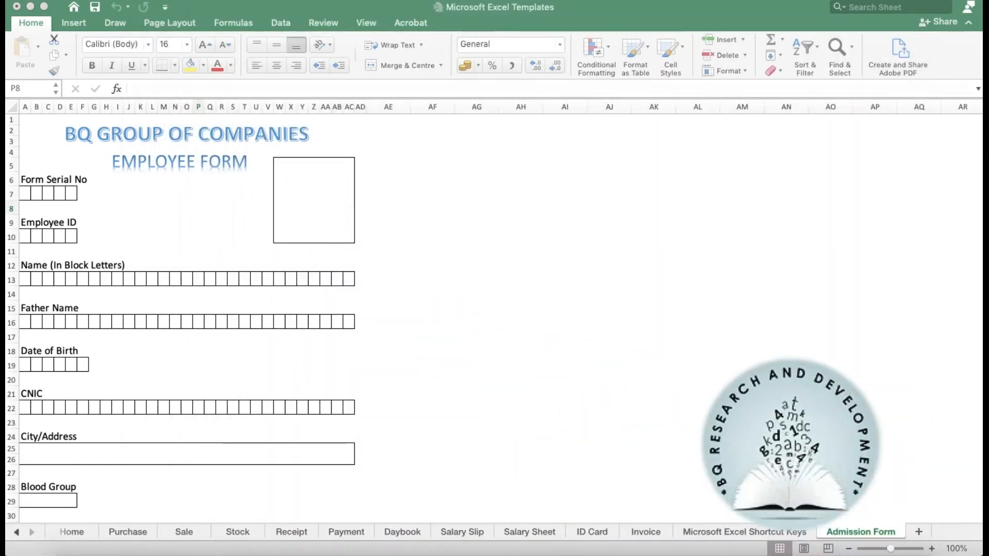
- Add four blank worksheets after the Admission Form sheet, placing the fourth directly after Sheet1
left_click(918, 533)
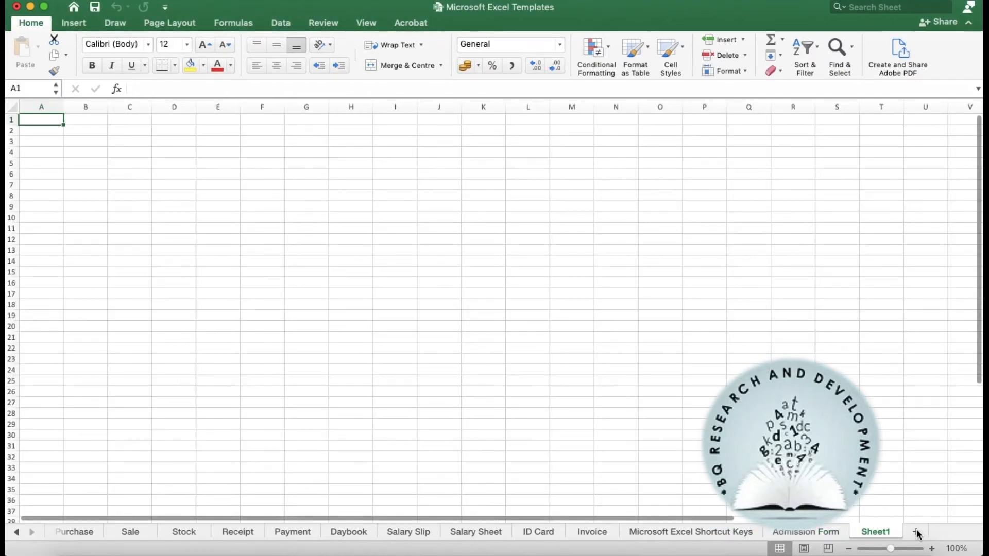
left_click(918, 534)
left_click(918, 533)
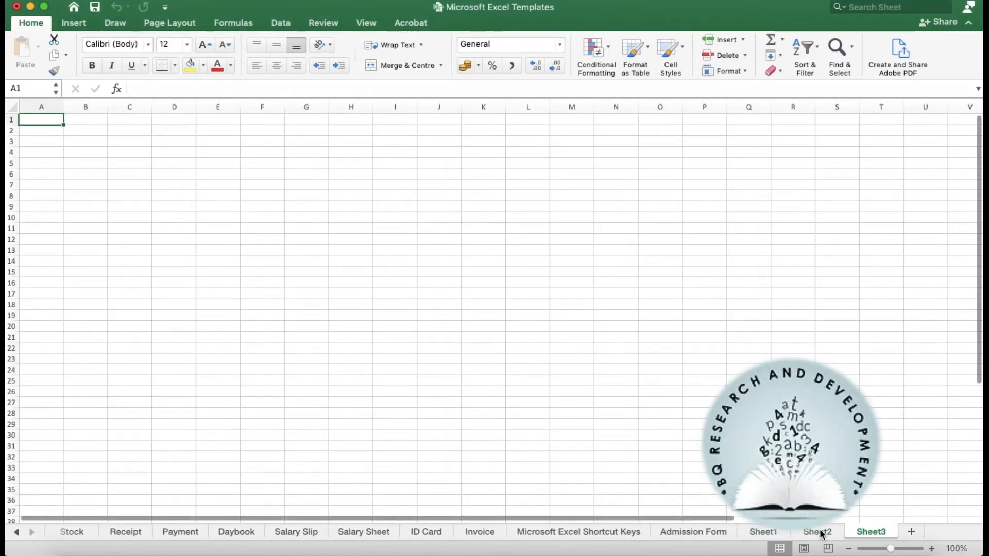
left_click(777, 532)
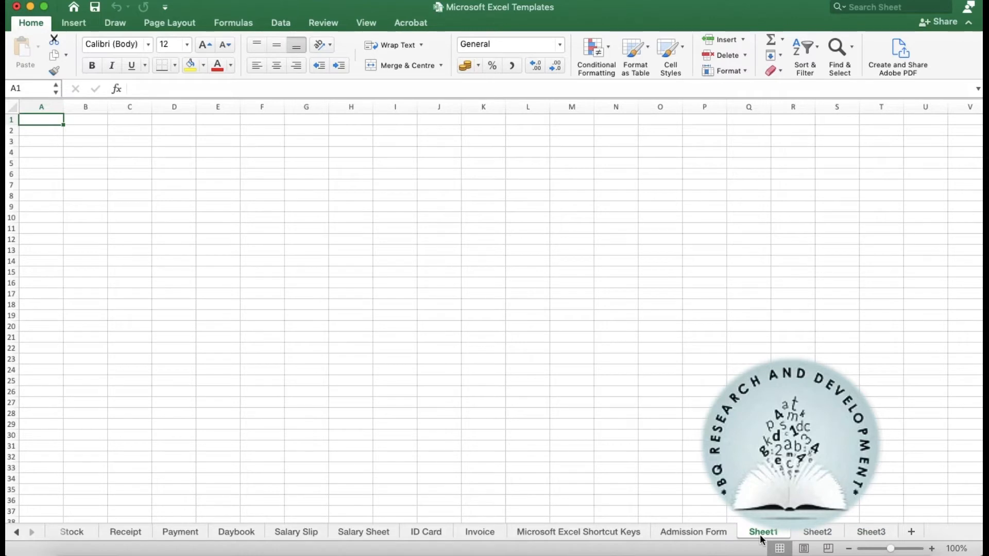
left_click(910, 533)
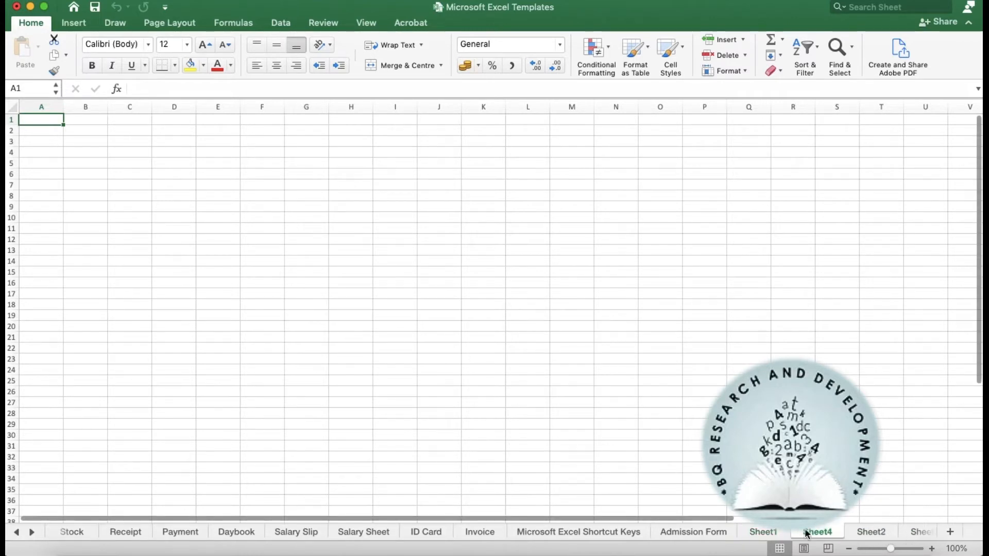
- Rename Sheet1 as "Ali Electronics"
left_click(777, 533)
right_click(779, 534)
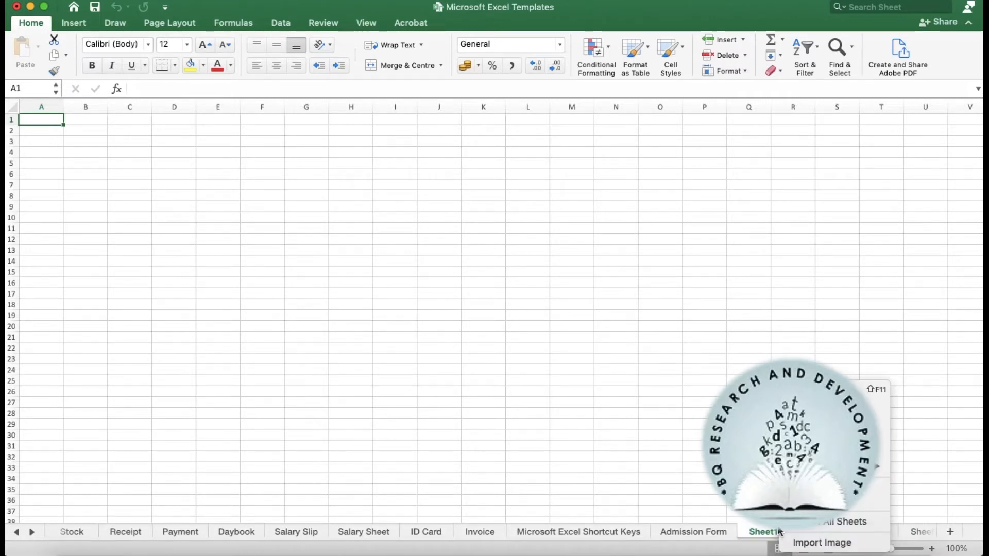
left_click(809, 415)
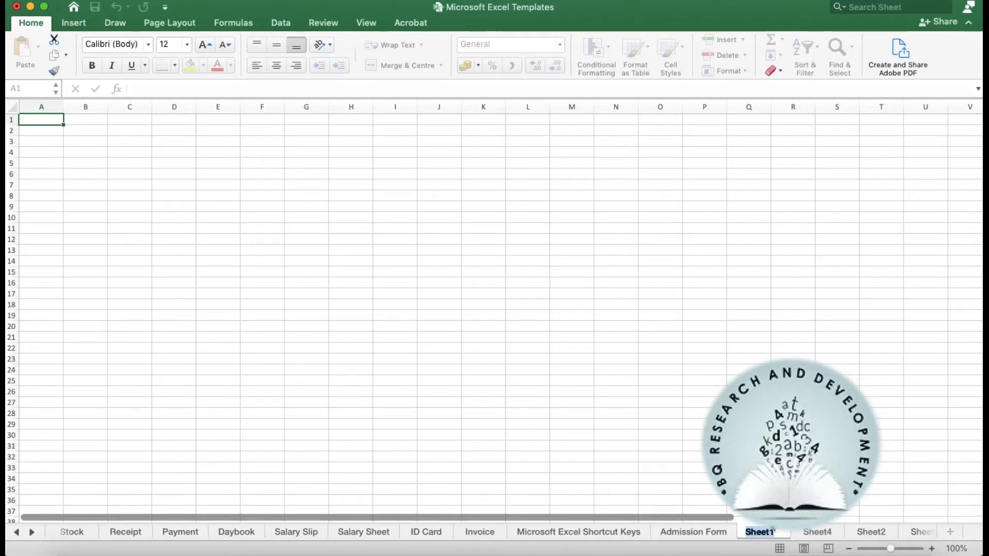
type("Ali Electronis")
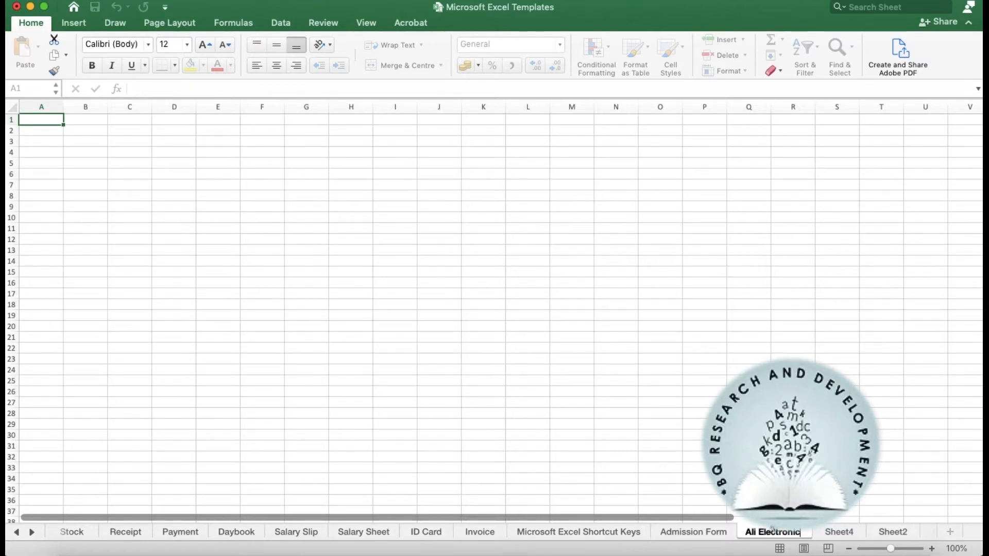
type("s")
key("Return")
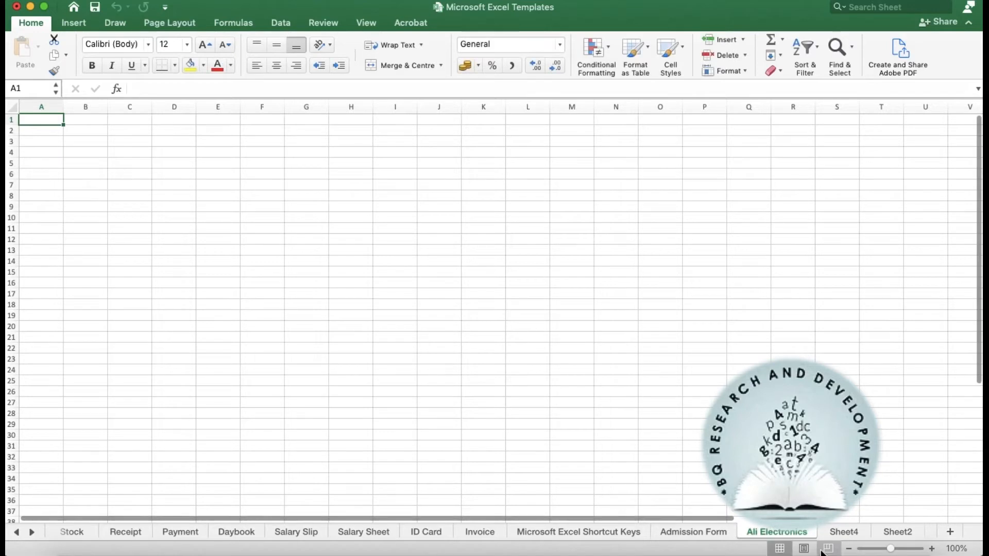
- Rename Sheet4 as "Waqas Plastic"
right_click(836, 533)
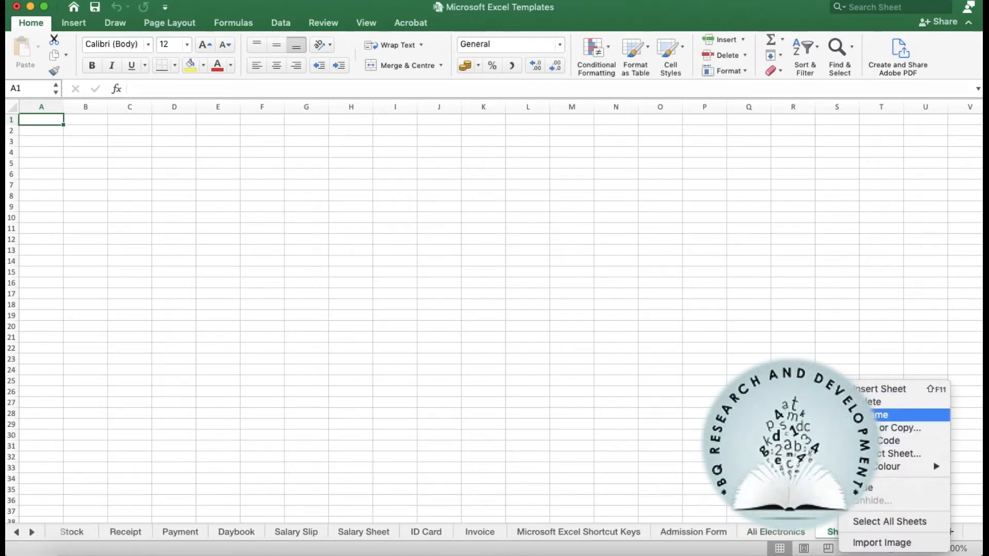
left_click(875, 414)
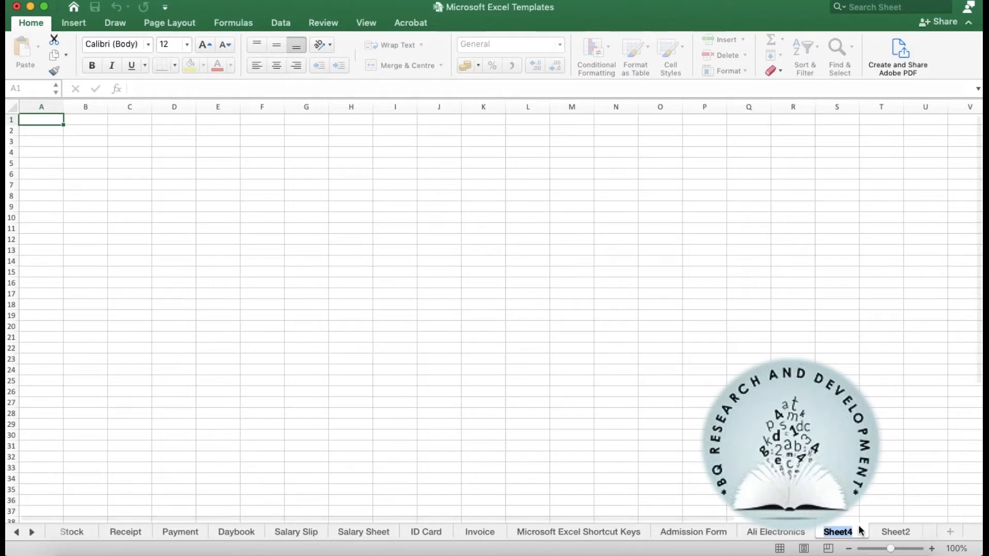
key("BackSpace")
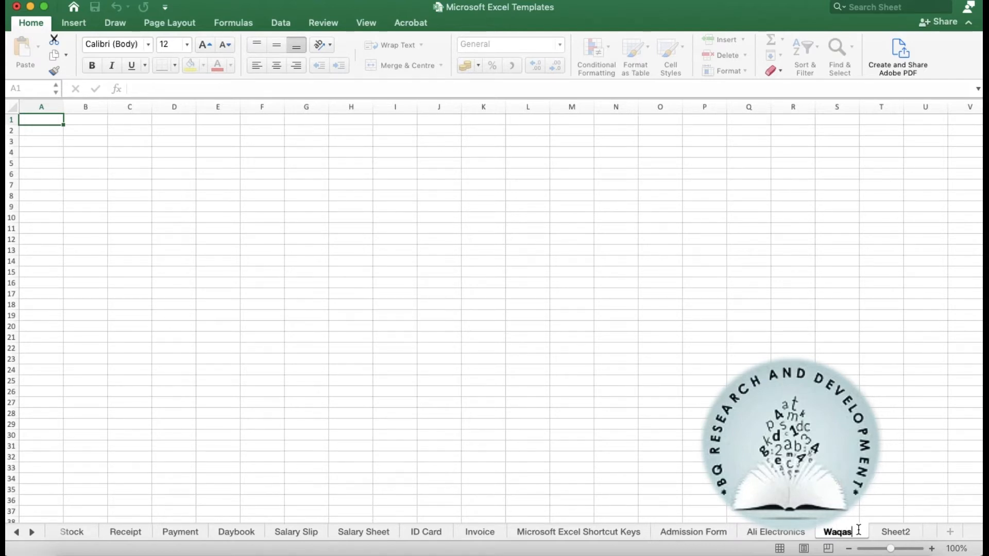
type("Waqas Elastic")
left_click(891, 467)
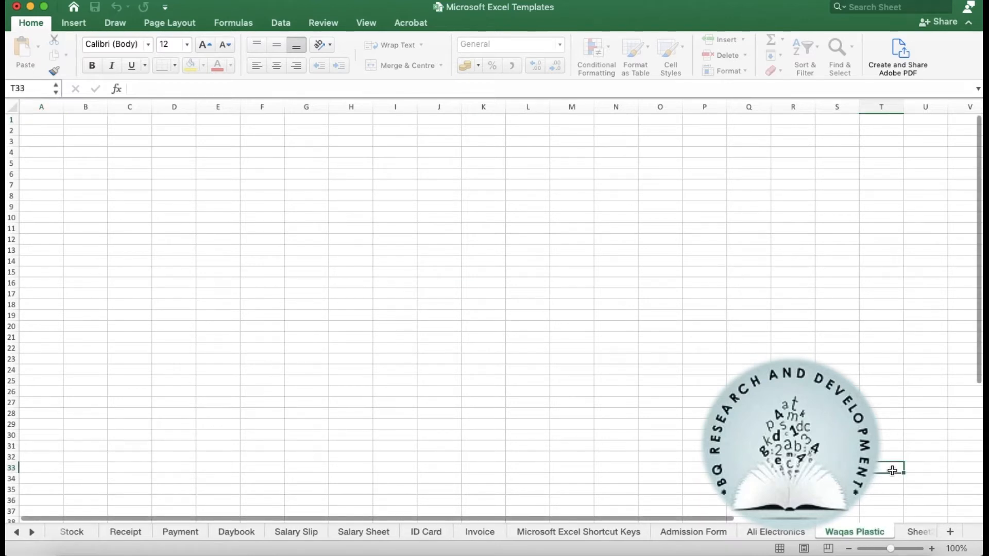
- Delete the blank Sheet2 from the workbook
left_click(911, 534)
right_click(911, 535)
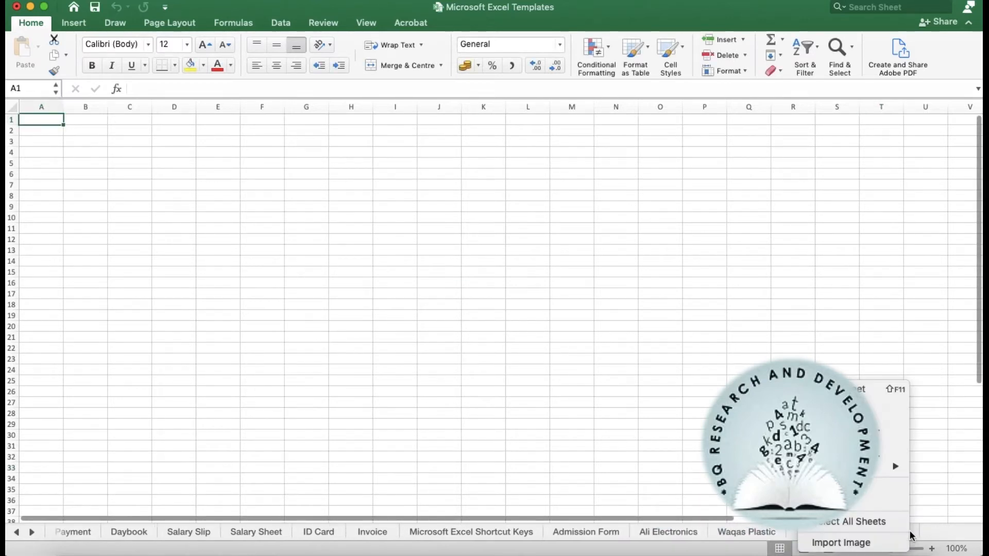
left_click(830, 403)
left_click(807, 530)
right_click(806, 531)
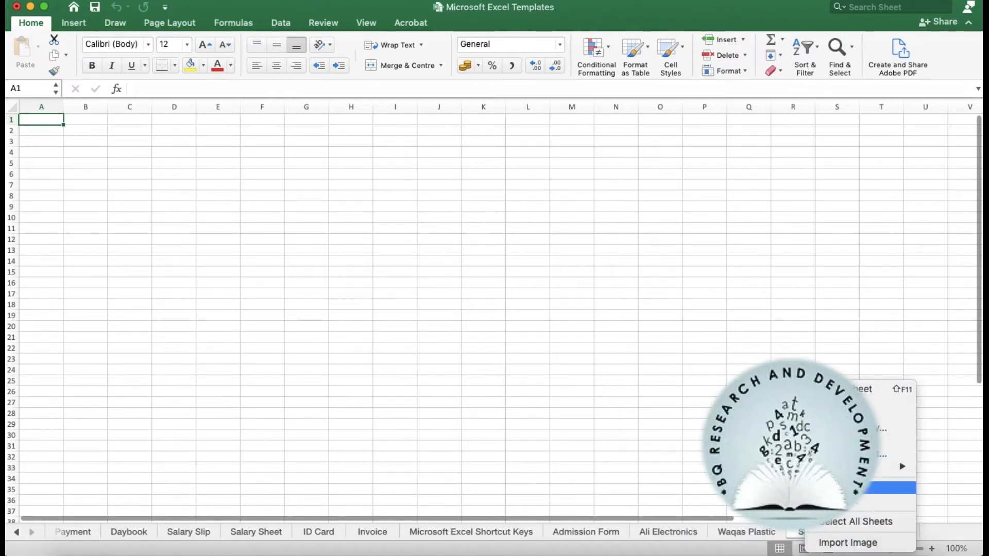
left_click(875, 414)
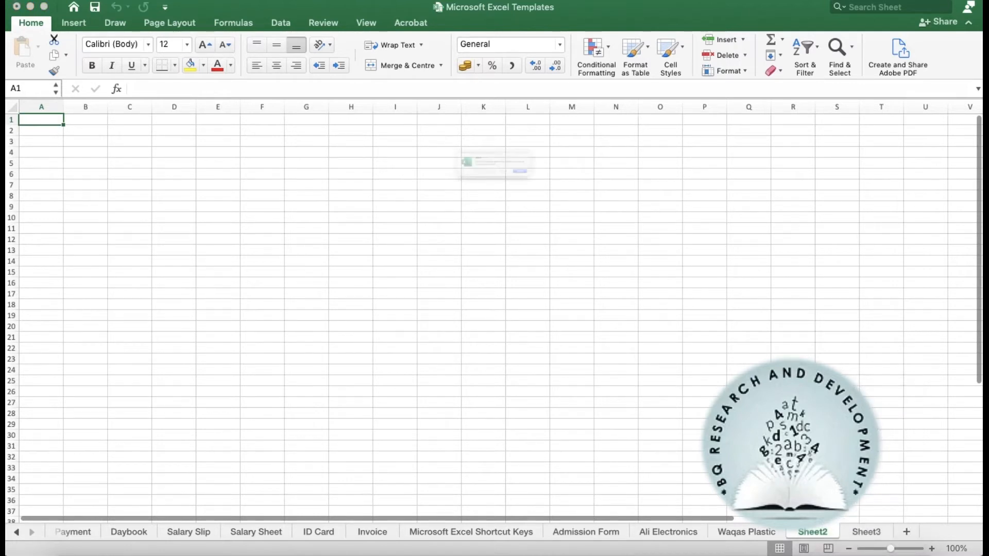
left_click(605, 195)
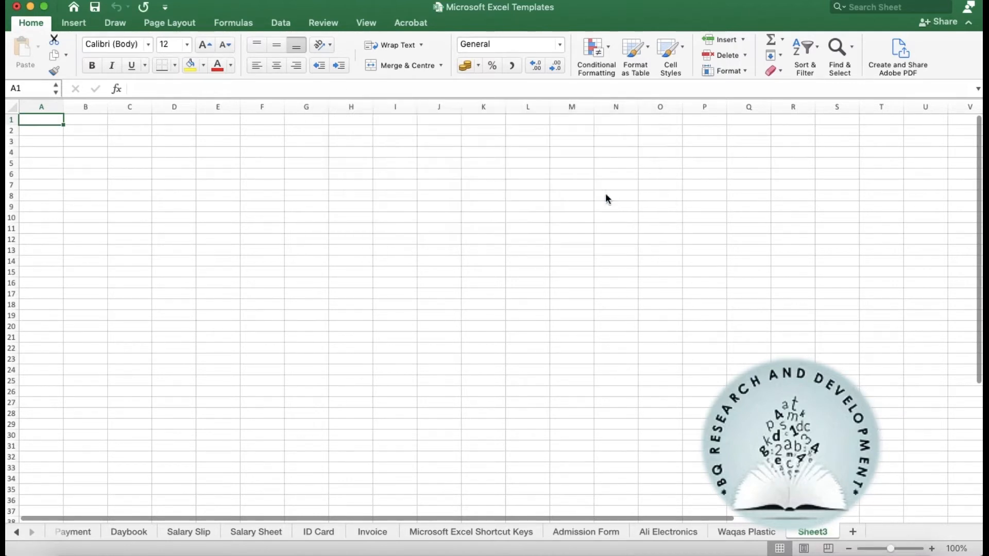
- Rename Sheet3 as "Imran LNG"
right_click(807, 533)
left_click(886, 414)
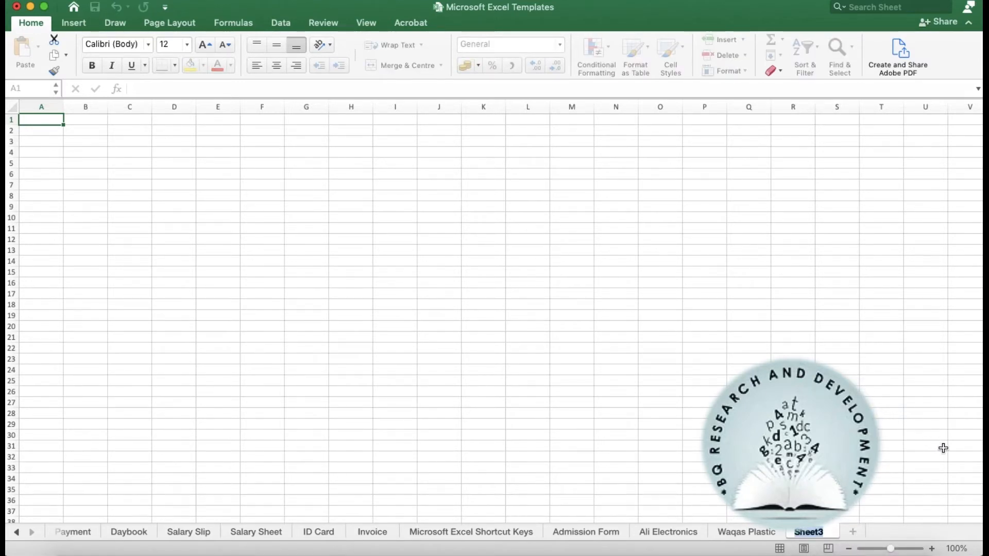
key("BackSpace")
key("Return")
type("NG")
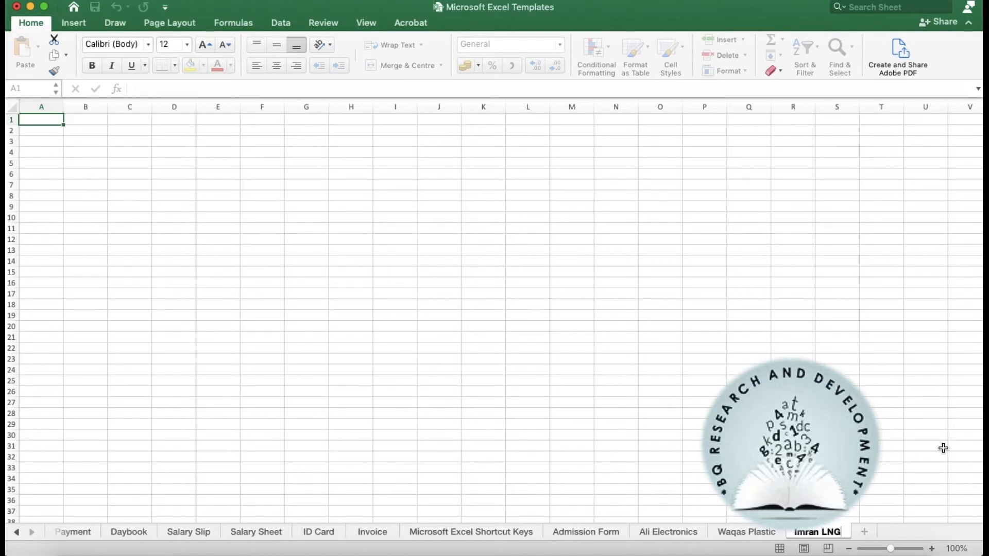
left_click(891, 445)
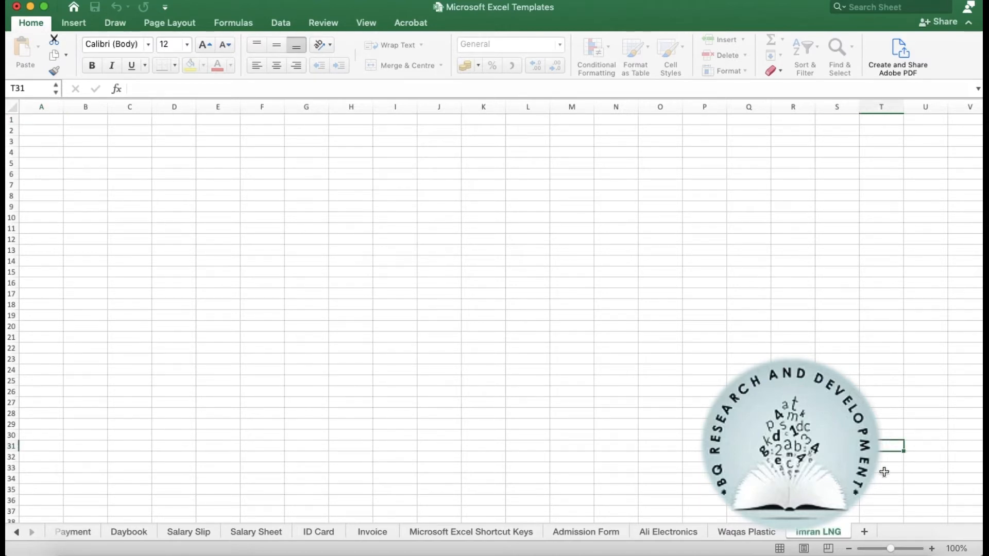
- Add another worksheet after Imran LNG and name it "Kashif Vegetables"
left_click(864, 532)
right_click(878, 533)
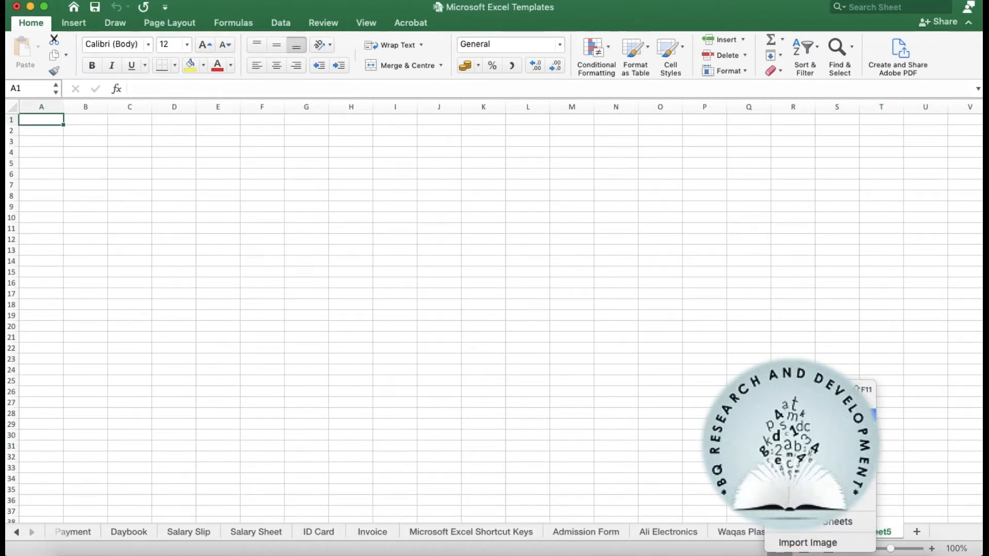
left_click(824, 414)
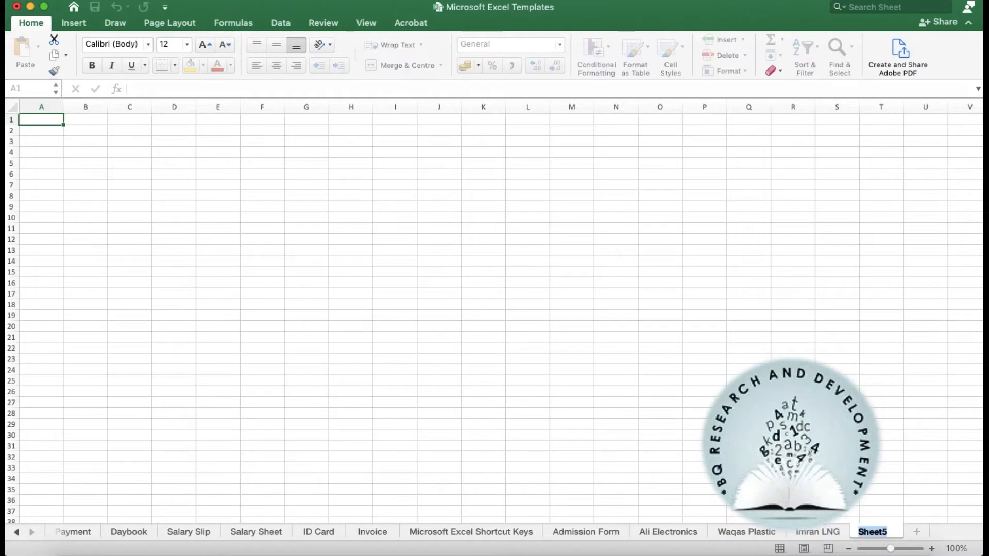
key("BackSpace")
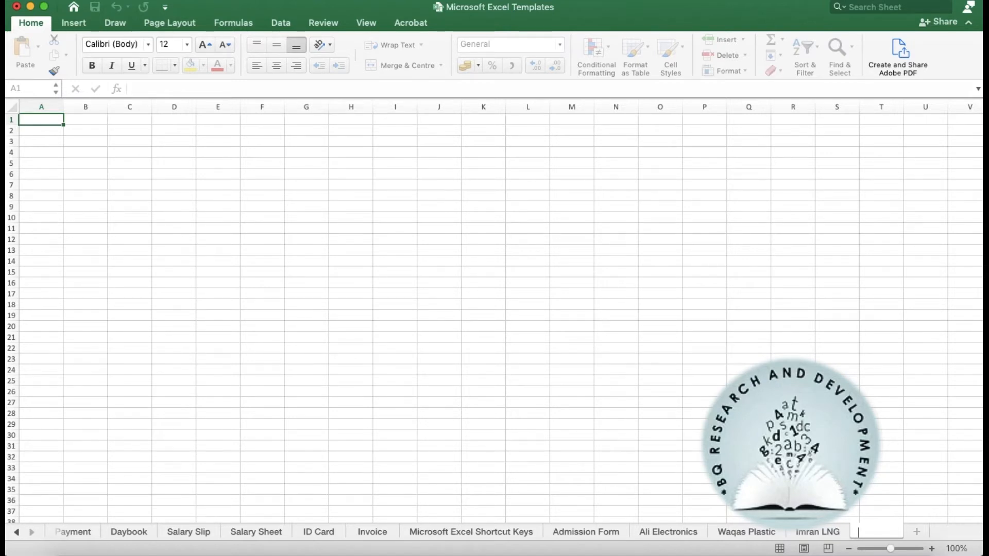
type("Kashif Vegetables")
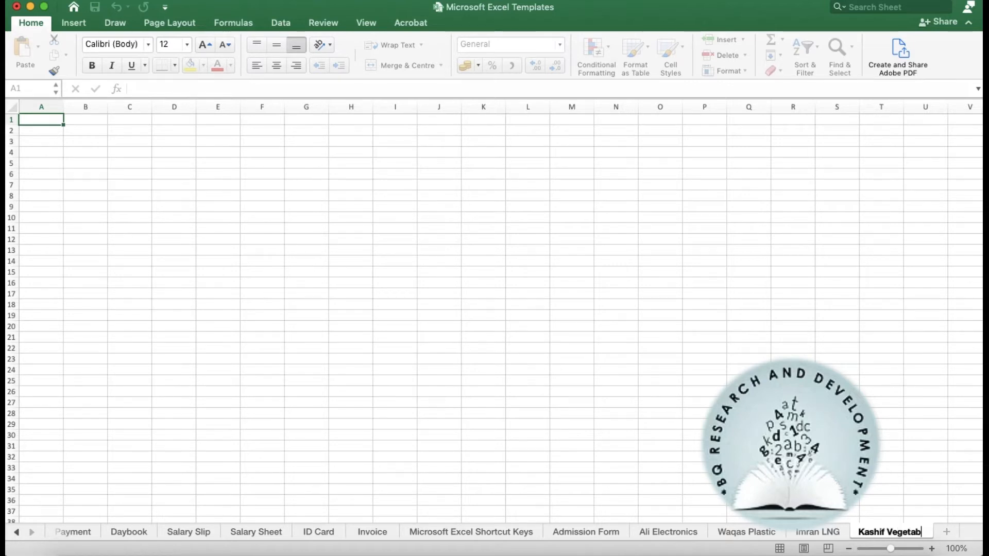
left_click(714, 395)
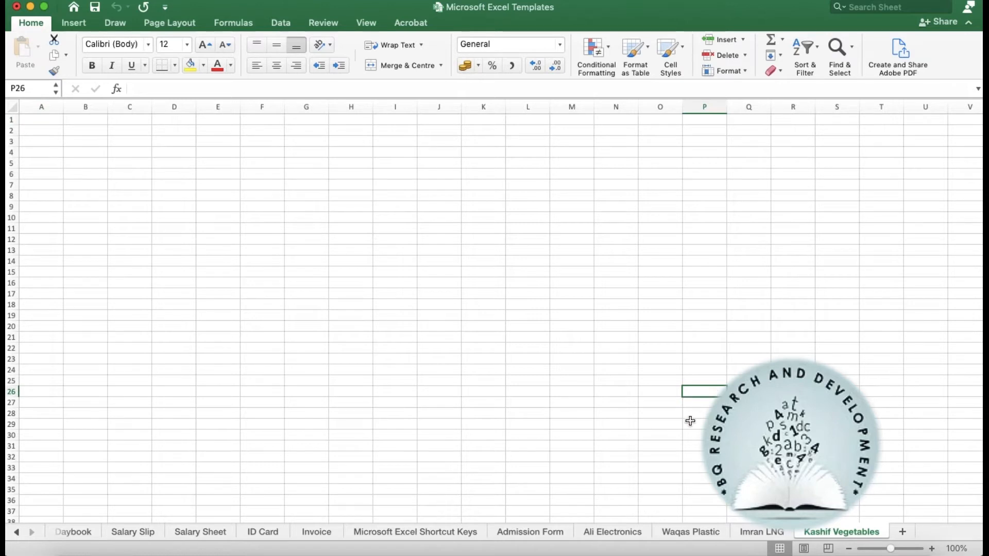
- On the Ali Electronics sheet, enter the headings "SR NO" in A3 and "DATE" in B3
left_click(590, 531)
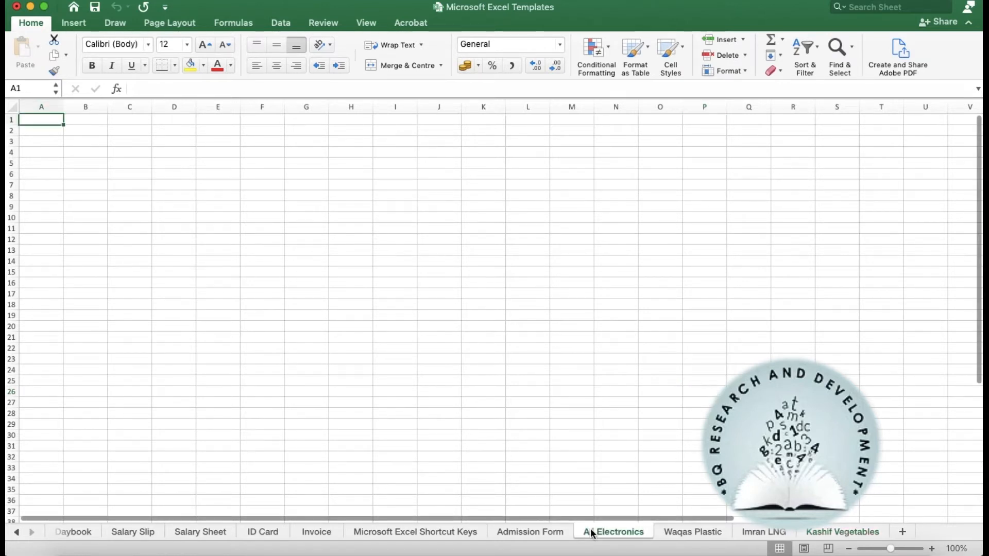
left_click(106, 175)
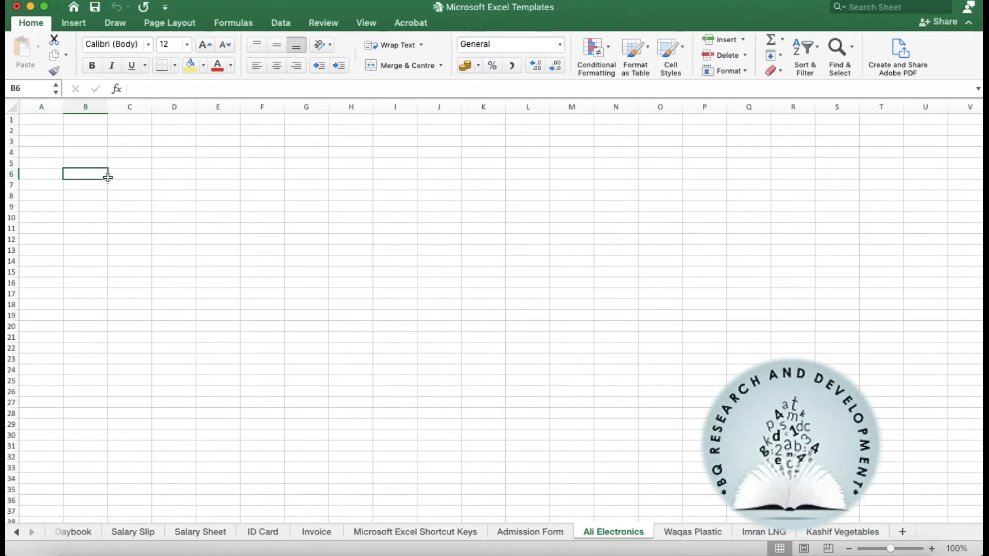
left_click(46, 122)
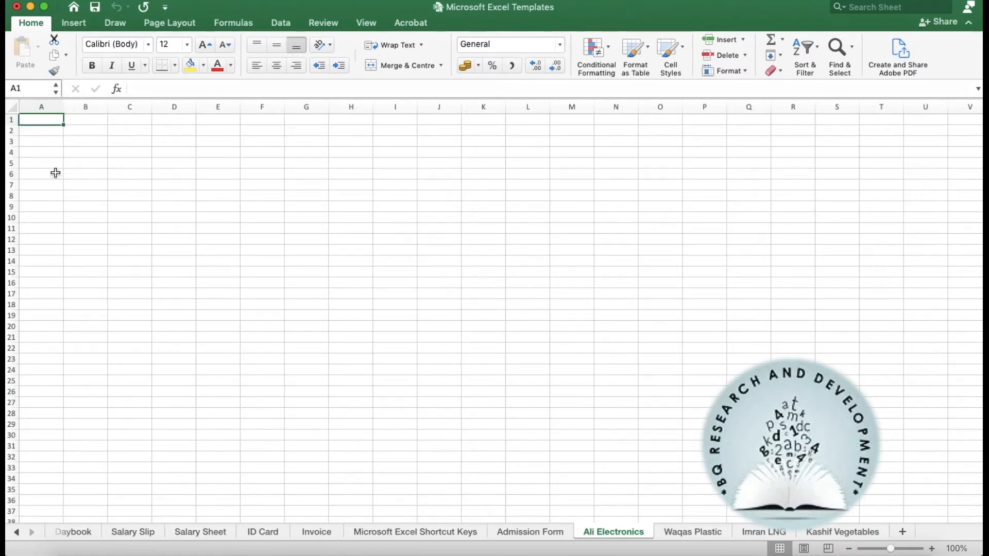
key("Down")
key("Down")
key("Down")
key("Up")
key("Down")
key("Up")
type("SR NO")
key("Tab")
type("F")
key("BackSpace")
type("DATE")
key("Tab")
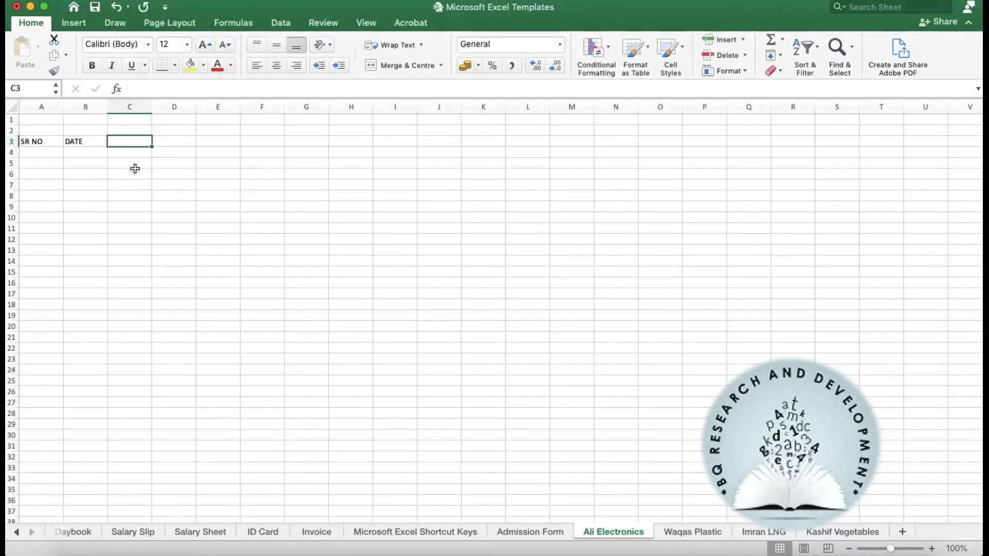
- Enter the heading "ITEM NAME" in C3, closing the Creative Cloud window that interrupts the entry
type("IN")
key("BackSpace")
key("BackSpace")
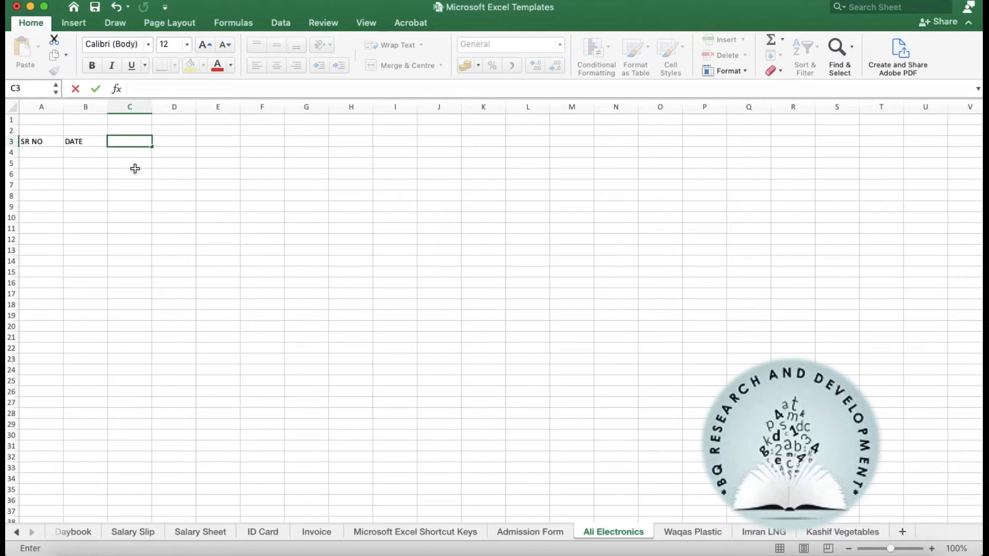
type("ITEM")
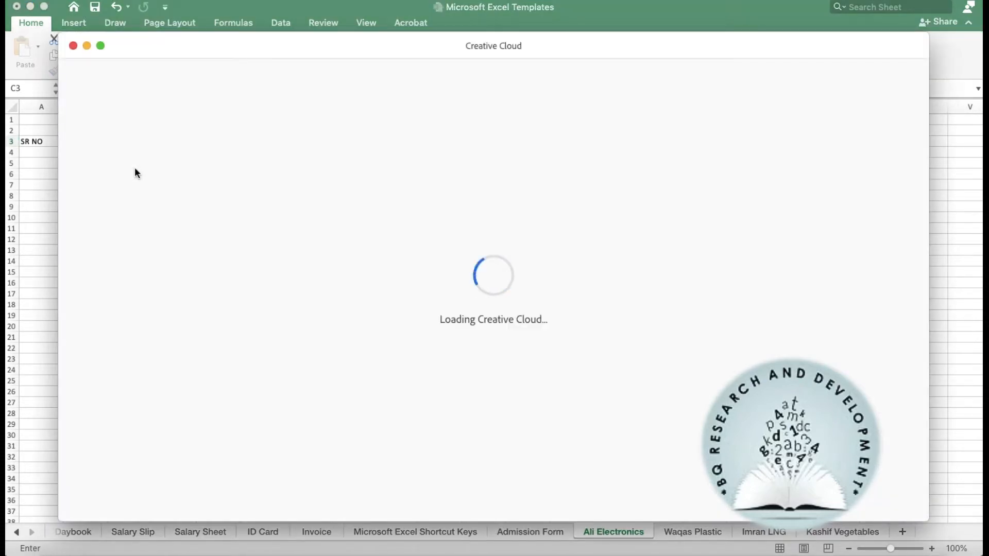
left_click(74, 45)
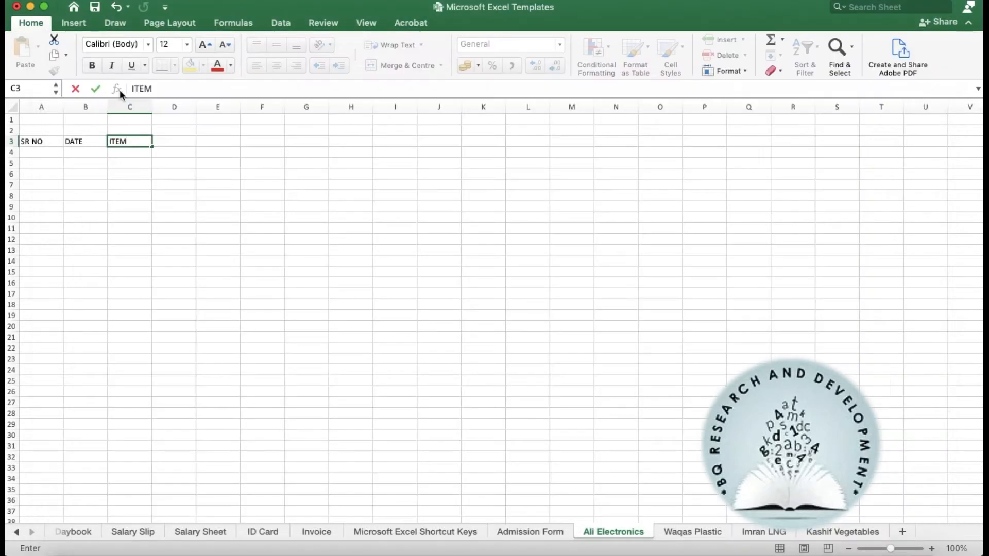
type("NAME")
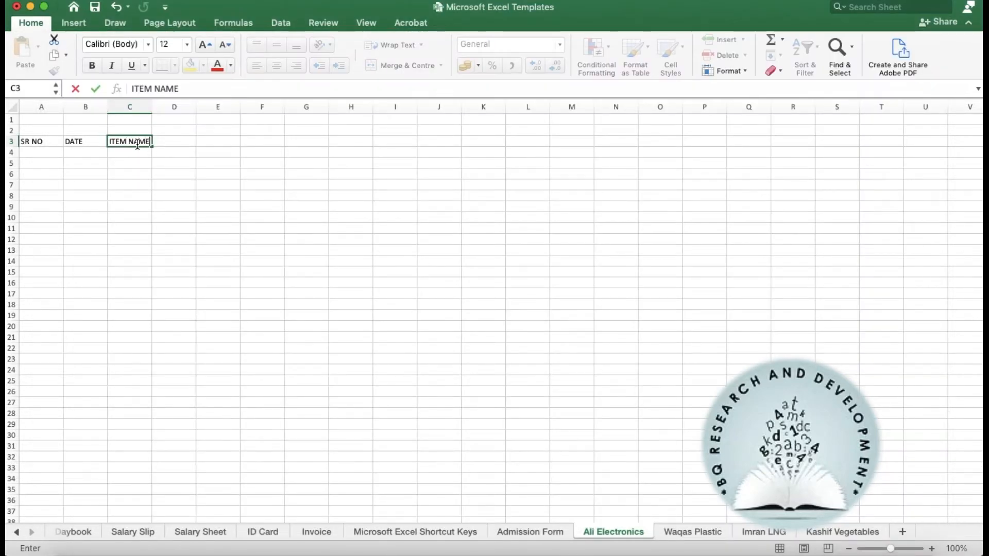
key("Tab")
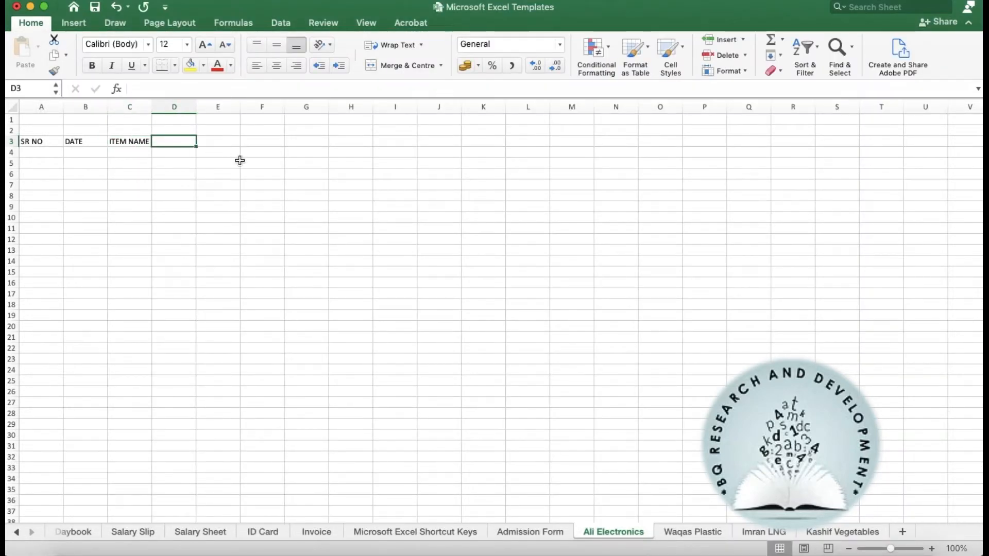
- Enter the headings "Quanity" in D3 and "Rate" in E3
type("Quanity")
key("Tab")
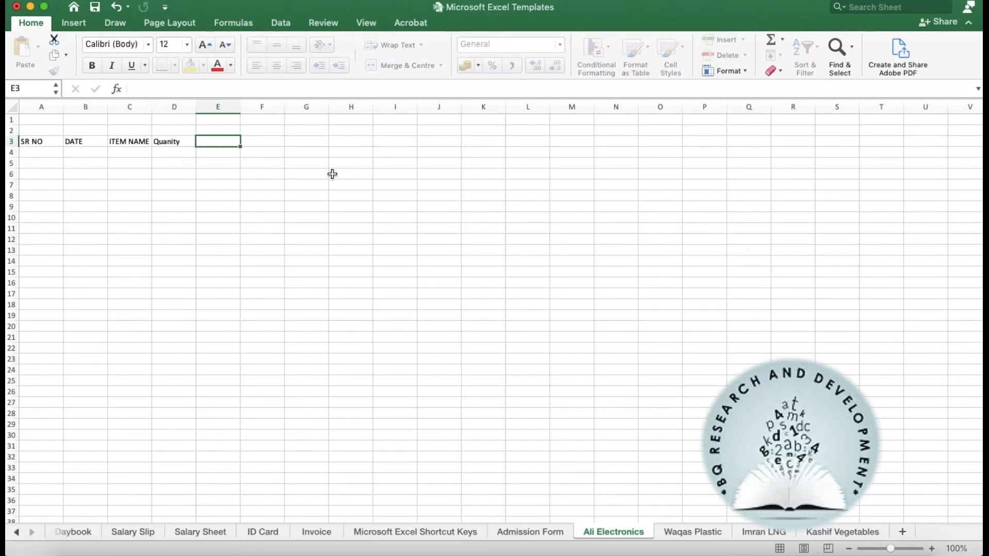
type("Rate")
key("Tab")
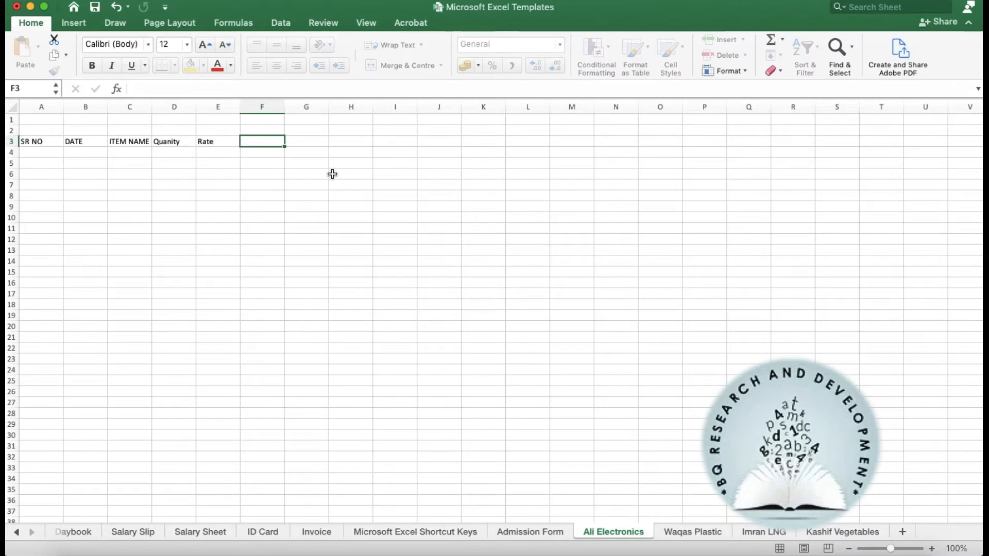
- Enter the heading "Total Amount Without GST" in F3 and widen column F to fit it
type("Total am")
key("BackSpace")
type("al Amo")
key("BackSpace")
key("BackSpace")
key("BackSpace")
type("Amou")
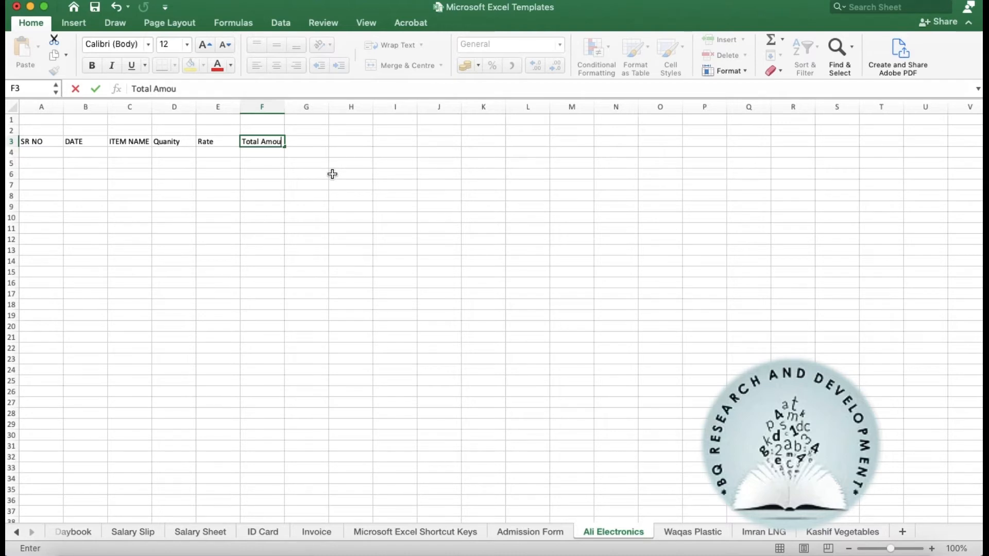
type("nt GS")
key("BackSpace")
key("BackSpace")
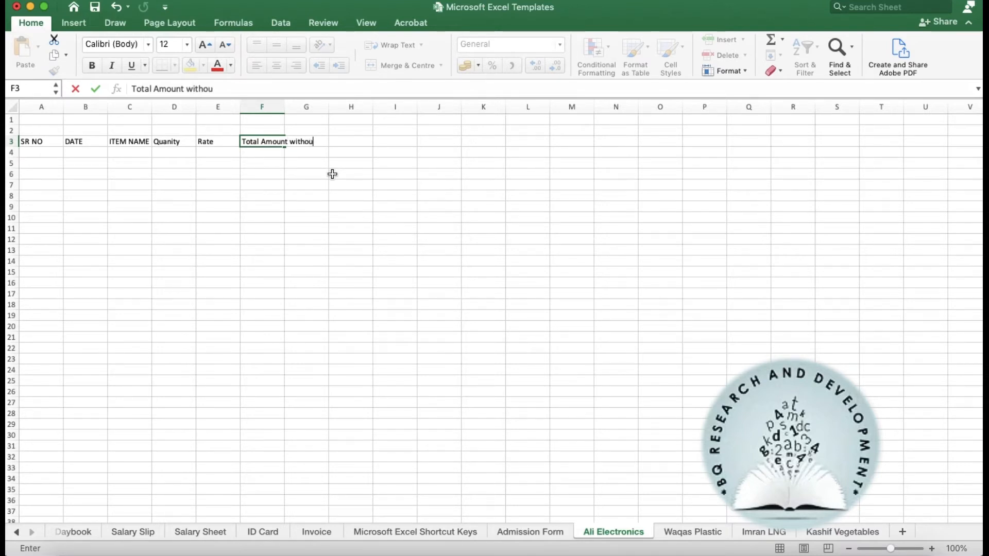
key("BackSpace")
key("BackSpace")
key("BackSpace")
key("BackSpace")
type("Without GST")
key("Tab")
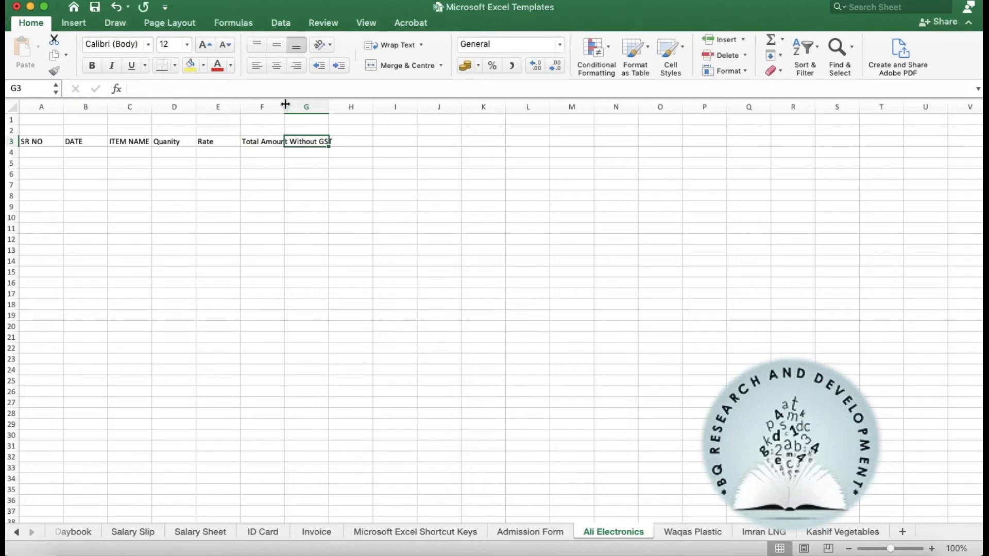
left_click_drag(286, 105, 335, 140)
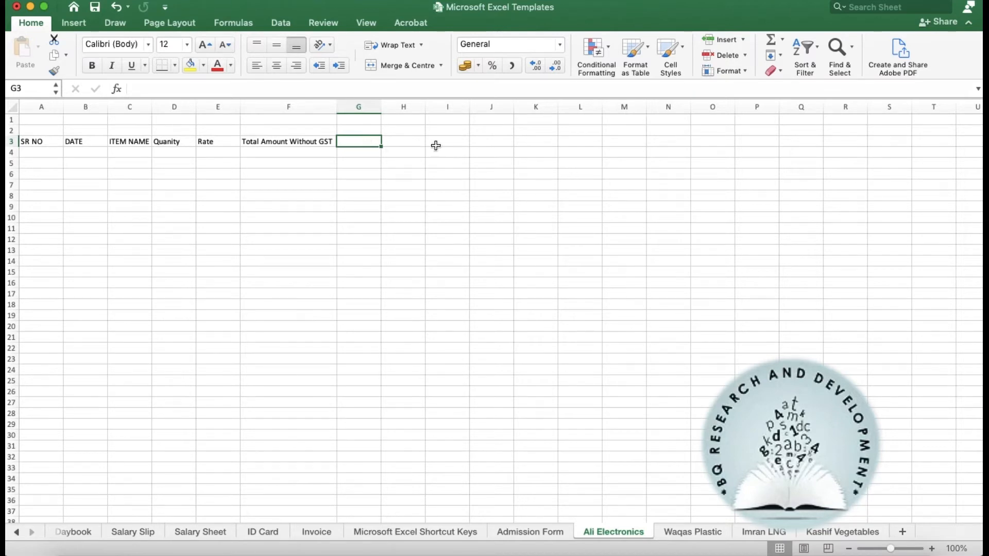
left_click(314, 152)
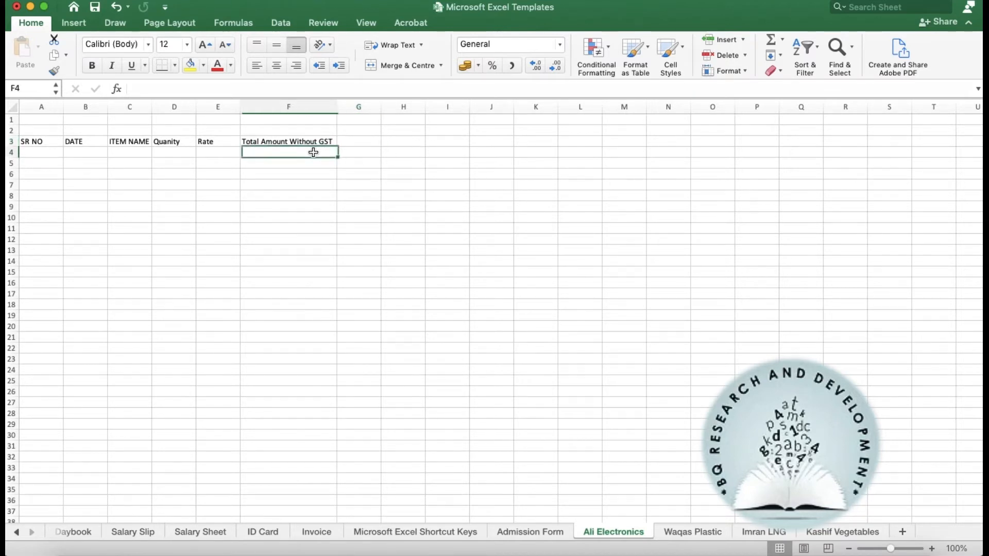
- Enter the heading "GST" in G3
left_click(359, 144)
type("GST")
key("Tab")
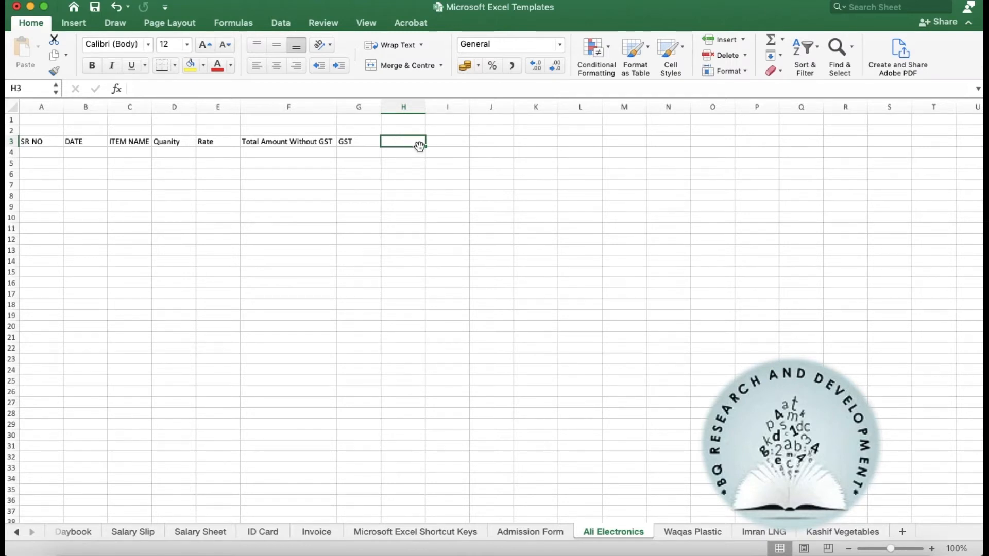
- Enter the heading "Total Amount With GST" in H3 and fit column H to the text
type("Total Amount With GS")
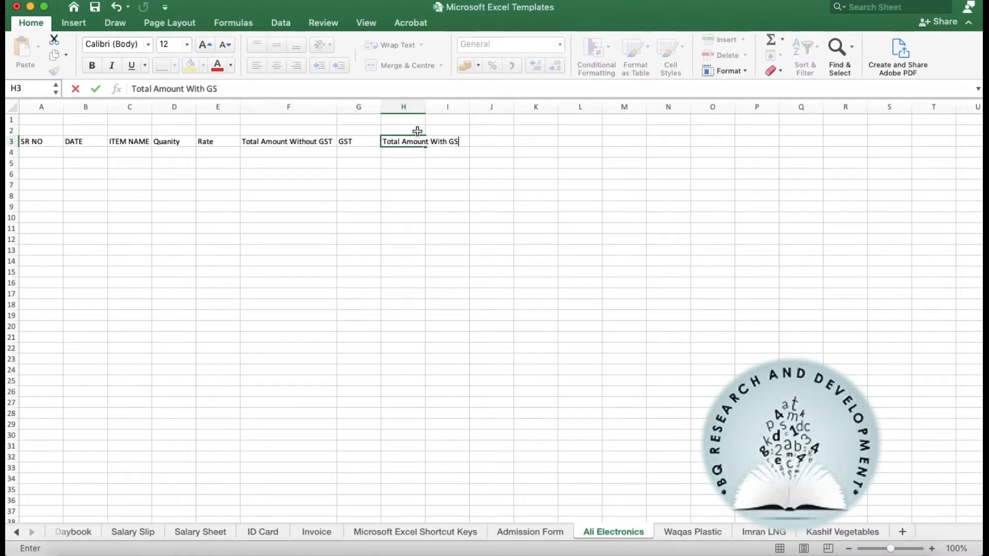
type("T")
left_click(428, 141)
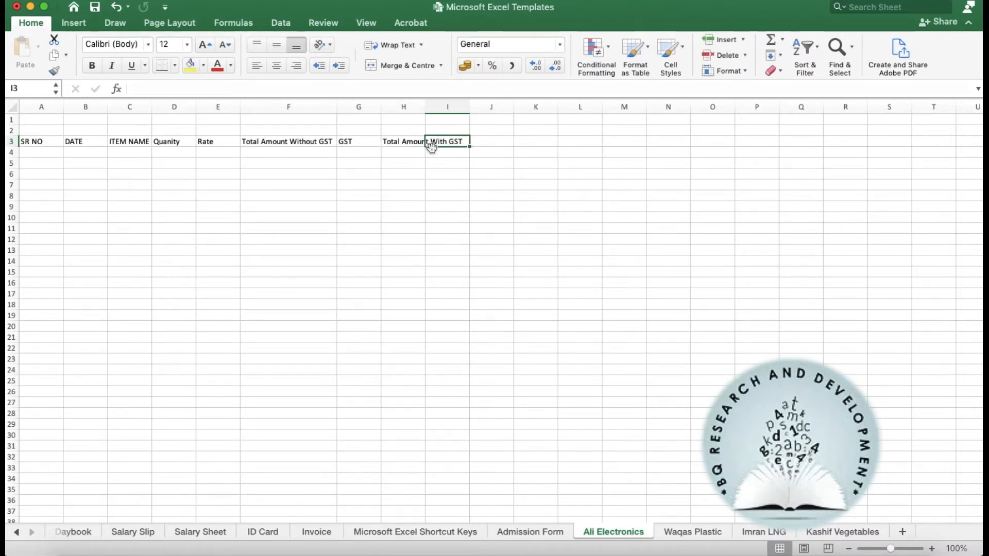
double_click(424, 106)
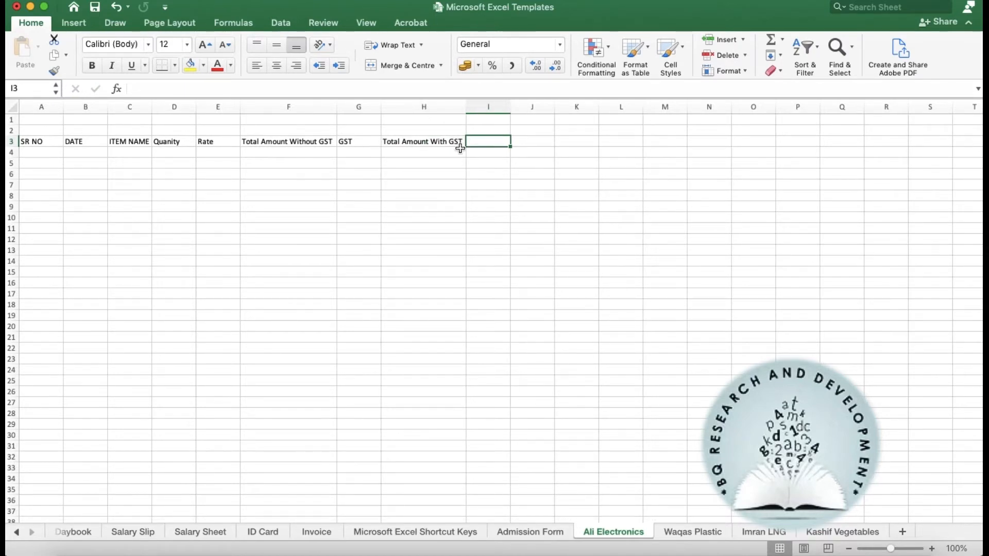
- Enter the headings "Paid" in I3 and "Balance" in J3
type("Paid")
key("Tab")
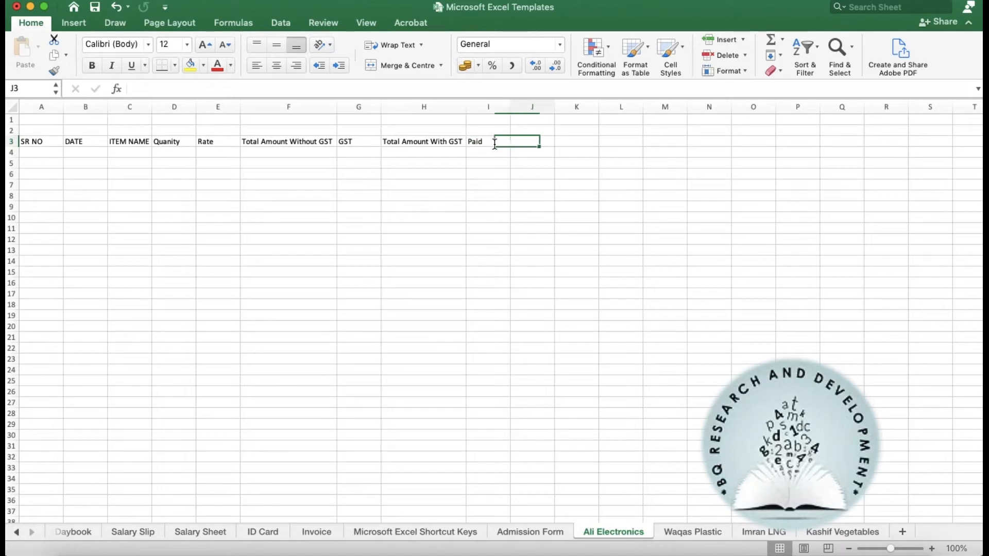
type("Balance")
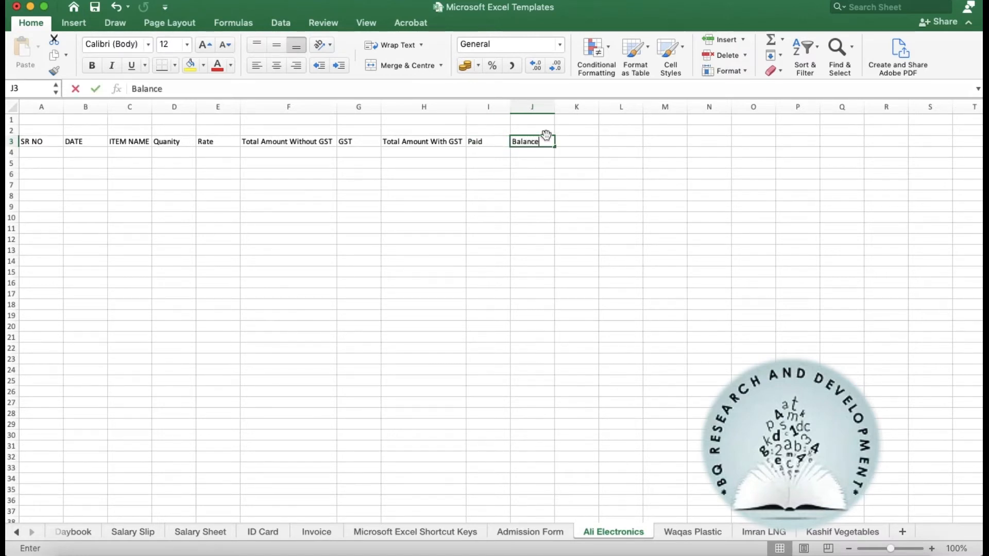
key("Tab")
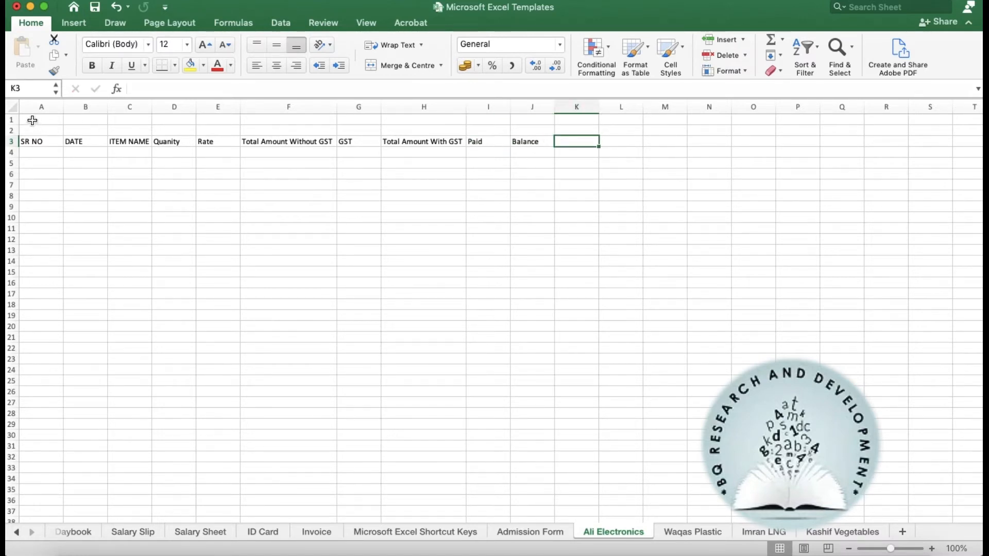
- Format the headings in A3:J3 as bold with font size 16
left_click(29, 140)
key("shift+Right")
key("shift+Right")
key("shift+Right")
key("shift+Right")
key("shift+Right")
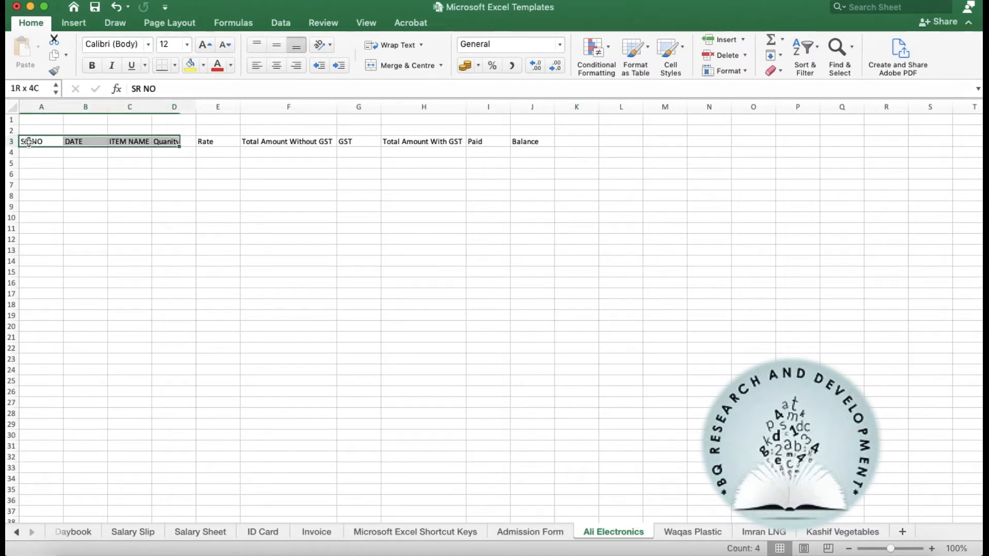
key("shift+Right")
key("shift+Right")
key("shift+Right")
key("shift+Right")
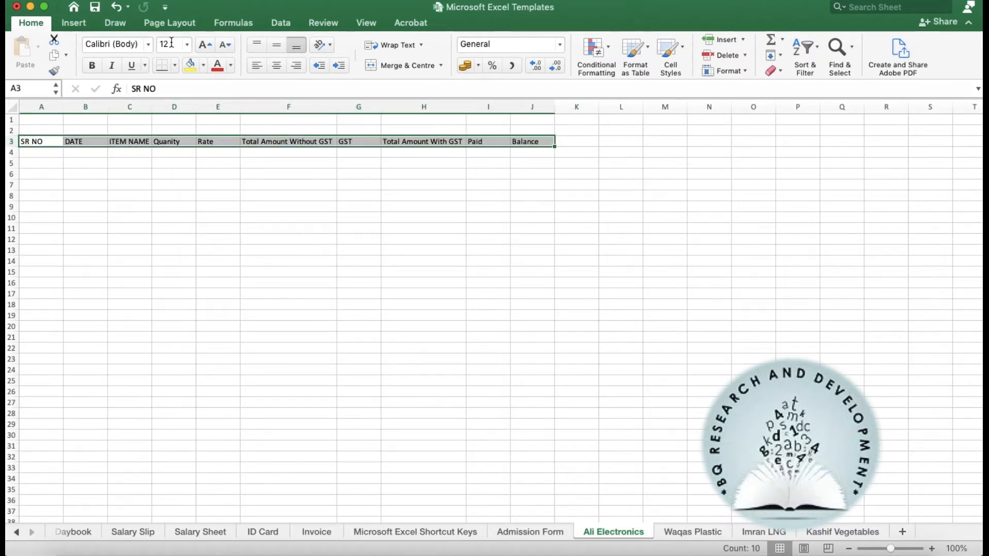
left_click(210, 47)
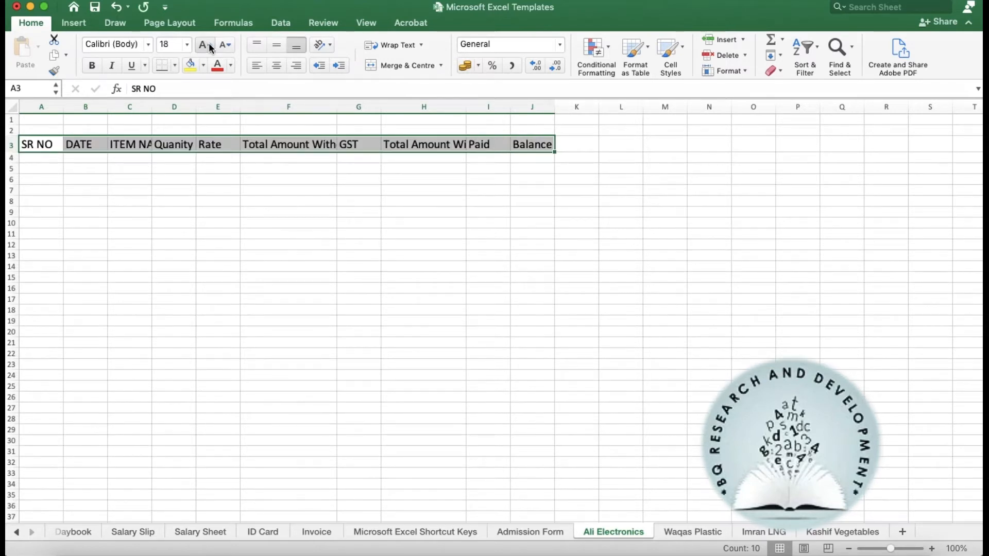
left_click(225, 45)
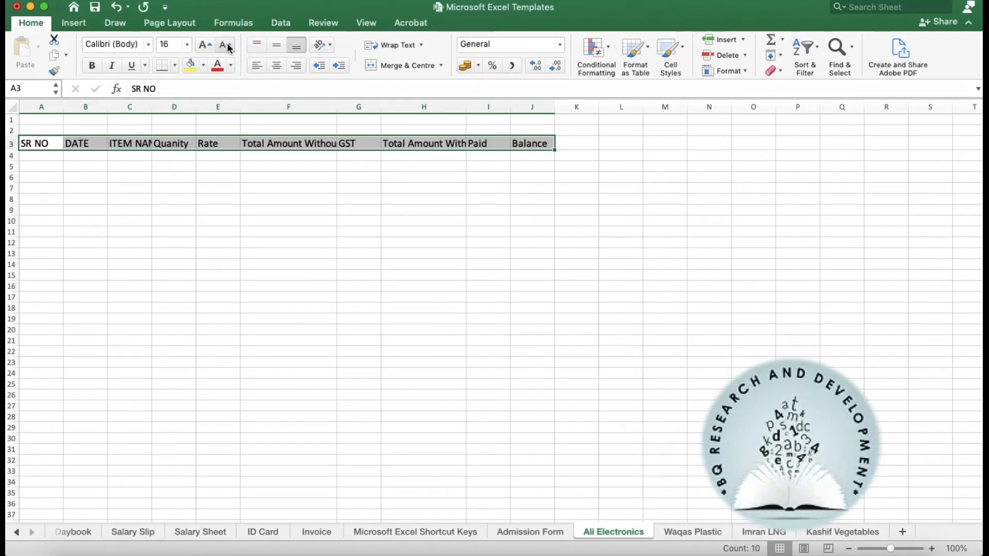
left_click(92, 66)
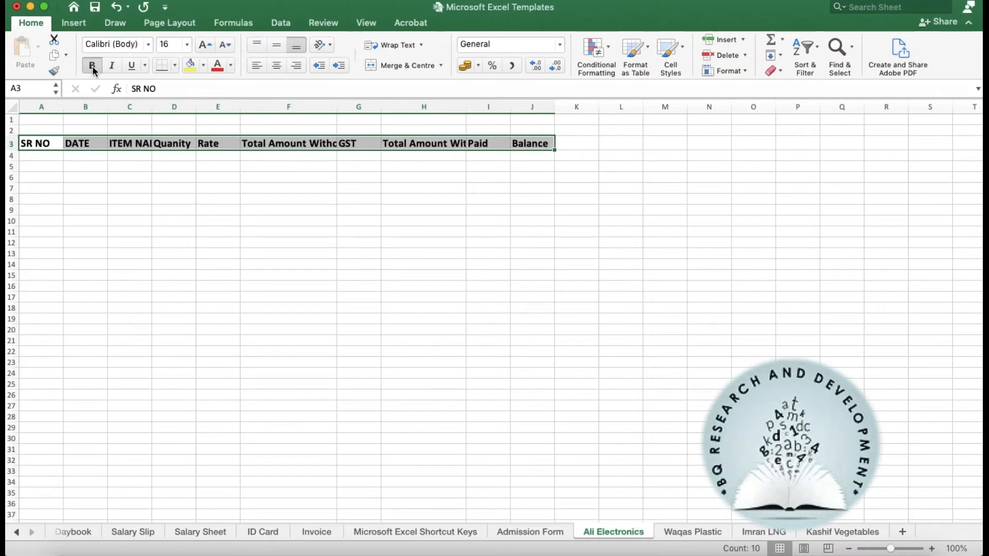
- Fit the widths of columns A to J to their headings in row 3
left_click_drag(64, 106, 367, 108)
left_click_drag(453, 108, 551, 108)
left_click_drag(31, 119, 113, 130)
key("shift+Right")
key("shift+Right")
key("shift+Right")
key("shift+Right")
key("shift+Right")
key("shift+Right")
key("shift+Right")
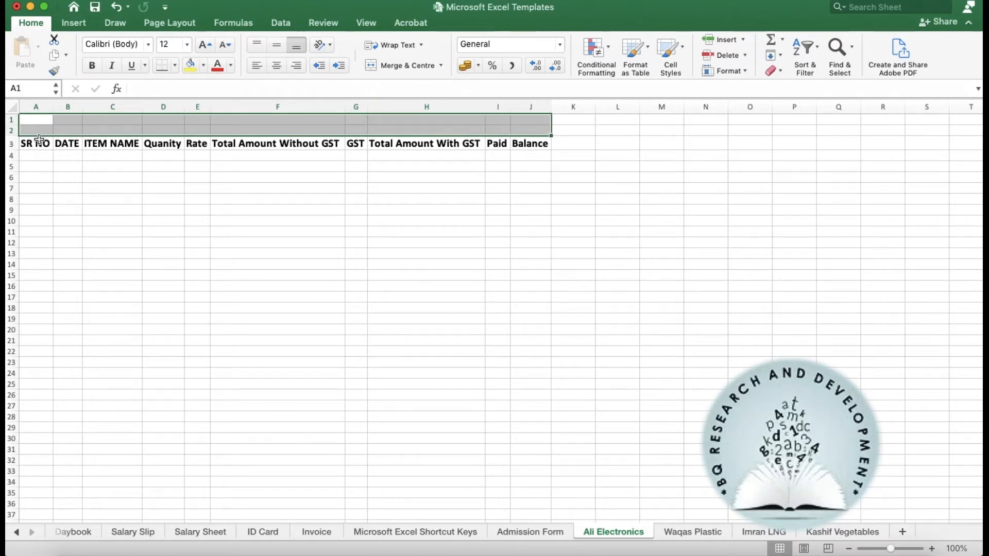
left_click(37, 143)
key("shift+Right")
key("shift+Right")
key("shift+Right")
key("shift+Right")
key("shift+Right")
key("shift+Right")
key("shift+Right")
key("shift+Right")
key("shift+Right")
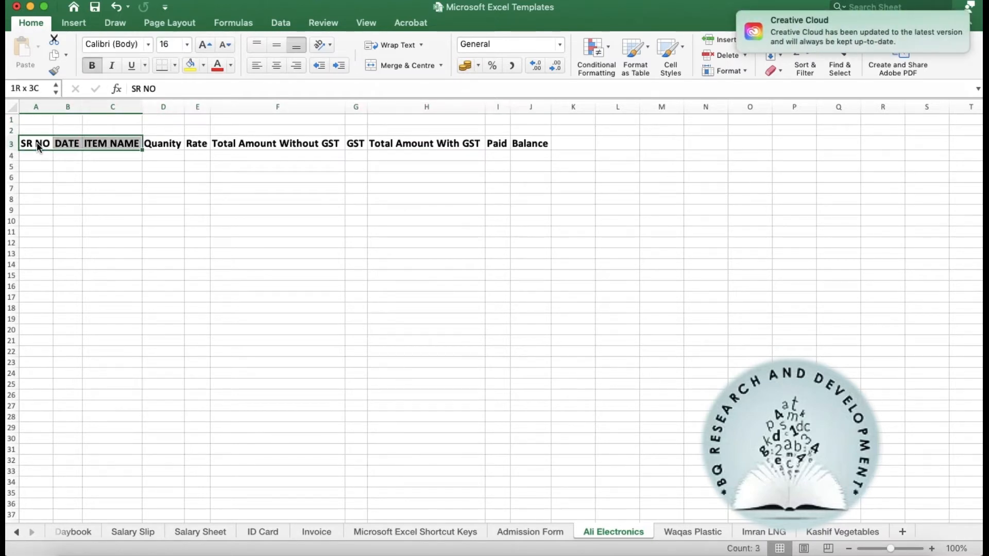
key("shift+Down")
key("shift+Down")
key("shift+Down")
key("shift+Down")
key("shift+Down")
key("shift+Down")
key("shift+Down")
key("shift+Down")
key("shift+Down")
key("shift+Down")
key("shift+Down")
key("shift+Down")
key("shift+Down")
key("shift+Down")
key("shift+Down")
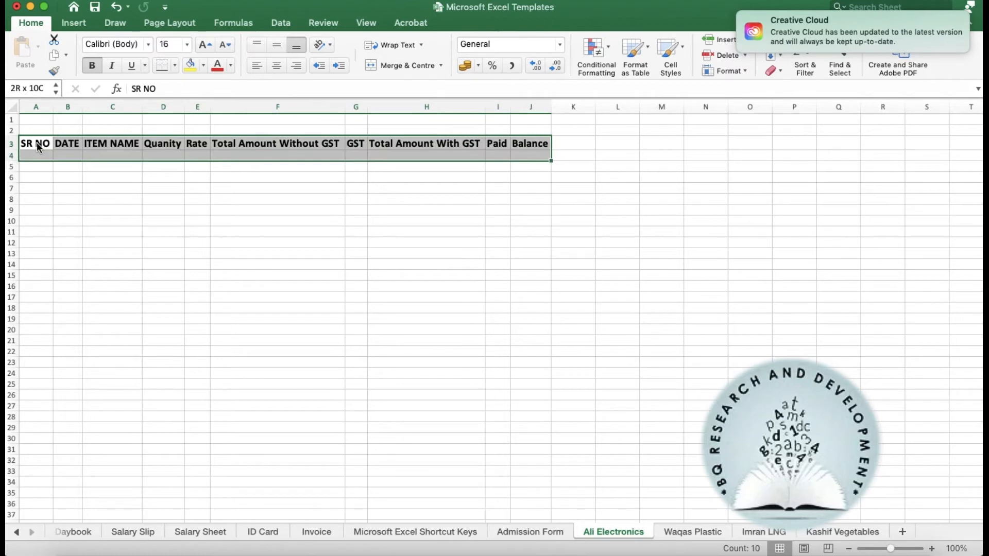
key("shift+Up")
key("shift+Up")
key("shift+Up")
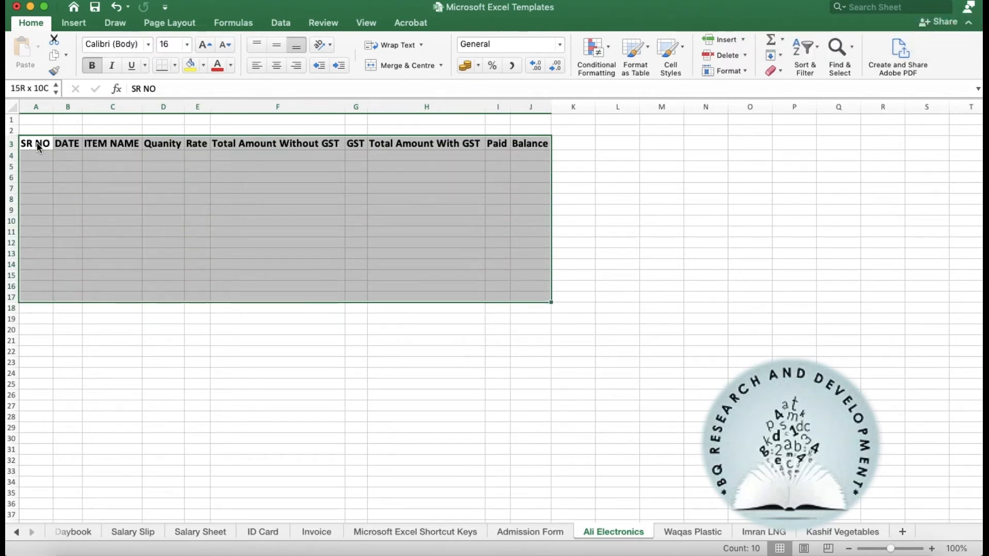
key("shift+Down")
key("shift+Down")
key("shift+Down")
- Convert the range A3:J13 into a table that uses the first row as headers
left_click(37, 142)
key("shift+Right")
key("shift+Right")
key("shift+Right")
key("shift+Right")
key("shift+Right")
key("shift+Right")
key("shift+Right")
key("shift+Right")
key("shift+Right")
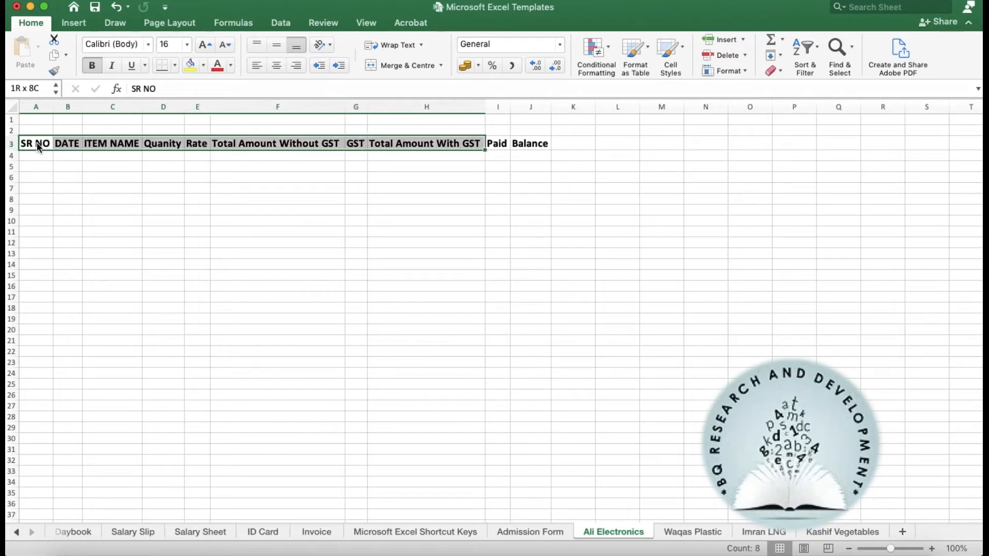
key("shift+Down")
key("shift+Down")
key("shift+Down")
key("shift+Down")
key("shift+Down")
key("shift+Down")
key("shift+Down")
key("shift+Down")
key("shift+Down")
key("shift+Down")
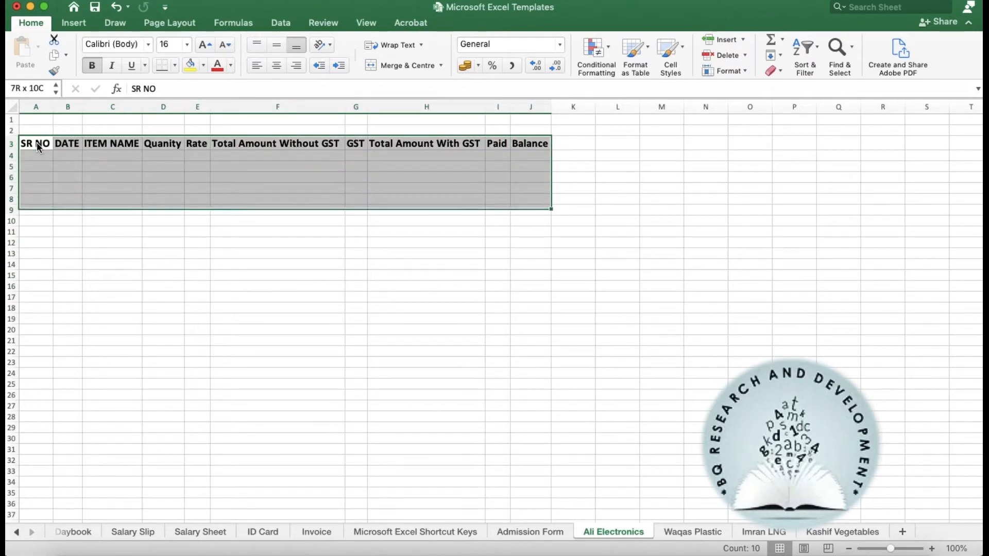
key("ctrl+t")
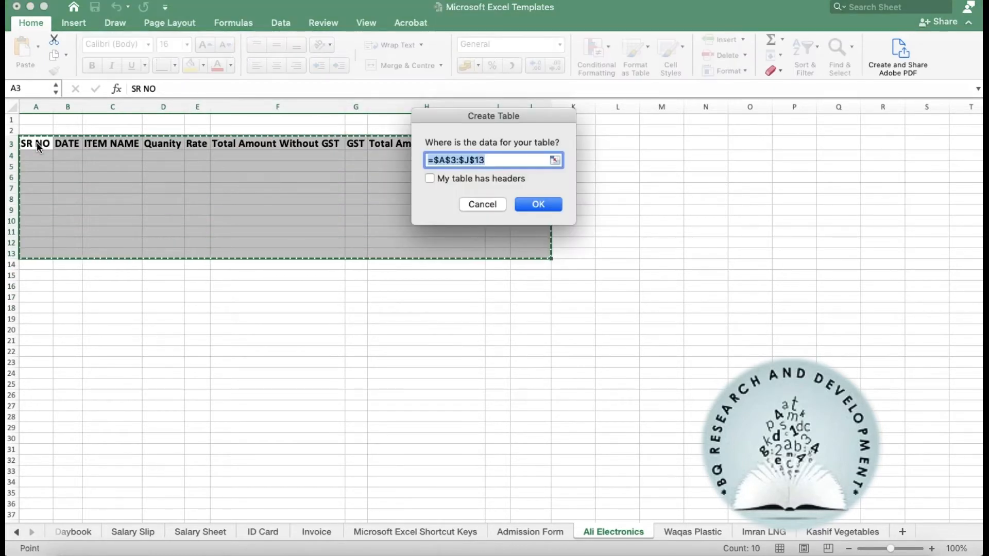
left_click(468, 177)
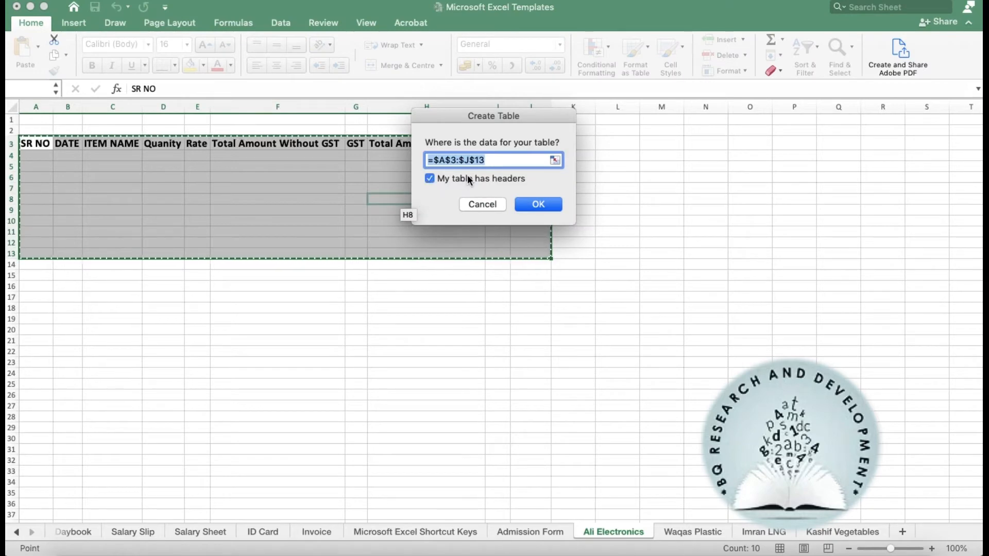
left_click(530, 205)
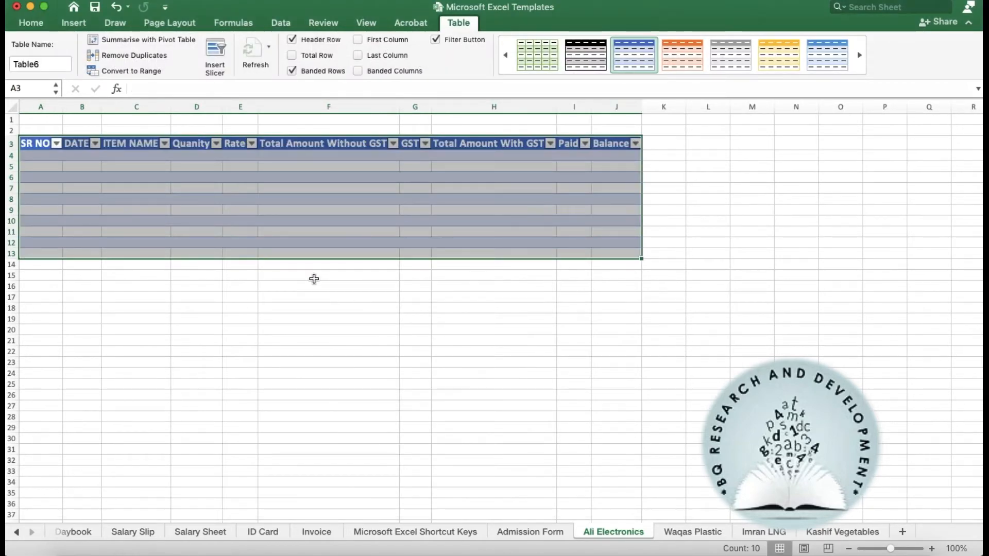
left_click(314, 278)
- Merge and centre the cells A1:J2 above the table for a title
left_click(34, 120)
key("shift+Right")
key("shift+Down")
key("shift+Right")
key("shift+Right")
key("shift+Right")
key("shift+Right")
key("shift+Right")
key("shift+Right")
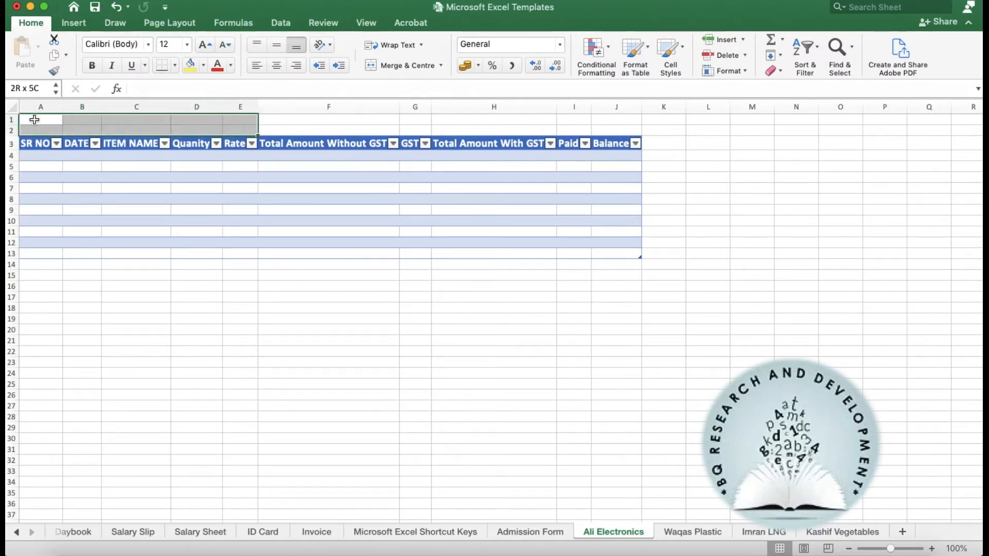
key("shift+Right")
key("shift+Right")
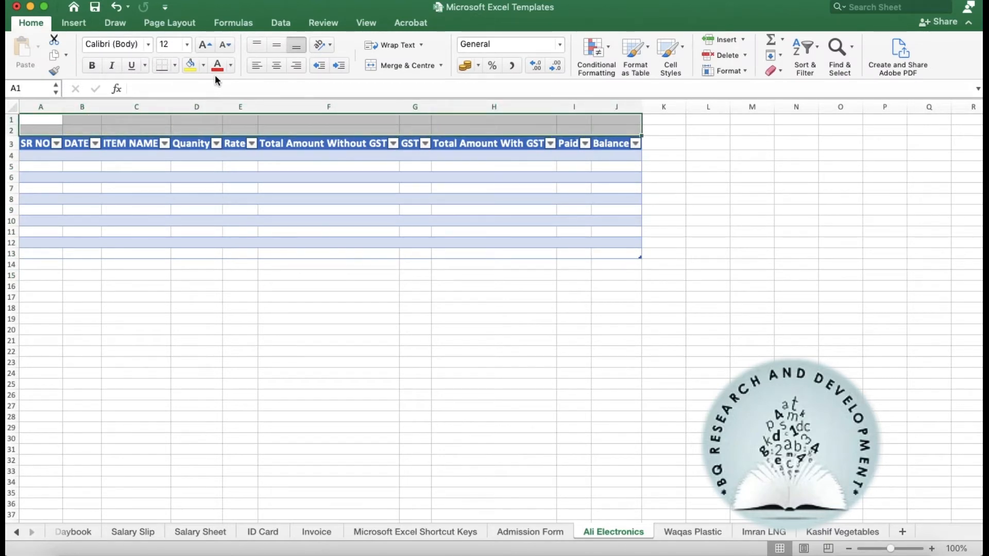
left_click(397, 64)
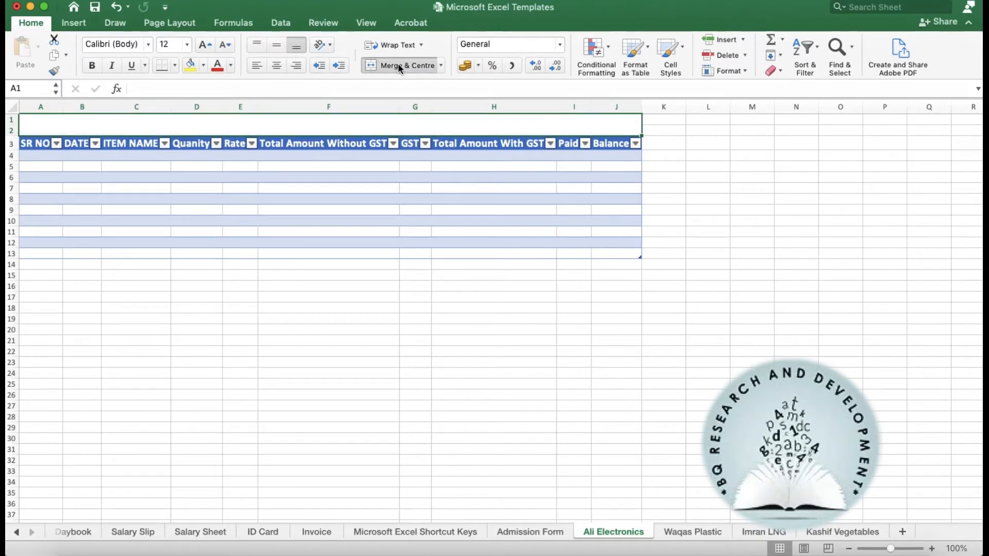
- Apply all borders to the whole table in A3:J13, including its header row
left_click(26, 149)
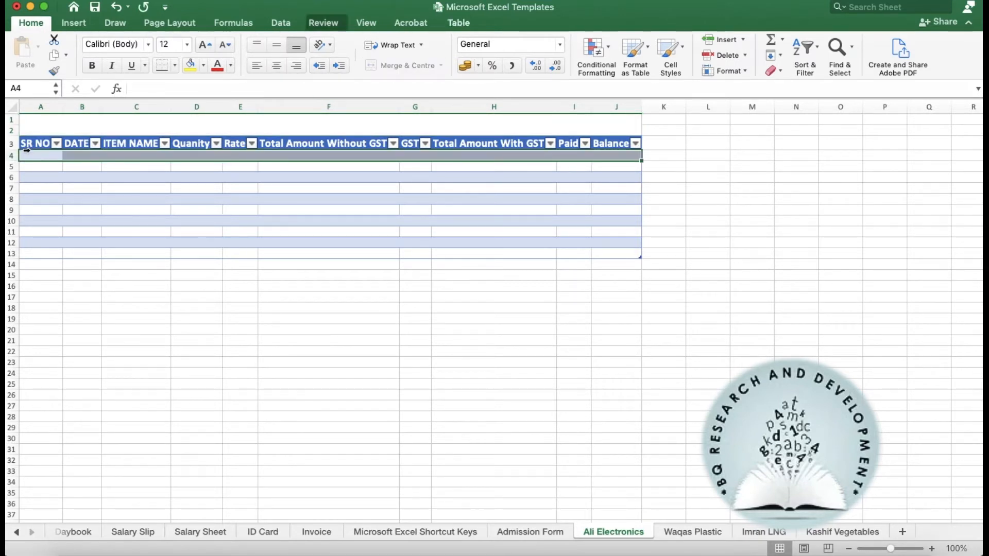
key("shift+Right")
key("shift+Right")
key("shift+Right")
key("shift+Right")
key("shift+Right")
key("shift+Right")
key("shift+Right")
key("shift+Right")
key("shift+Right")
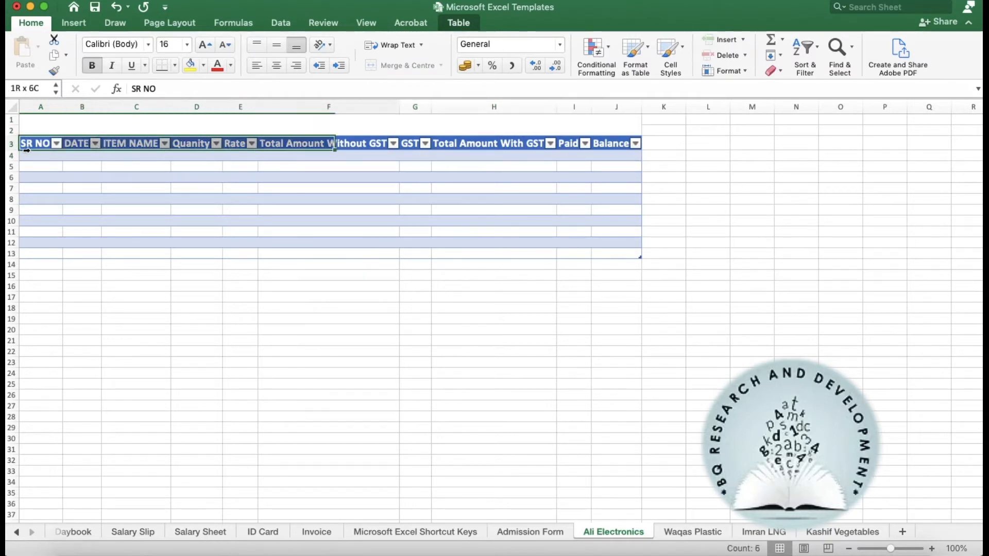
key("shift+Down")
key("shift+Down")
key("shift+Down")
key("shift+Down")
key("shift+Down")
key("shift+Down")
key("shift+Down")
key("shift+Down")
key("shift+Down")
key("shift+Down")
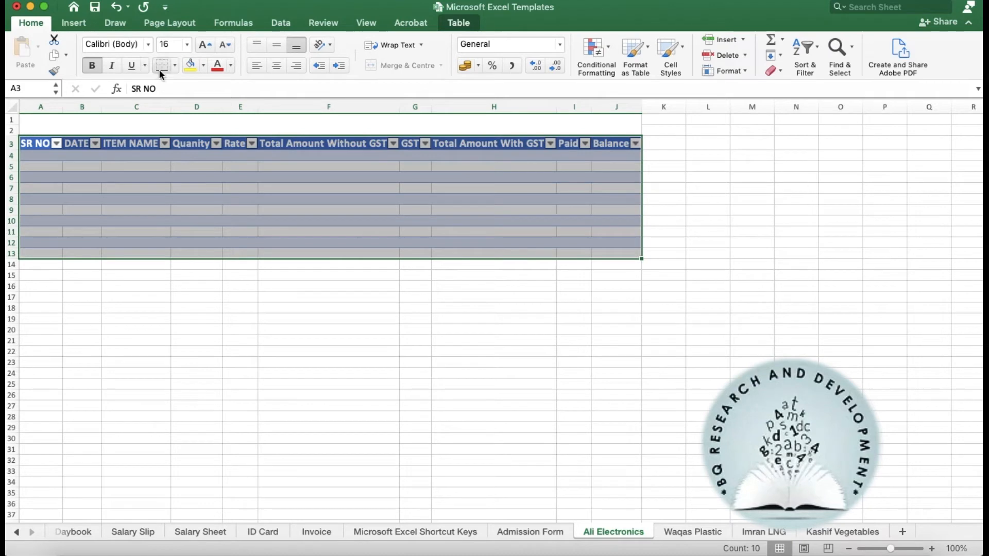
left_click(175, 62)
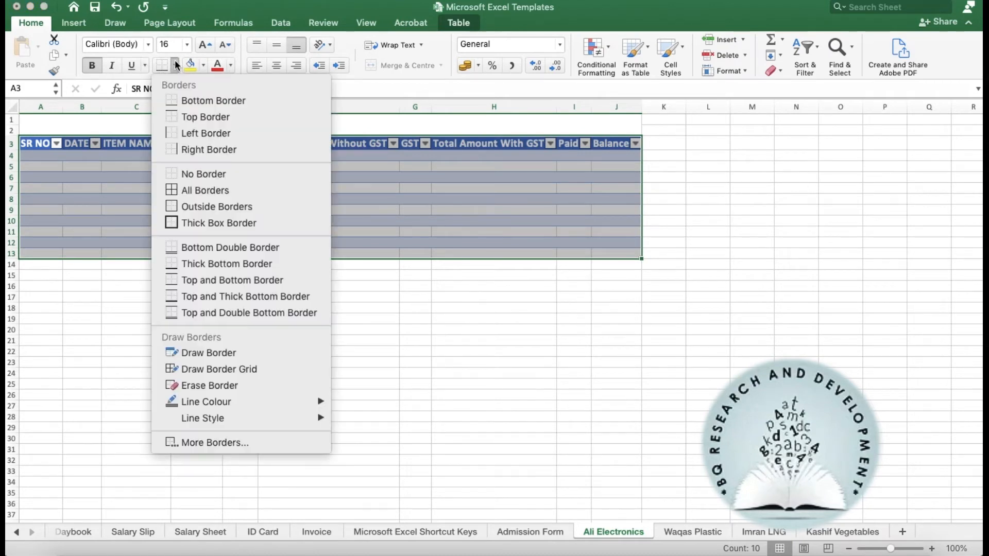
left_click(195, 189)
left_click(179, 297)
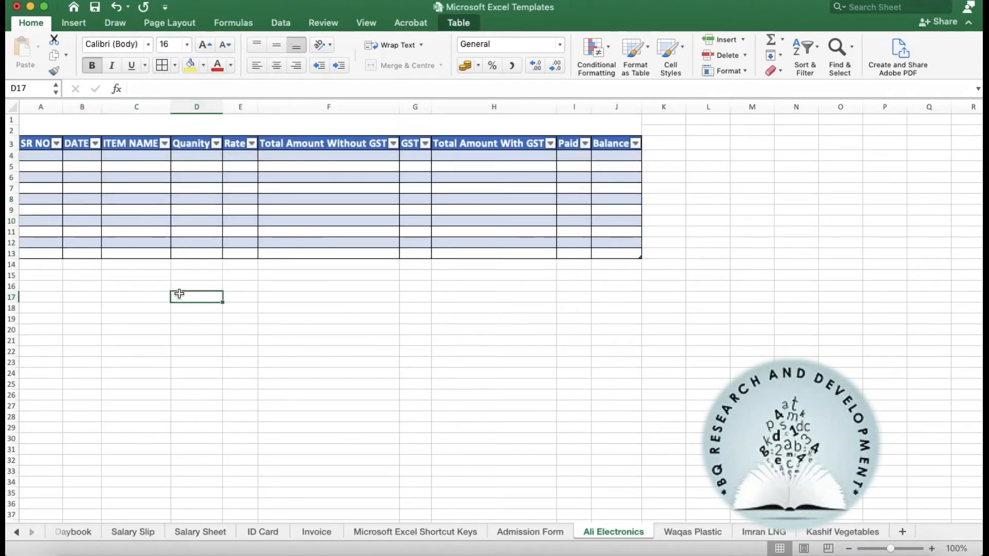
- Enter the title "ALI ELECTRONICS" in the merged cell above the table
left_click(45, 122)
type("ALI ELECTRONICS")
key("Tab")
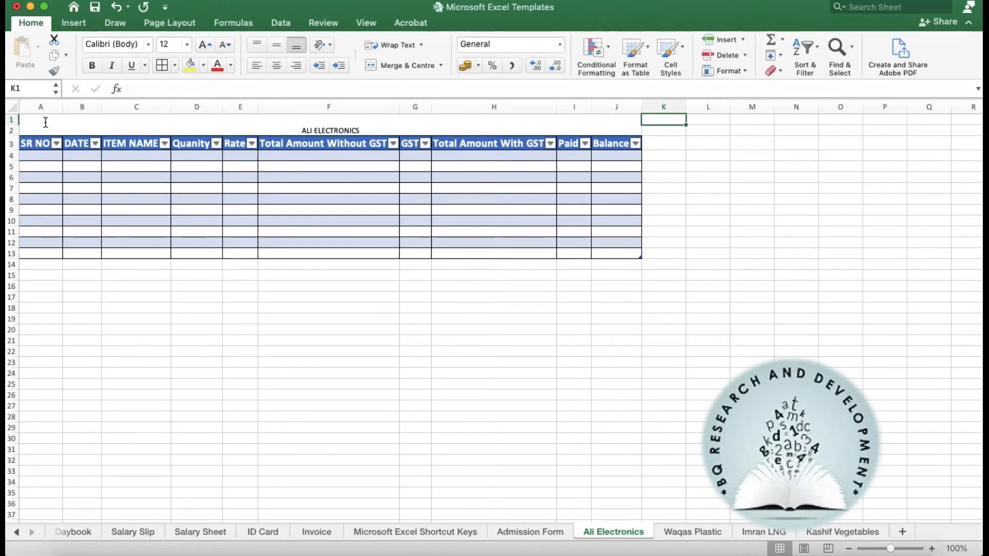
- Format the merged ALI ELECTRONICS title in bold at font size 28
left_click(263, 122)
left_click(205, 46)
left_click(204, 46)
left_click(205, 46)
left_click(204, 45)
left_click(204, 45)
left_click(205, 45)
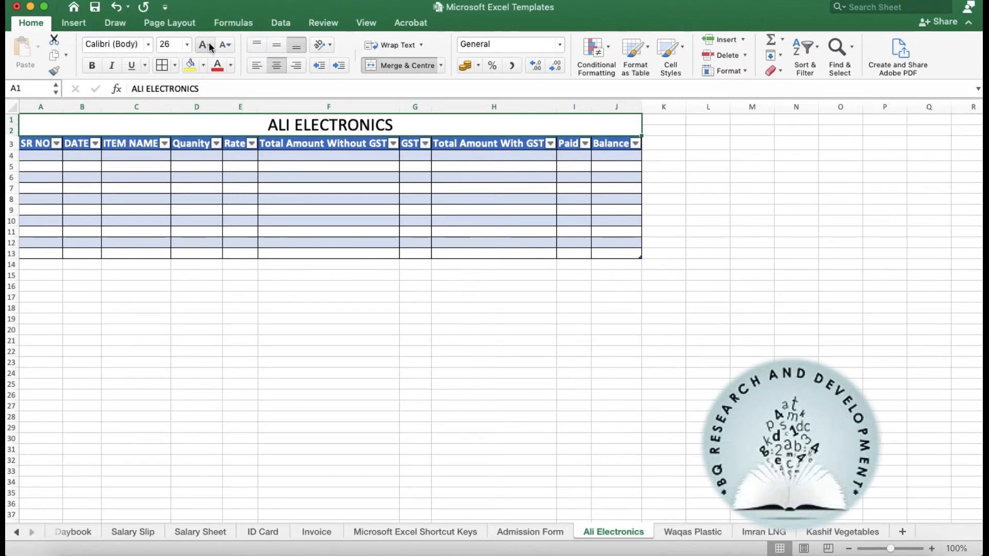
left_click(205, 45)
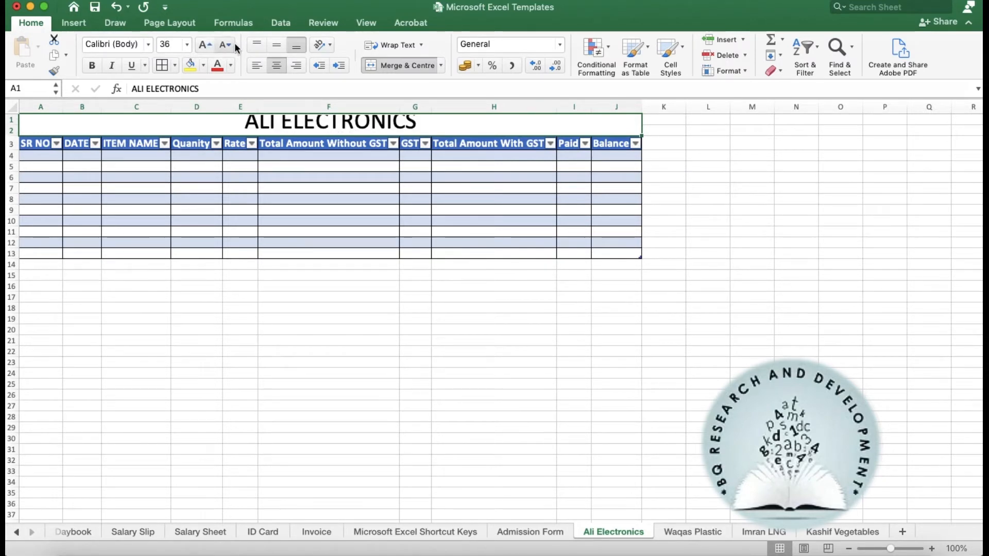
left_click(227, 46)
left_click(94, 65)
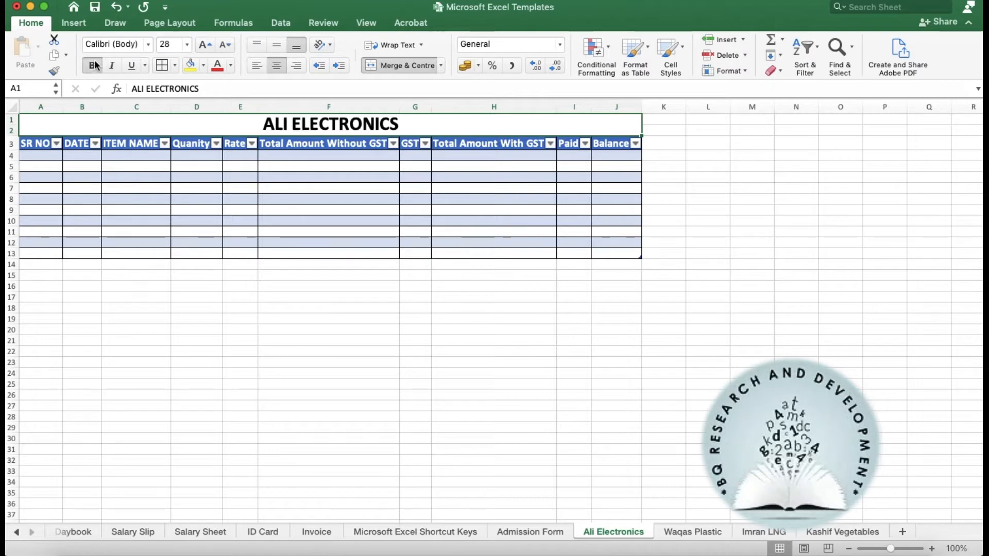
- Apply outside borders to the merged ALI ELECTRONICS title cell
left_click(174, 67)
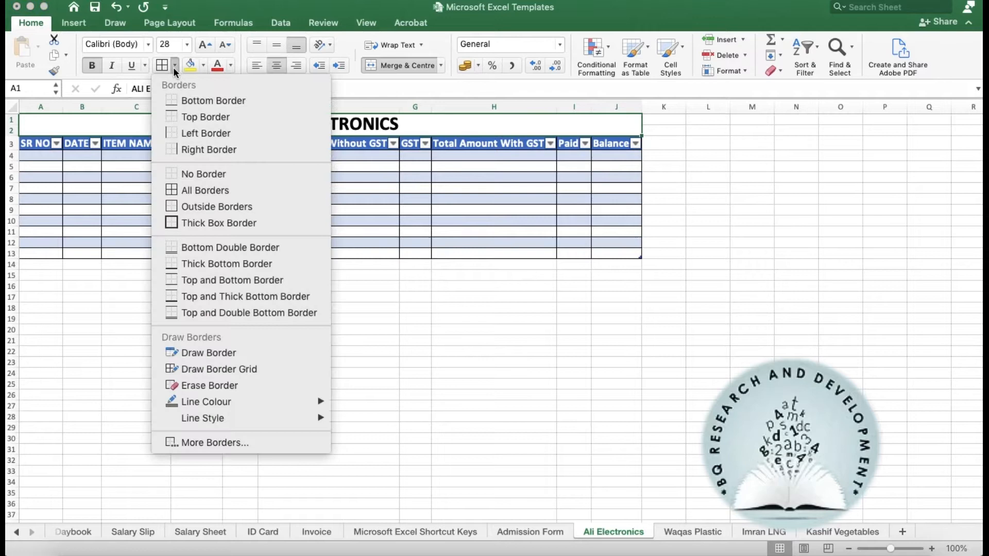
left_click(203, 206)
left_click(239, 319)
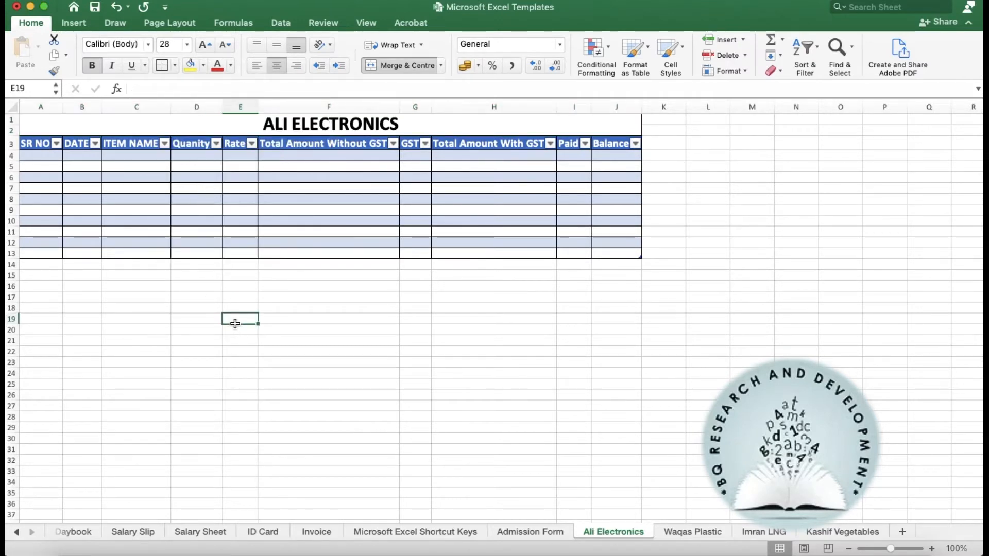
- Put a thick box border around the merged ALI ELECTRONICS title cell
left_click(305, 125)
left_click(176, 64)
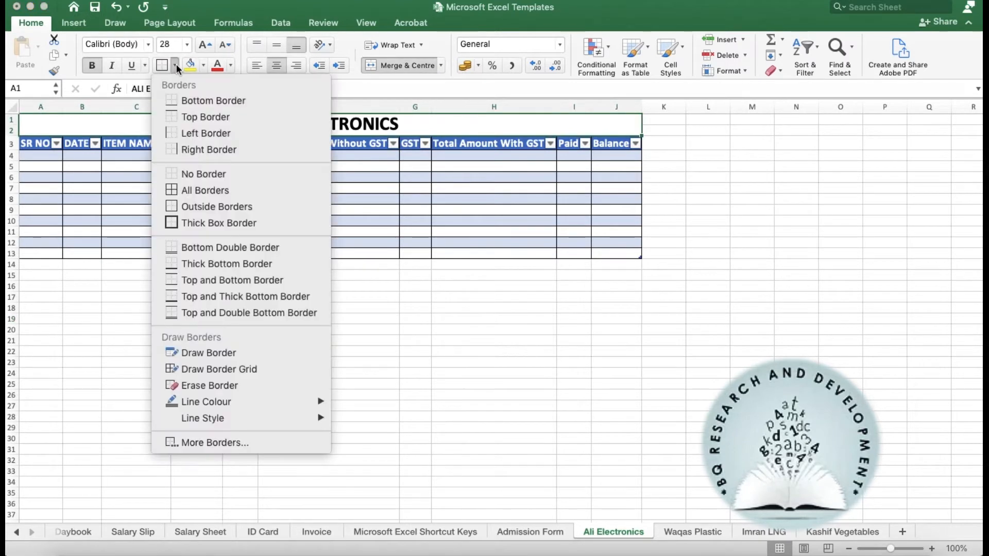
left_click(222, 221)
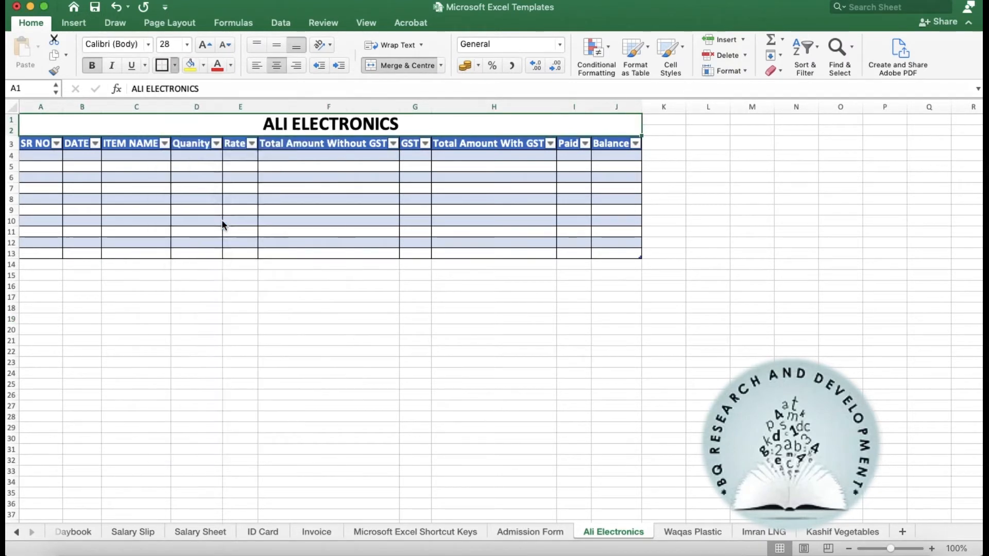
left_click(249, 306)
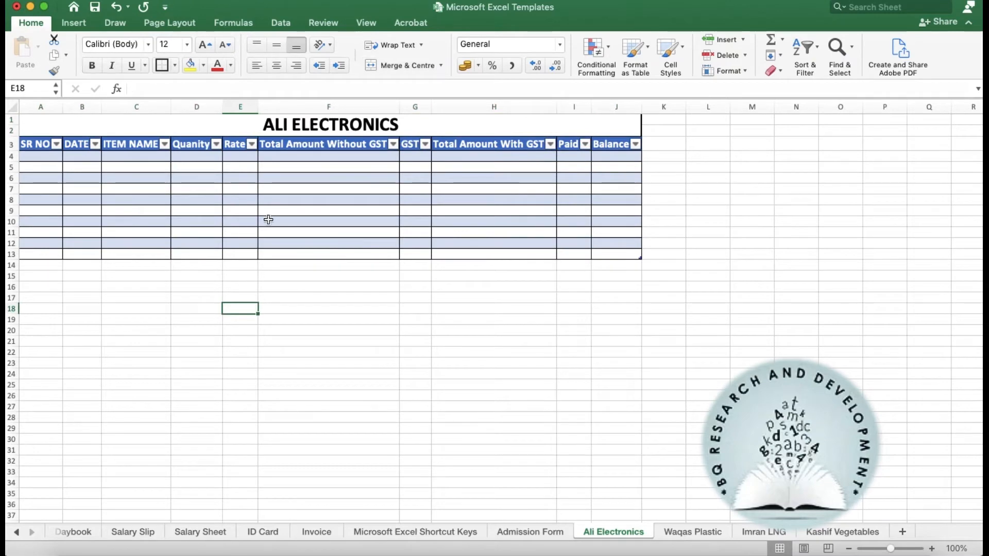
scroll(268, 199, "up", 1)
scroll(268, 199, "left", 1)
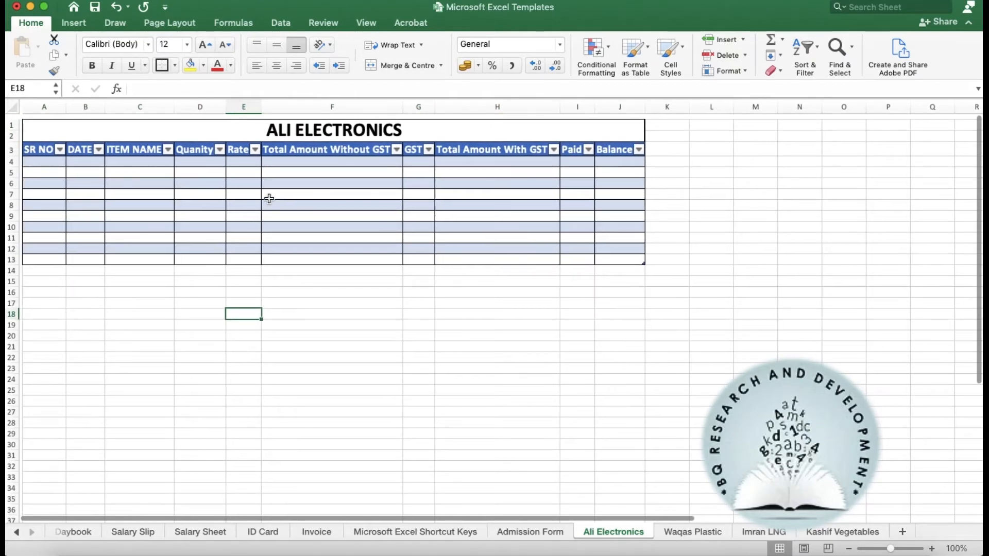
- Fill the merged title cell with a medium blue that suits the table's header row
left_click(249, 124)
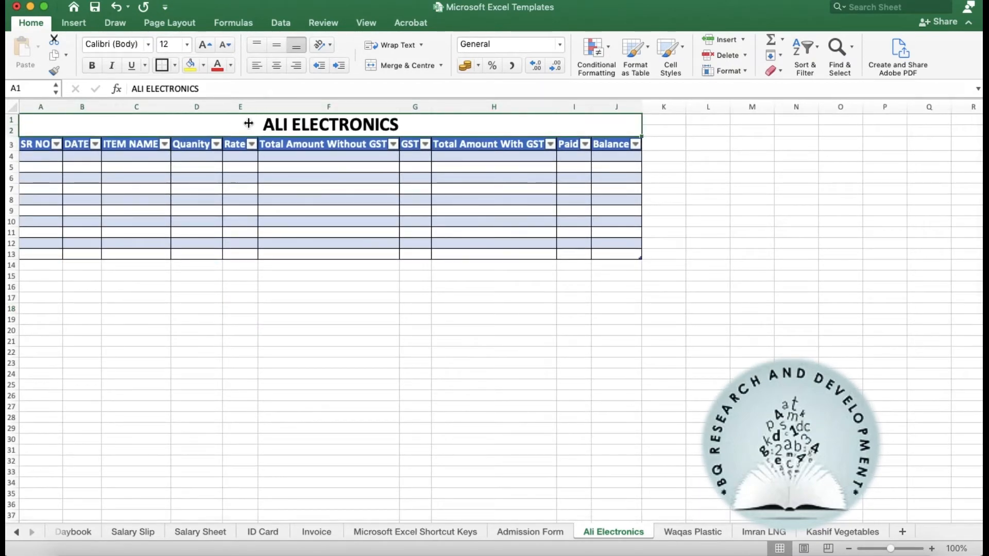
left_click(203, 66)
left_click(243, 166)
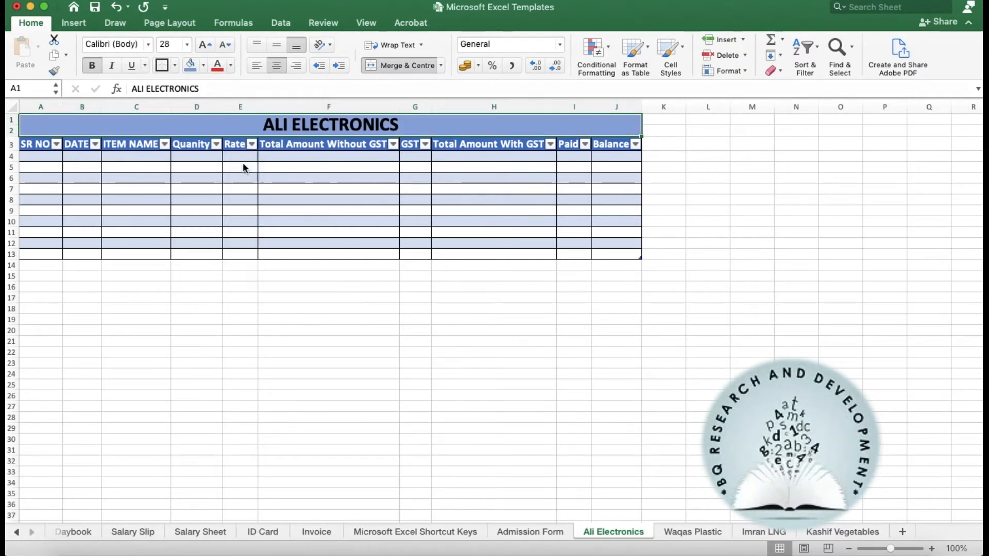
left_click(289, 306)
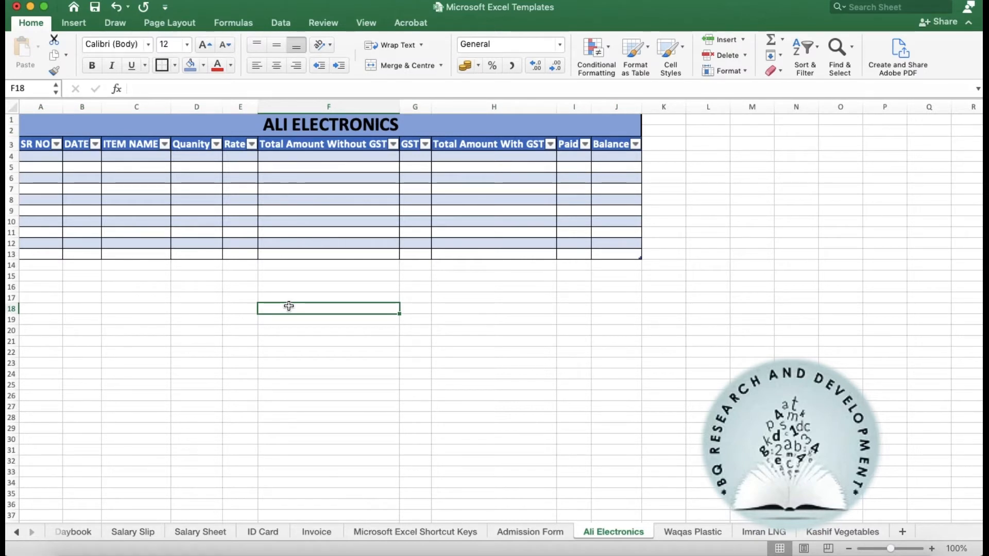
- Enter serial number 1 and the date 01/01/2021 in row 4, and autofit the DATE column's width
left_click(41, 155)
type("1")
left_click(40, 156)
key("Tab")
type("01/01/2021")
key("Tab")
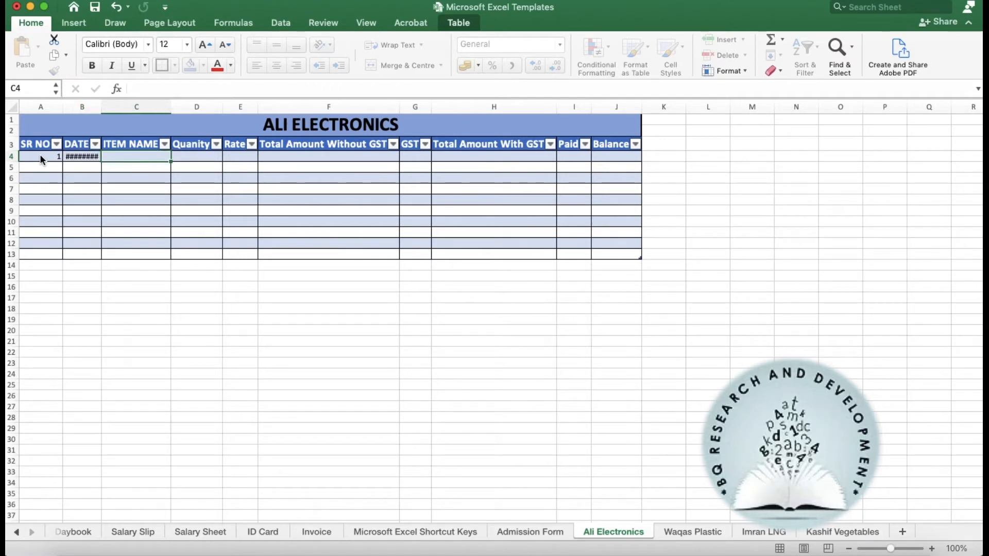
double_click(101, 107)
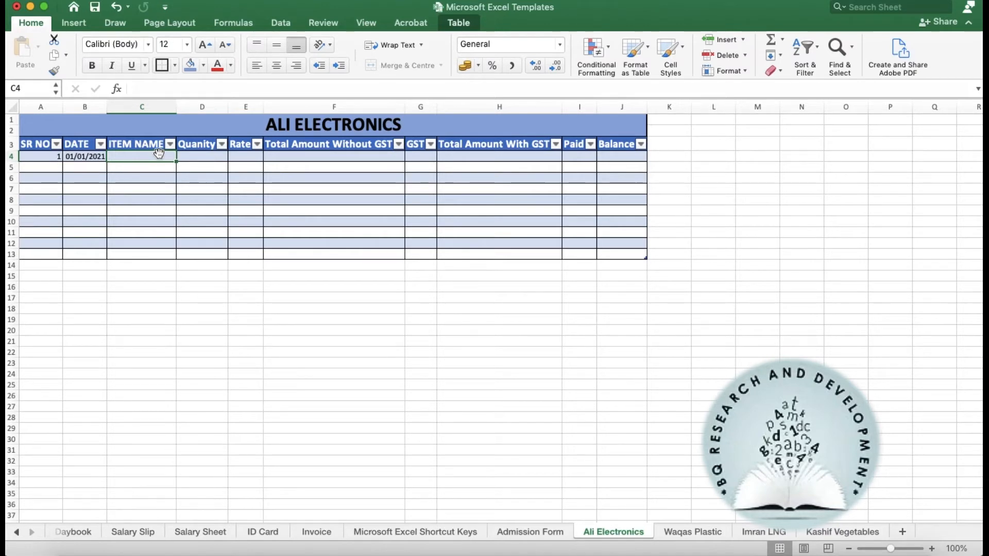
- Fill in row 4 with the item name UPS, a quantity of 2 and a rate of 5000
type("UPS")
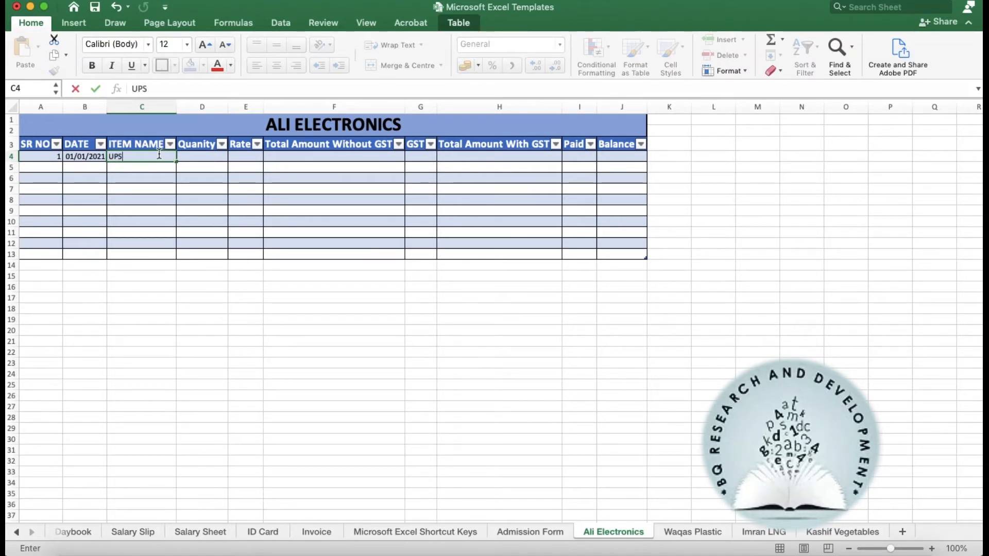
key("Tab")
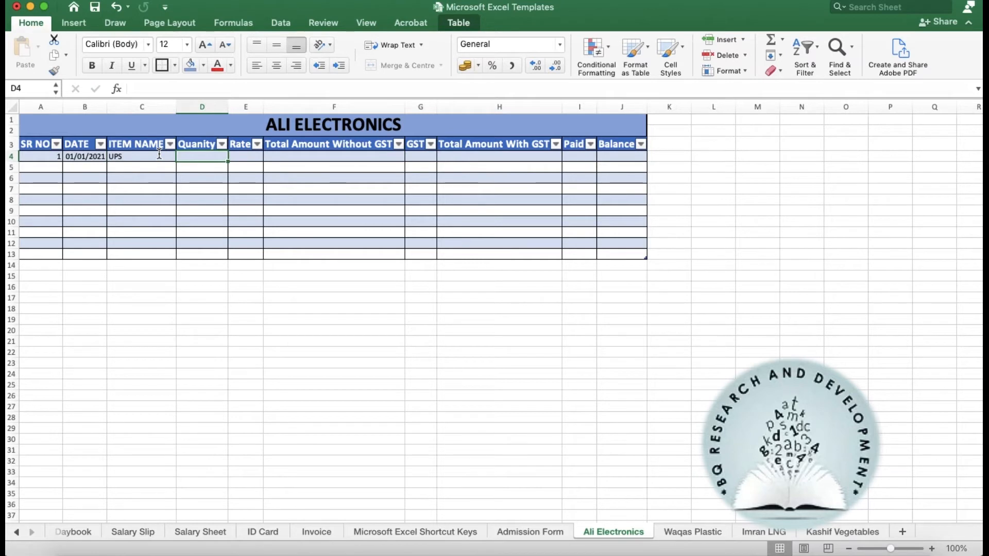
type("2")
key("Tab")
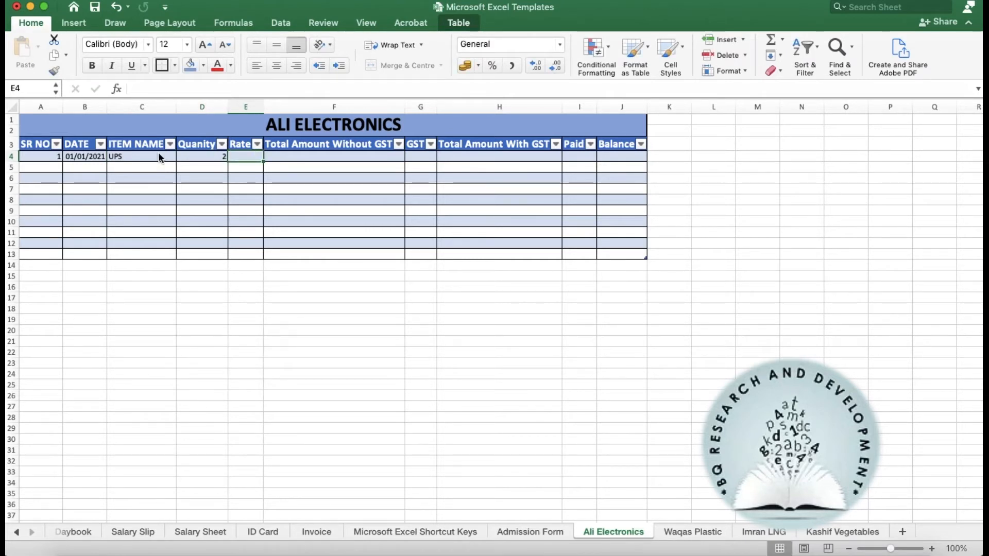
type("5000")
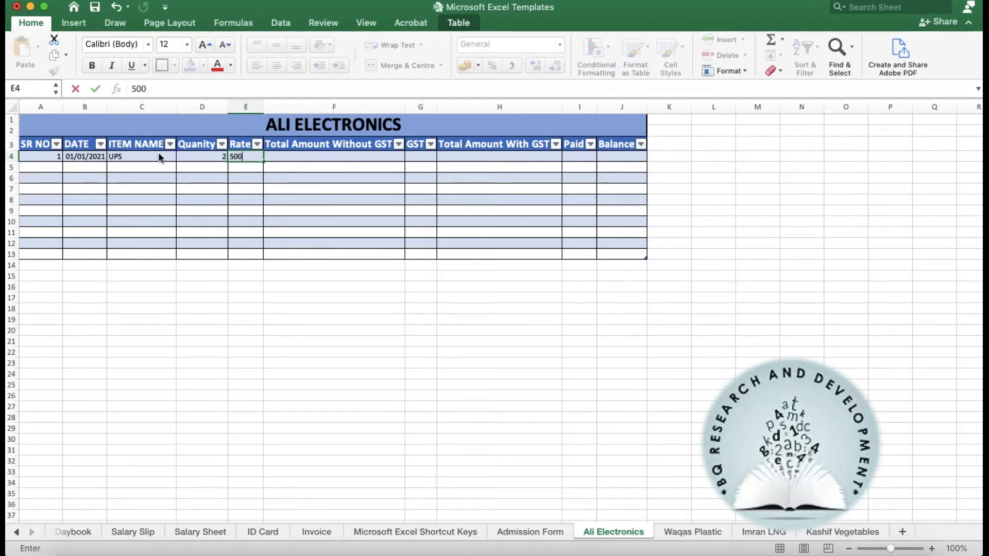
key("Tab")
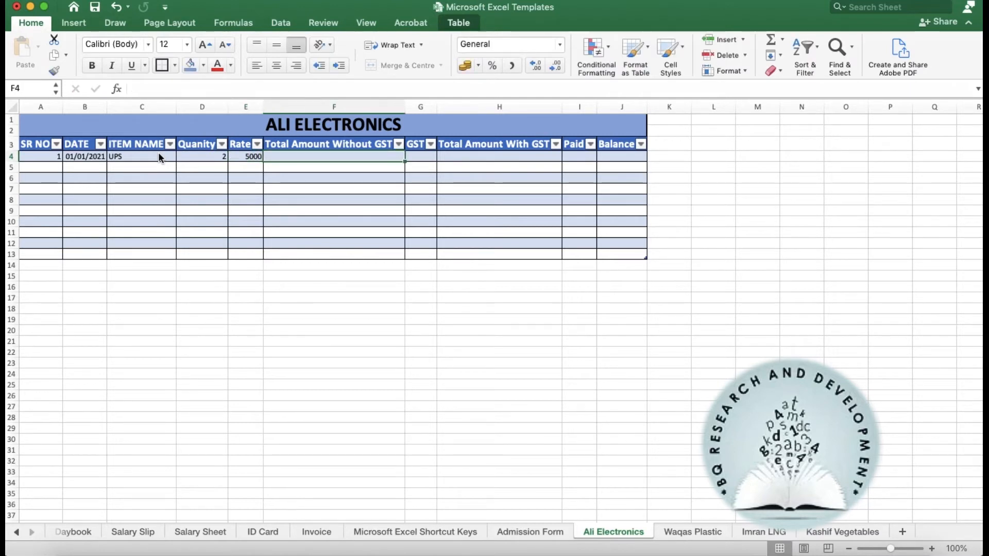
type("=")
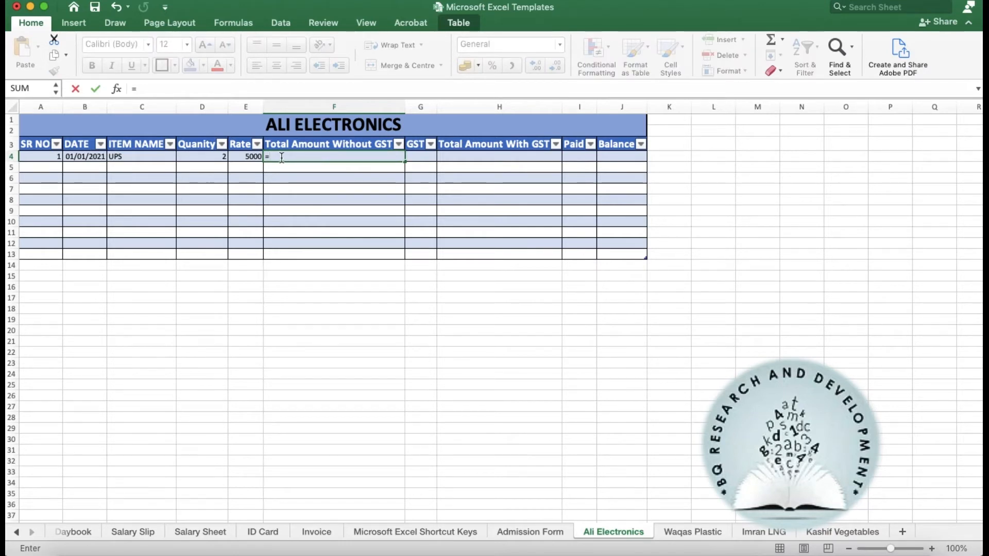
left_click(251, 156)
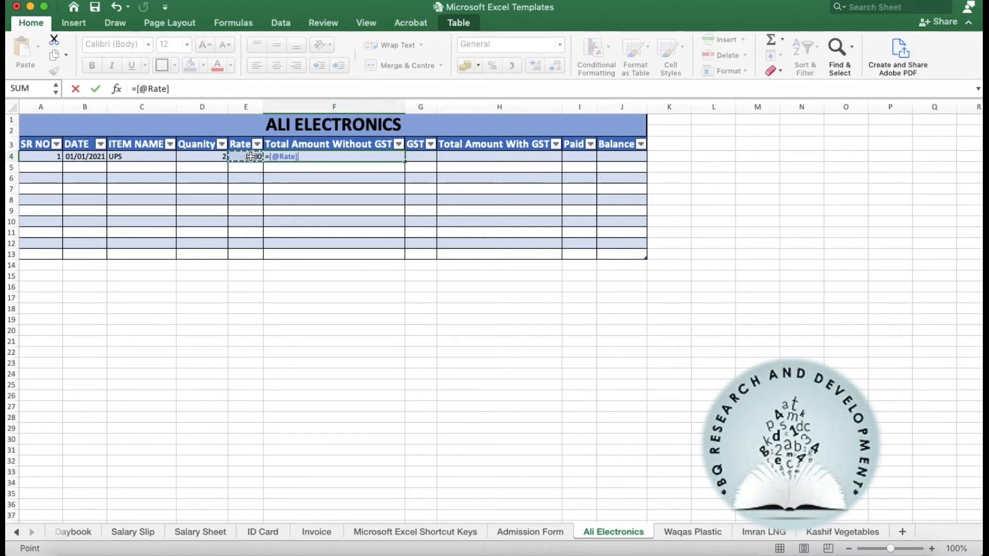
type("*")
left_click(219, 156)
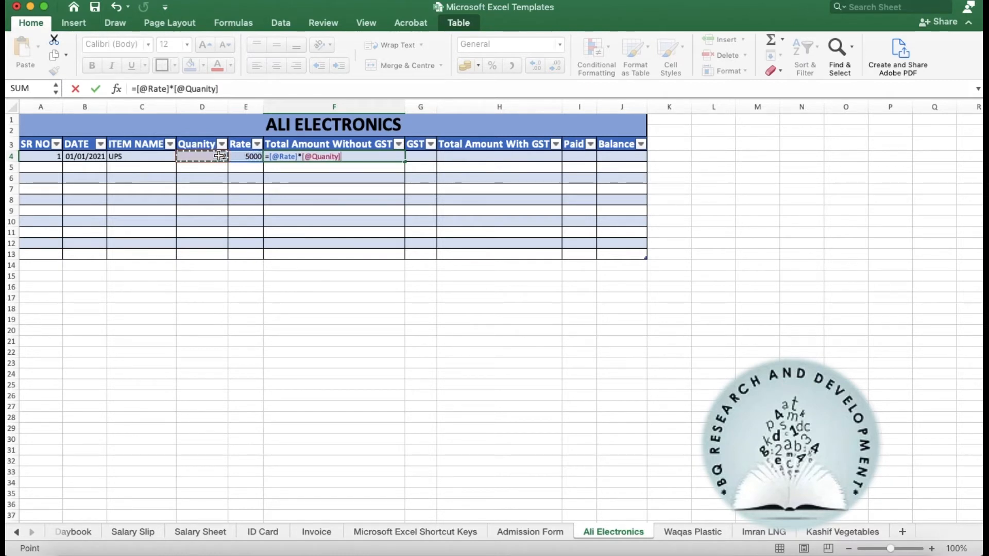
key("Tab")
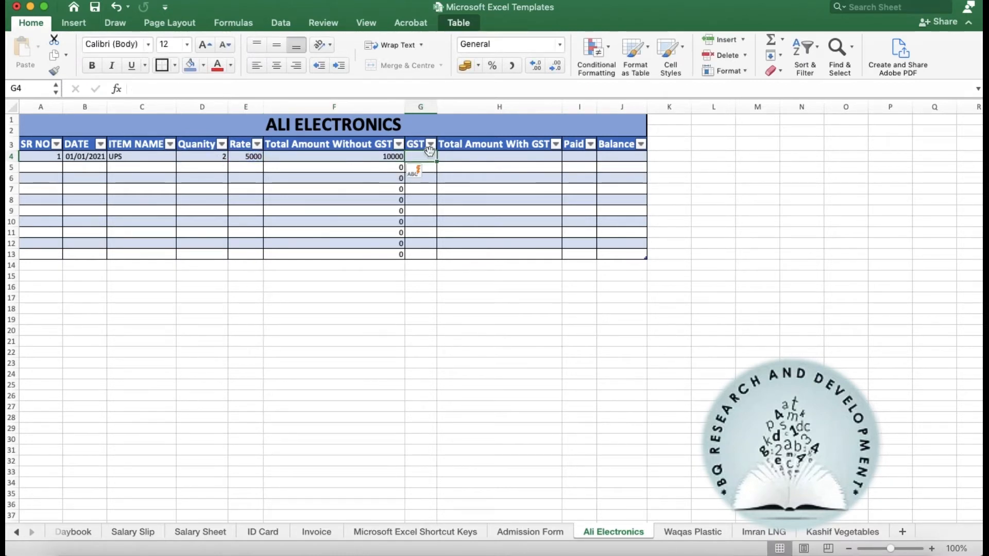
- Calculate 17 percent GST in G4 with the formula =[@[Total Amount Without GST]]/100*17
type("=")
left_click(376, 158)
type("/100")
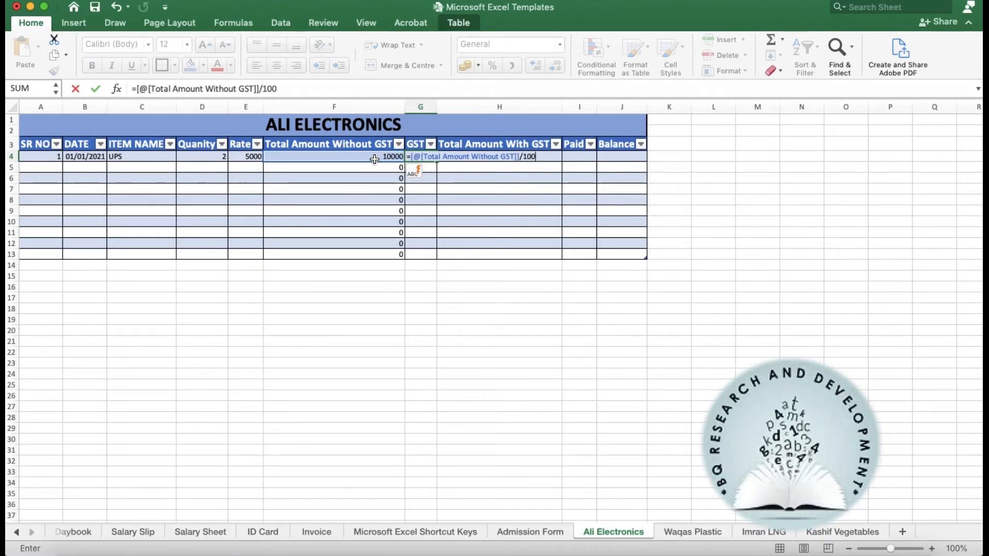
type("*17")
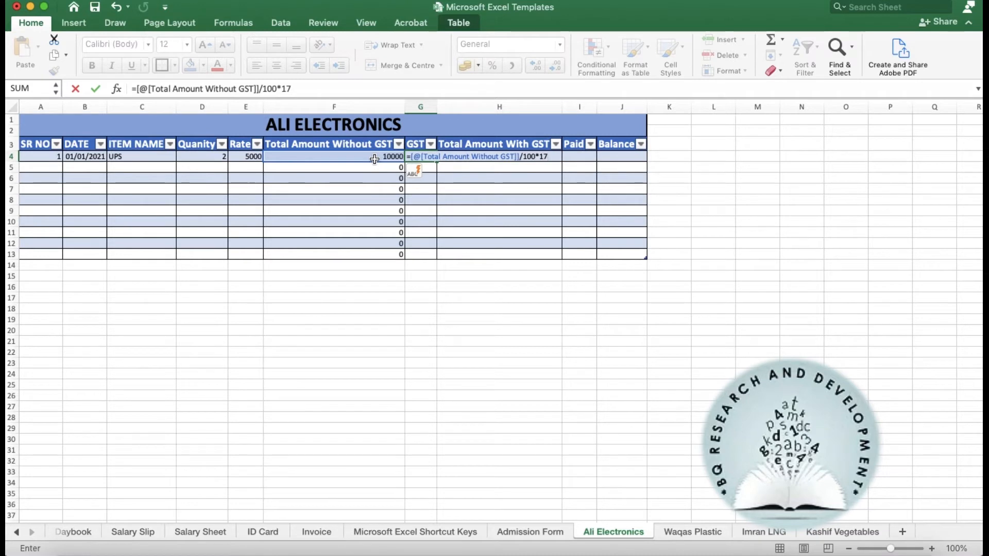
key("Tab")
key("Left")
key("Left")
key("Left")
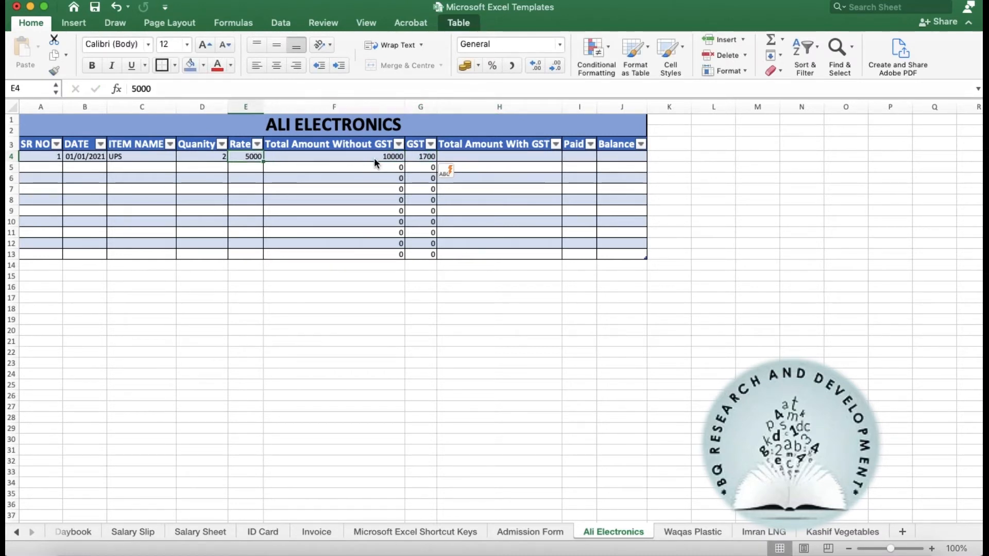
key("Right")
key("Right")
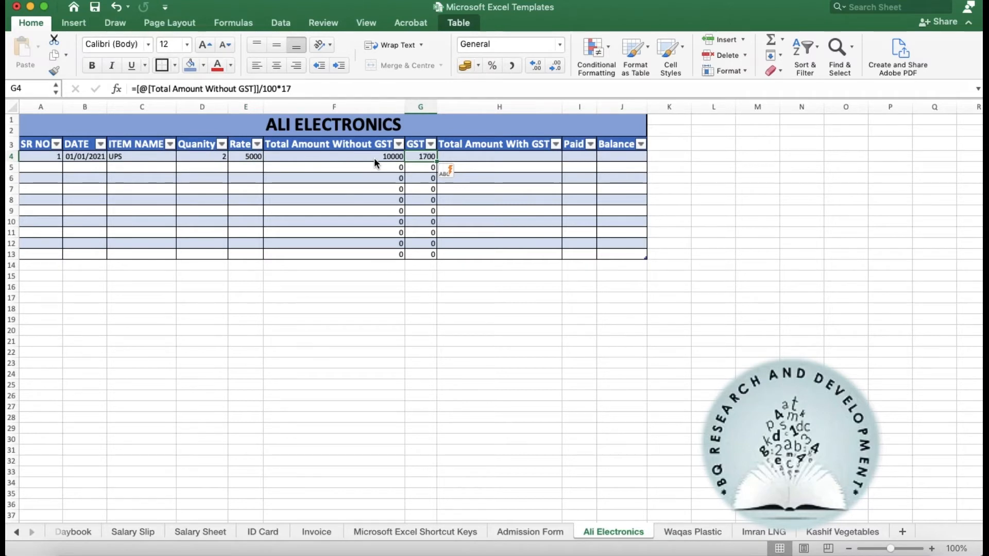
- Calculate Total Amount With GST in H4 by adding the row's GST to its Total Amount Without GST
key("Right")
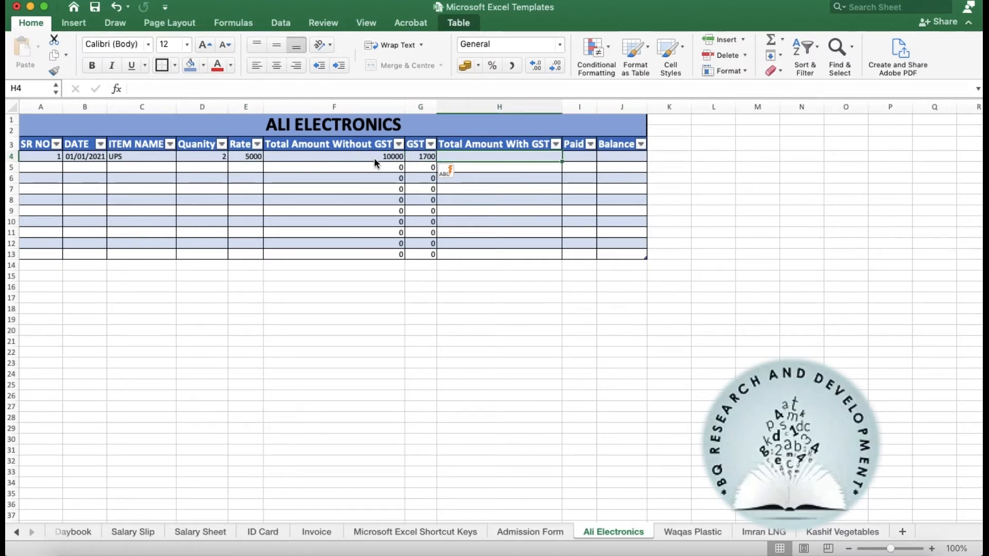
type("=")
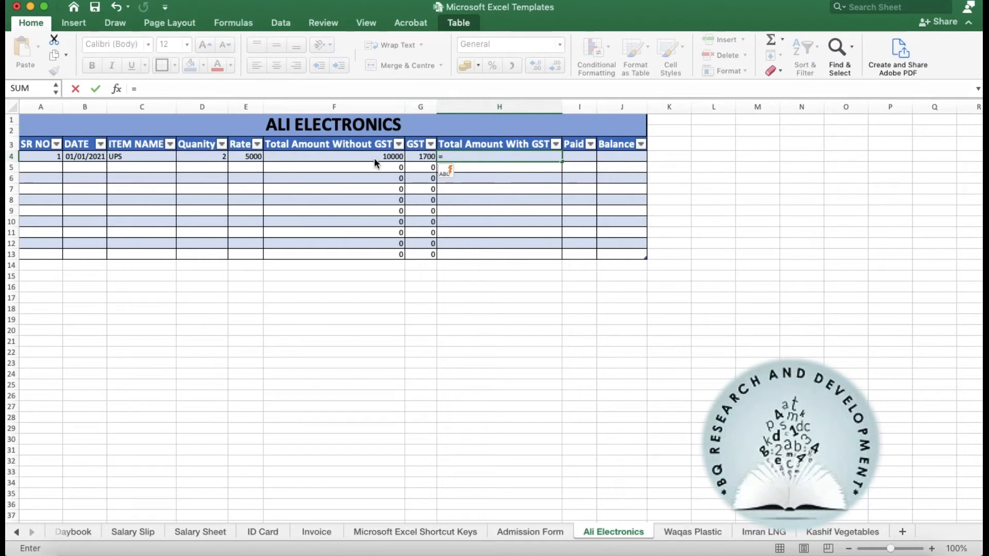
type("Sum")
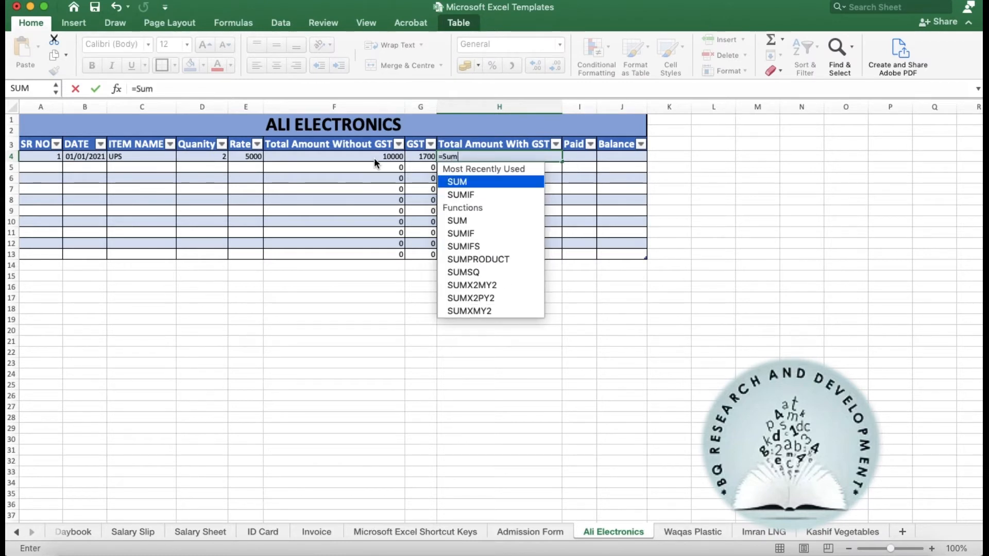
key("BackSpace")
key("BackSpace")
key("BackSpace")
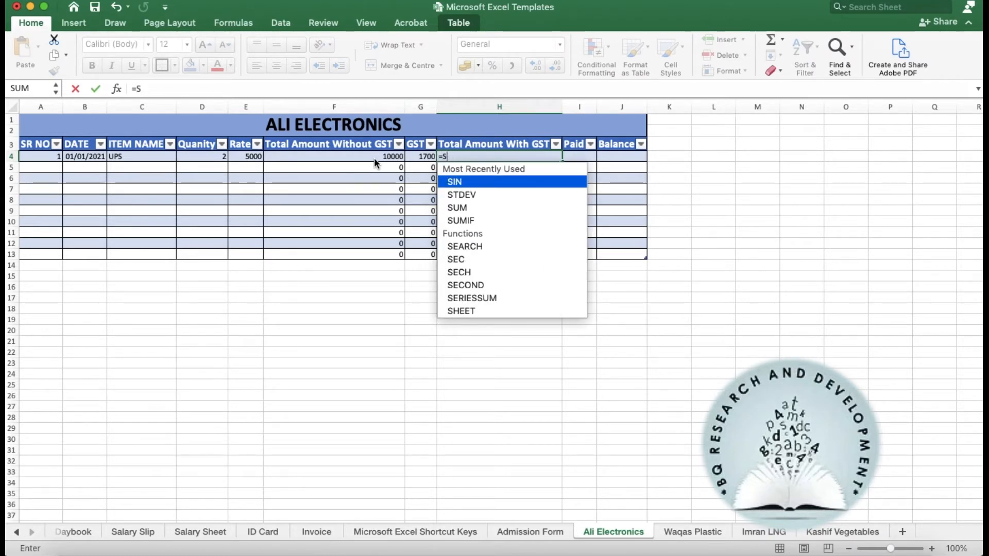
left_click(371, 157)
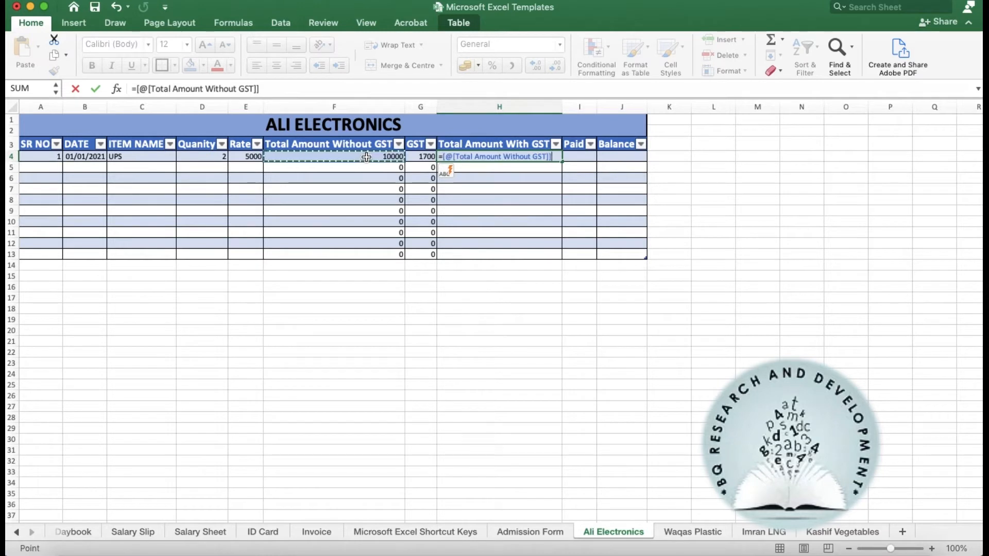
type("+")
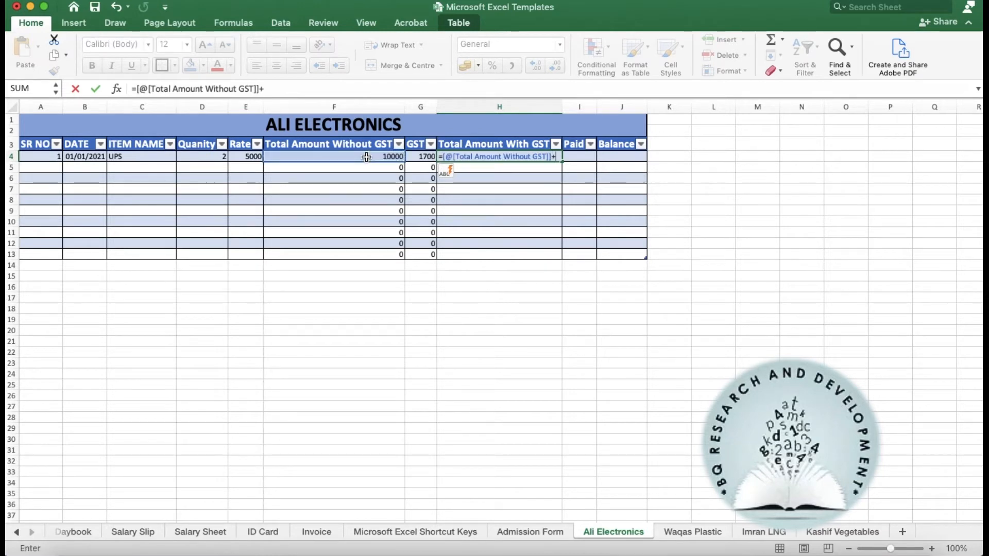
left_click(429, 157)
key("Tab")
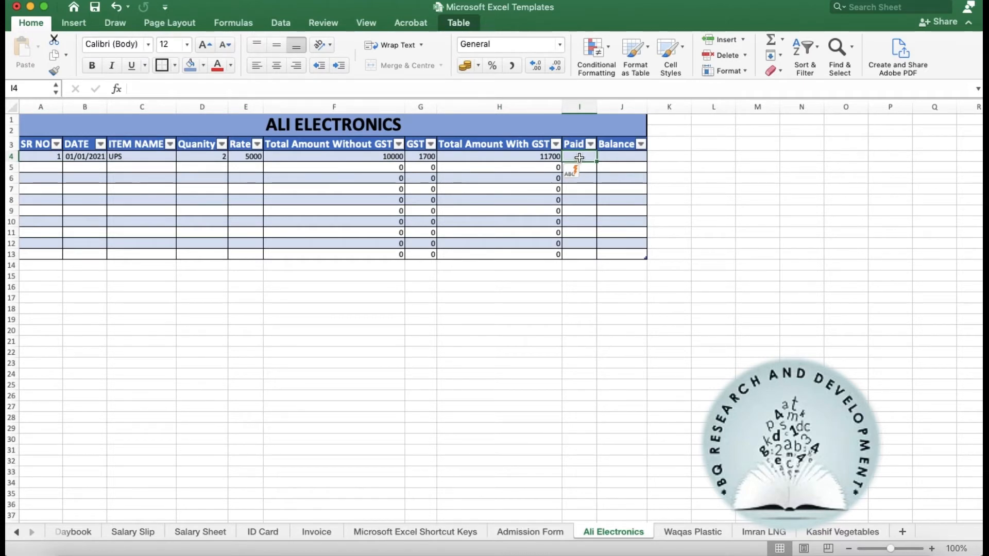
- Record a paid amount of 10000 for the UPS item in row 4
type("10")
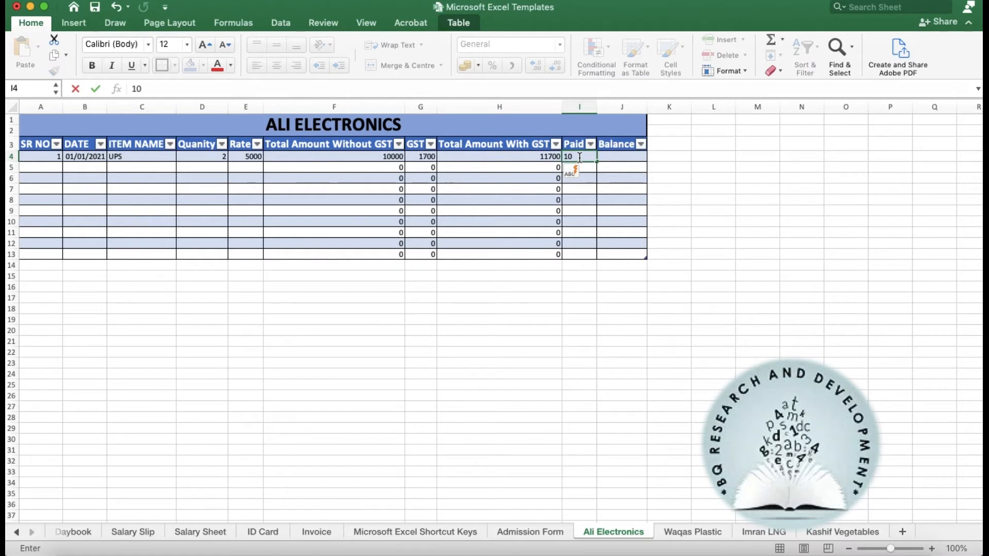
type("000")
key("Tab")
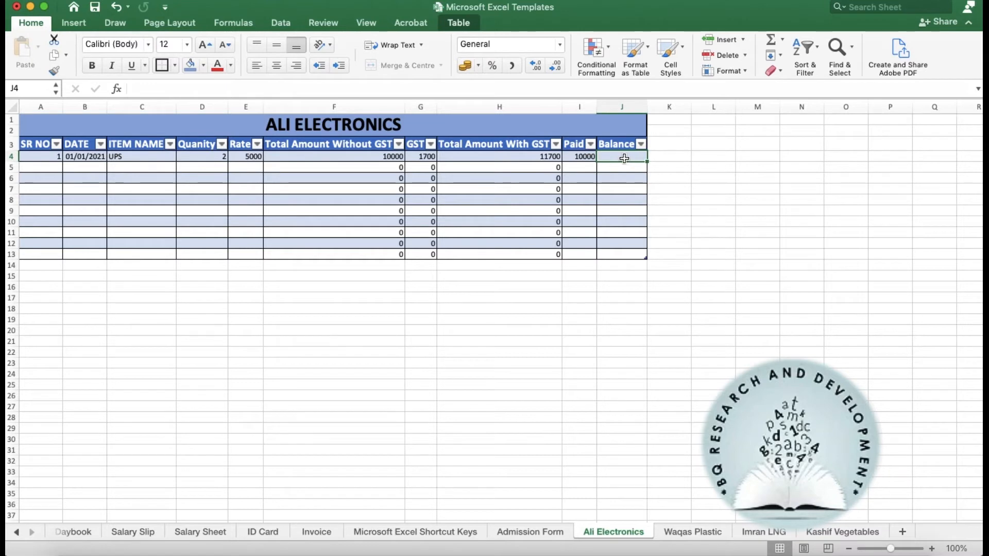
type("=")
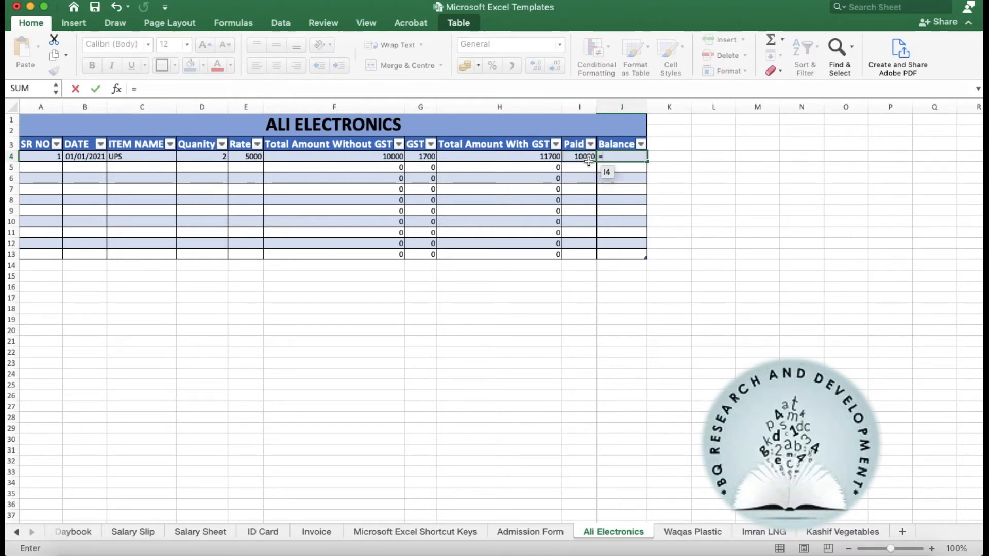
left_click(544, 155)
type("-")
left_click(573, 156)
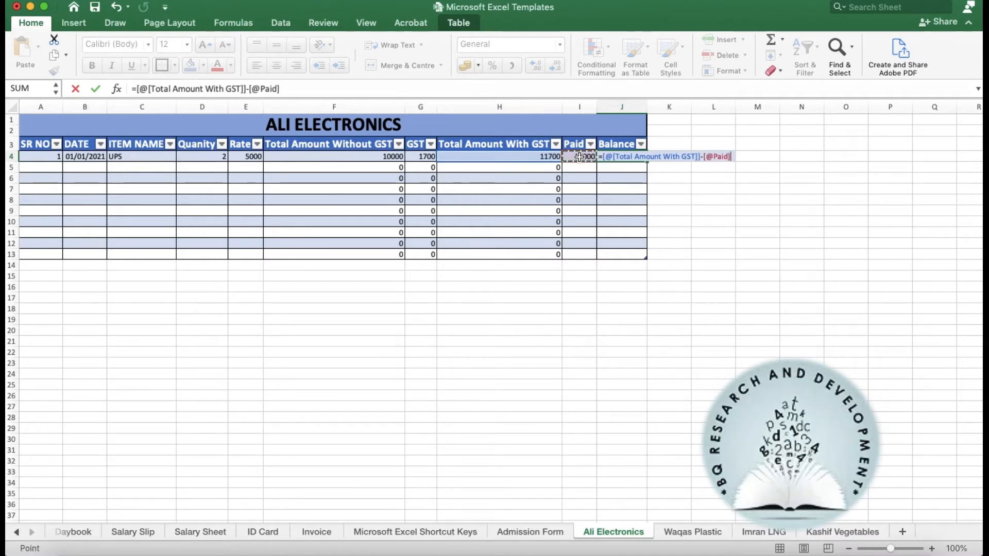
key("Return")
left_click(519, 187)
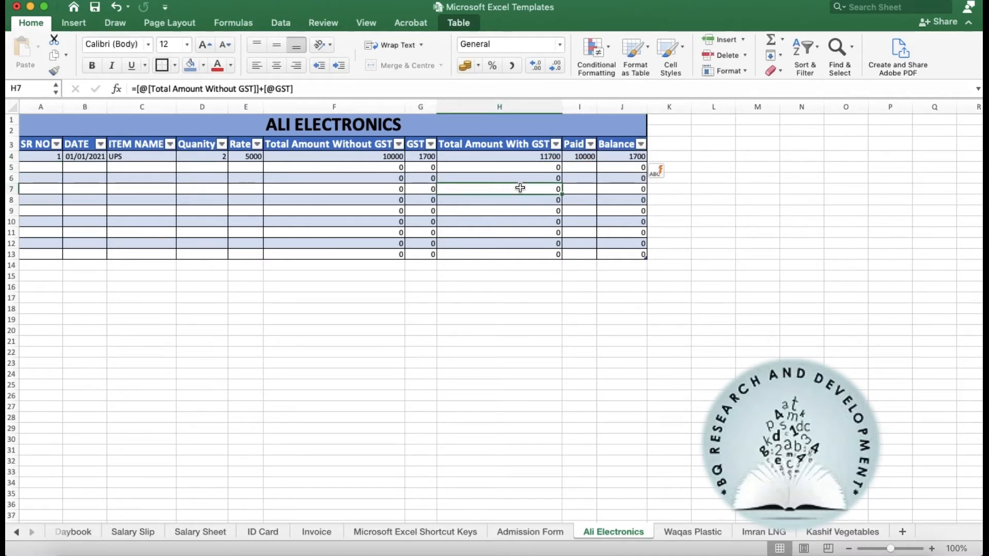
- Start the record in row 5 with serial number 2 and the date 02/01/2021
left_click(49, 168)
type("2")
key("Tab")
type("02/01/2021")
key("Tab")
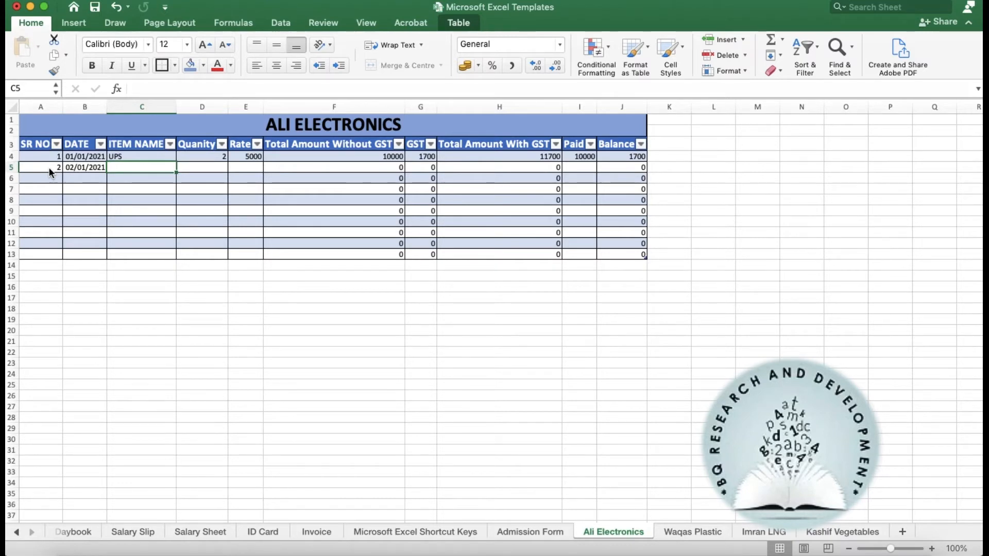
- Fill in row 5 with the item name Bulb, a quantity of 10 and a rate of 2000
type("Bulb")
key("Tab")
type("10")
key("Tab")
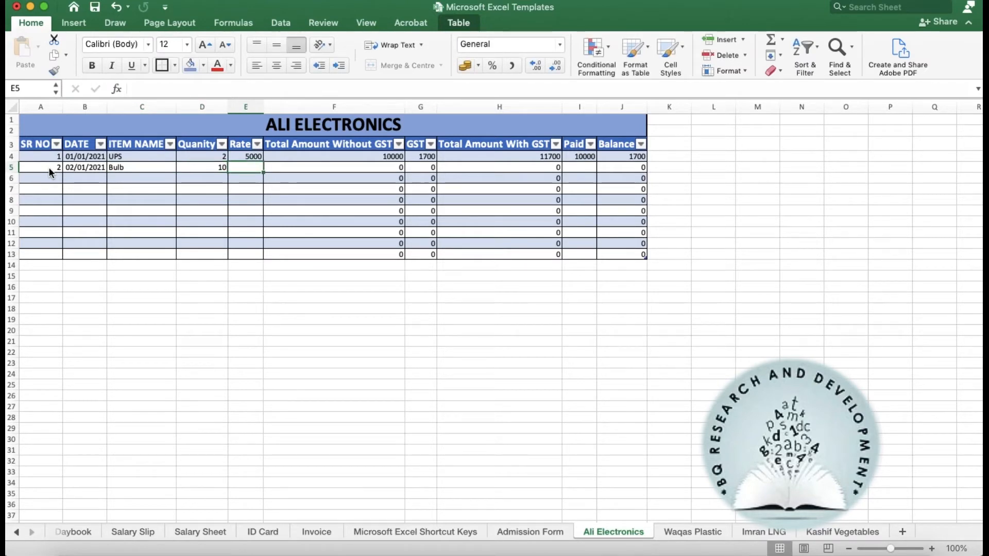
type("2000")
key("Tab")
- Record a paid amount of 15000 for the Bulb item in row 5
key("Tab")
key("Tab")
key("Tab")
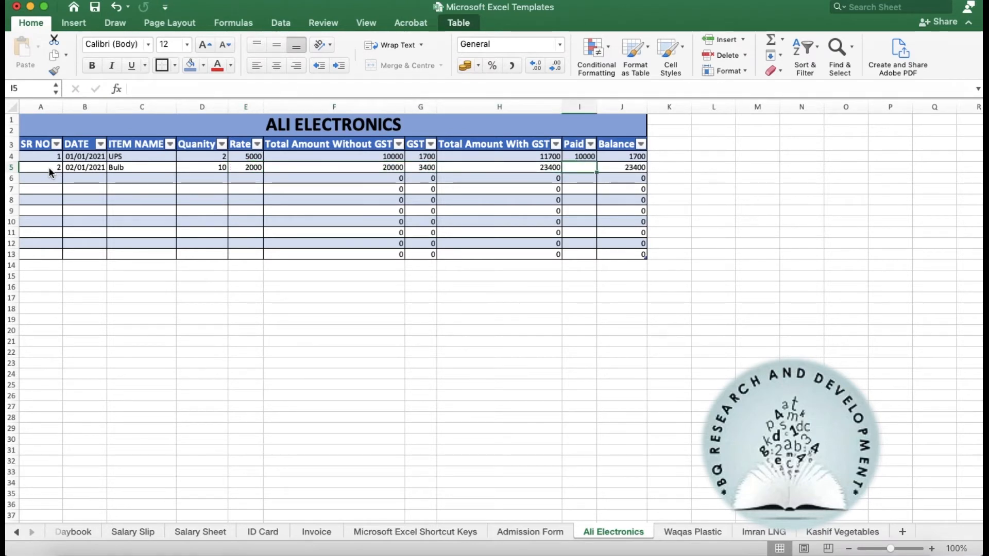
key("Left")
key("Right")
key("Left")
key("Right")
type("15000")
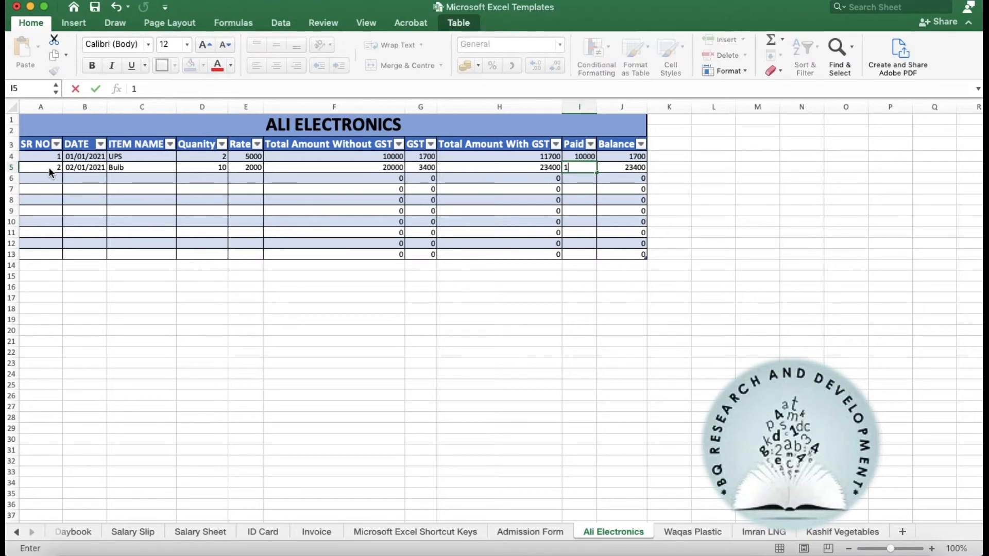
key("Tab")
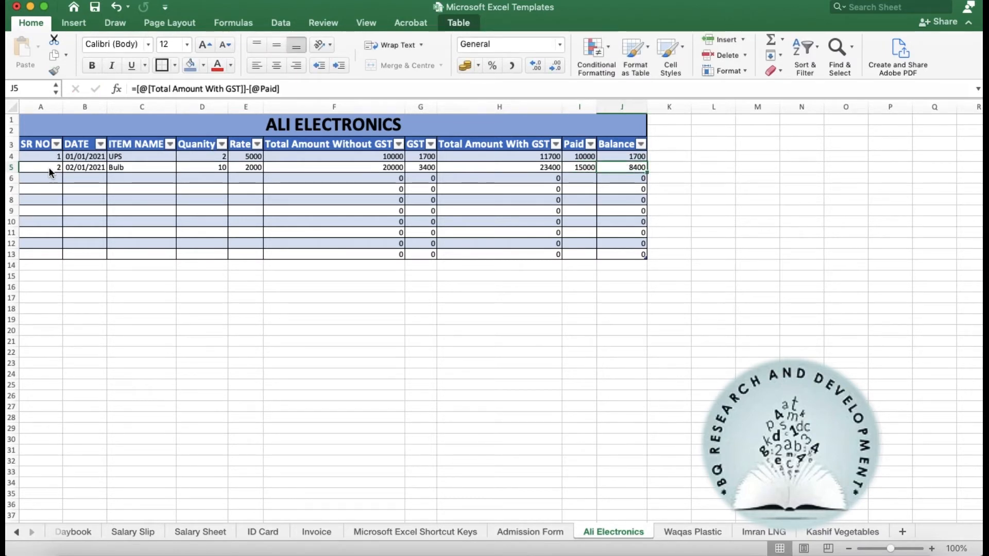
- Examine the paid amounts and balances of the UPS and Bulb rows
key("Left")
key("Left")
key("Right")
key("Right")
key("Up")
key("Up")
key("Down")
key("Up")
key("Down")
key("Down")
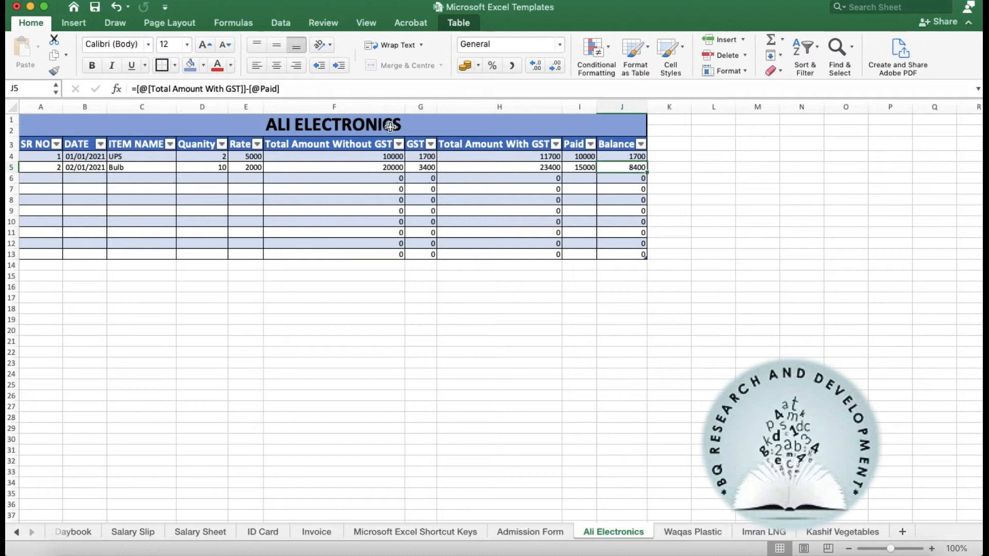
- Rename the Balance column header to Total Balance and widen column J to fit it
double_click(601, 145)
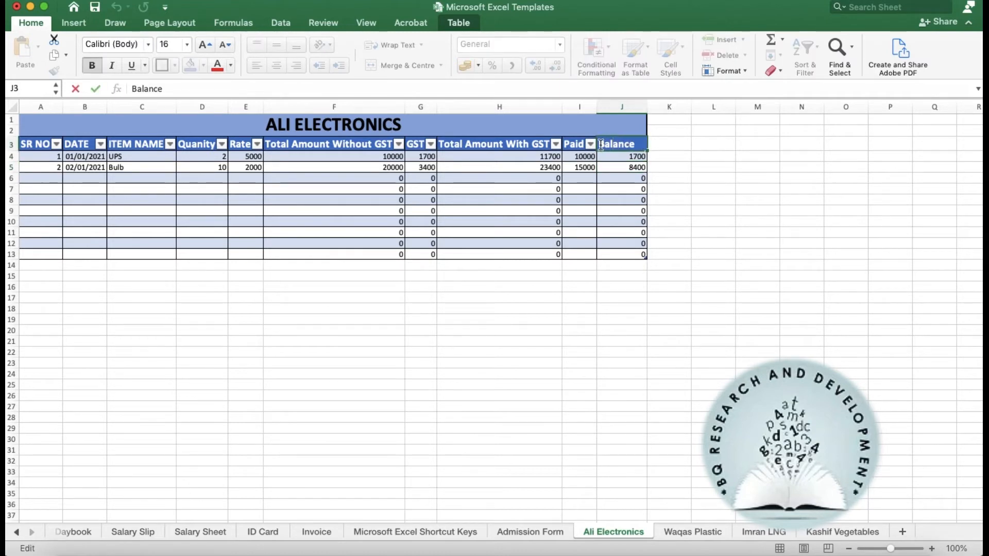
type("Total")
key("Tab")
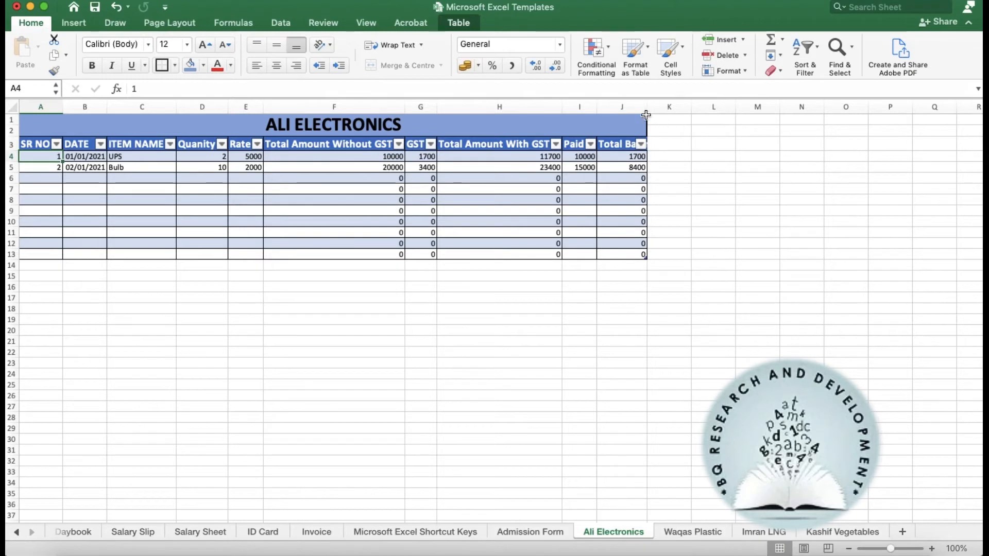
left_click_drag(646, 114, 675, 112)
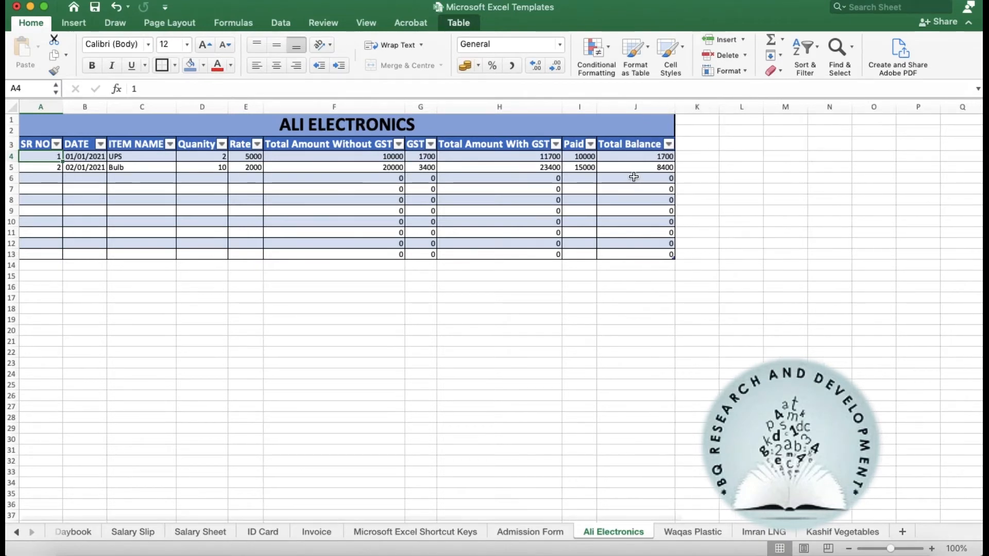
- Replace the Total Balance formula in J4 with =H4-I4
left_click(631, 155)
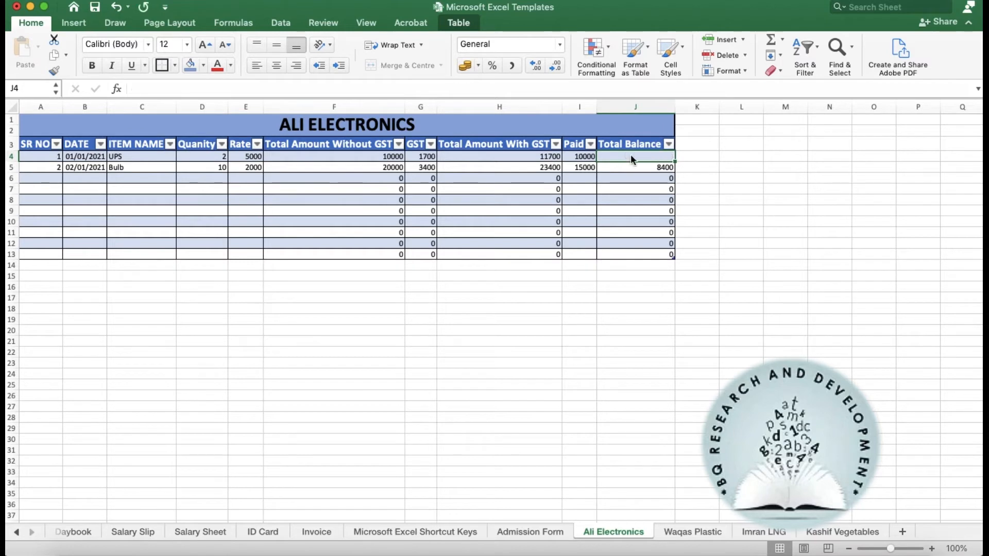
type("=")
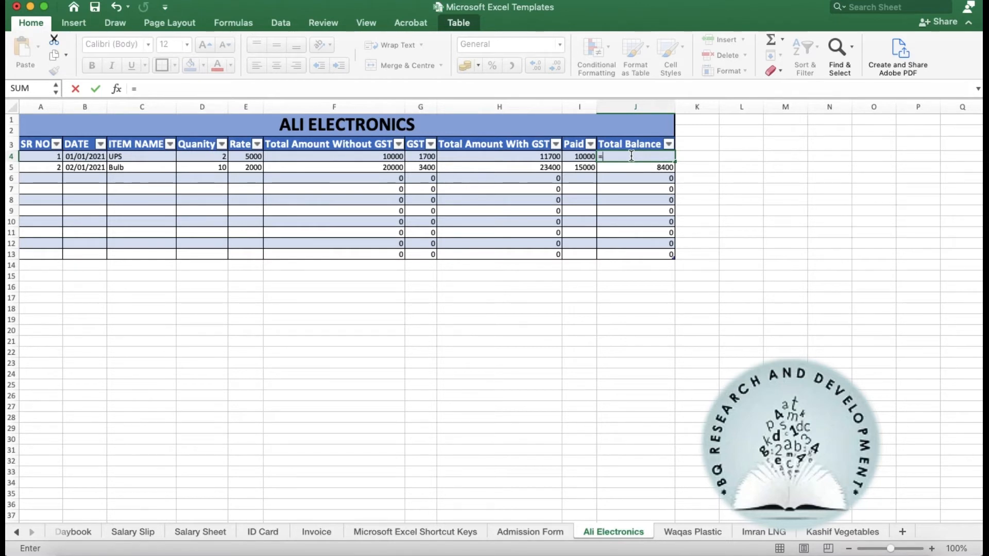
type("H")
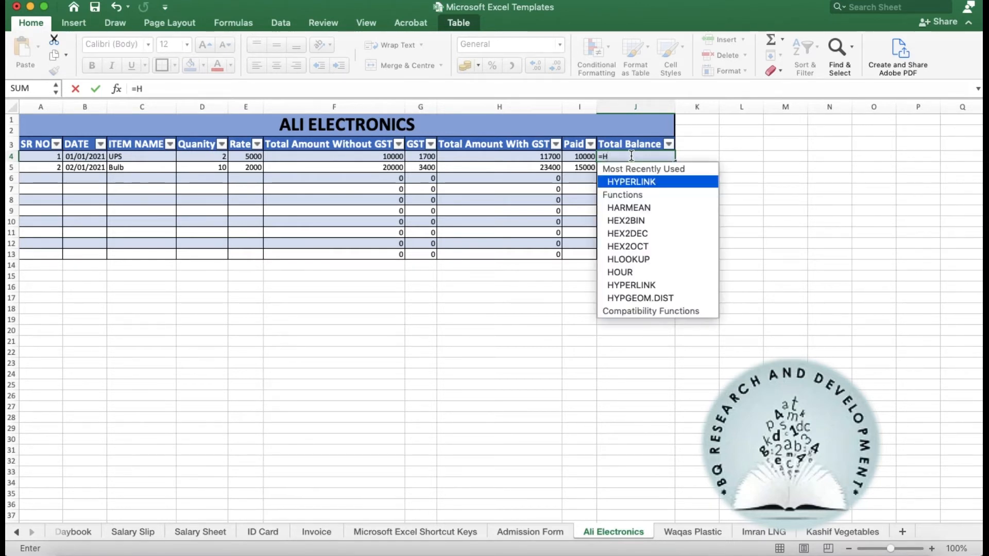
type("4")
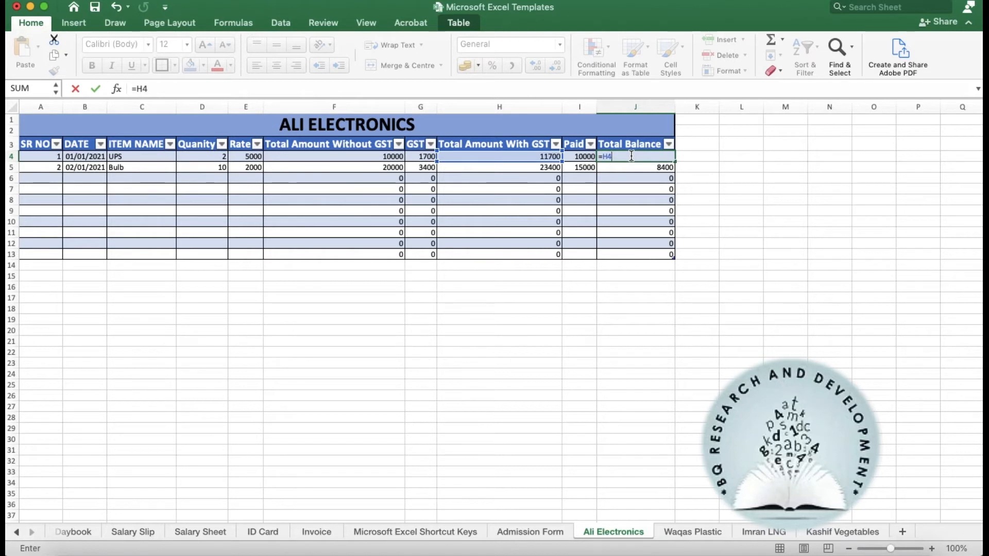
type("-I4")
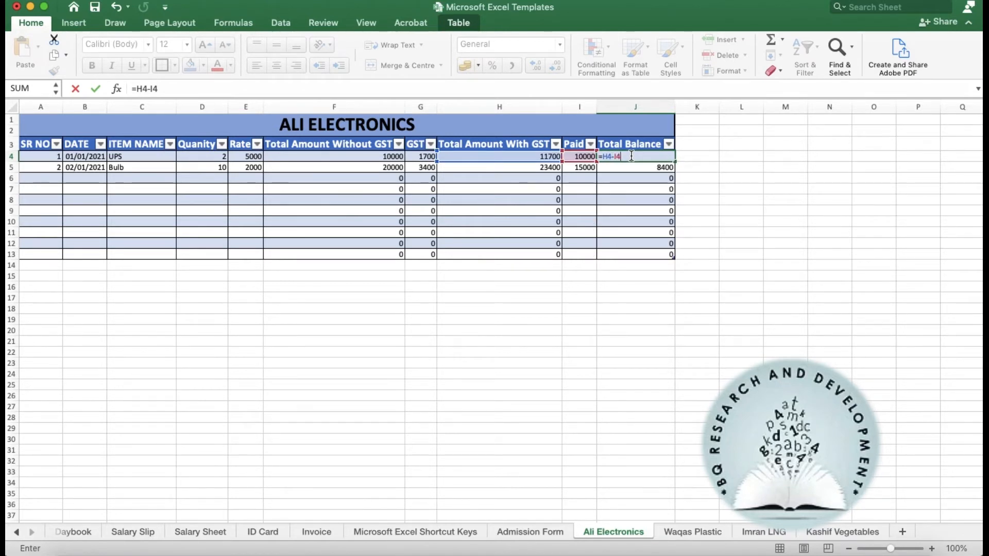
key("Tab")
left_click(624, 155)
- Replace the Total Balance formula in J5 with the running balance =J4+H5-I5
left_click(625, 169)
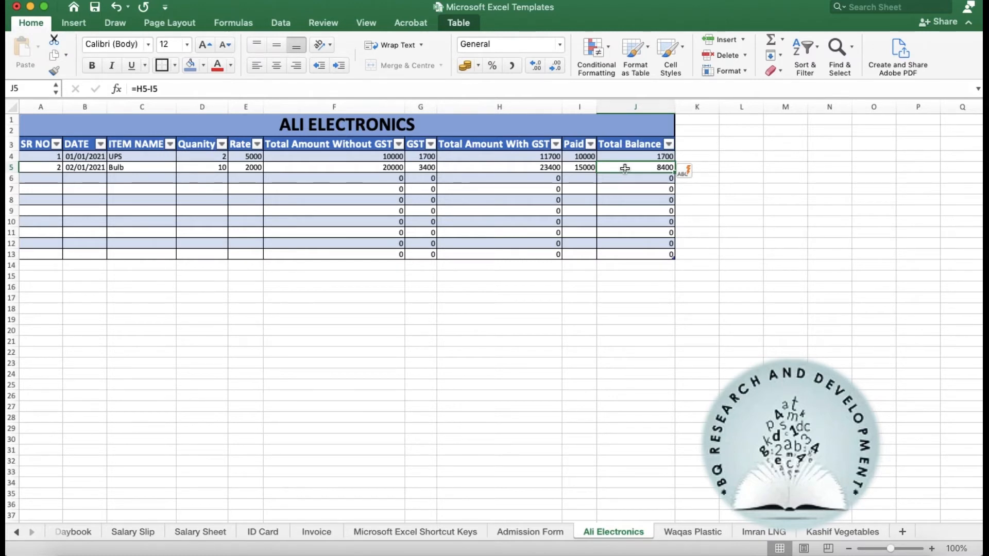
key("Delete")
type("=J")
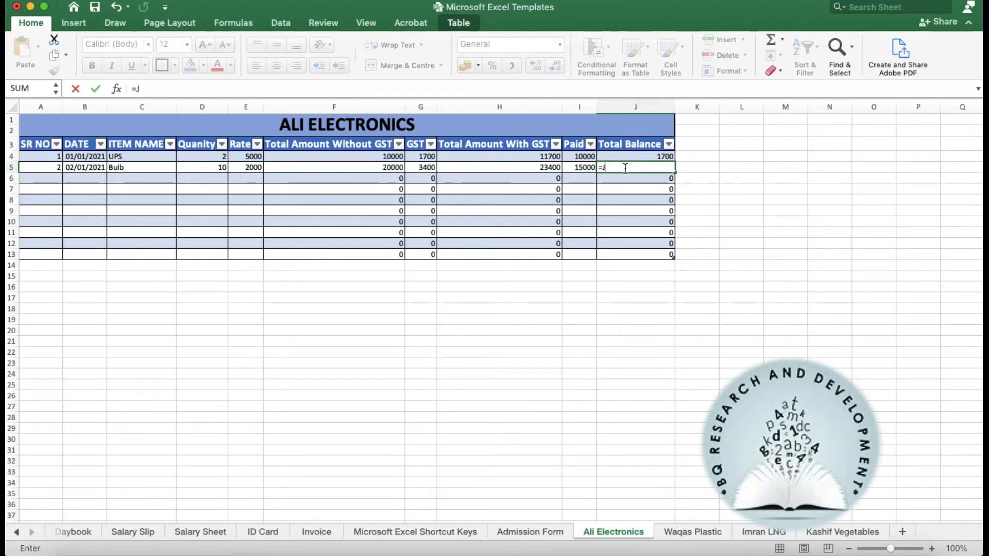
type("4+")
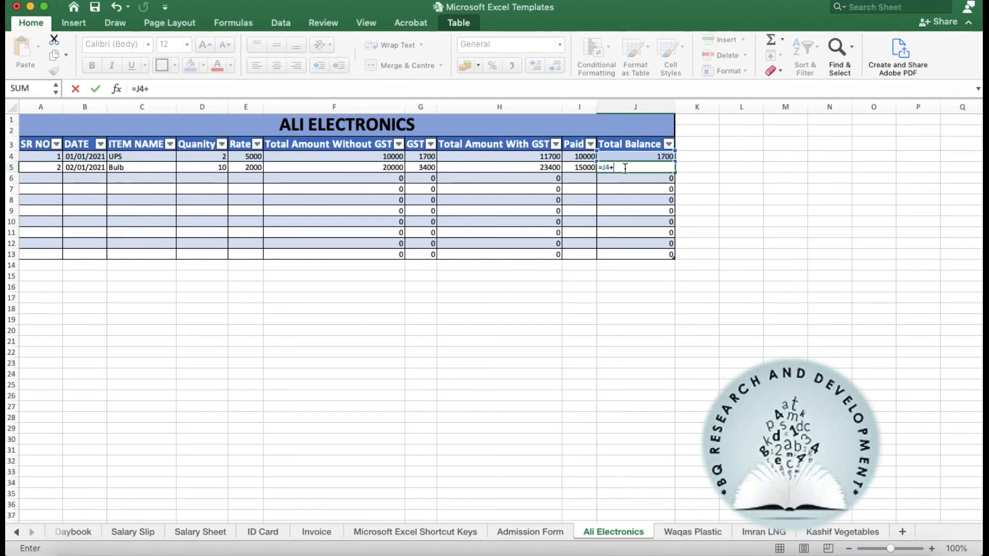
type("H5")
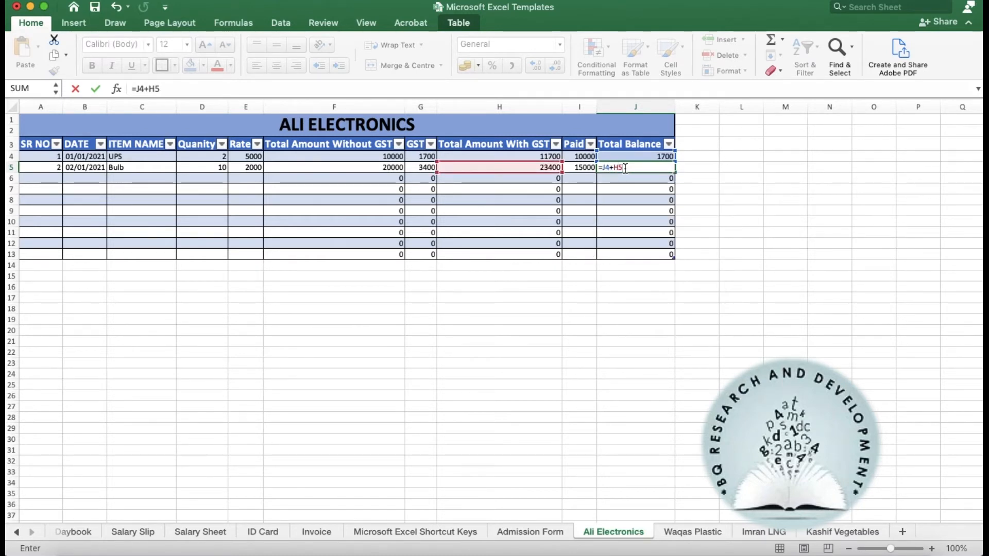
type("-I5")
key("Return")
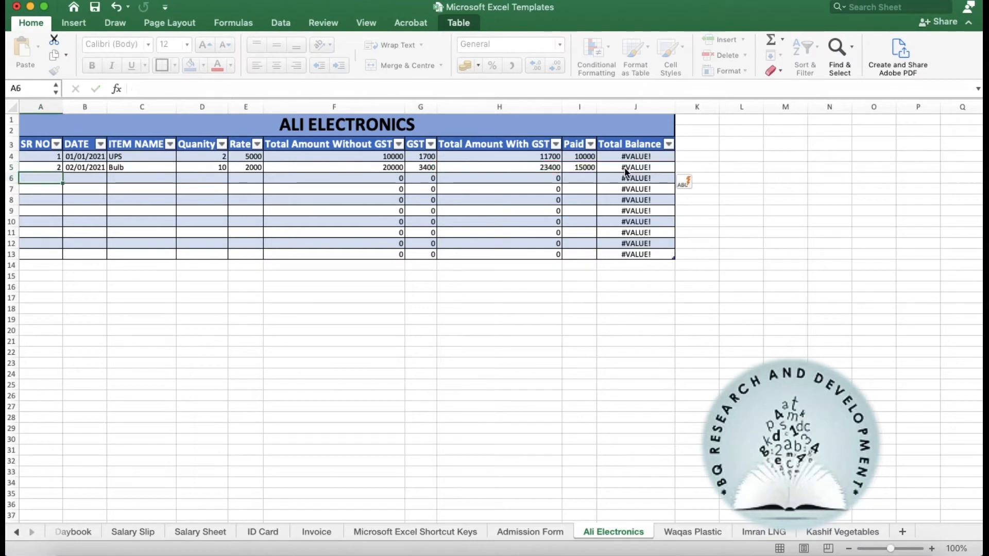
- Check the formulas in J4 and J5, and undo the automatic fill of the running balance formula through the rest of the Total Balance column
left_click(629, 157)
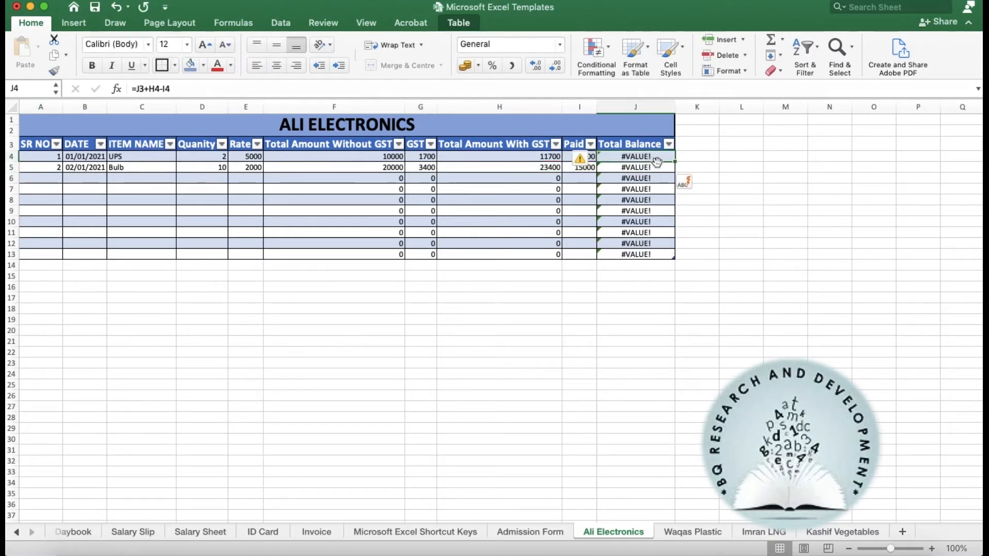
left_click(626, 168)
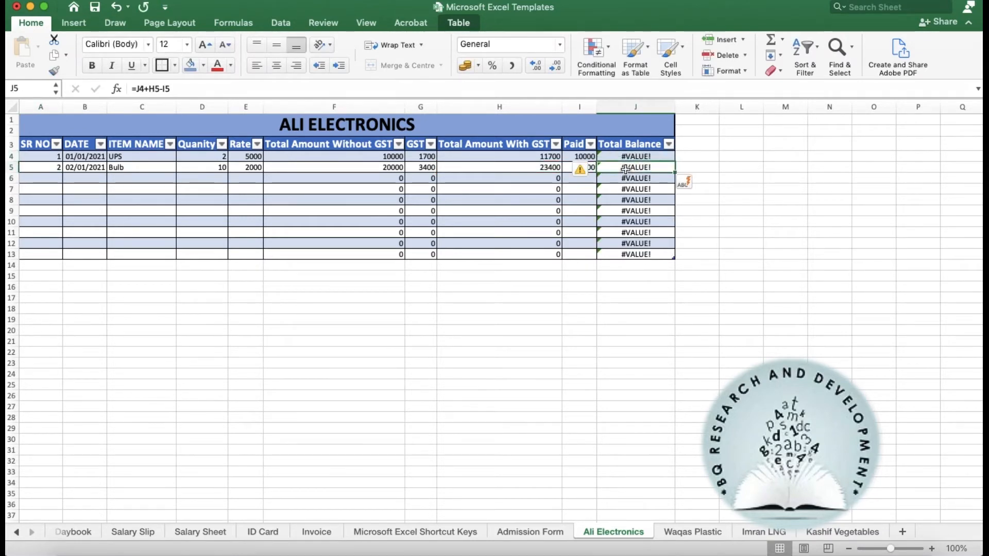
left_click(588, 168)
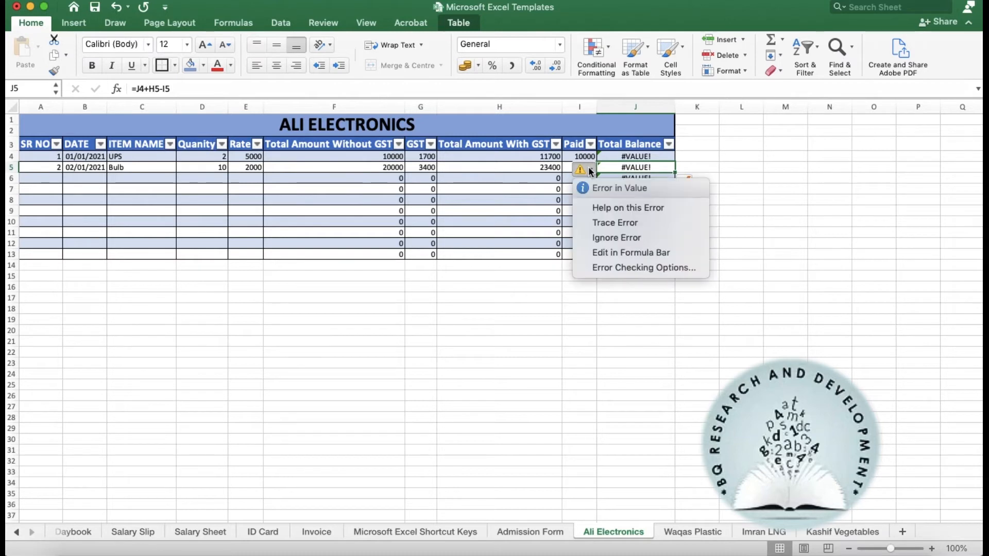
left_click(624, 166)
key("Down")
key("Down")
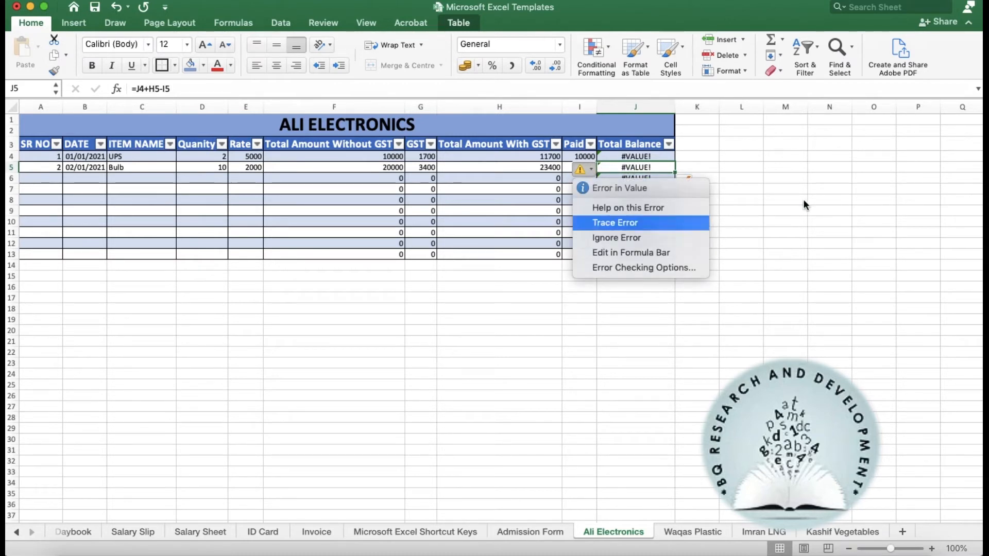
left_click(804, 201)
left_click(656, 186)
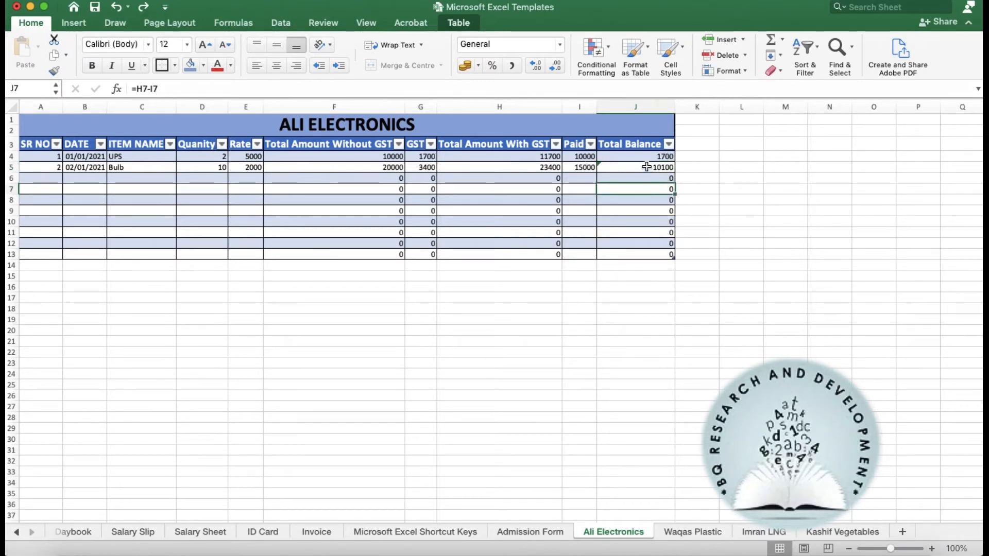
left_click(646, 166)
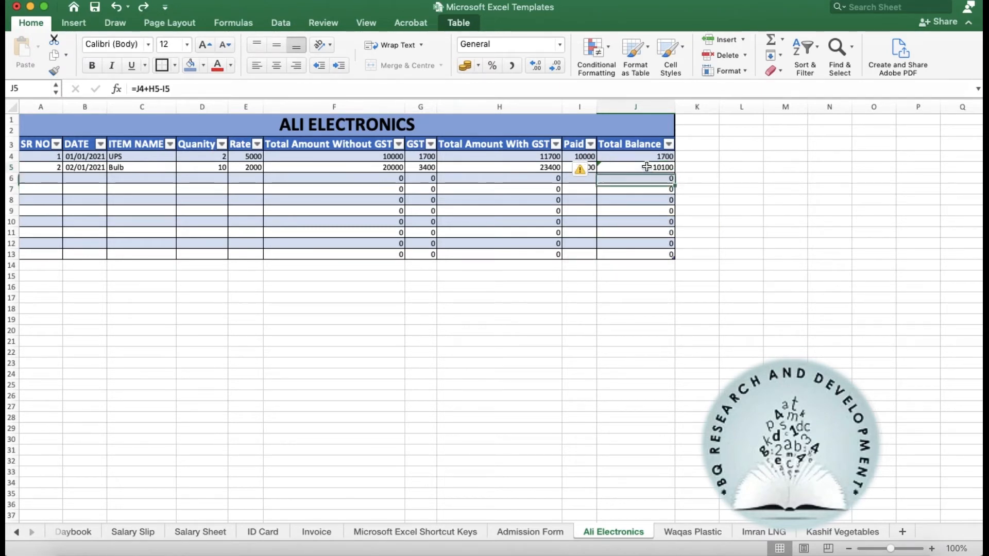
left_click(585, 193)
left_click(637, 165)
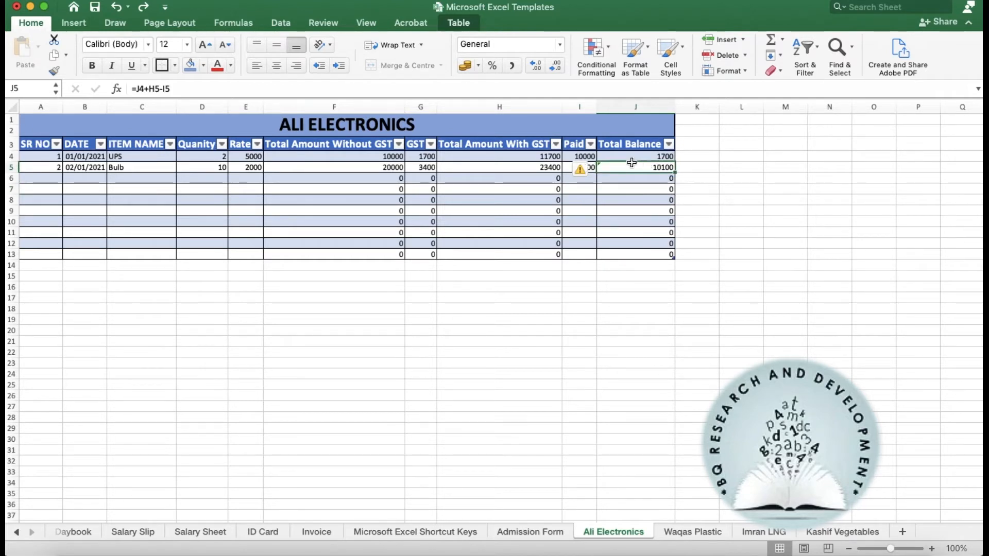
left_click(633, 157)
left_click(629, 167)
- Start the record in row 6 with serial number 3 and the date 03/01/2021
left_click(57, 177)
type("3")
key("Tab")
type("0")
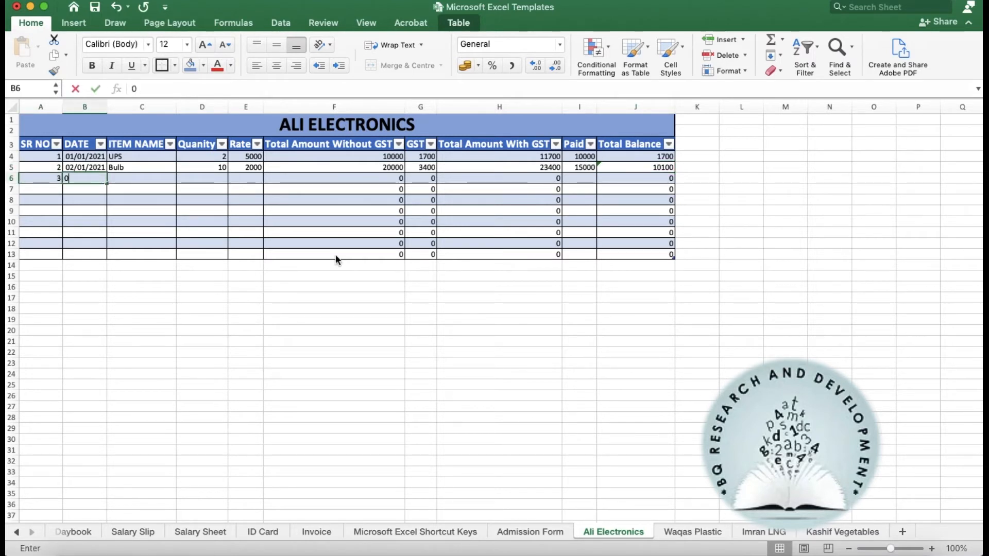
type("3/0")
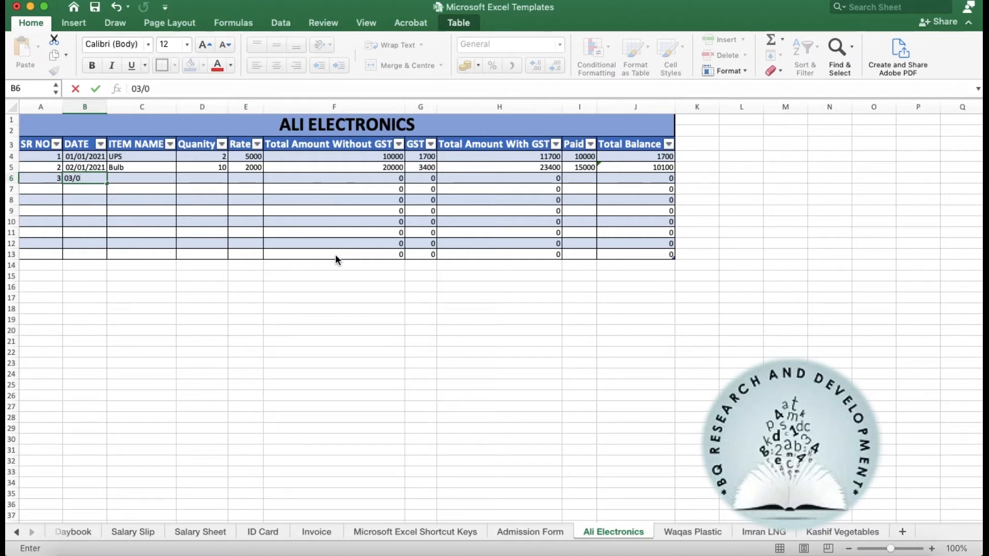
type("1/2021")
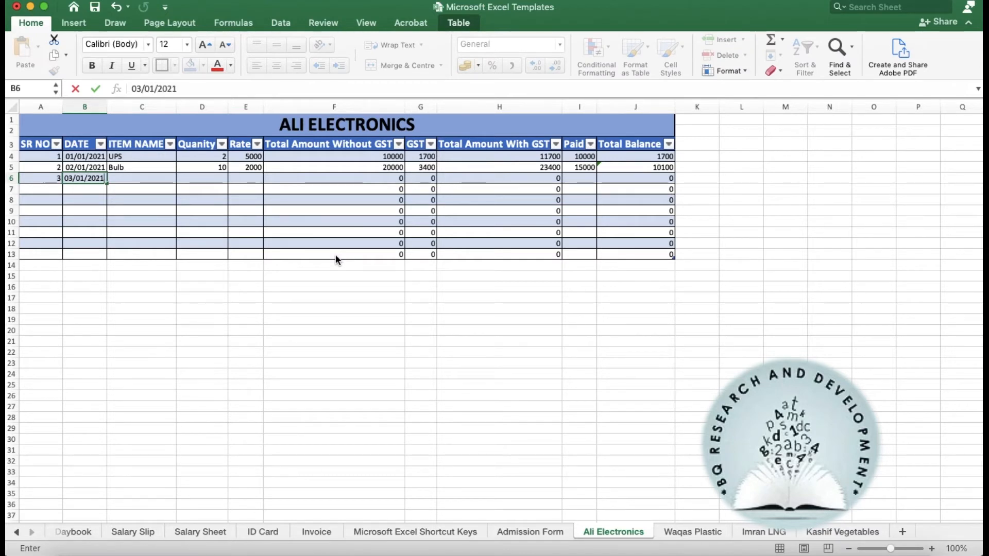
key("Tab")
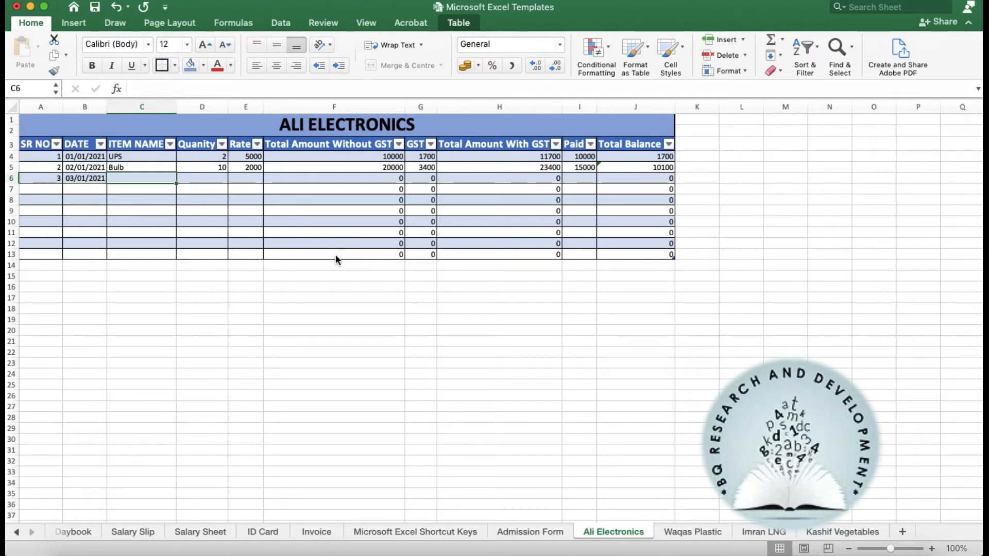
- Enter the item Plug in row 6 with a quantity of 20 and a rate of 500
type("P")
key("BackSpace")
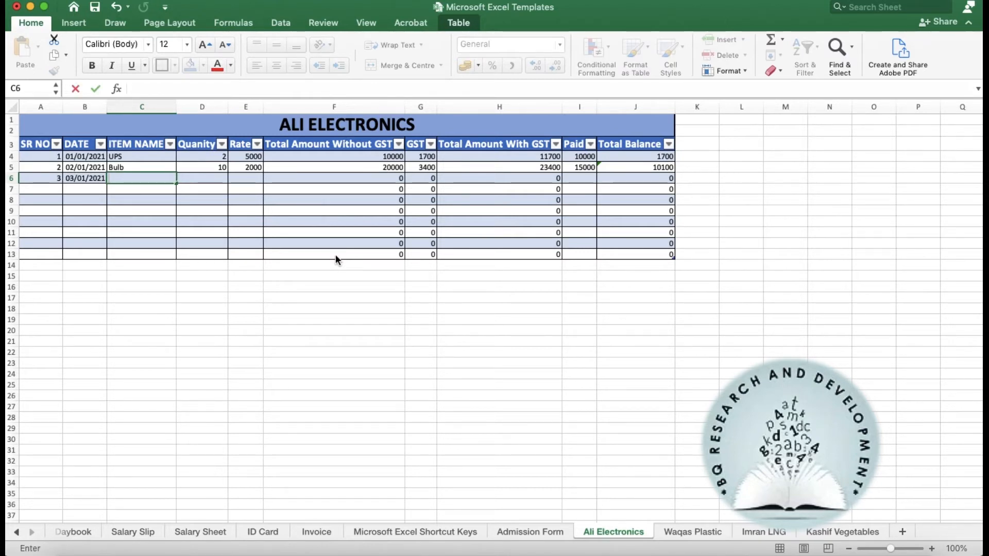
type("Plug")
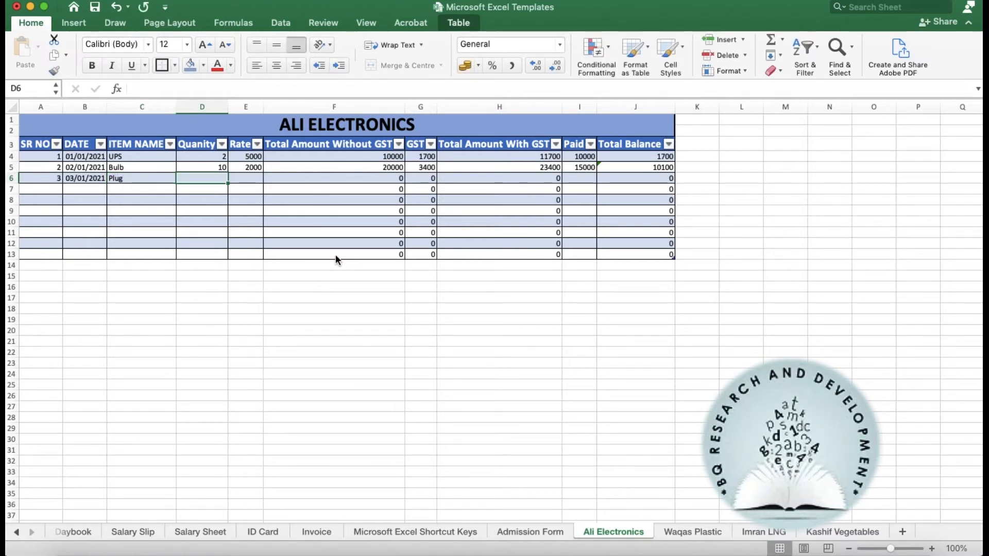
type("20")
key("Tab")
type("500")
key("Tab")
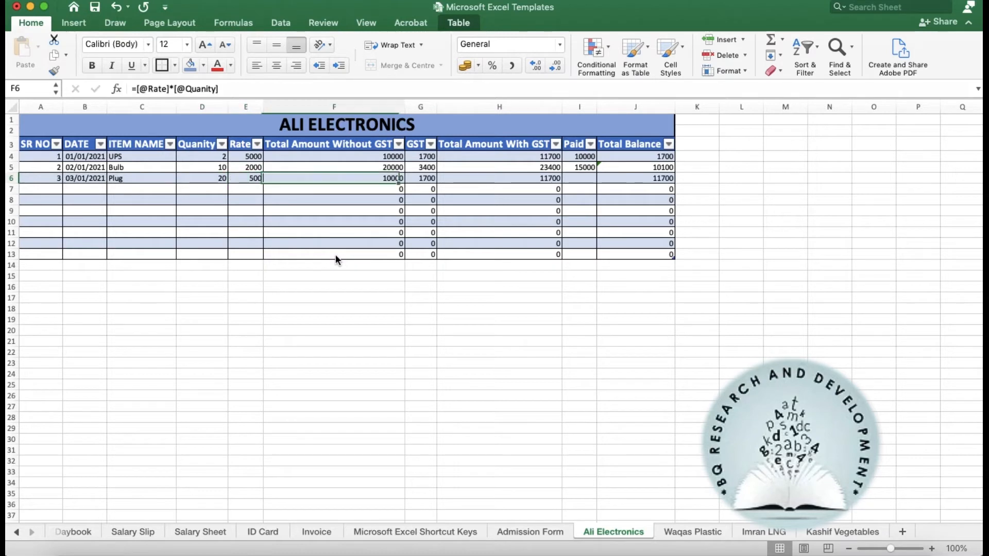
- Record a paid amount of 15000 for the Plug item in row 6
key("Tab")
key("Tab")
key("Tab")
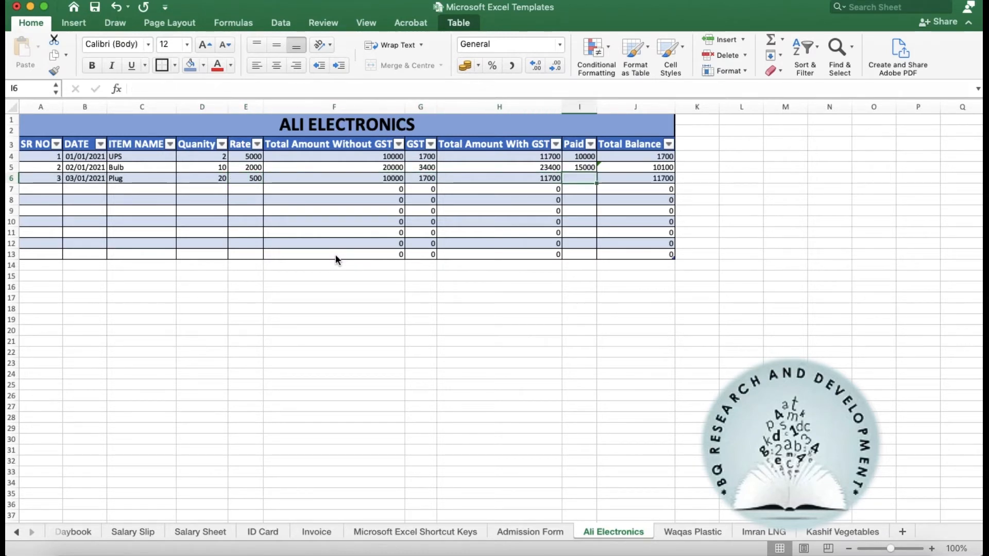
type("15000")
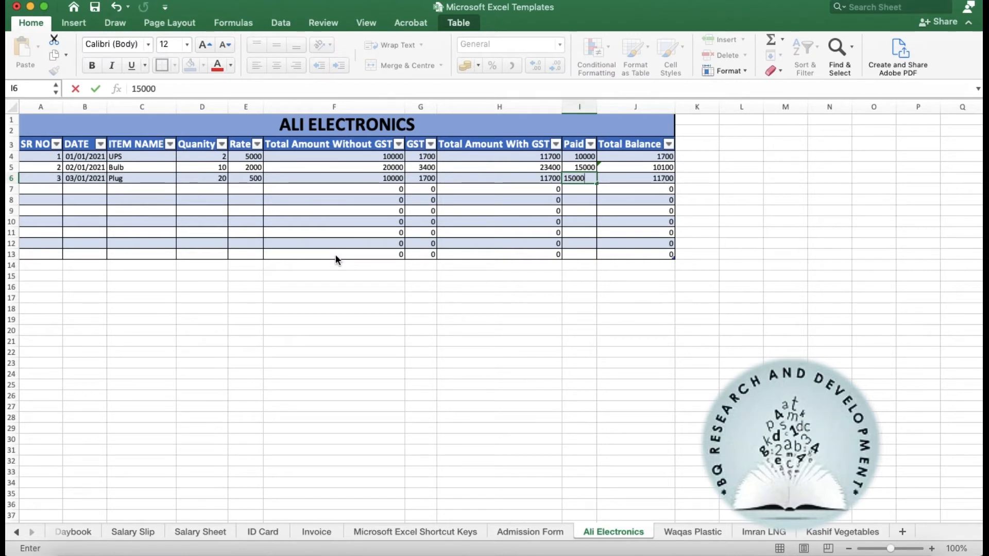
key("BackSpace")
key("BackSpace")
type("000")
key("Tab")
key("Left")
key("Right")
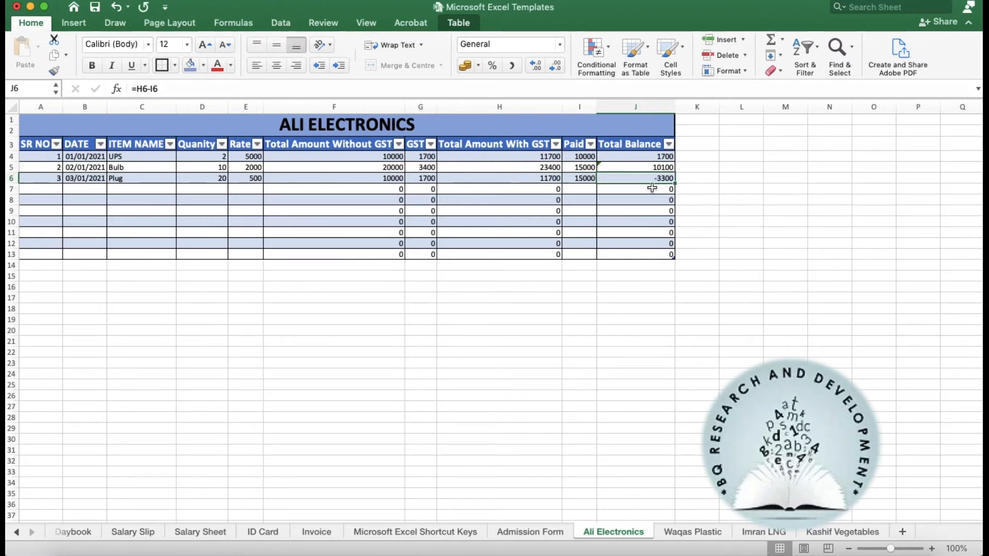
- Fill the running balance formula from J5 down through J13 and check the copied formula in J6
left_click(667, 166)
left_click_drag(674, 172, 667, 255)
left_click(652, 289)
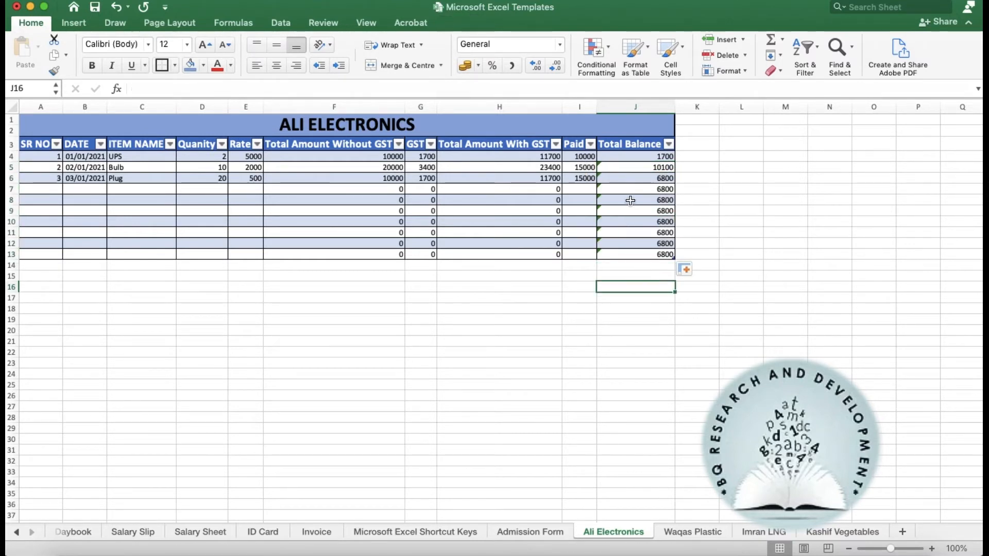
left_click(634, 179)
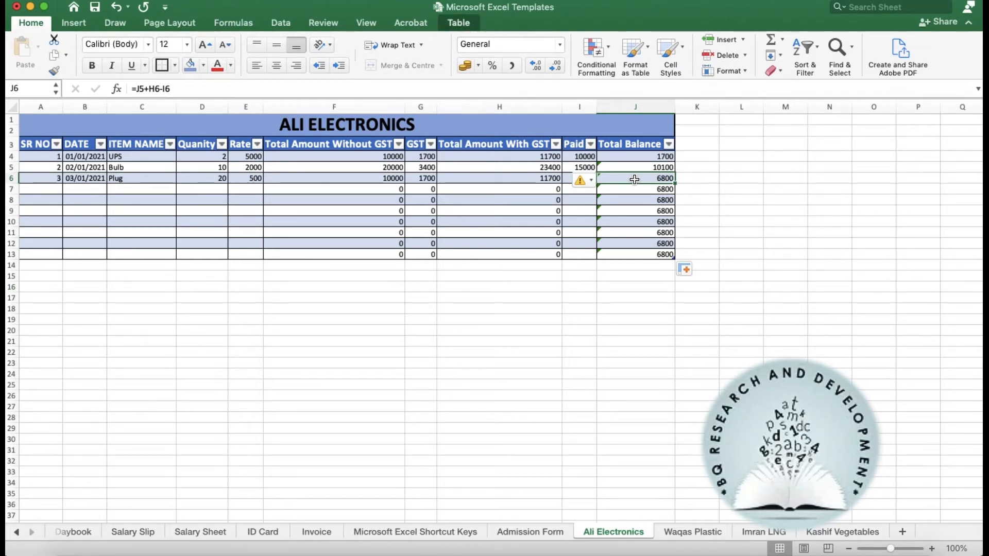
left_click(443, 211)
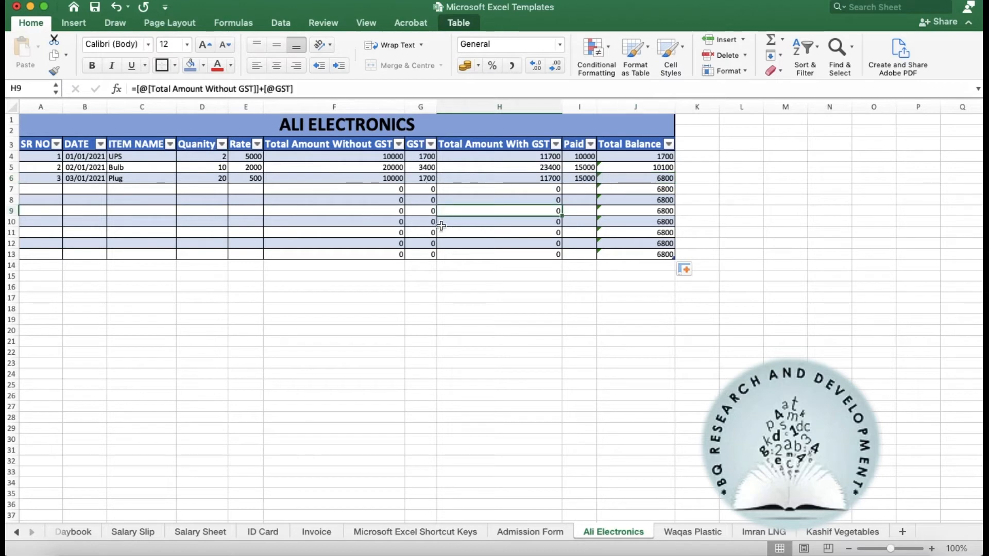
- Start the record in row 7 with serial number 4 and the date 04/01/2021
left_click(58, 189)
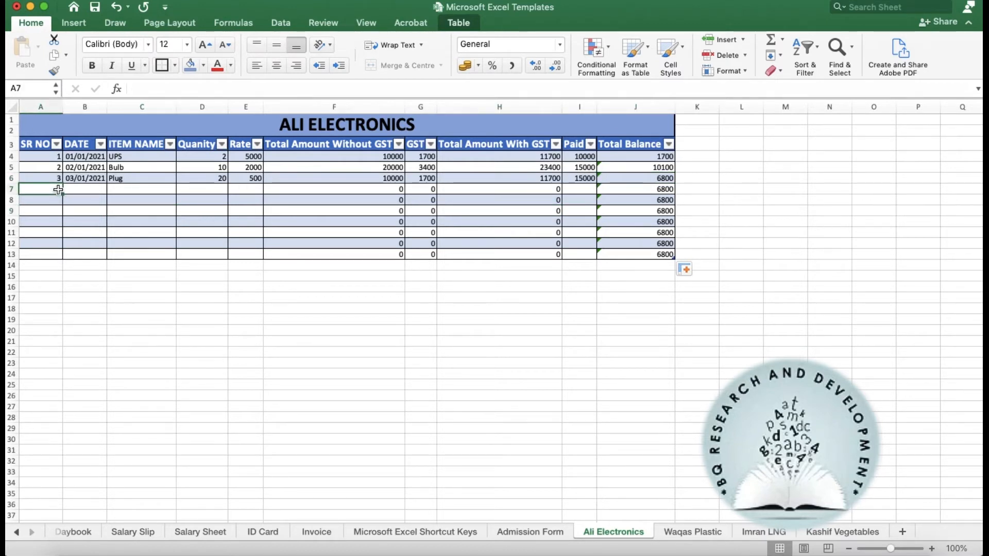
type("4")
key("Tab")
type("04")
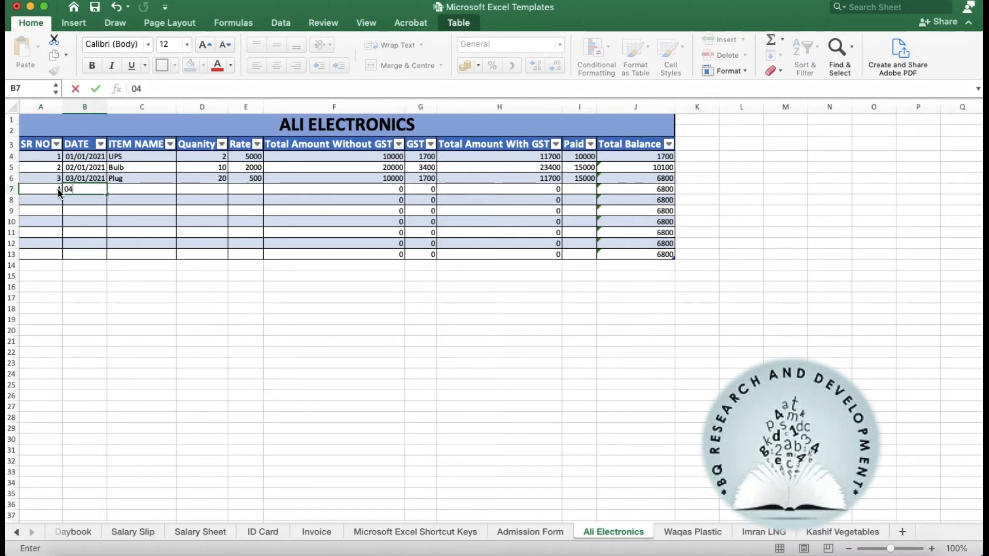
type("/01/2021")
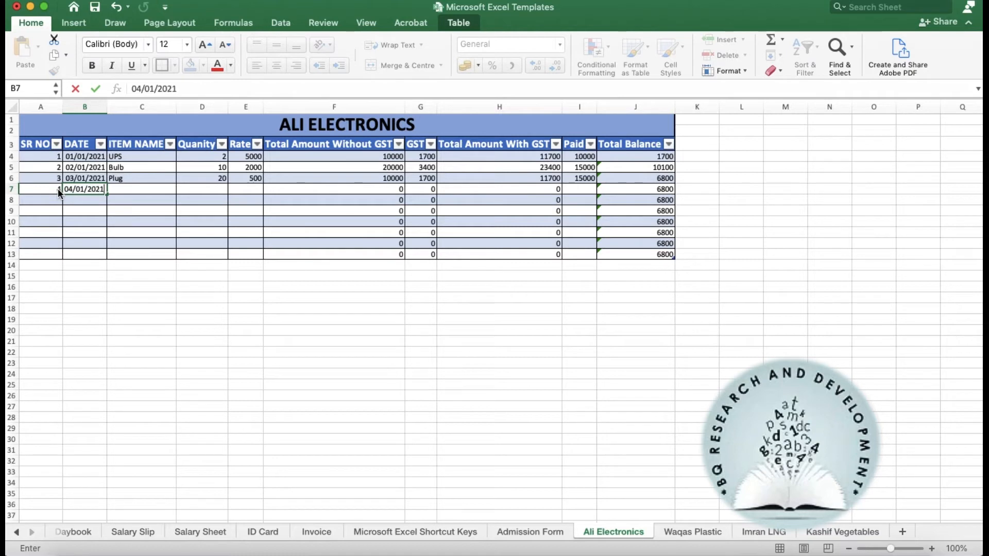
key("Tab")
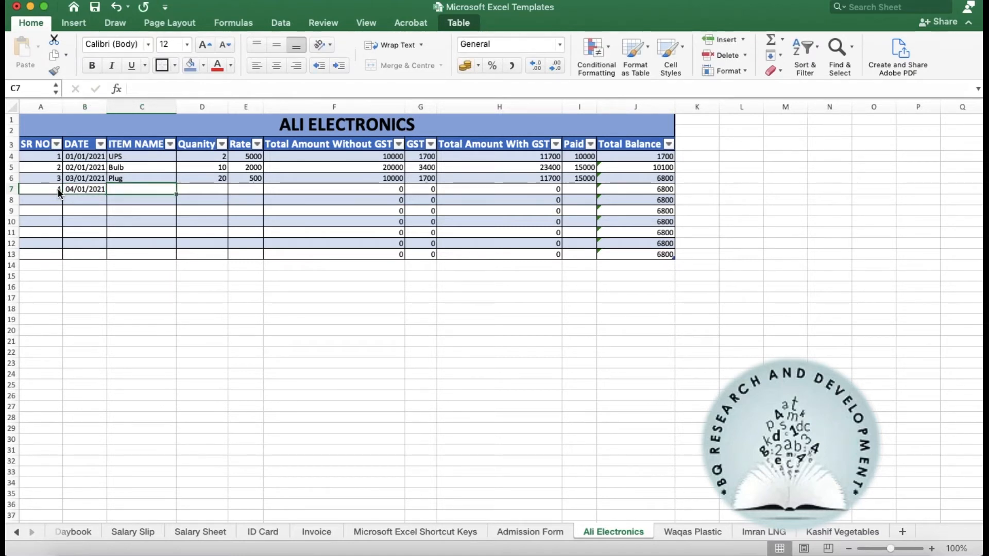
- Enter the item Electric Cable in row 7 with a quantity of 100 and a rate of 50
type("Electric Cable")
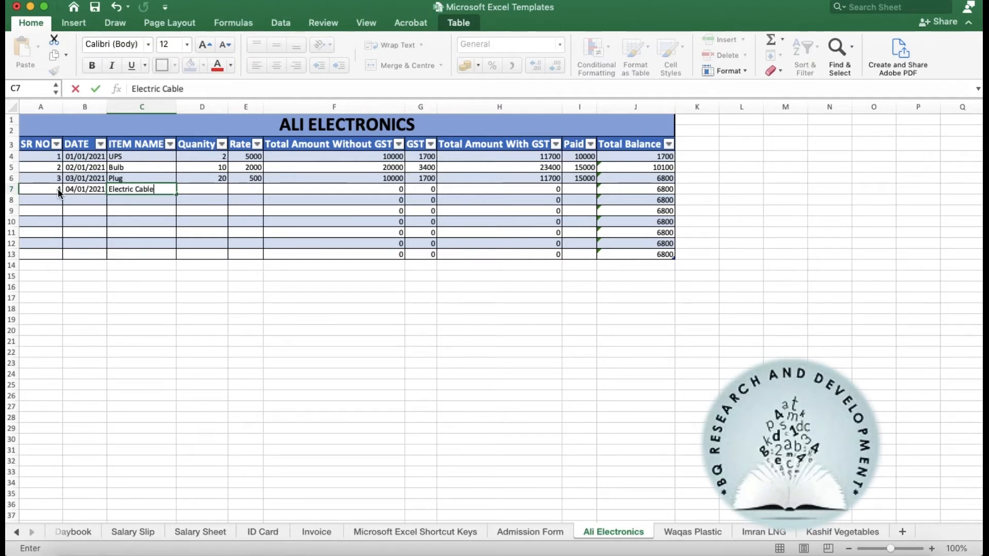
key("Tab")
type("100")
key("Tab")
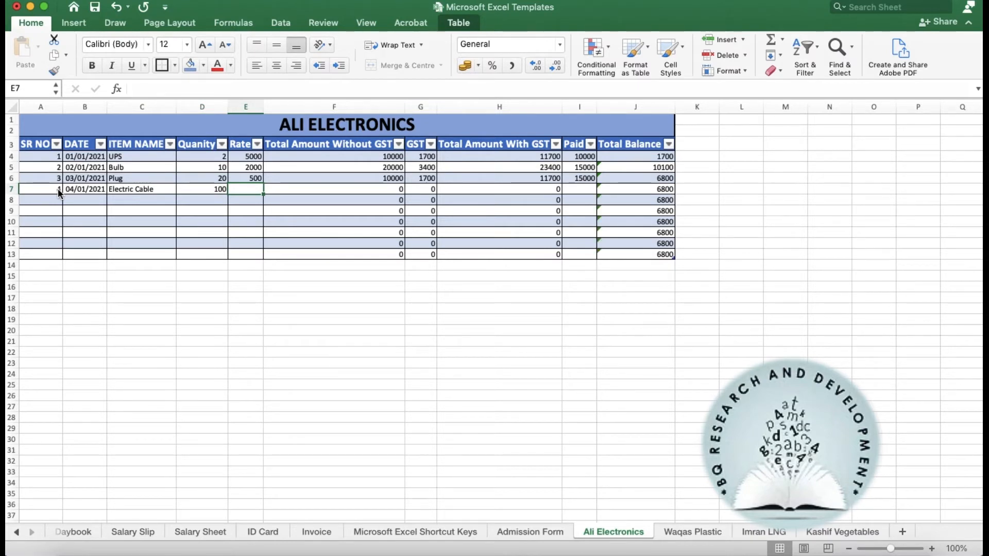
type("50")
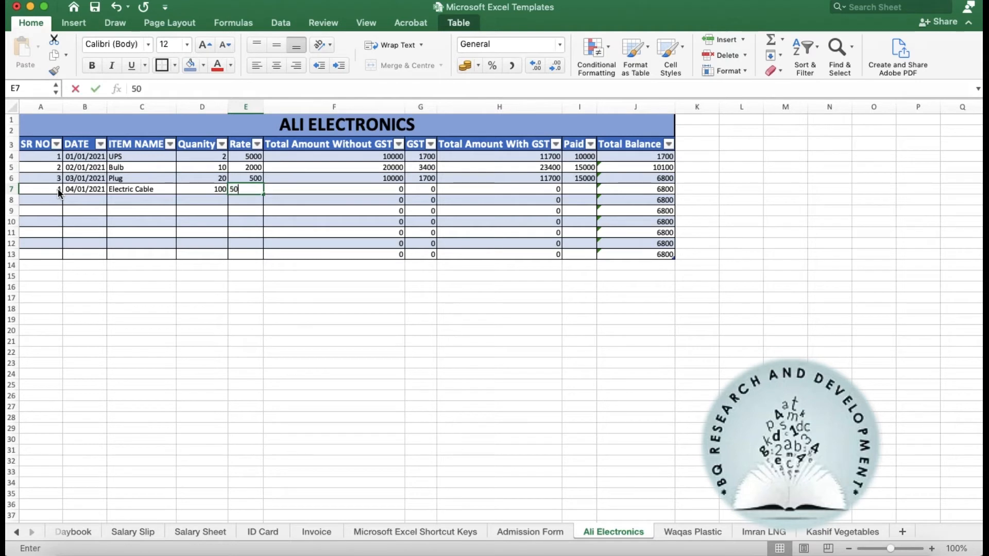
- Record a paid amount of 10000 for the Electric Cable item in row 7
key("Tab")
key("Tab")
key("Tab")
key("Tab")
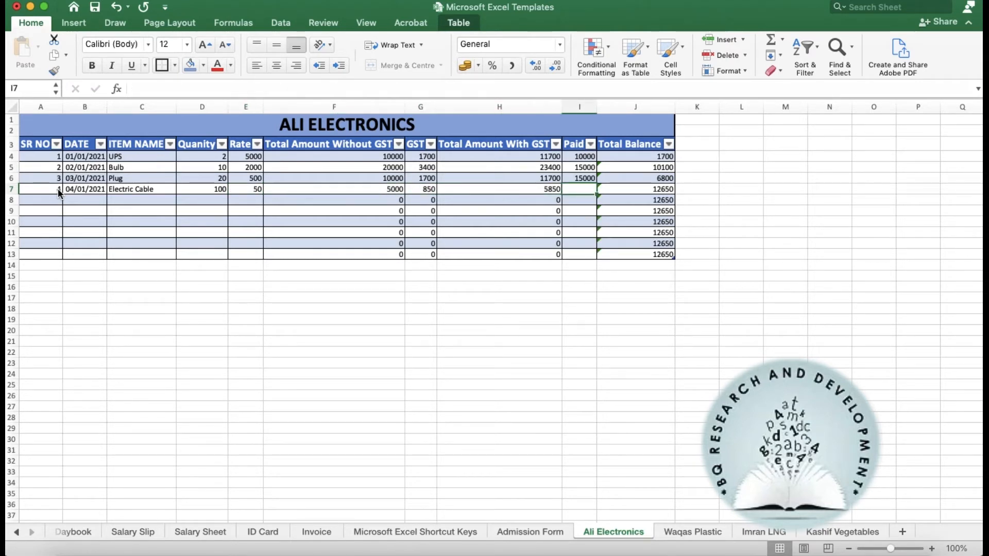
type("10,")
type("000")
key("BackSpace")
key("BackSpace")
key("BackSpace")
key("BackSpace")
type("000")
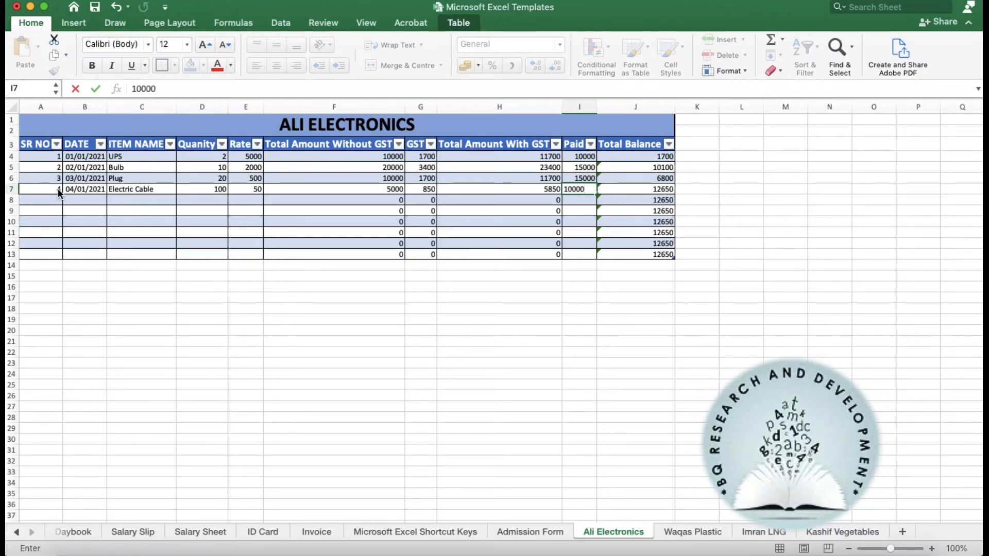
key("Tab")
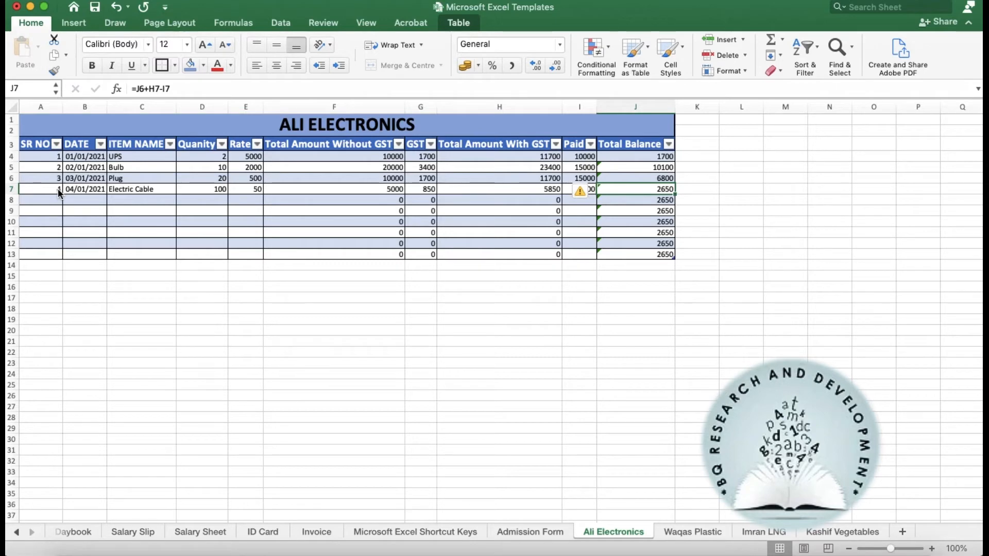
- Copy the entire Ali Electronics worksheet and paste it into the Waqas Plastic worksheet starting at A1
left_click(65, 121)
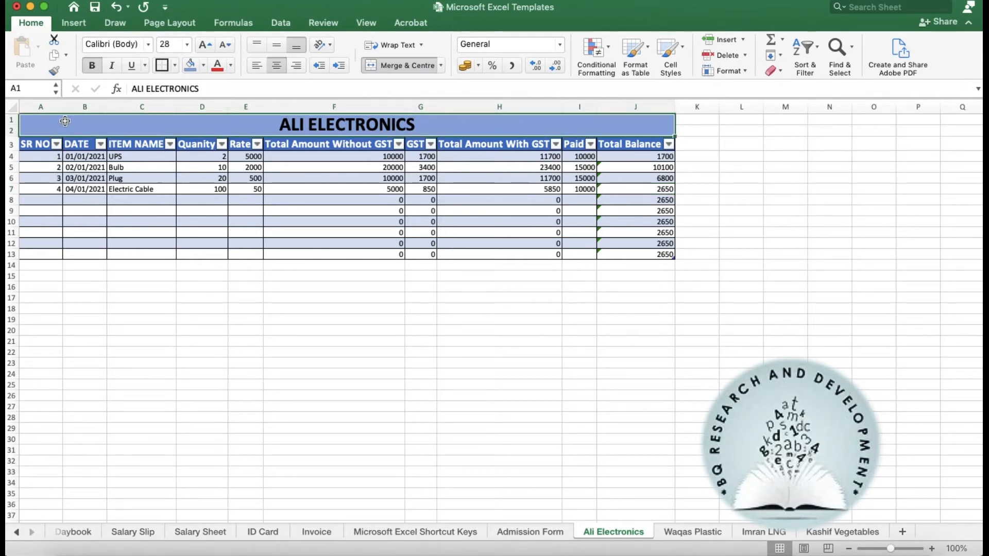
key("super+a")
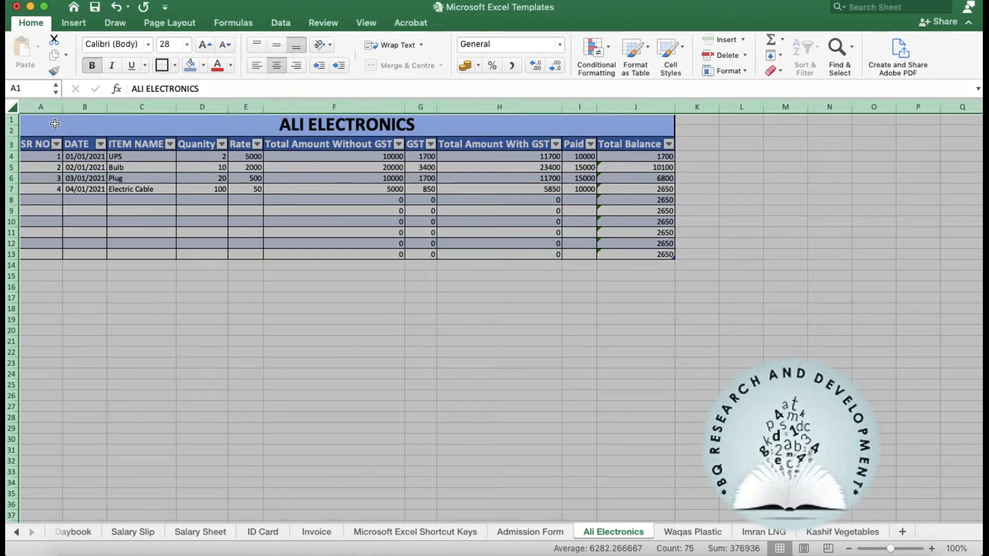
key("super+c")
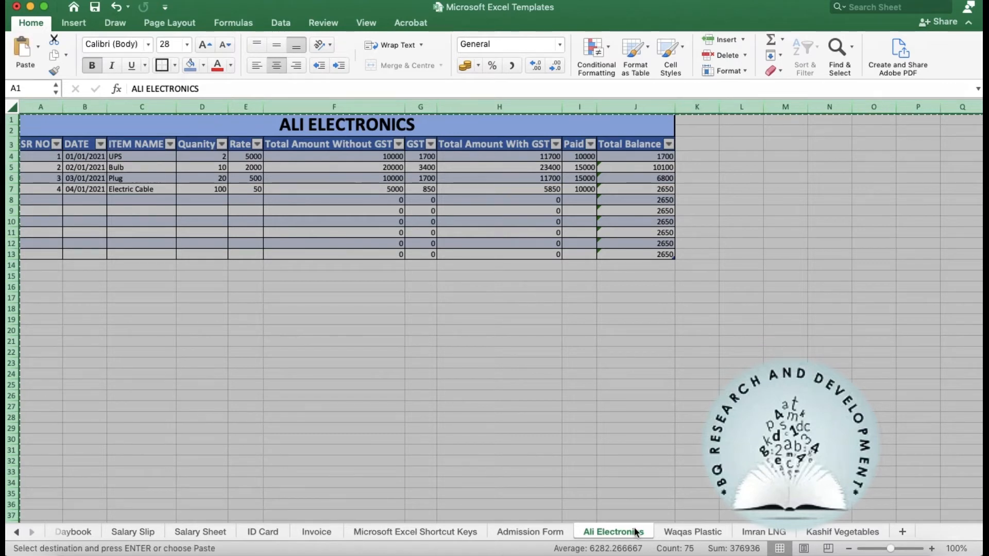
left_click(678, 534)
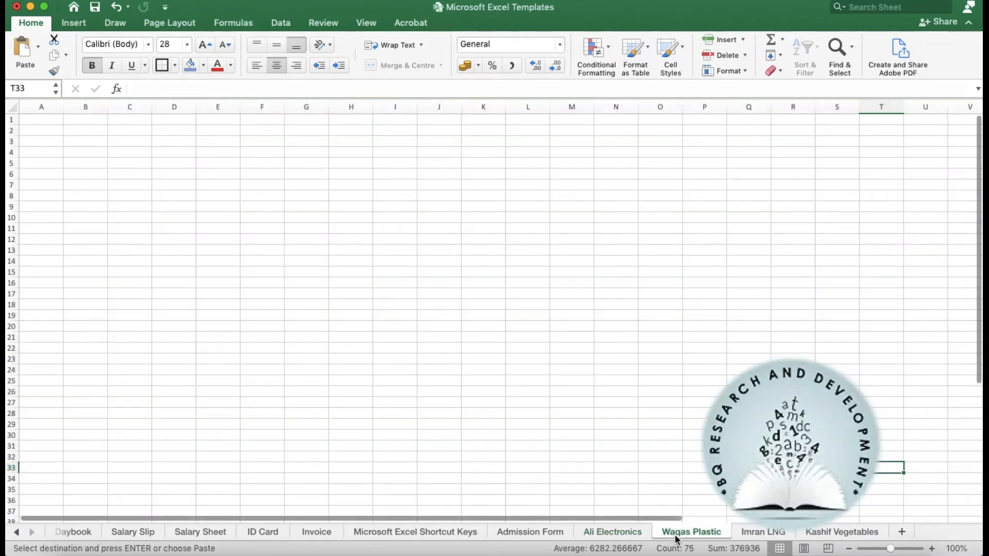
left_click(35, 119)
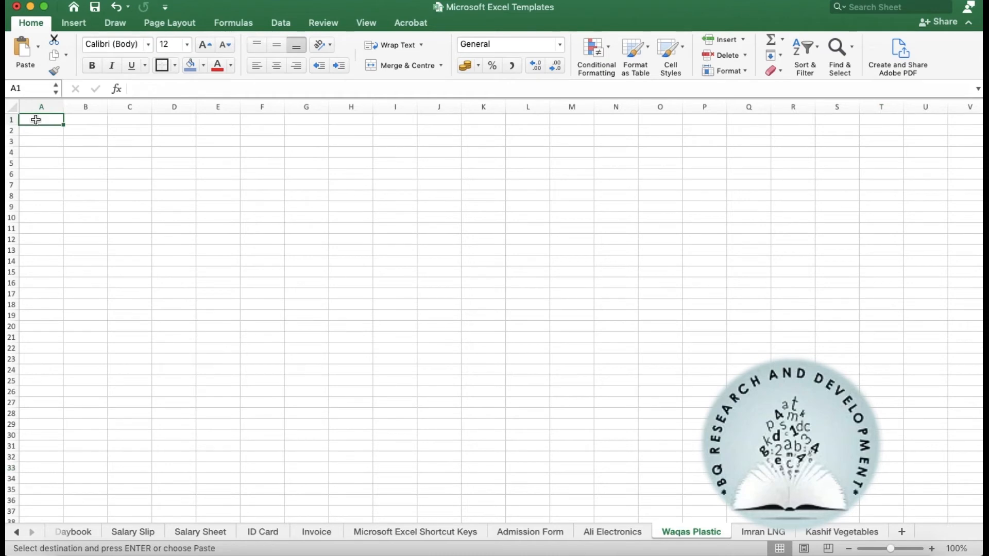
key("super+v")
left_click(318, 339)
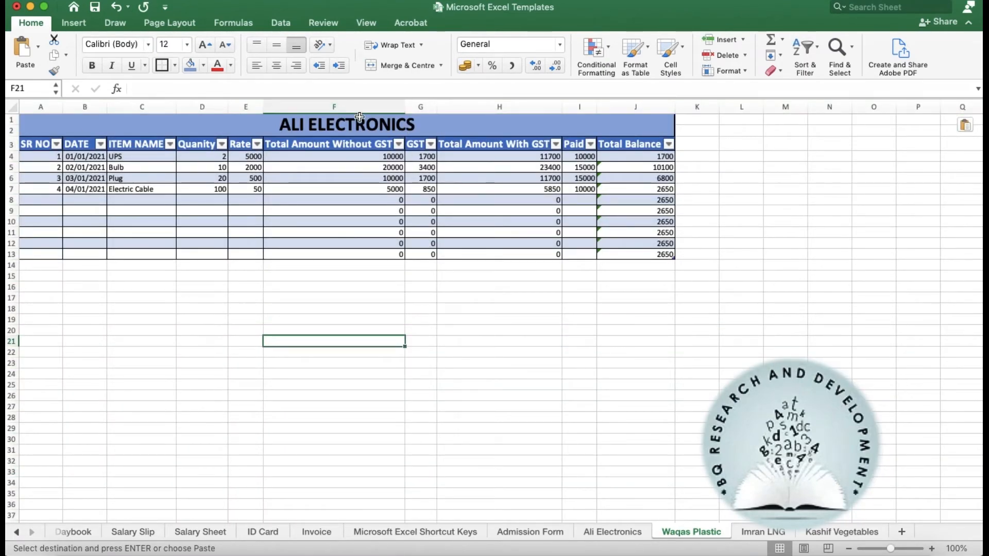
- Change the title heading on the Waqas Plastic worksheet to "Waqas Plastic"
double_click(417, 120)
left_click_drag(417, 121, 283, 118)
key("BackSpace")
type("Waqas Plastic")
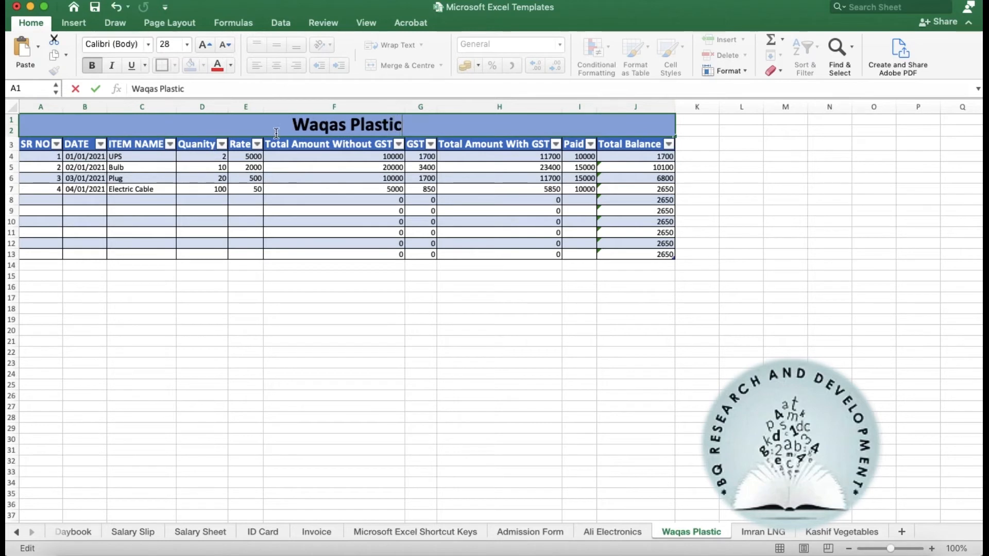
left_click(220, 297)
- Replace the item names in C4 to C7 with Plastic 123, Plastic 456, Plastic 654 and Plastic 174
left_click(139, 158)
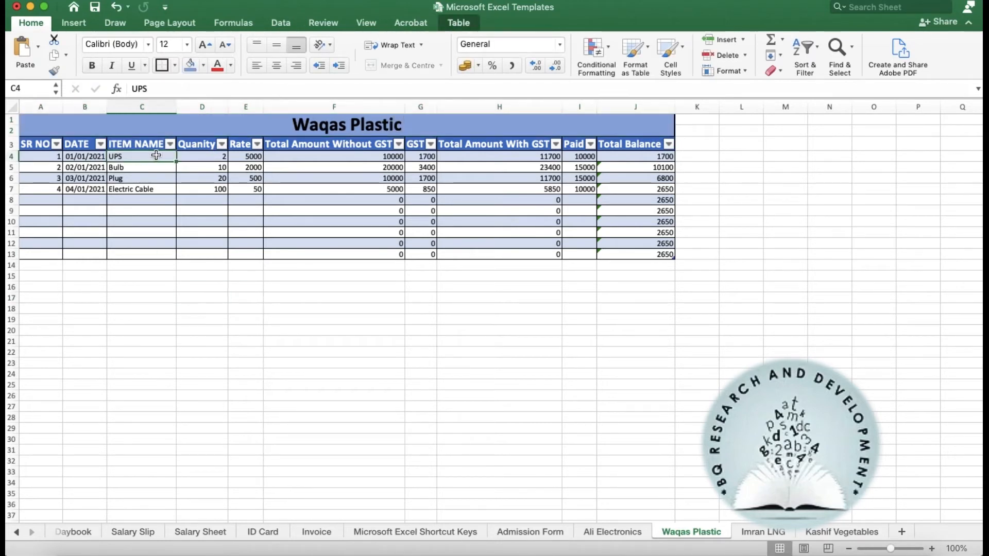
type("Plastic ")
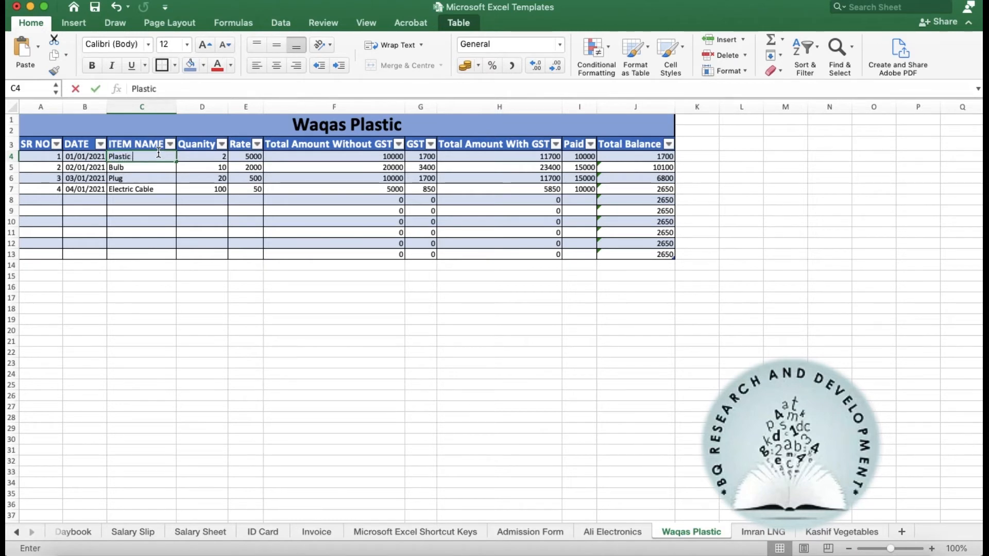
type("123")
key("Return")
type("Plas")
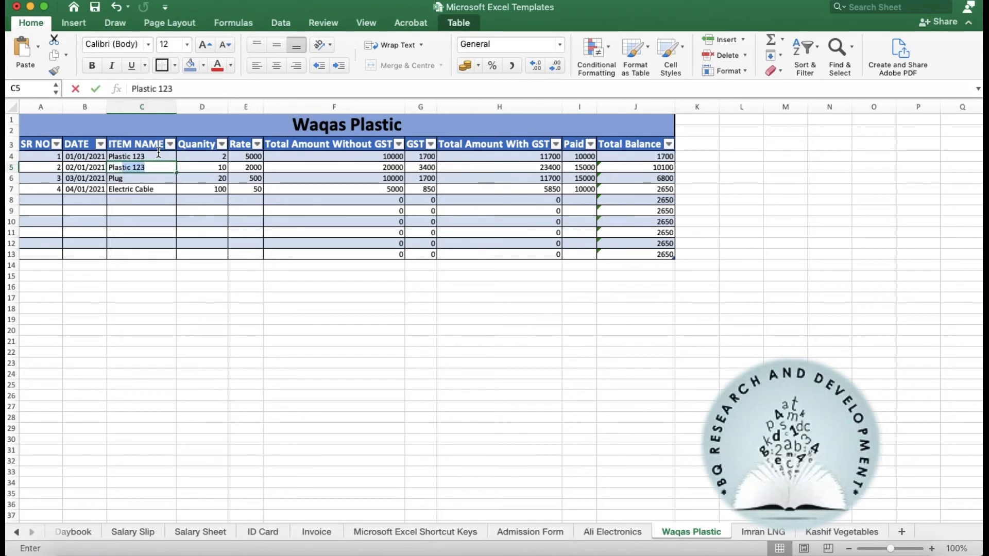
type("tic 456")
key("Return")
type("Plastic ")
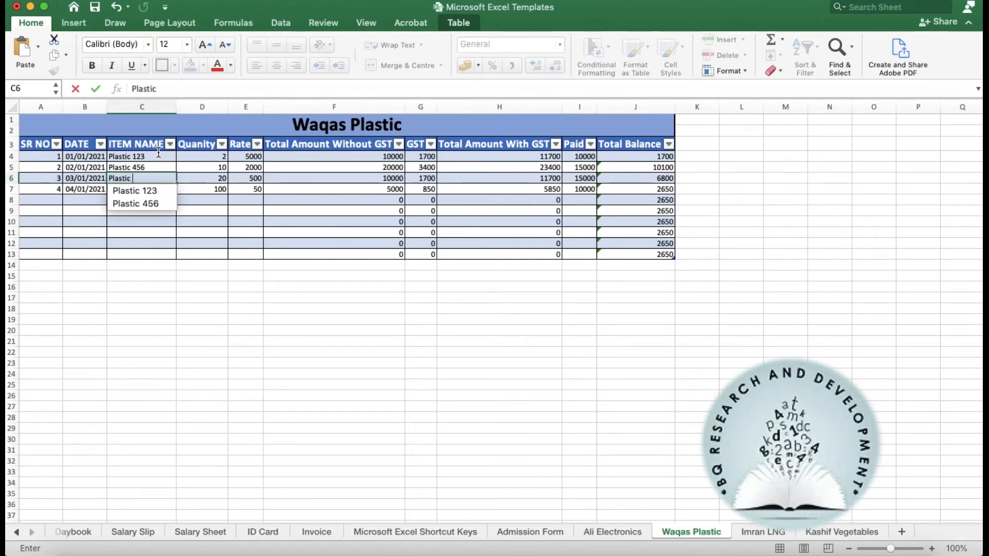
type("654")
key("Right")
key("Down")
key("Left")
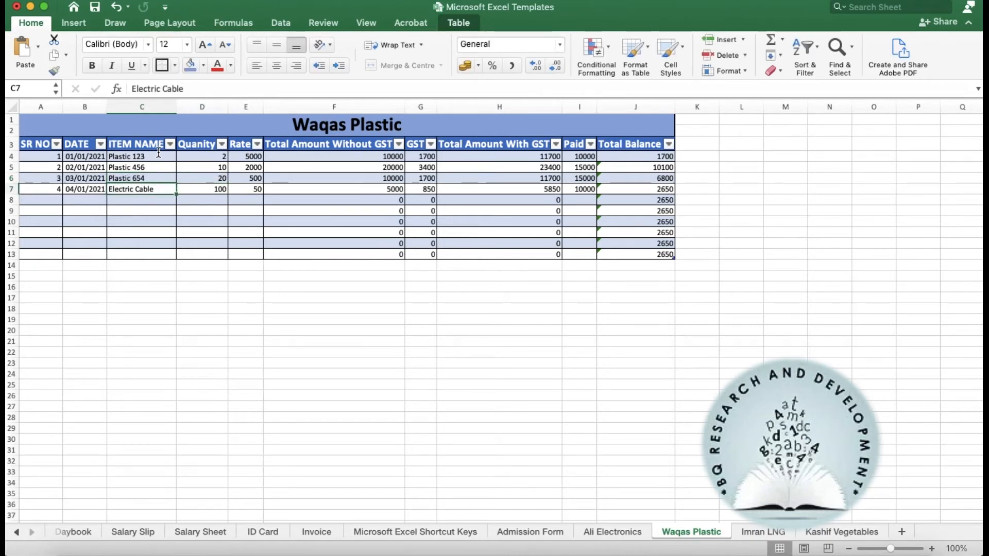
type("Plast")
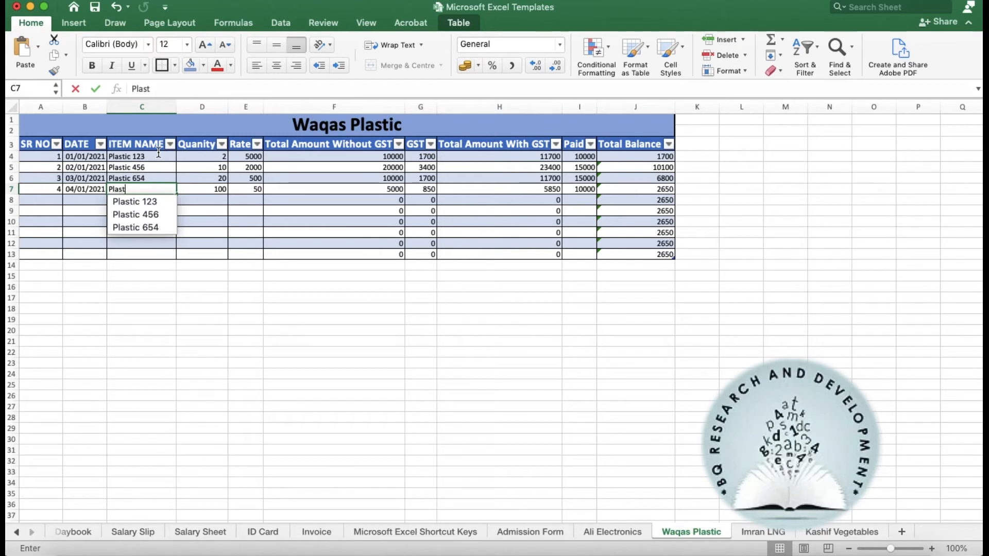
type("ic 174")
key("Right")
- Set the rate of the Plastic 123 item in E4 to 4000
key("Up")
key("Up")
key("Up")
key("Down")
key("Down")
key("Down")
key("Right")
key("Right")
key("Up")
key("Up")
key("Up")
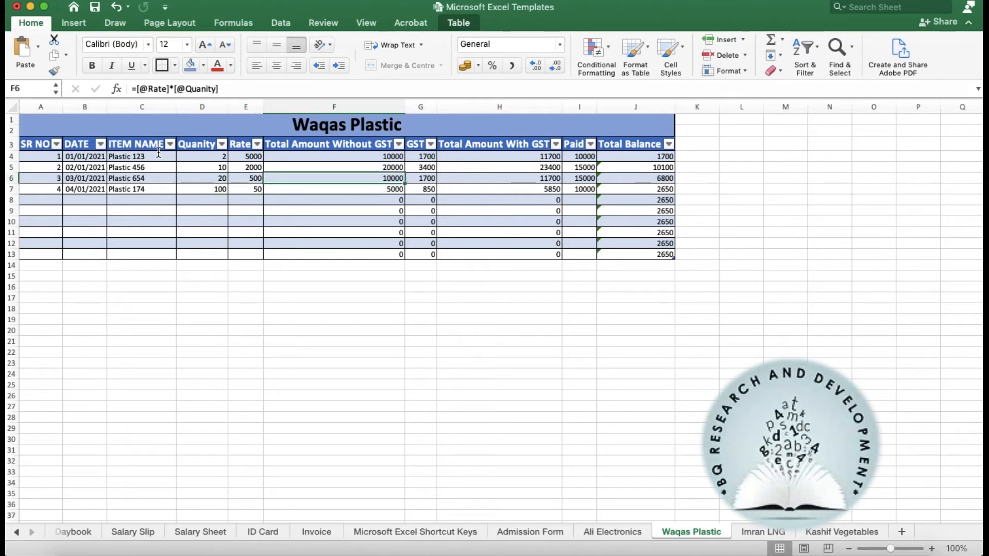
key("Left")
type("4000")
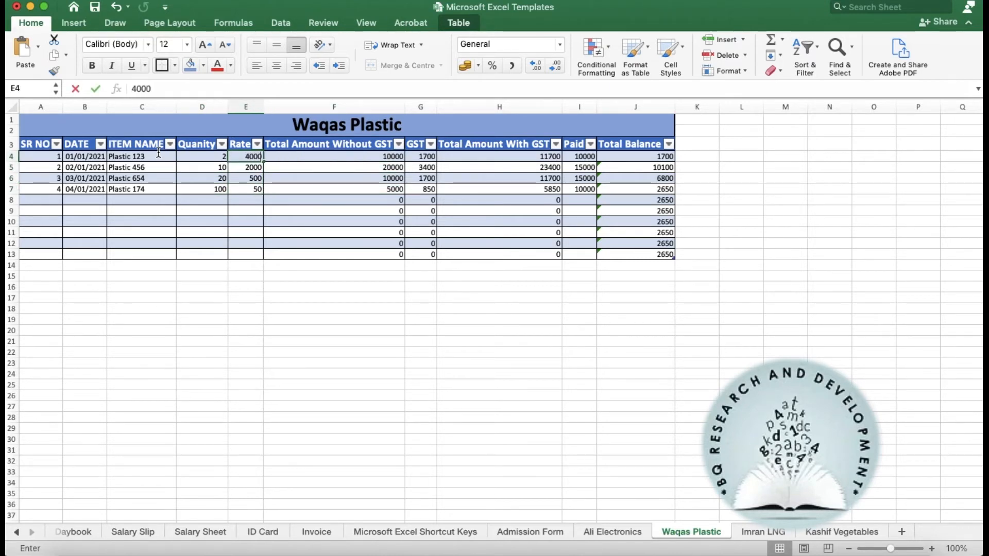
key("Tab")
key("Down")
key("Left")
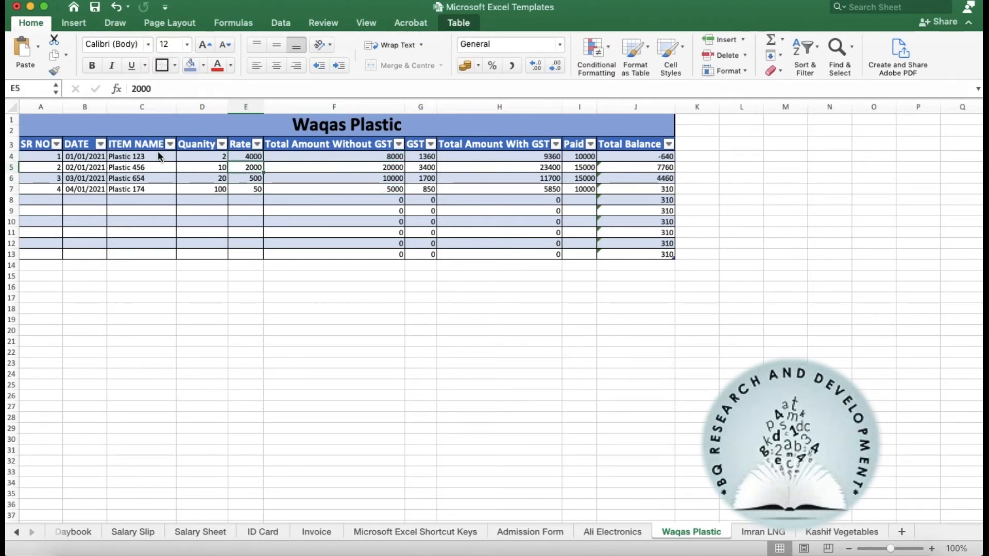
- Set the rates in E5 to E7 on the Waqas Plastic worksheet to 8000, 1000 and 100
type("8000")
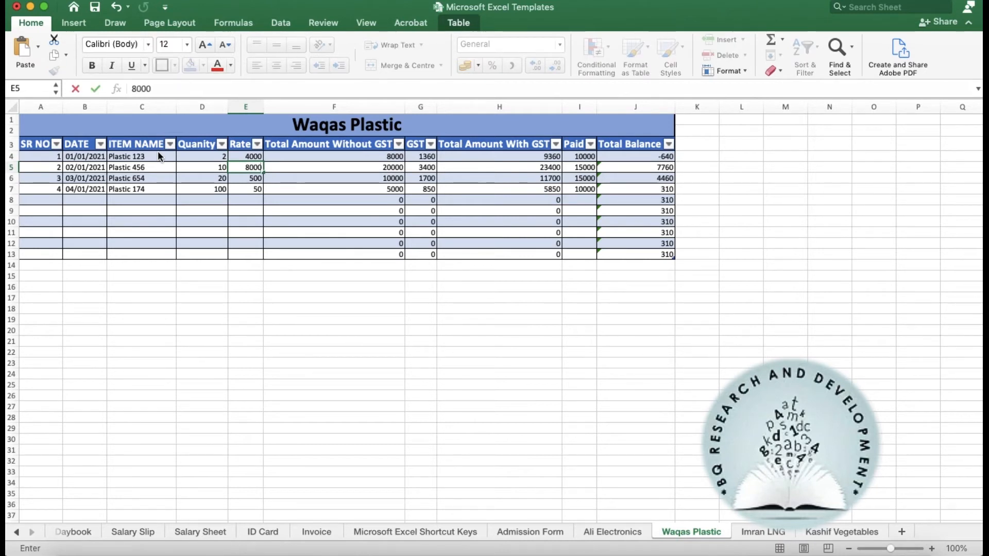
key("Tab")
key("Down")
key("Left")
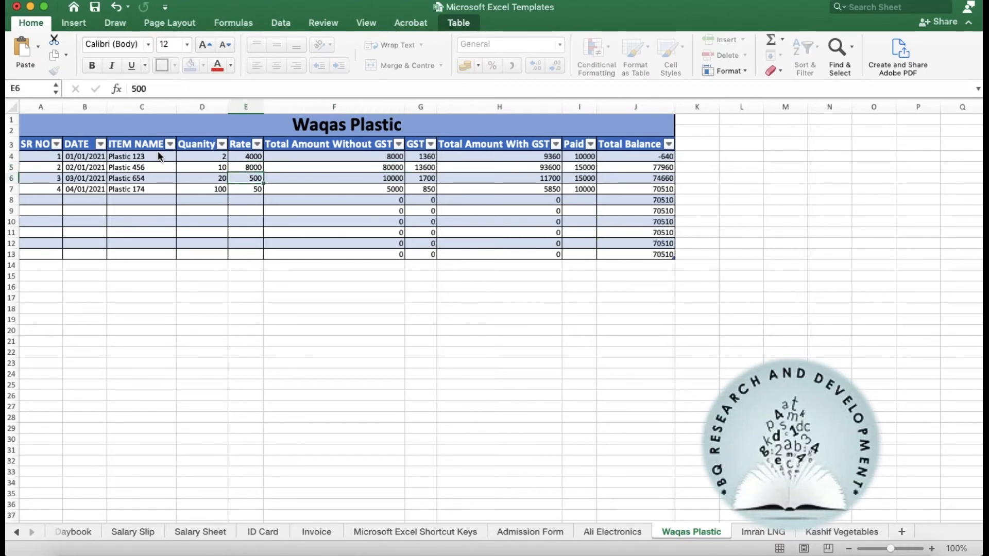
type("1000")
key("Tab")
key("Down")
key("Left")
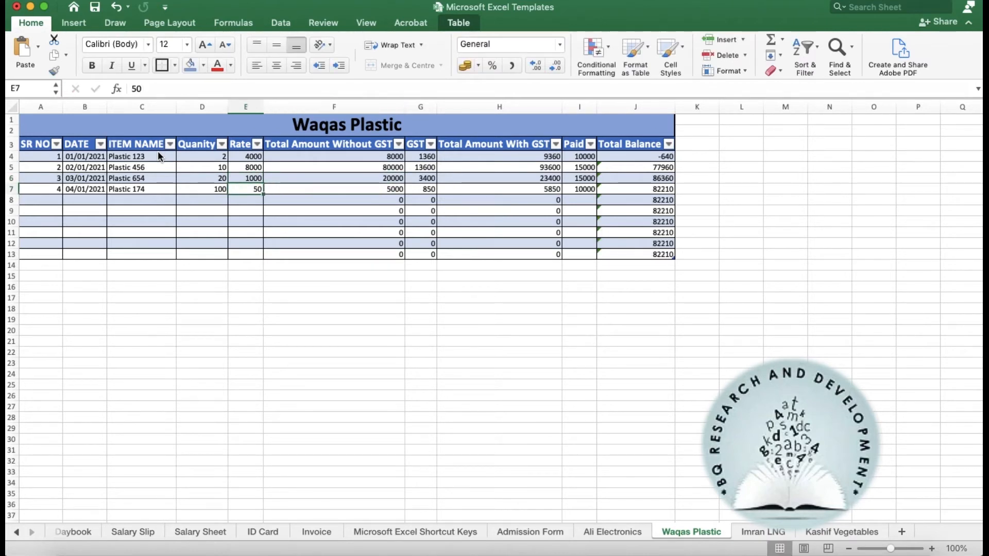
type("05")
key("BackSpace")
key("BackSpace")
type("100")
key("Tab")
- Set the paid amount of the Plastic 123 item in I4 to 9000
key("Tab")
key("Tab")
key("Tab")
key("Tab")
key("shift+Tab")
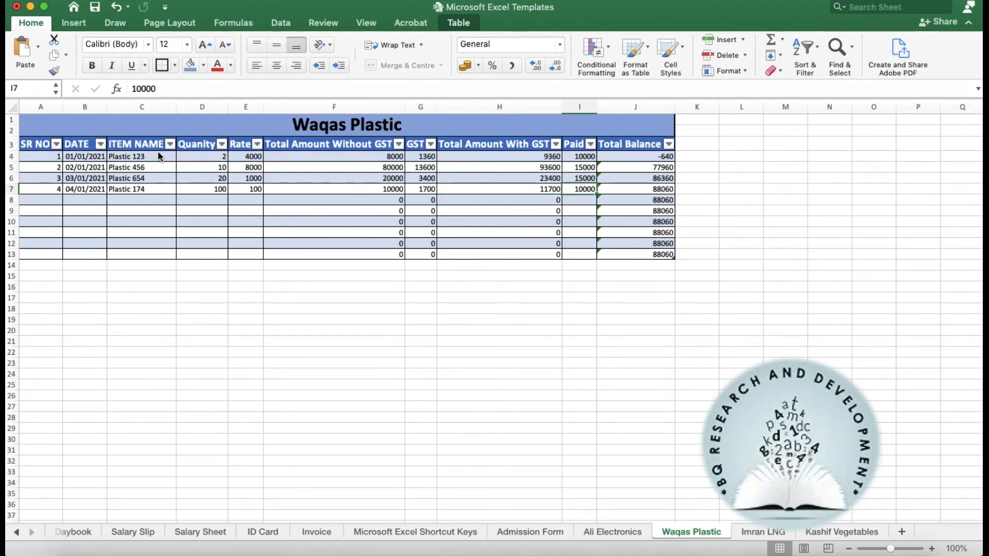
key("shift+Tab")
key("Up")
key("Up")
key("Up")
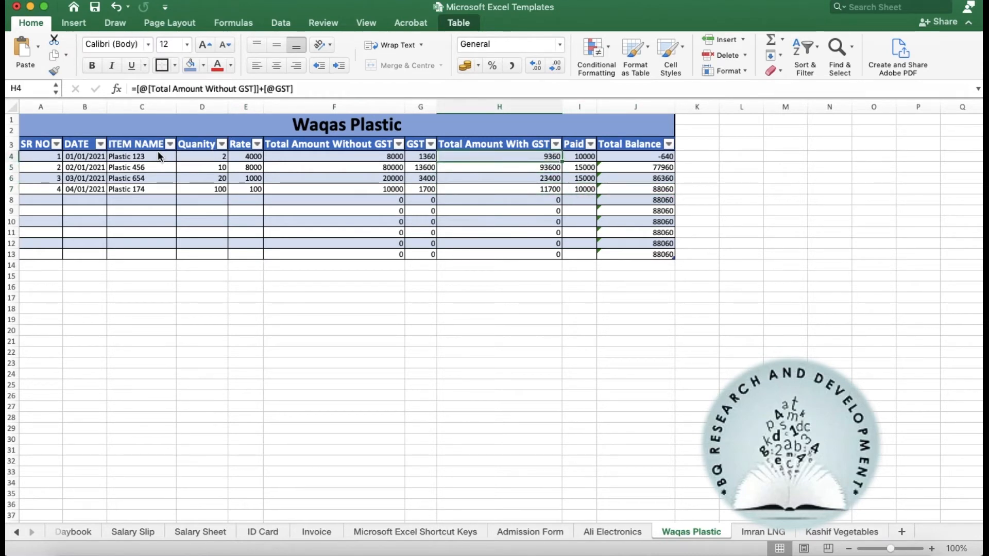
key("Tab")
key("Down")
key("Up")
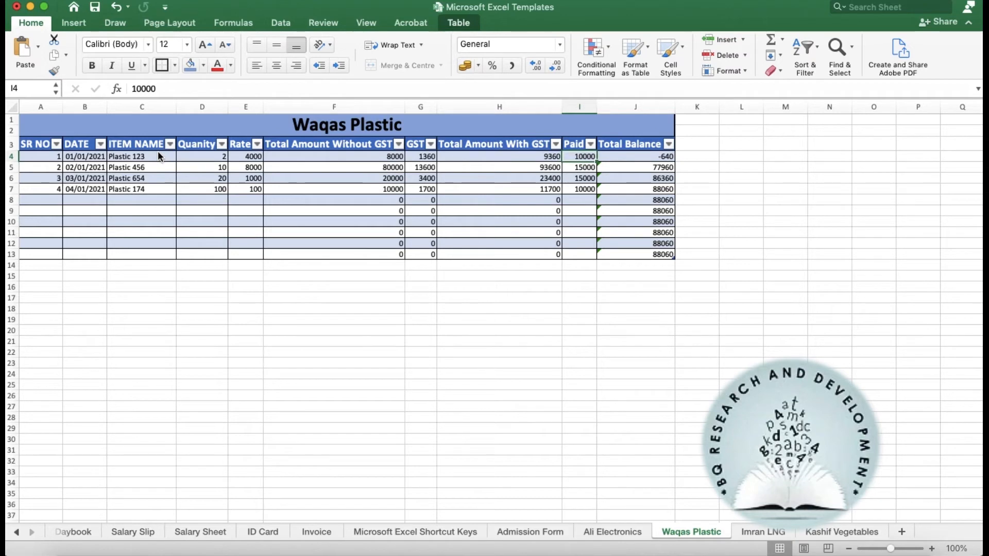
type("9000")
key("Tab")
key("Down")
key("Left")
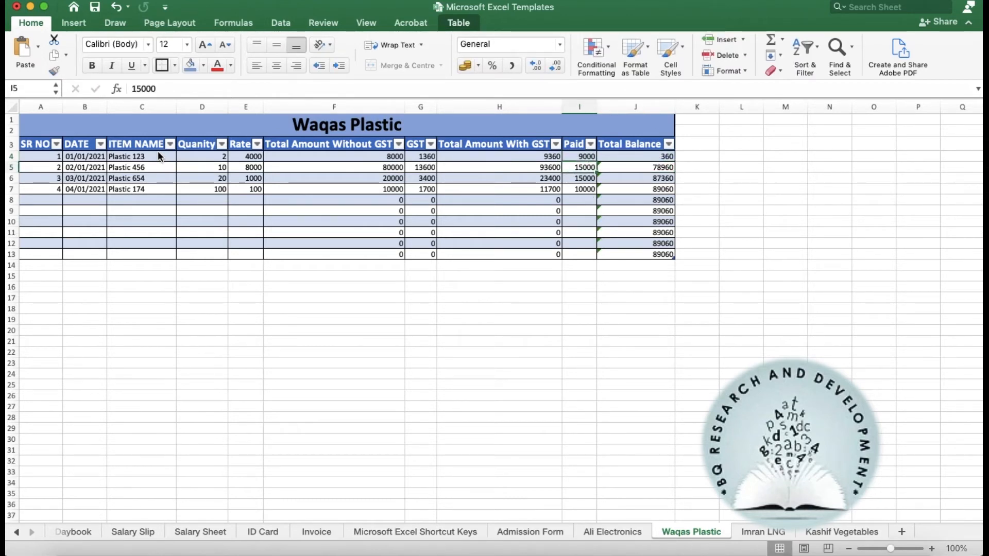
- Set the paid amounts of Plastic 456 in I5 and Plastic 654 in I6 to 75000 and 20000
type("75000")
key("Tab")
key("Down")
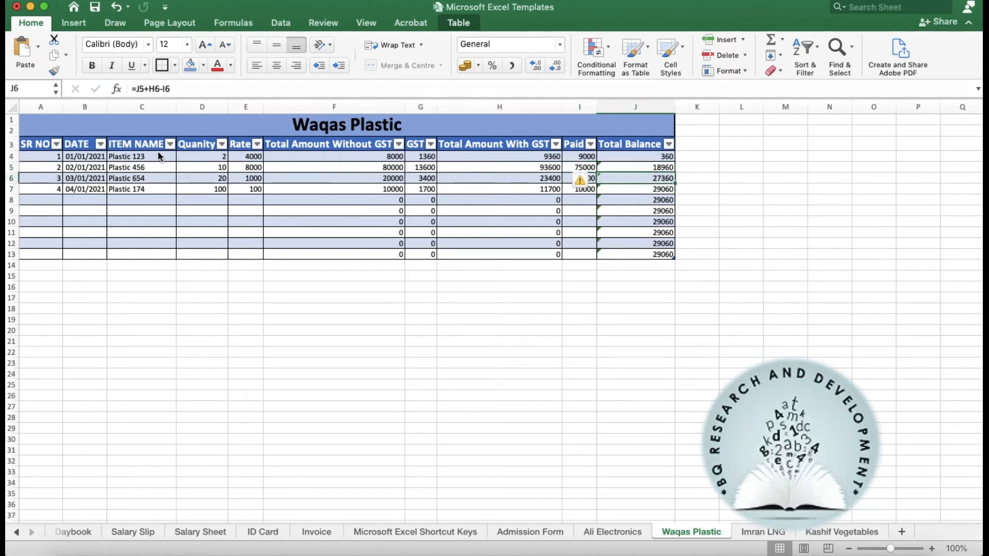
key("Left")
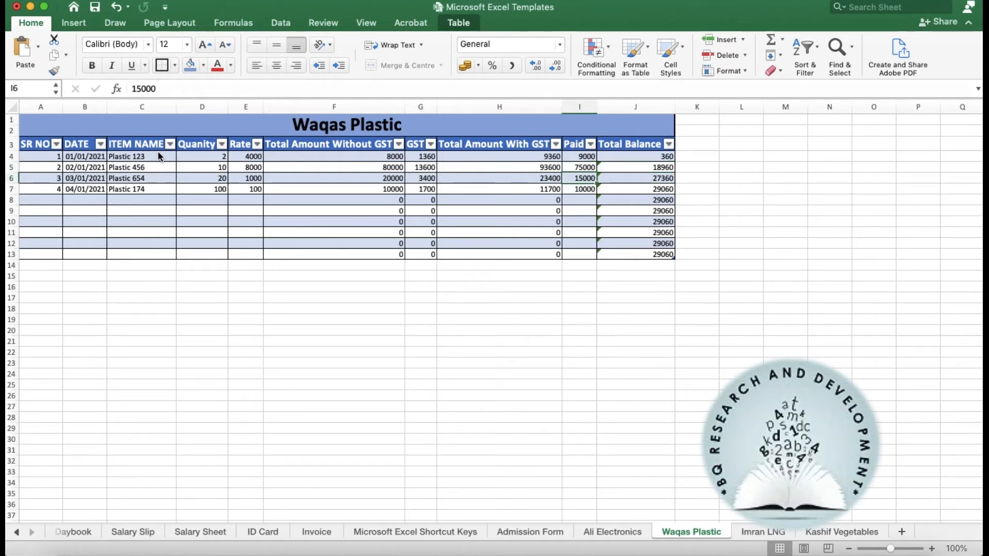
type("20000")
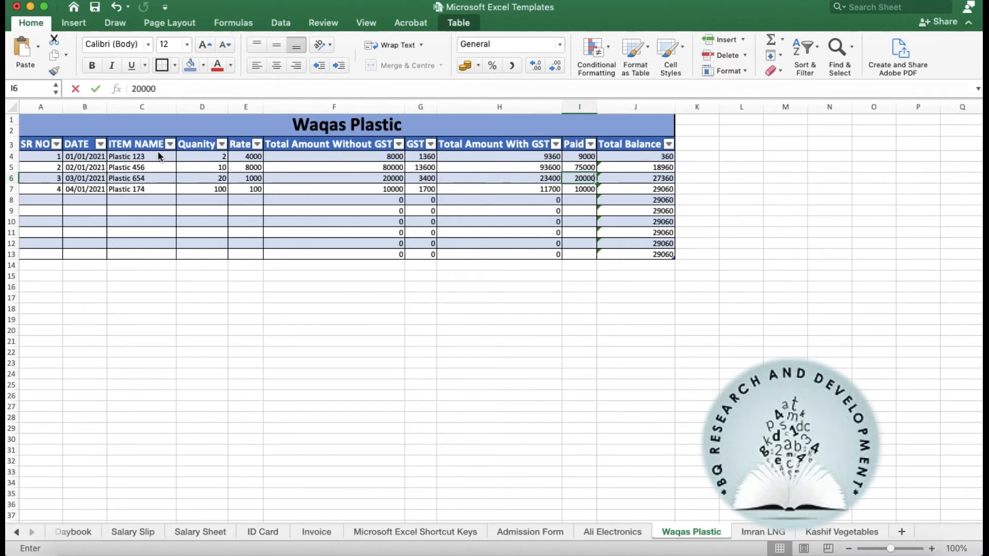
key("Tab")
key("Down")
key("Left")
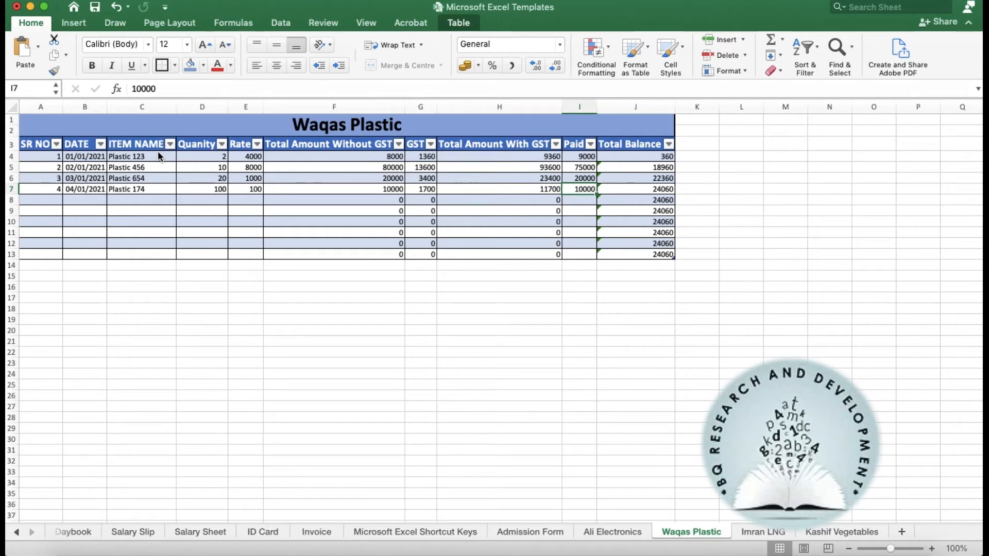
left_click(330, 317)
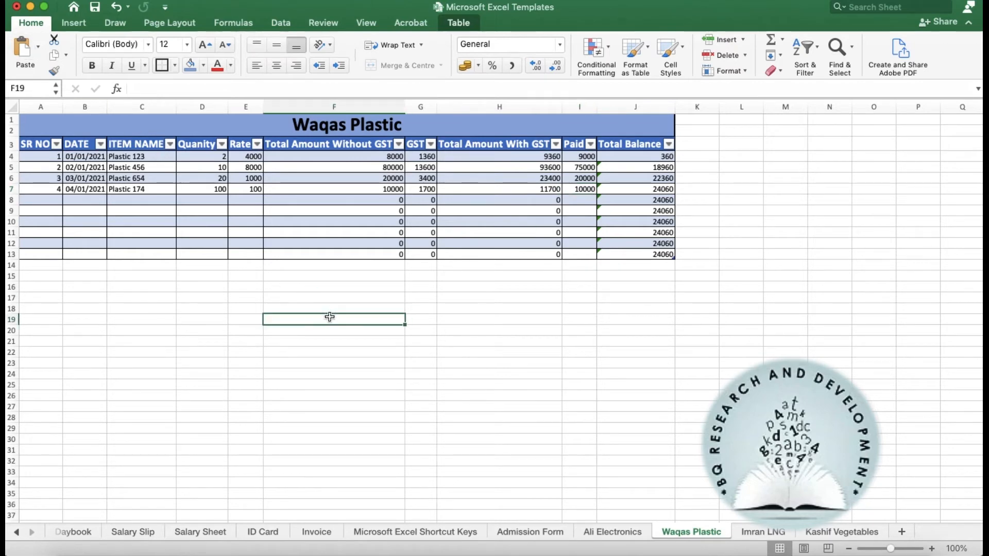
- Copy the entire Waqas Plastic worksheet and paste it into the Imran LNG worksheet starting at A1
left_click(212, 127)
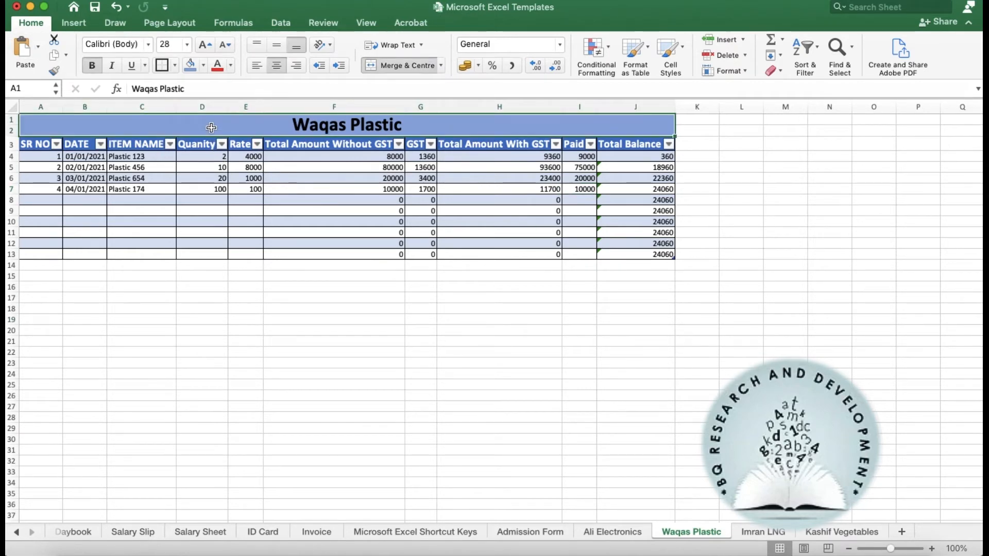
key("super+a")
key("super+c")
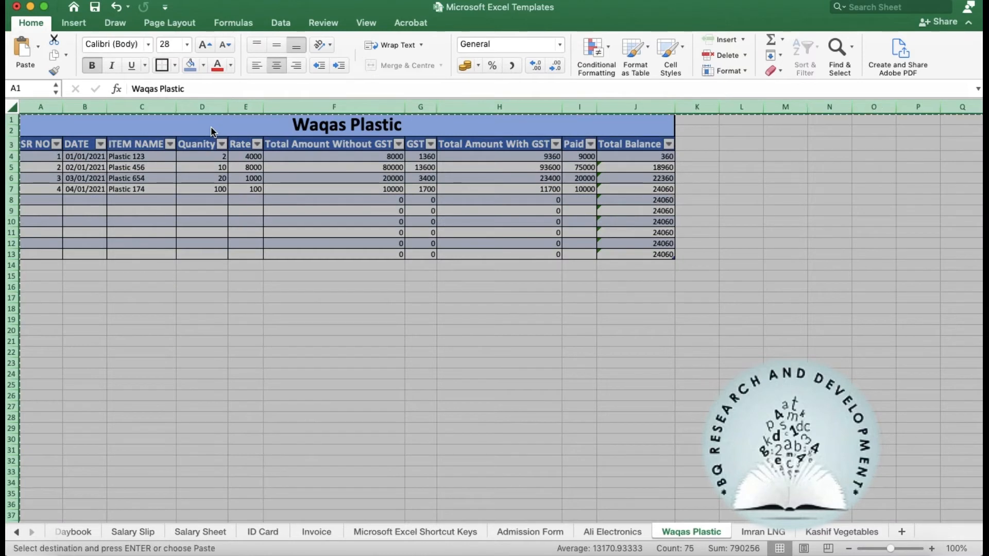
left_click(761, 533)
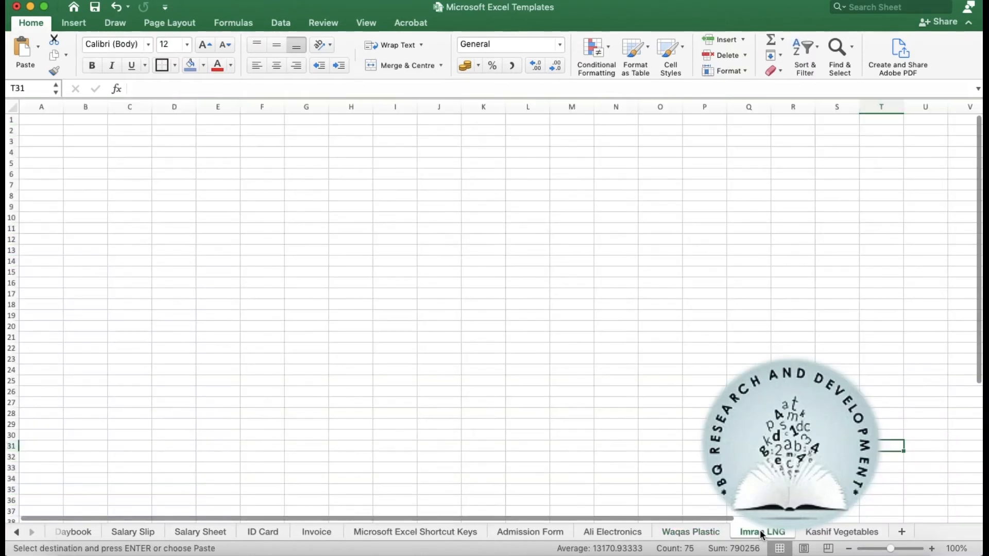
left_click(44, 124)
key("super+v")
left_click(246, 320)
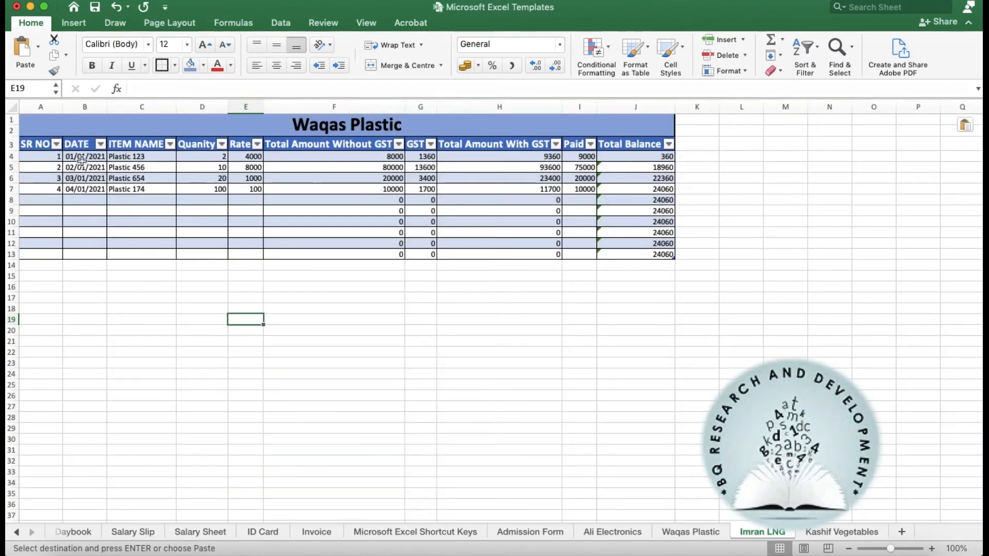
- Replace the item name in C4 on the Imran LNG worksheet with "Cyliner 145"
left_click(154, 160)
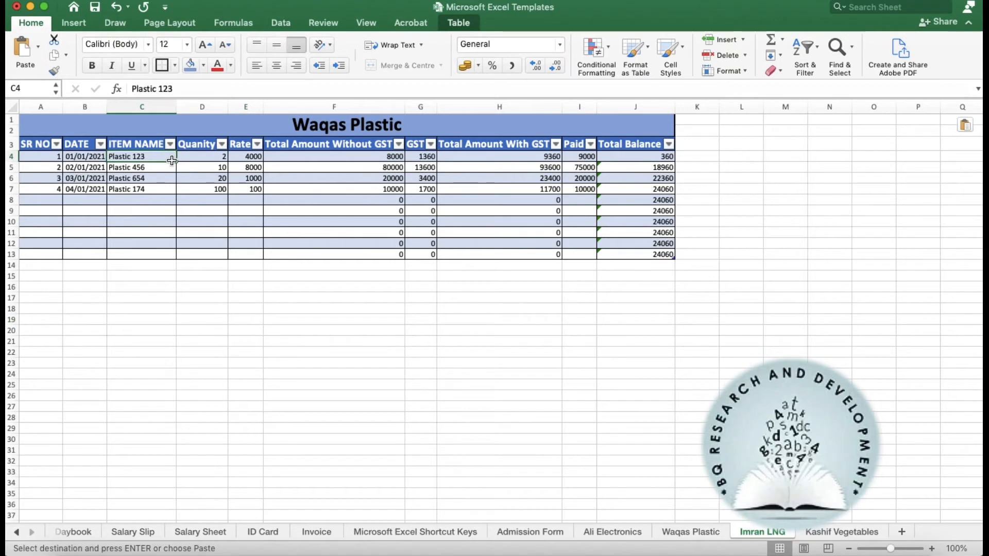
double_click(156, 156)
key("BackSpace")
key("BackSpace")
key("BackSpace")
key("BackSpace")
key("BackSpace")
key("BackSpace")
key("BackSpace")
key("BackSpace")
key("BackSpace")
key("BackSpace")
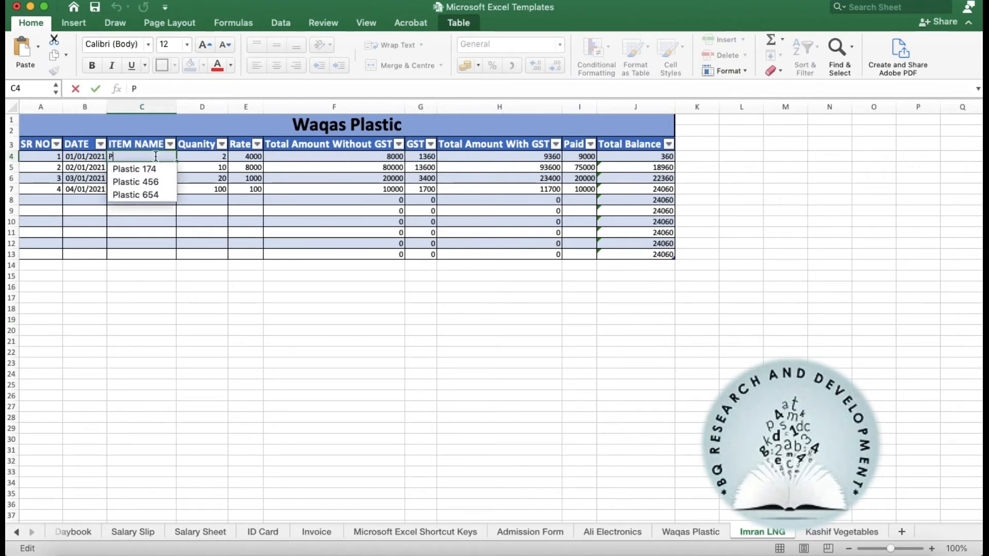
key("BackSpace")
type("Cyliner 145")
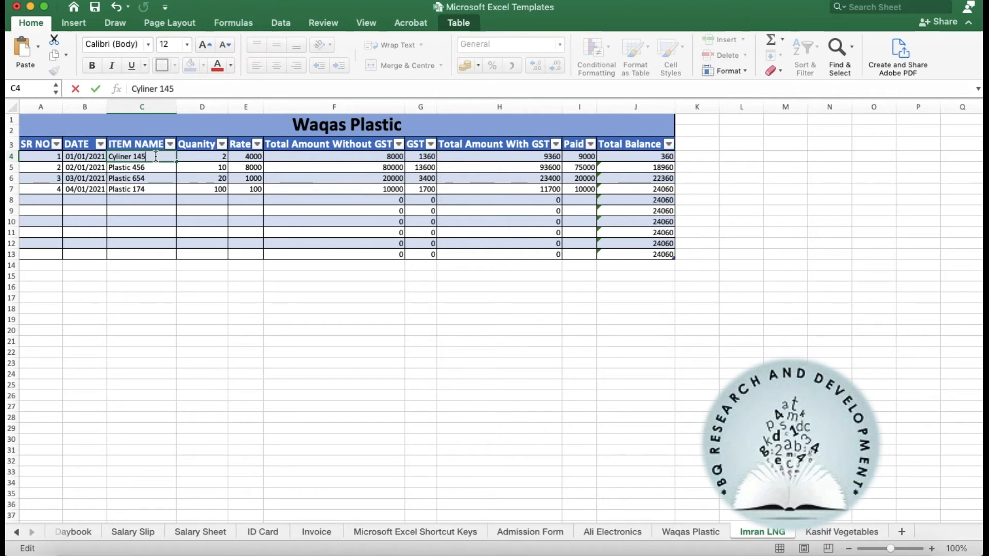
key("Return")
- Replace the item names in C5 to C7 with Cylinder 147, Cylinder 149 and Cylinder 151
type("Cylinder 147")
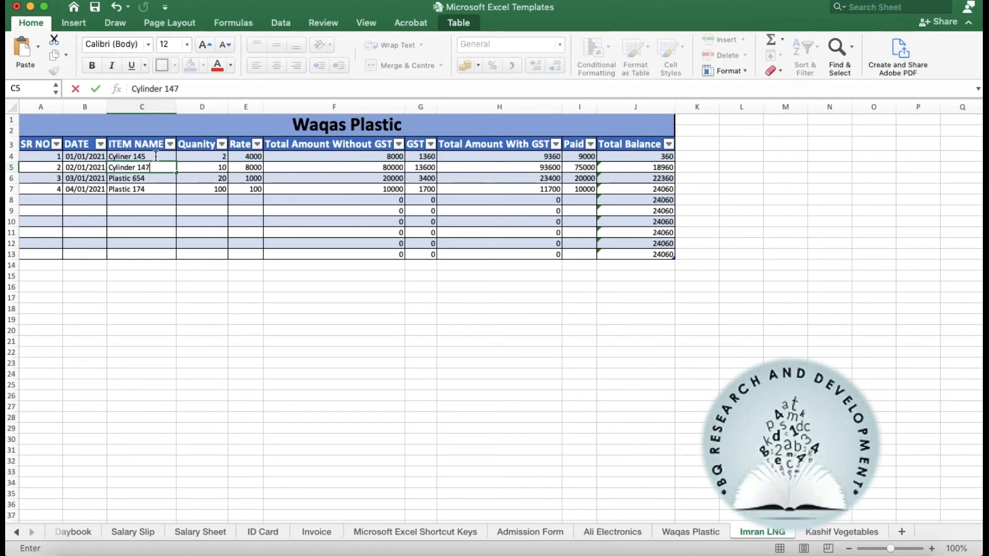
key("Return")
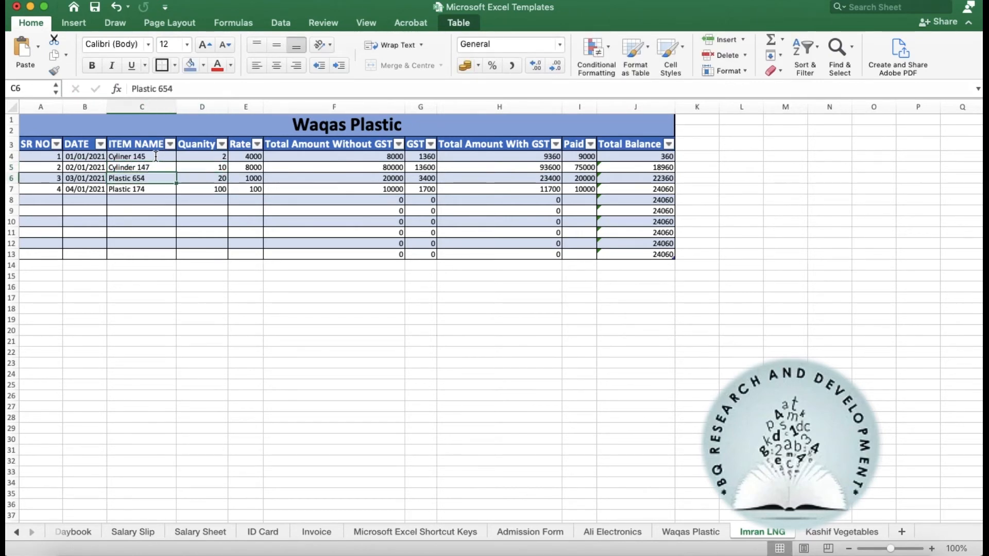
type("Cylinder 147")
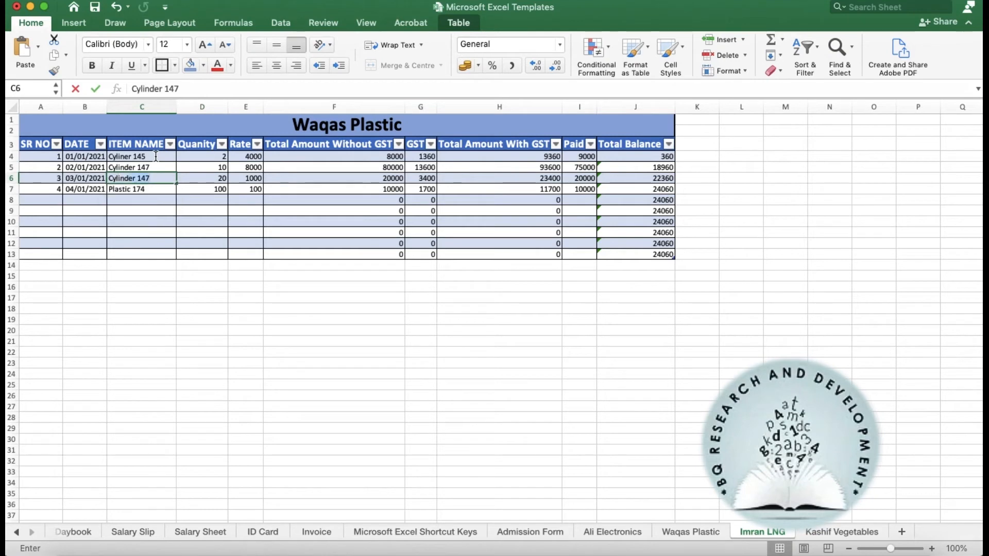
left_click(159, 179)
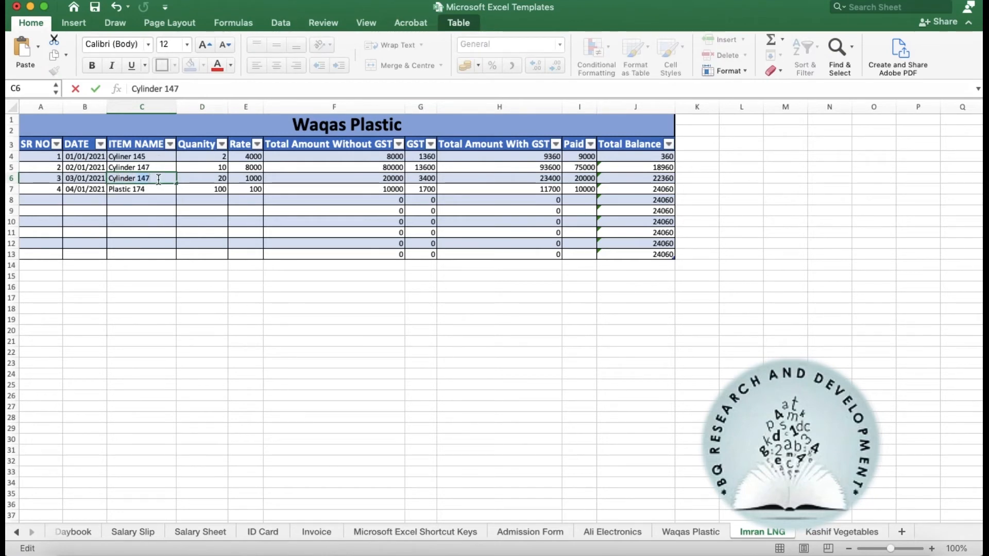
key("BackSpace")
type("147")
key("Return")
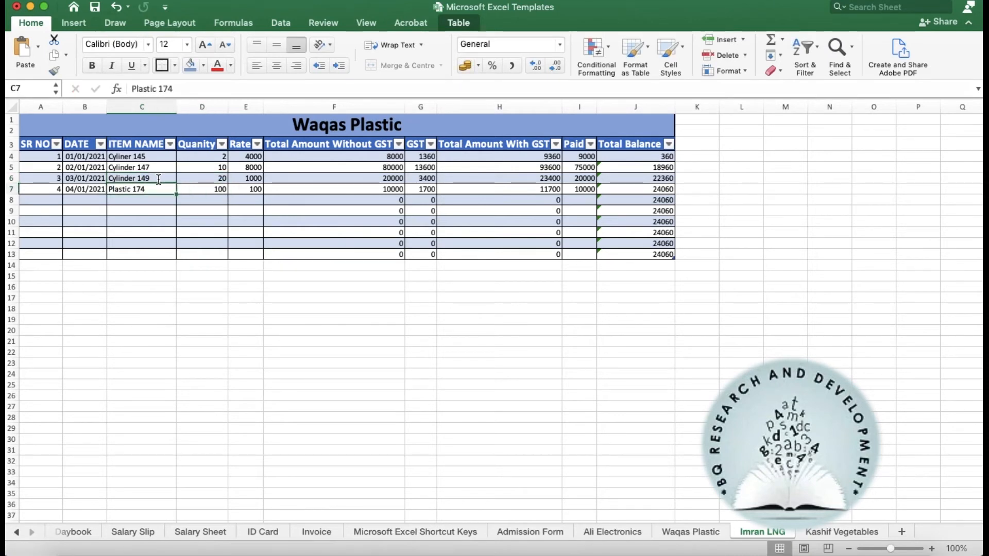
type("Cyli")
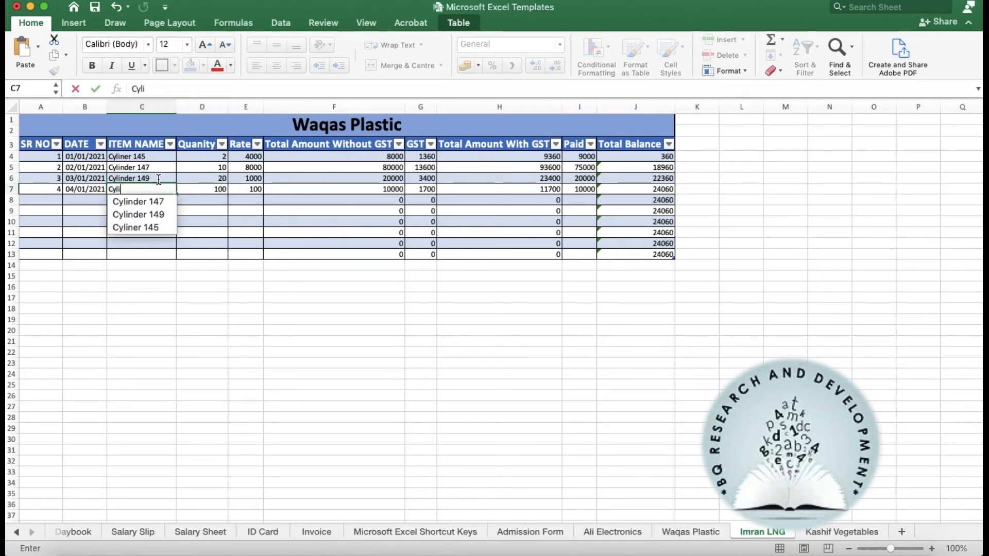
type("nder 151")
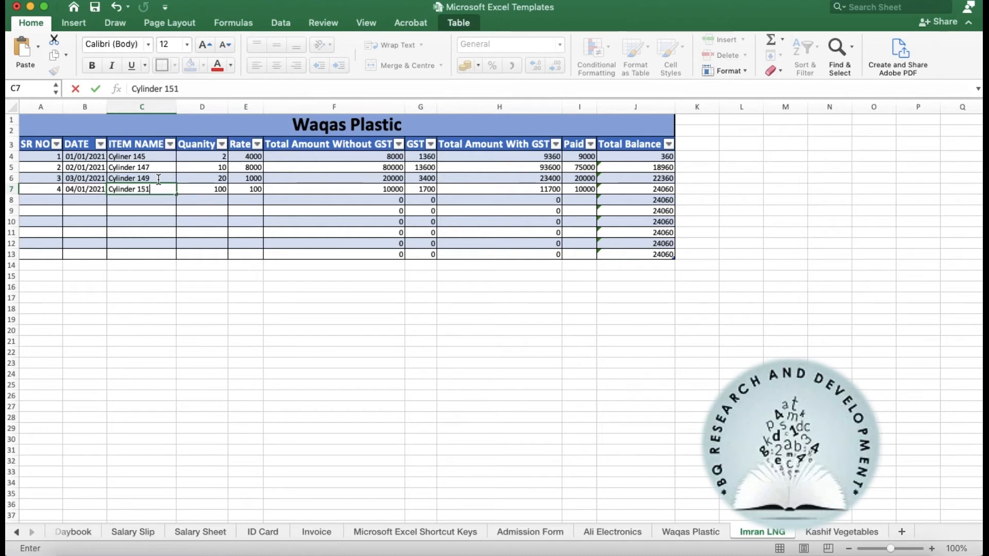
key("Tab")
key("Tab")
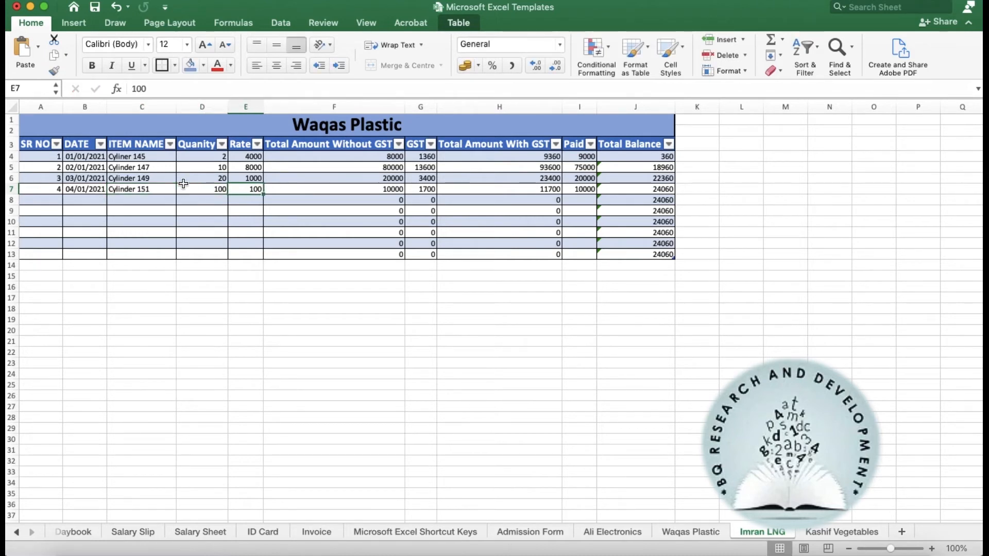
key("Up")
key("Up")
key("Up")
key("Left")
key("Left")
key("Down")
key("Down")
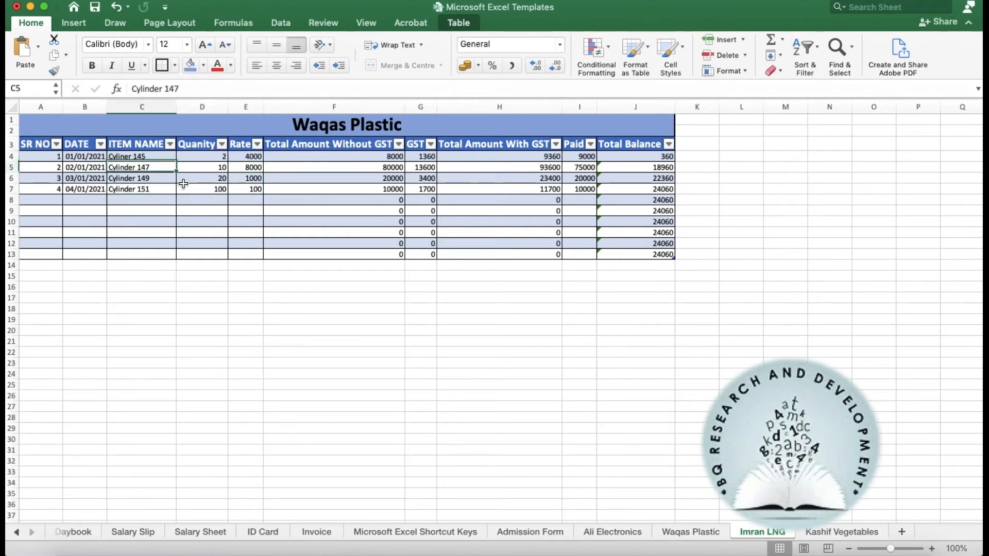
key("Right")
key("Right")
key("Down")
key("Left")
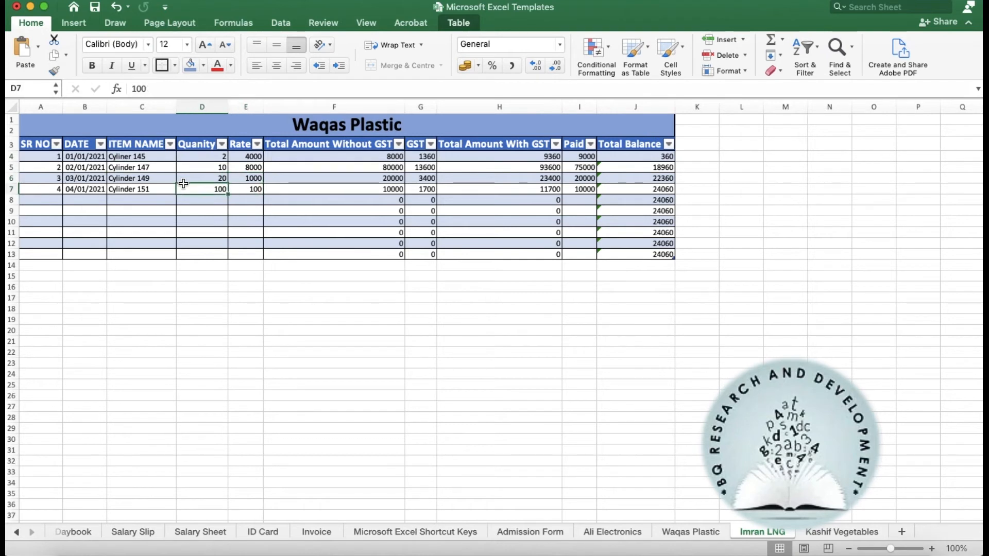
key("Right")
key("Right")
key("Right")
key("Right")
key("Right")
key("Right")
key("Right")
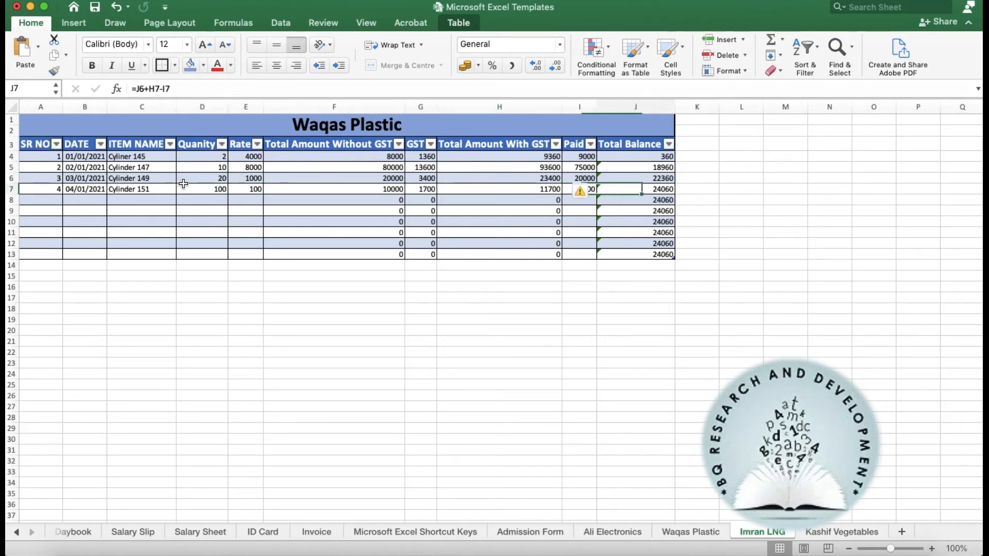
key("Left")
key("Left")
key("Left")
key("Left")
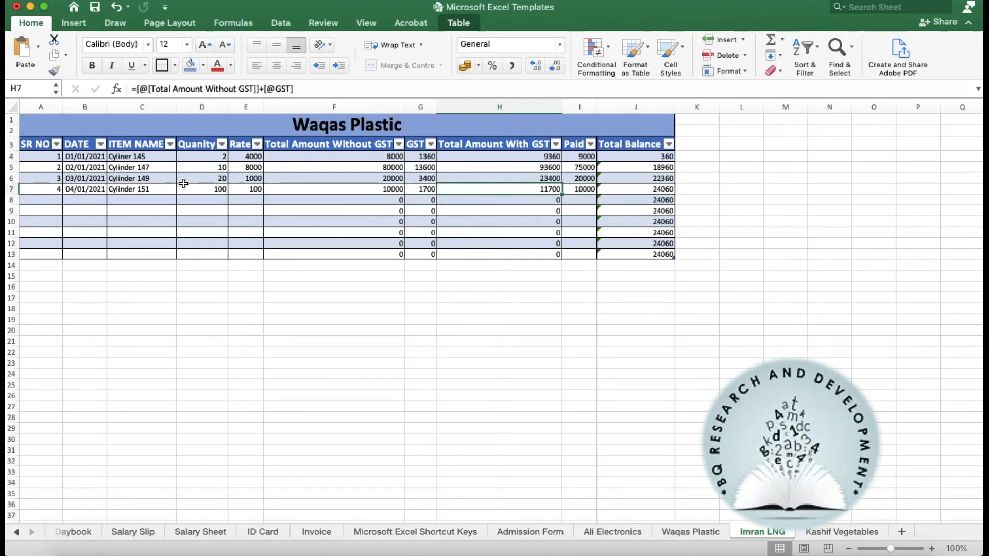
key("Right")
key("Right")
key("Up")
key("Up")
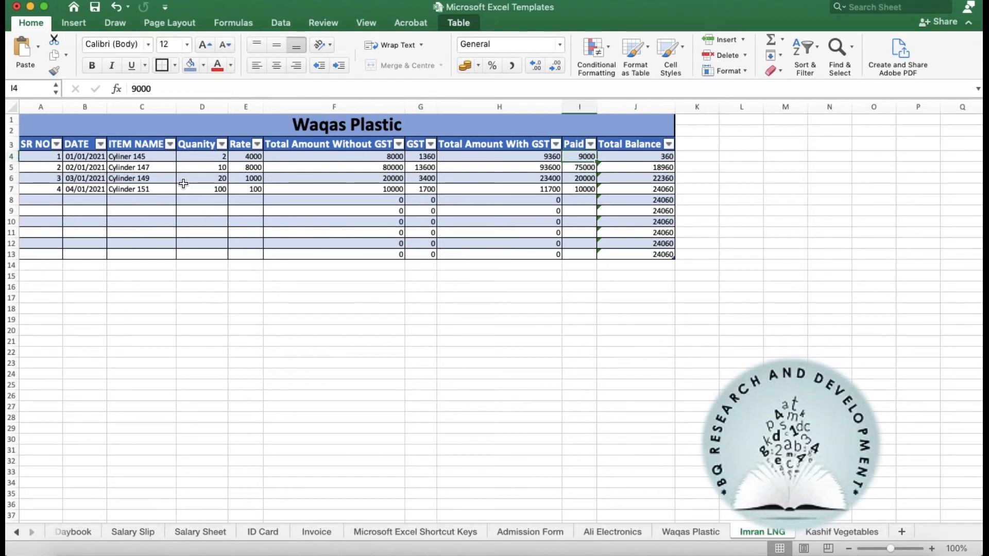
key("Up")
- Set the rates of the first two cylinder items in E4 and E5 to 2000 and 6000
key("Left")
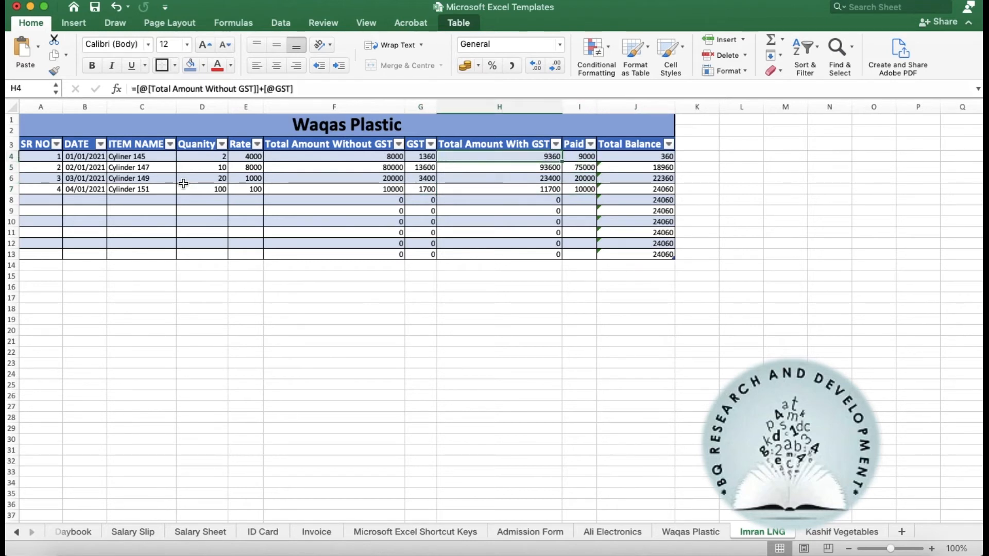
key("Left")
key("Left")
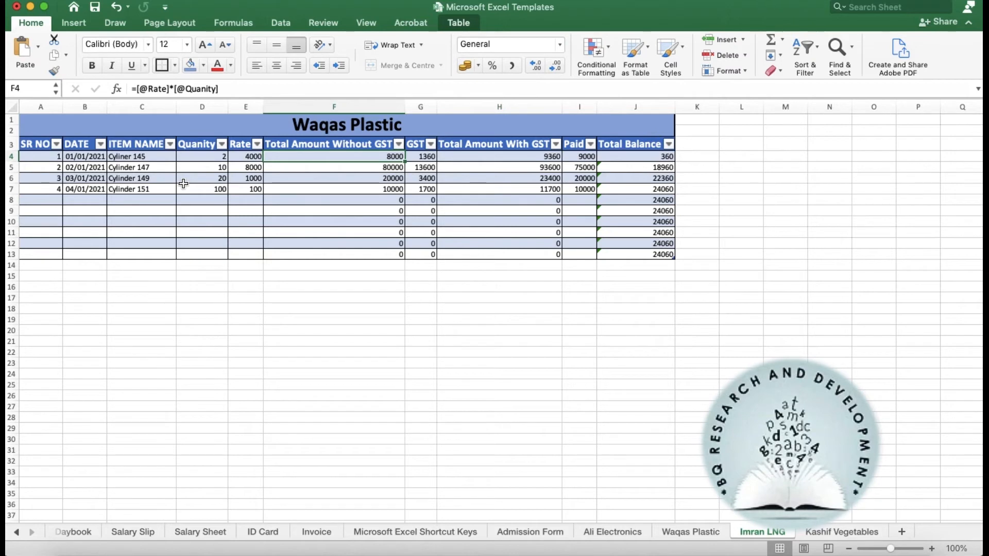
key("Left")
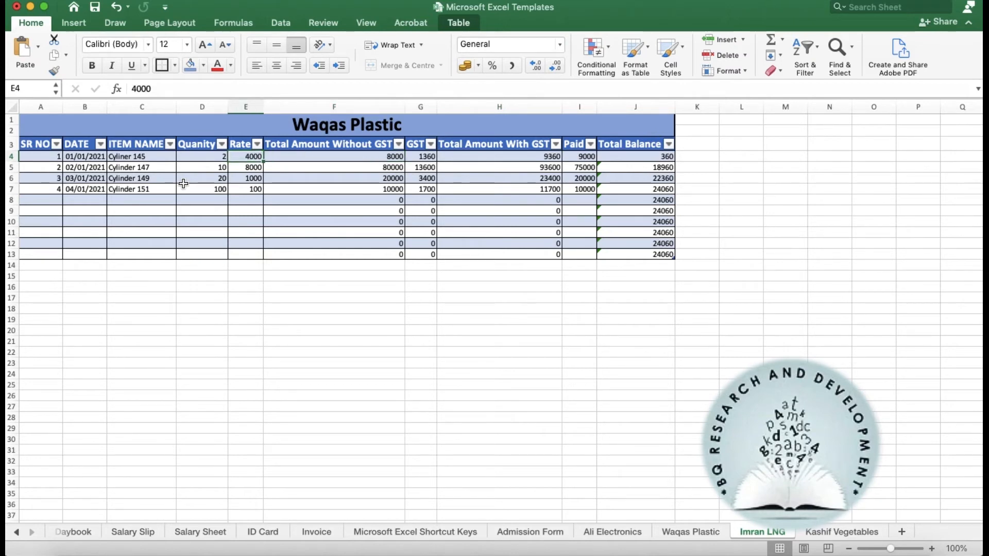
type("20")
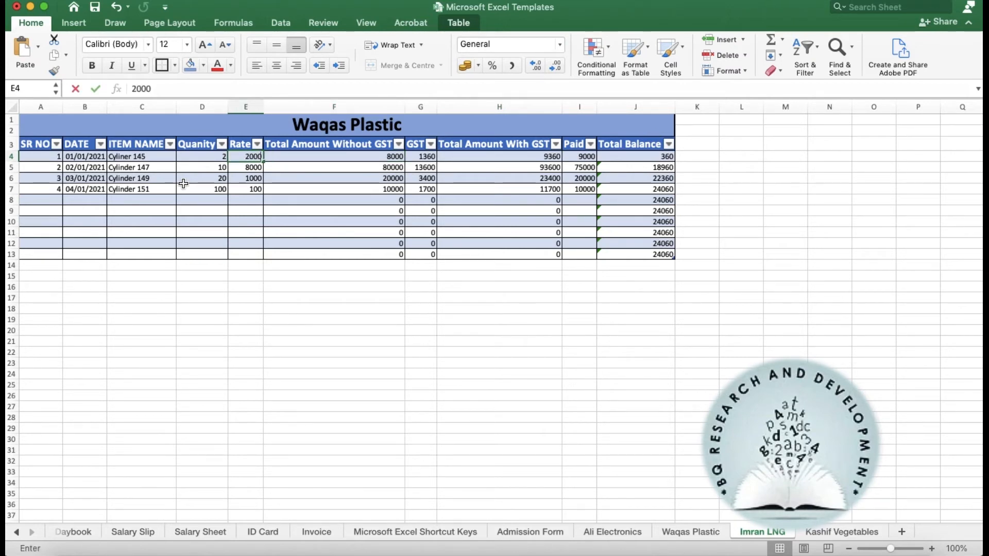
key("Tab")
key("Return")
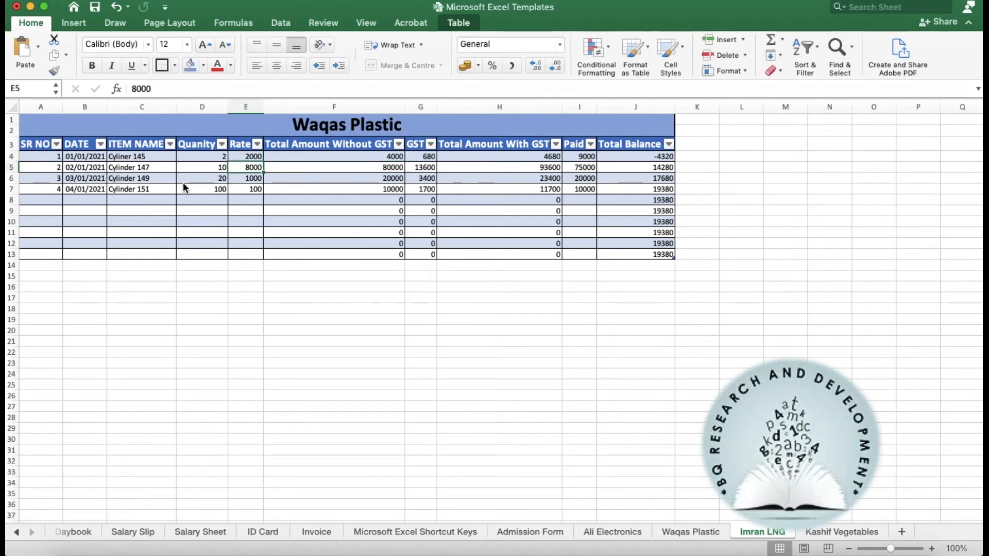
type("6000")
key("Tab")
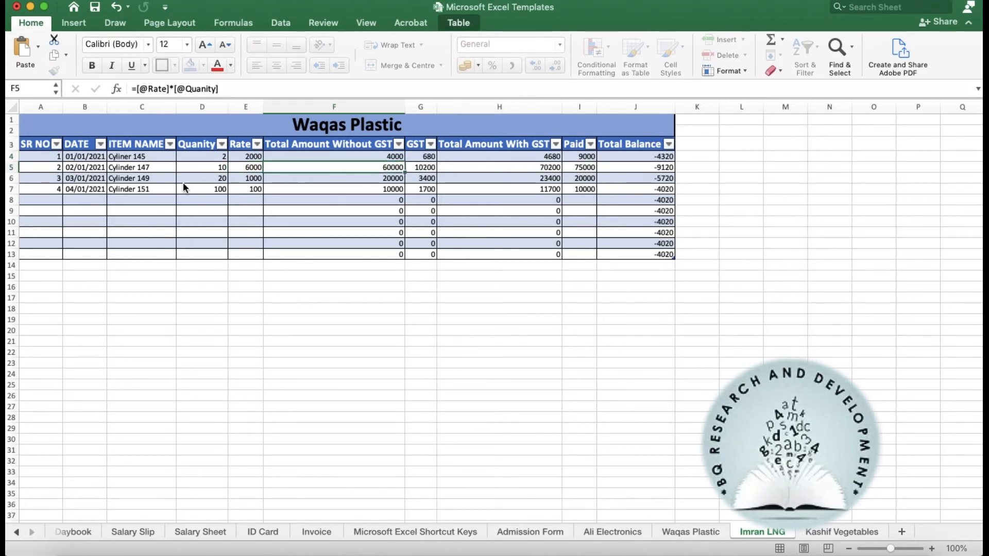
- Set the rates of Cylinder 149 and Cylinder 151 to 500 and 30 on the Imran LNG sheet
key("Return")
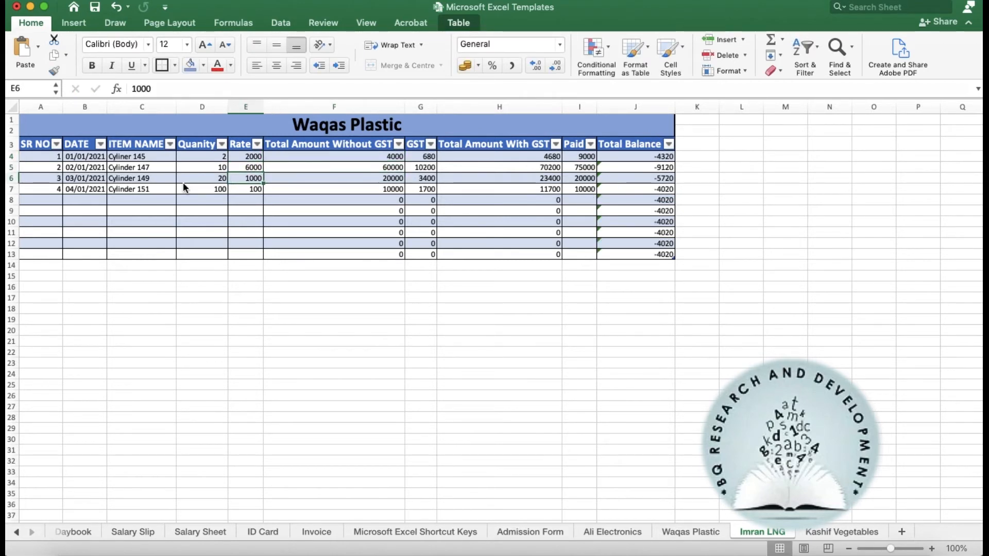
type("500")
key("Tab")
key("Return")
type("30")
key("Tab")
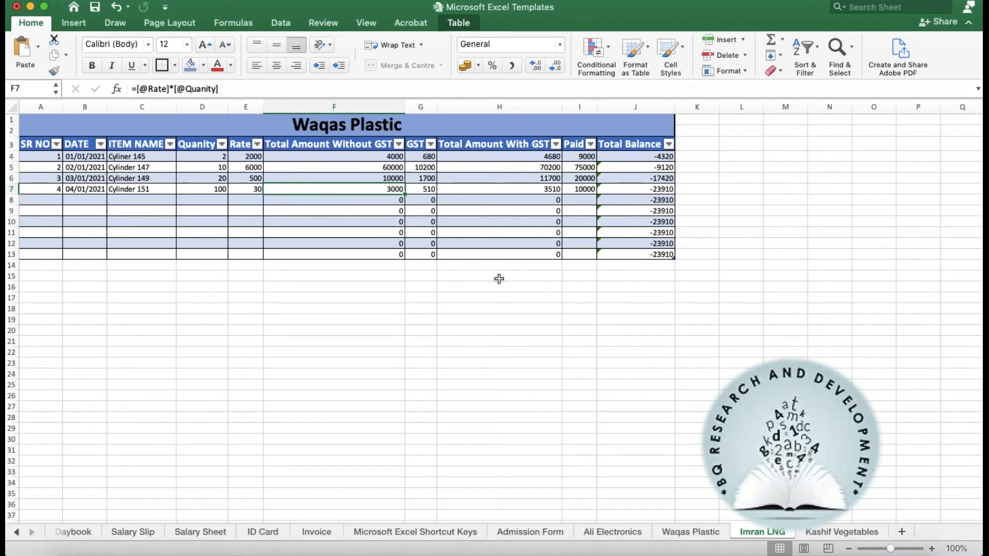
- Set the Paid amounts of the four cylinder rows to 4000, 70000, 10000 and 3000
left_click(472, 215)
left_click(576, 168)
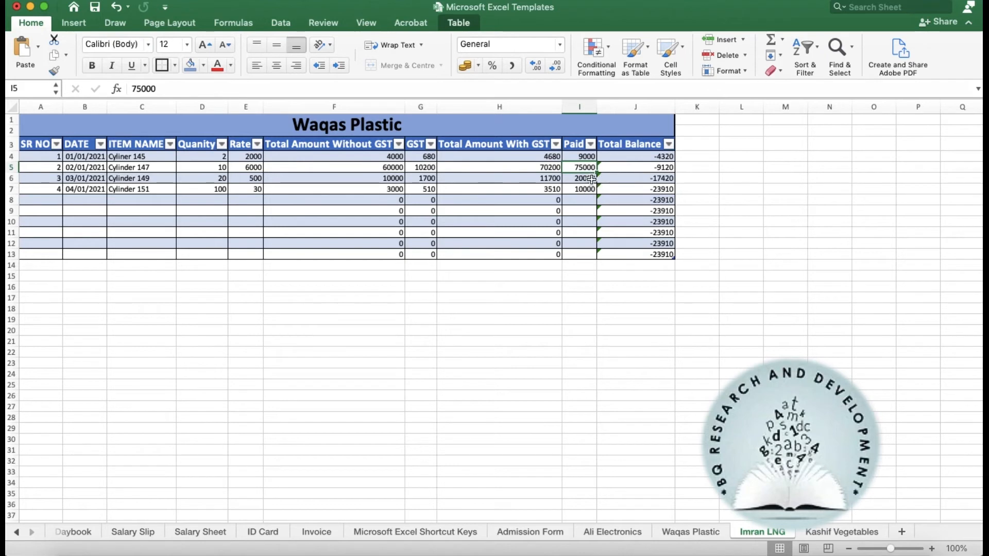
left_click(588, 157)
type("4000")
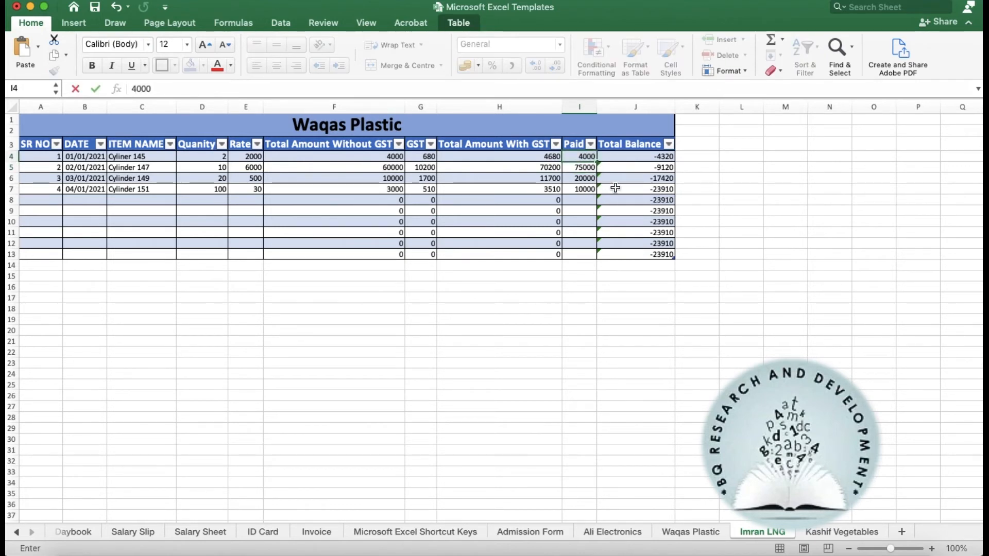
key("Return")
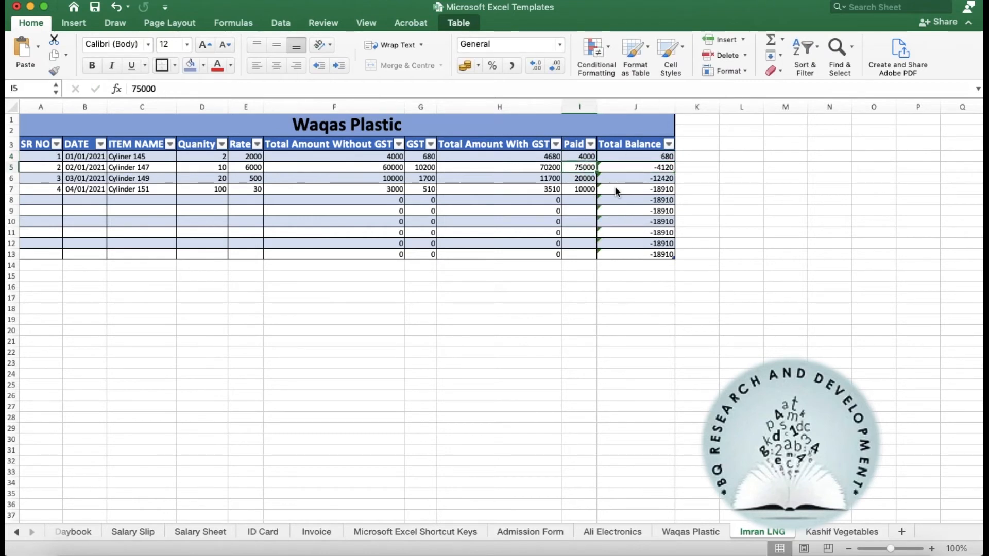
type("70000")
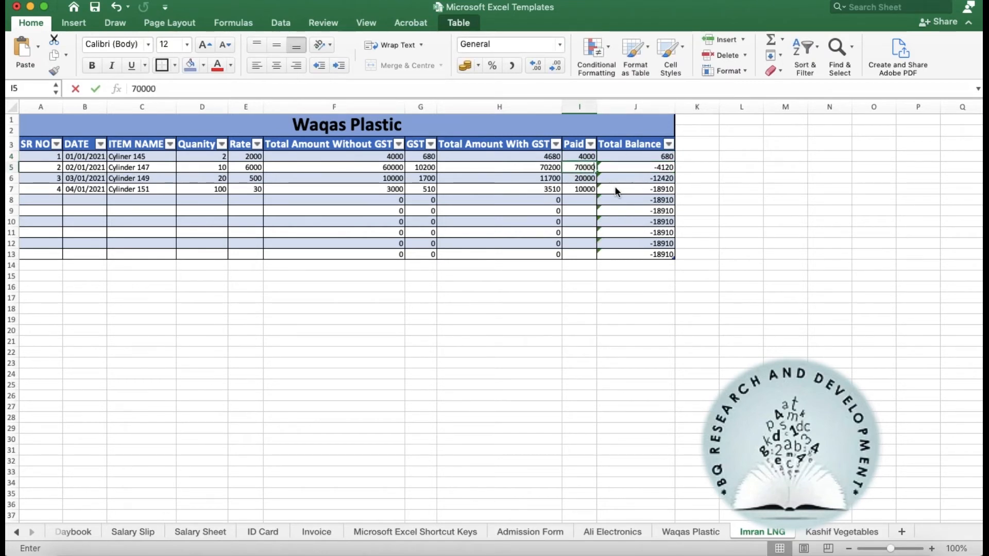
key("Tab")
key("Return")
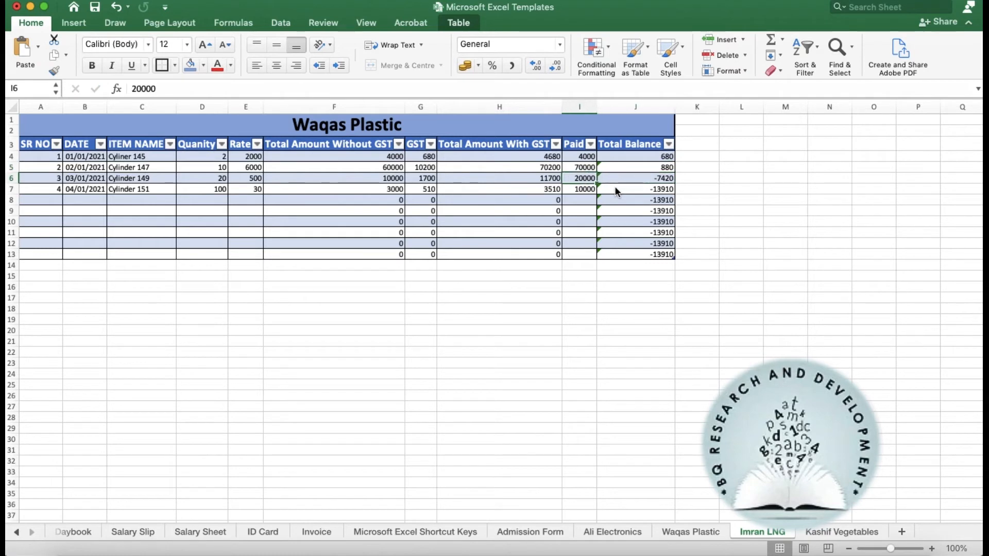
type("10000")
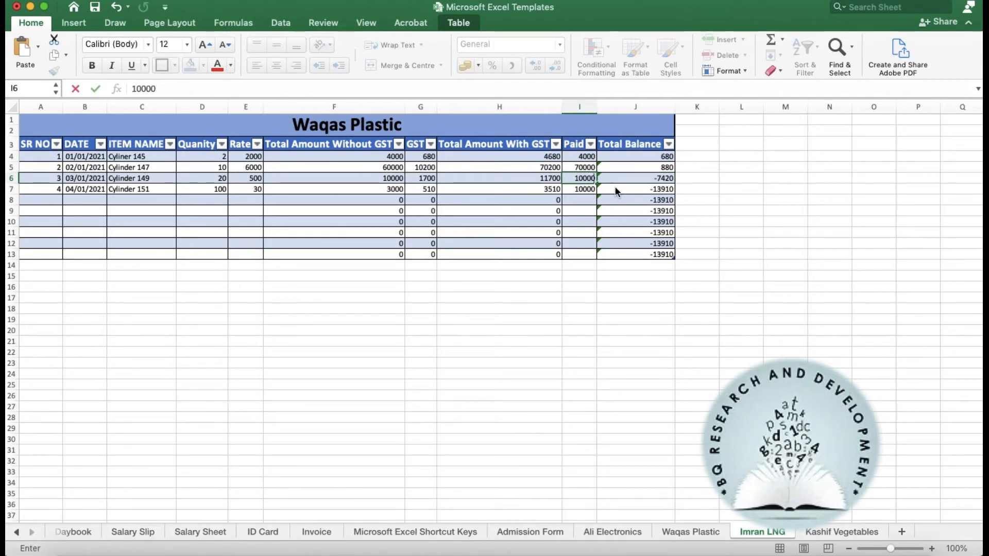
key("Tab")
key("Return")
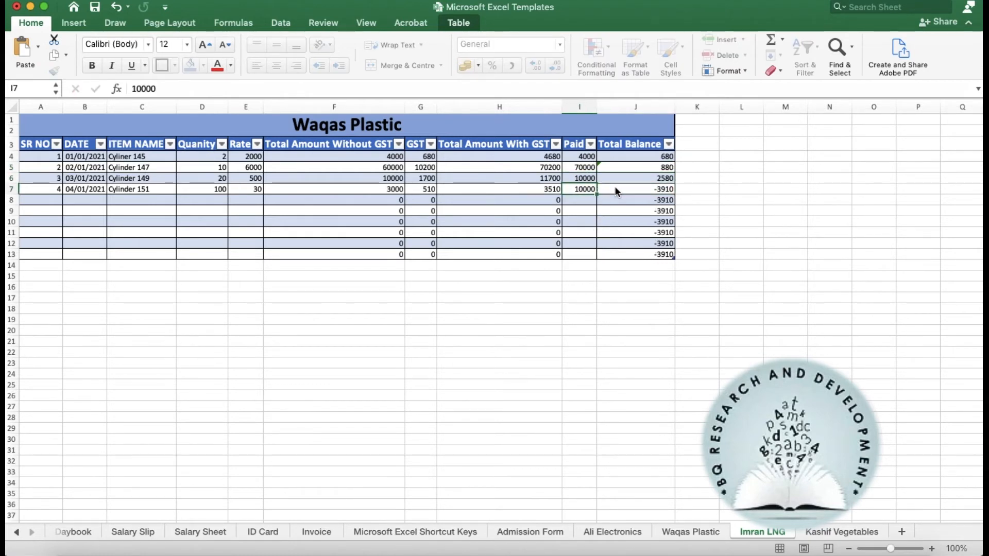
type("3000")
key("Tab")
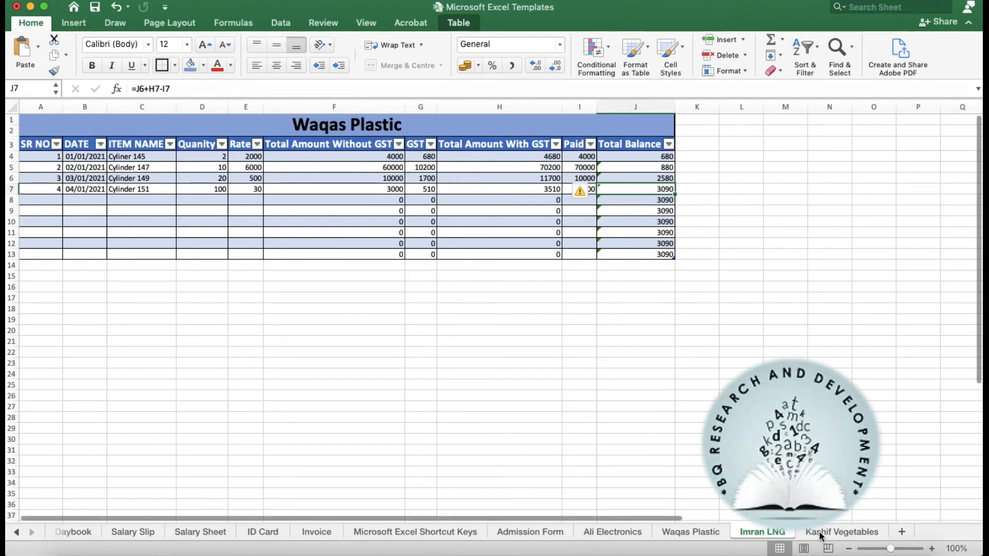
- Copy the entire Imran LNG sheet and paste it into the Kashif Vegetables sheet starting at cell A1
left_click(229, 120)
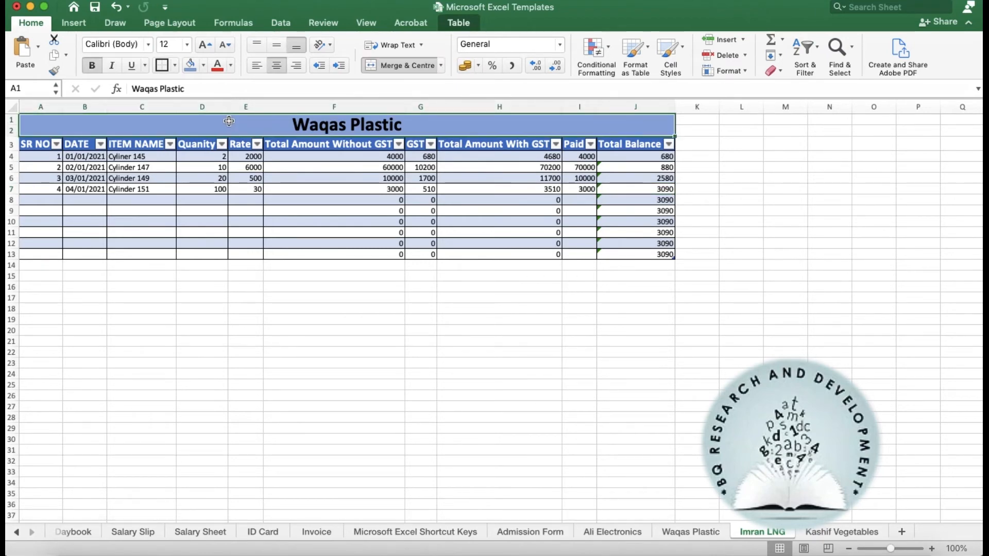
key("super+a")
key("super+c")
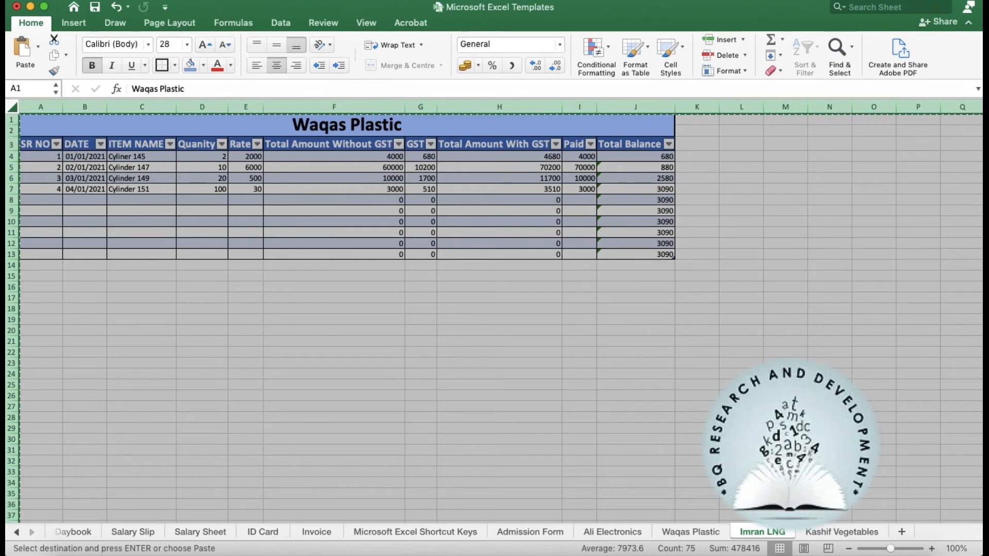
left_click(822, 531)
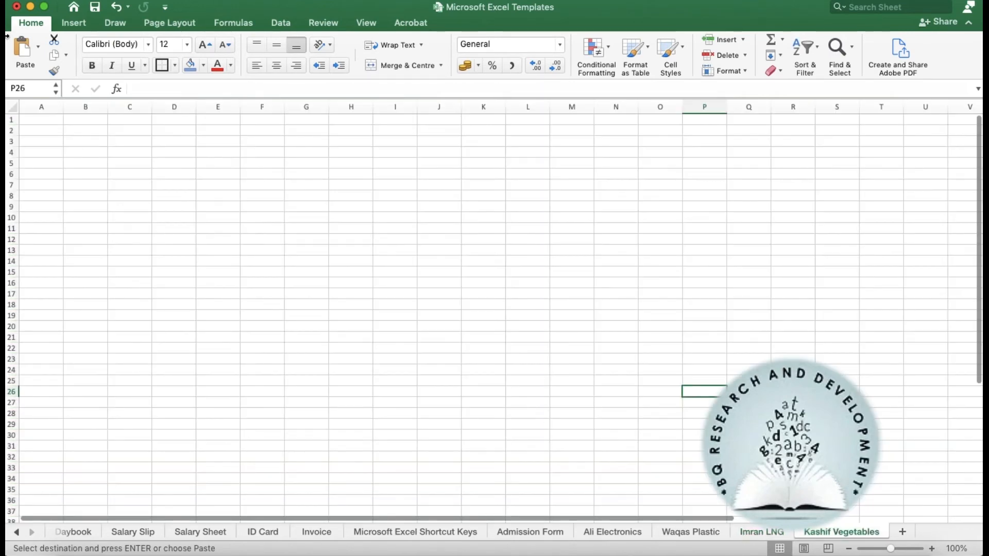
left_click(39, 120)
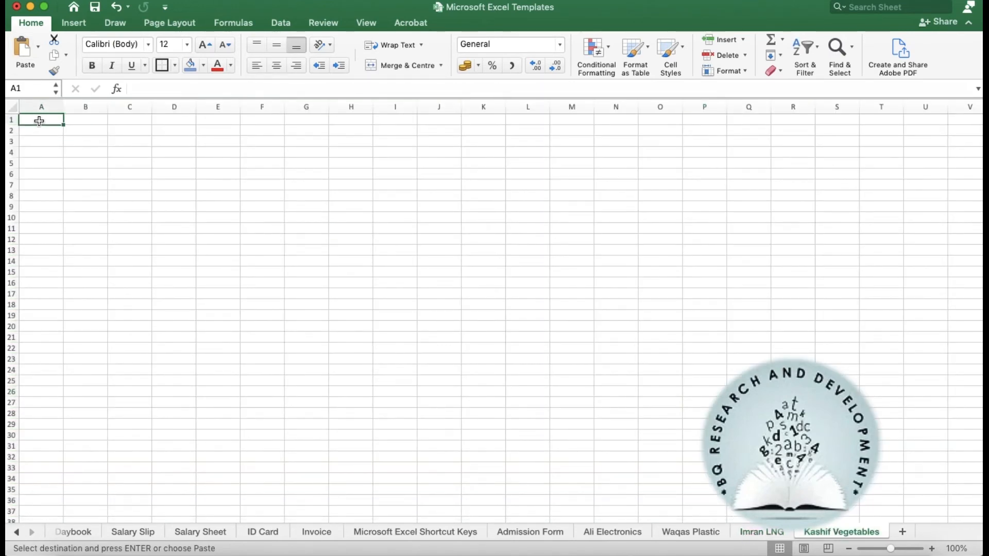
key("super+v")
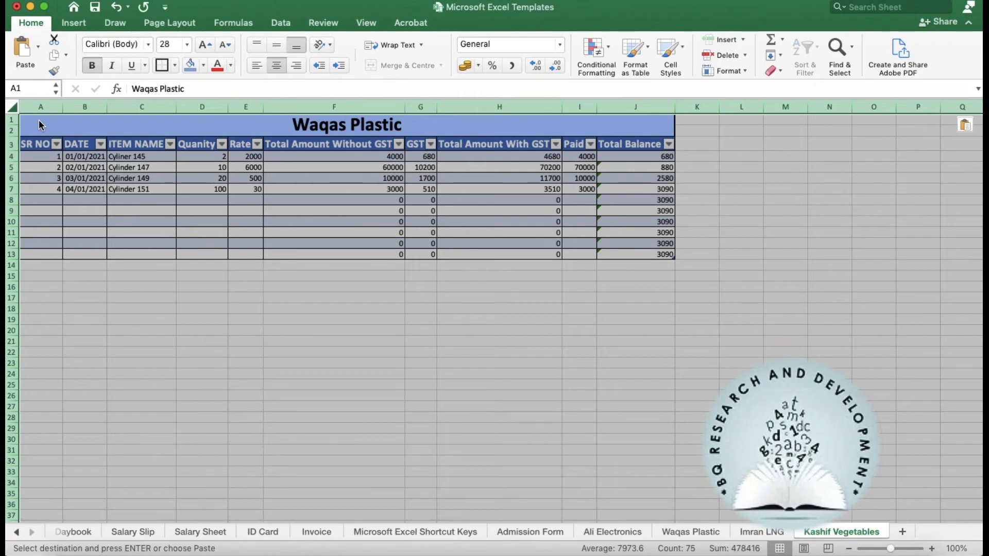
left_click(291, 341)
scroll(147, 172, "up", 2)
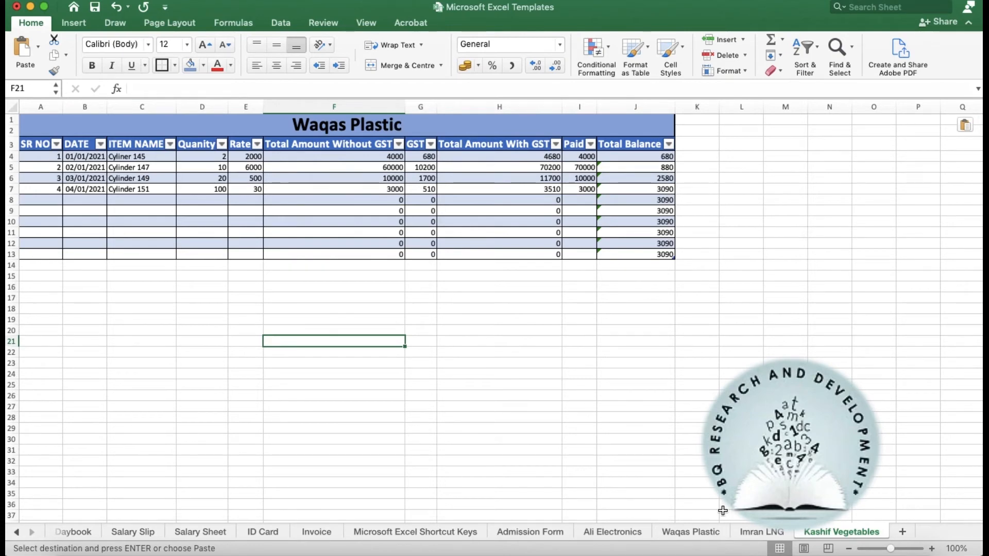
- Change the table title on the Imran LNG sheet to "Imran LNG"
left_click(758, 533)
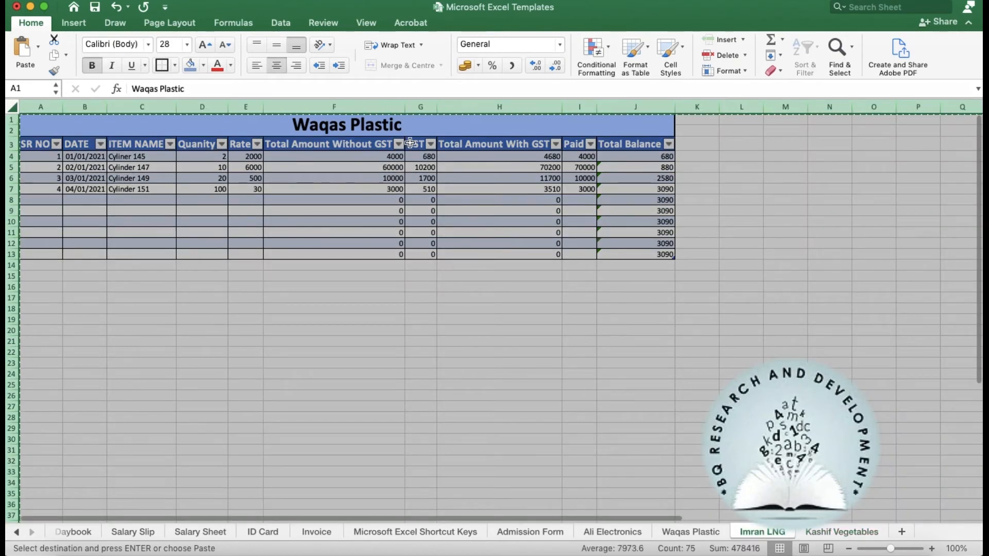
double_click(402, 125)
key("Escape")
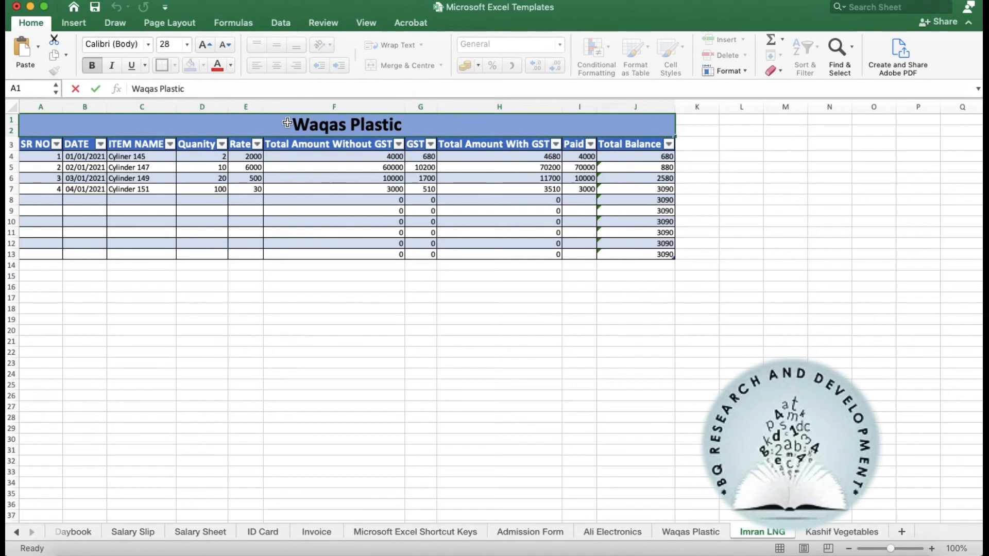
double_click(403, 126)
left_click_drag(403, 125, 289, 129)
type("Im")
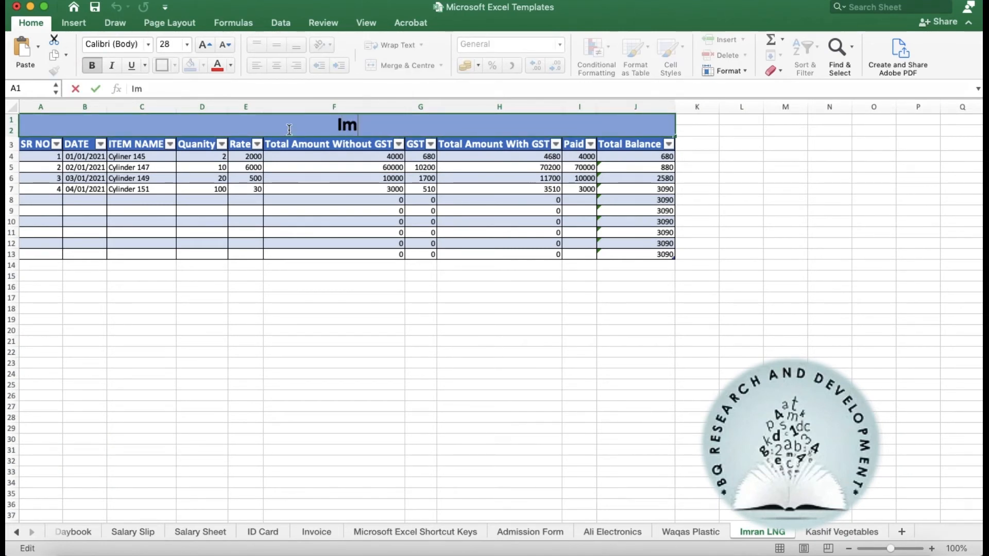
type("ran LNG")
key("Tab")
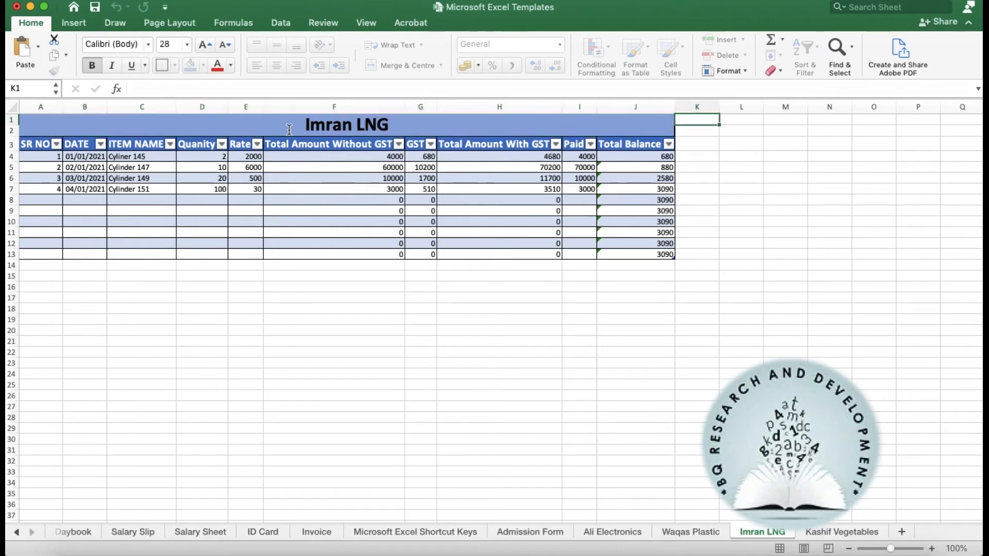
- Change the table title on the Kashif Vegetables sheet to "Kashif Vegetables"
left_click(845, 536)
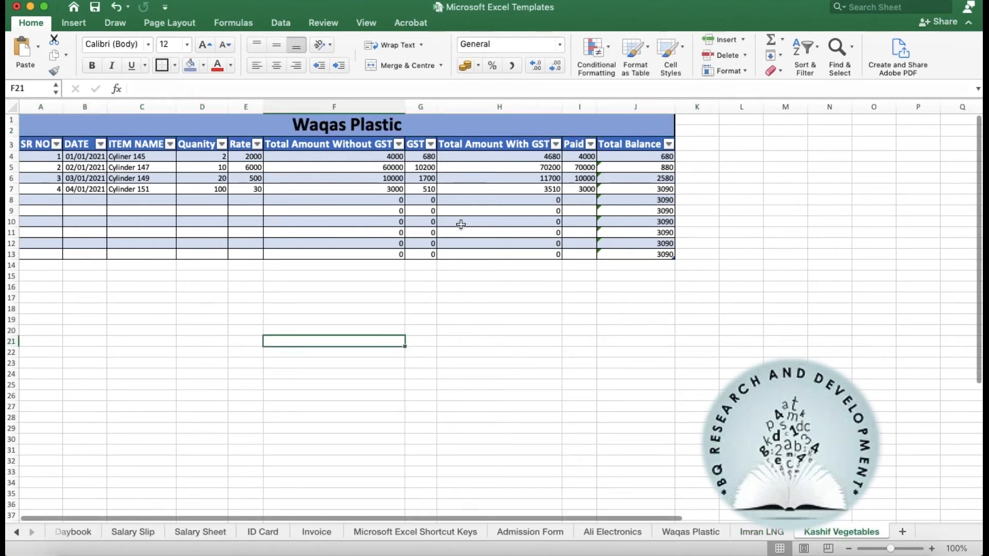
left_click(412, 120)
double_click(407, 120)
key("BackSpace")
key("BackSpace")
key("BackSpace")
key("BackSpace")
key("BackSpace")
key("BackSpace")
key("BackSpace")
key("BackSpace")
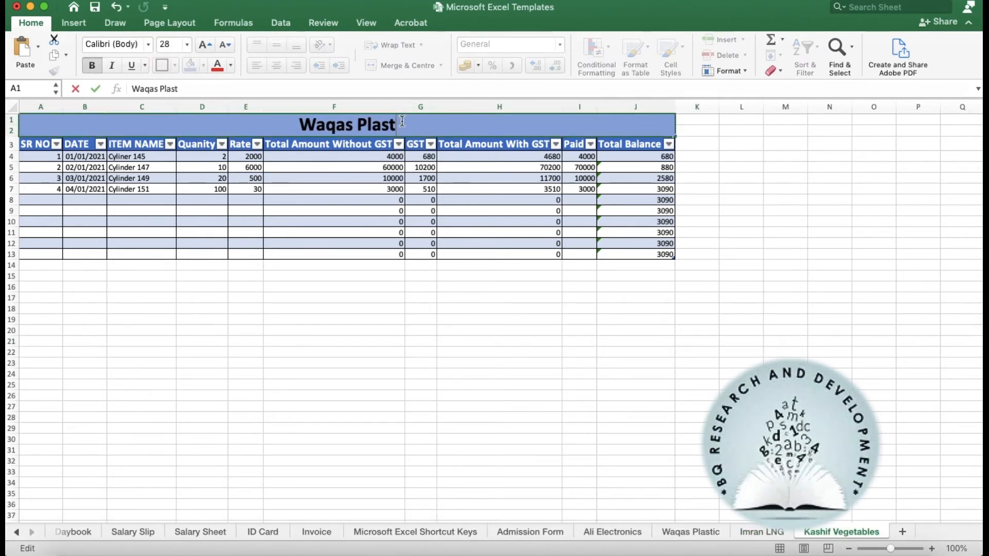
key("BackSpace")
key("BackSpace")
key("BackSpace")
key("BackSpace")
key("BackSpace")
type("Kash")
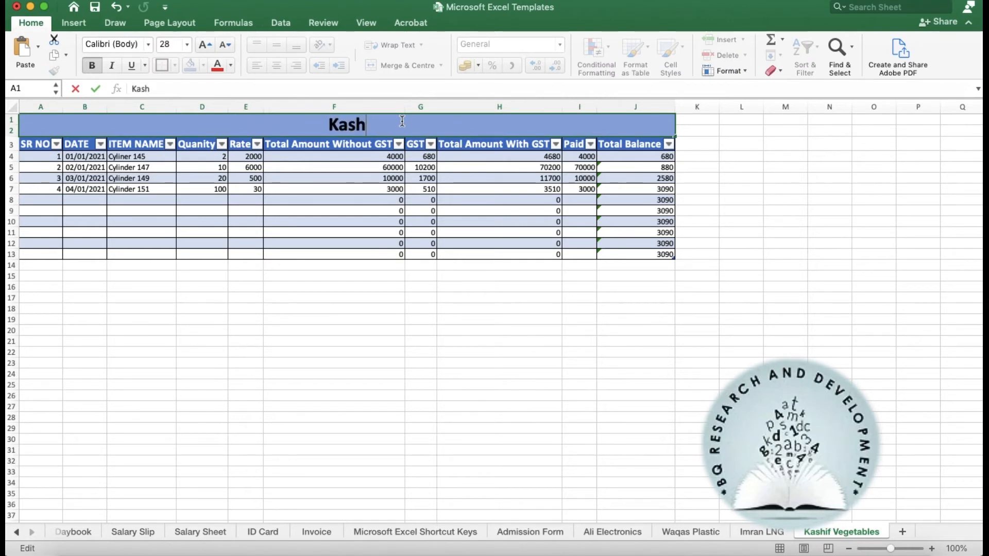
type("if Vege")
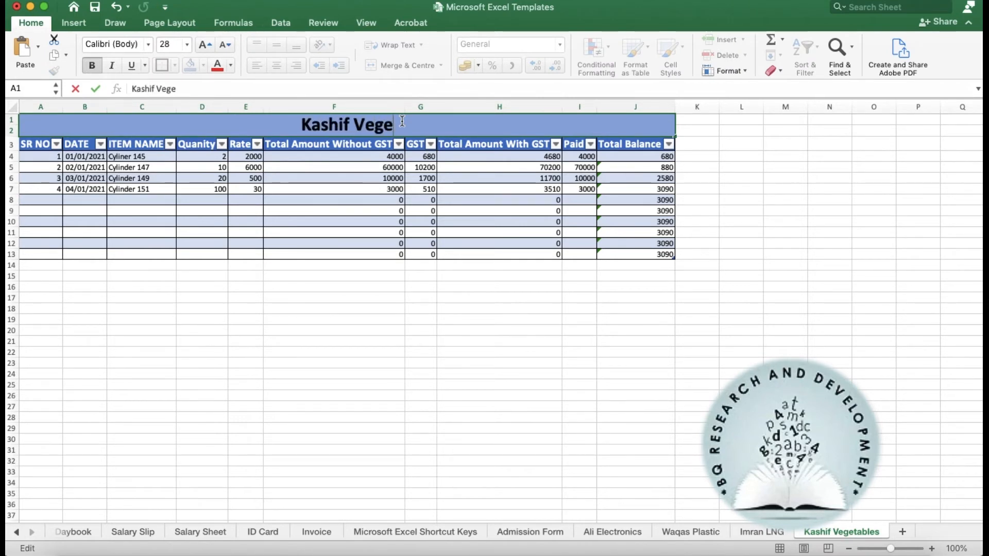
type("tables")
key("Return")
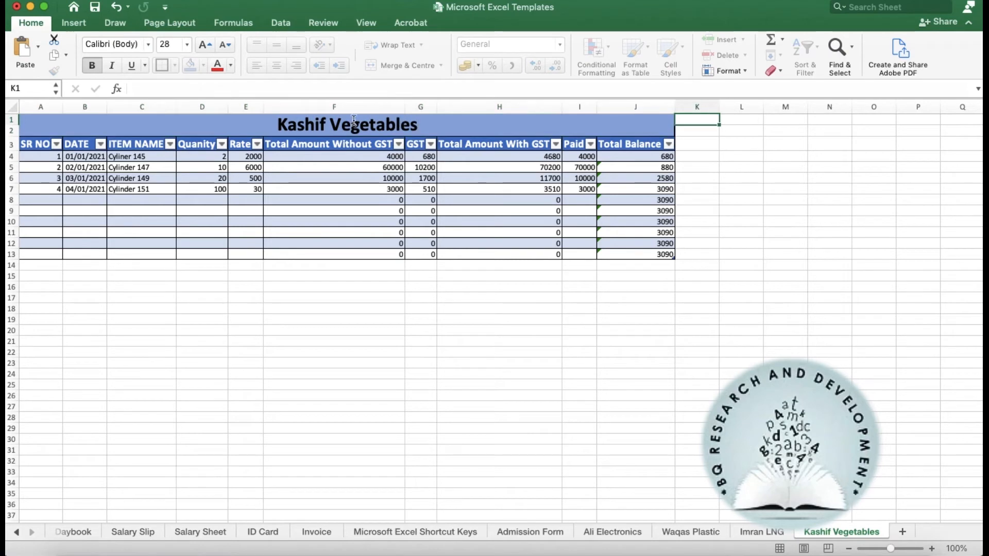
- Replace the four item names on the Kashif Vegetables sheet with Potato, Tomato, Cucumber and Carrot
left_click(131, 155)
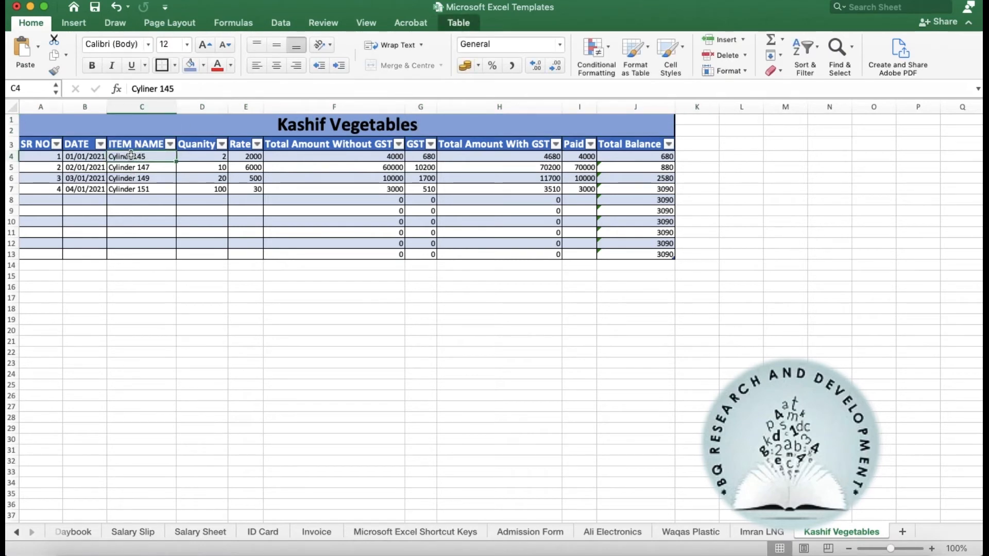
type("Potato")
key("Tab")
key("Return")
type("Tomato")
key("Tab")
key("Return")
type("Cucumber")
key("Return")
type("CuCar")
key("Tab")
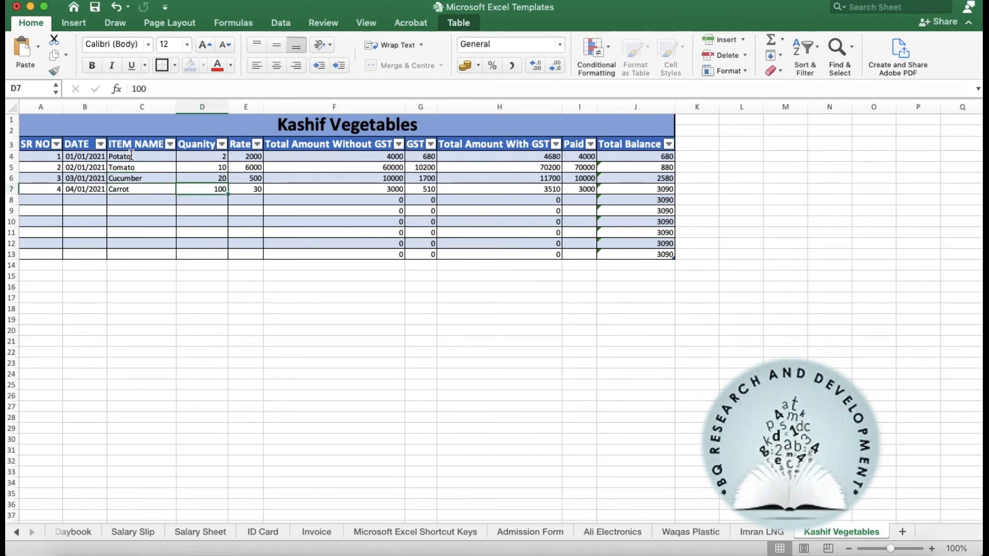
- Set the rates of Potato, Tomato and Cucumber to 40, 50 and 60
key("Up")
key("Up")
key("Up")
key("Right")
type("40")
key("Tab")
key("Down")
key("Left")
type("50")
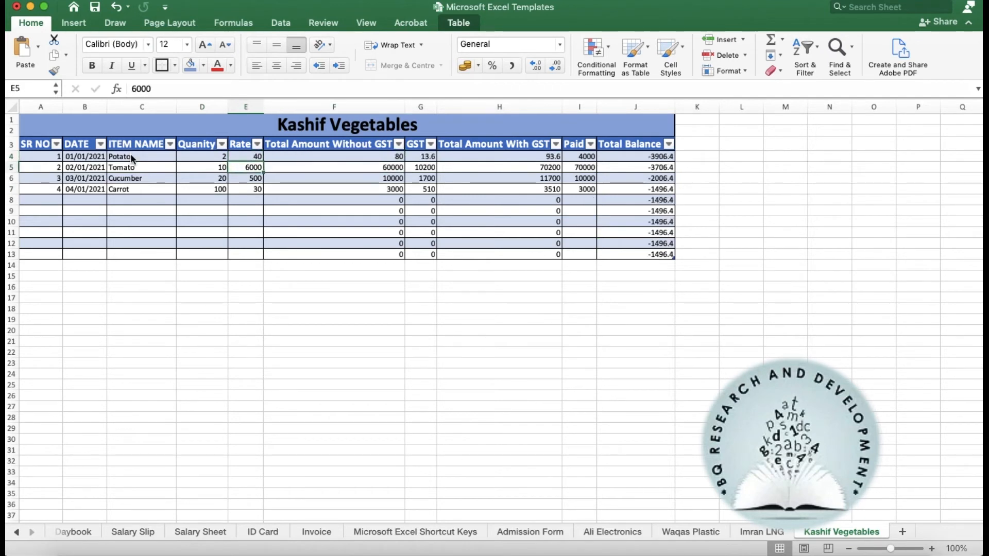
key("Tab")
key("Down")
key("Left")
type("60")
key("Tab")
key("Down")
key("Left")
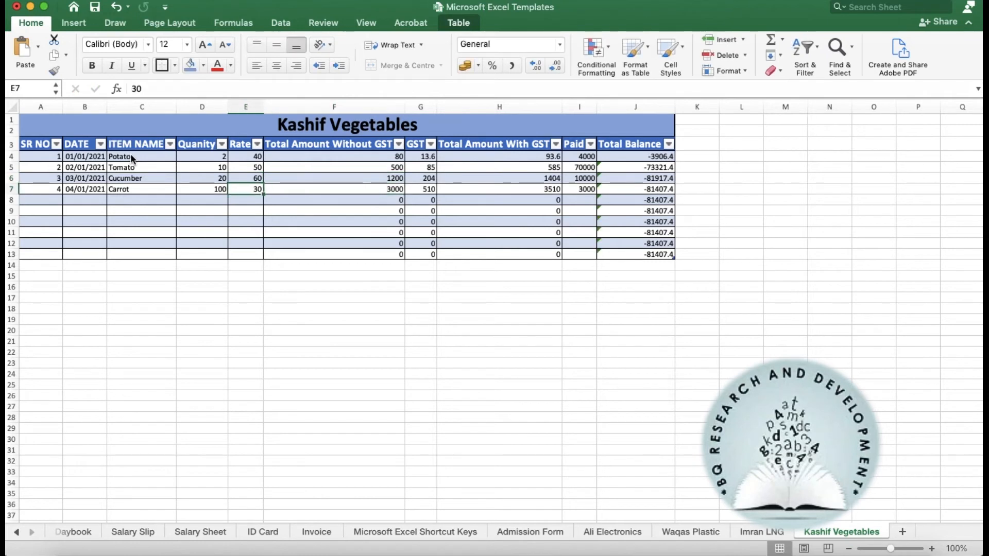
type("7-")
key("Tab")
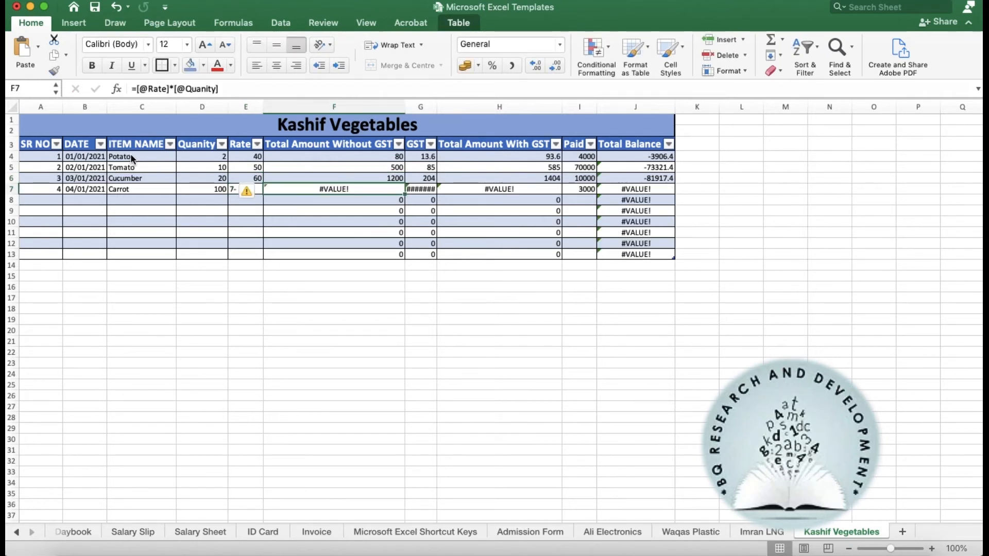
key("super+z")
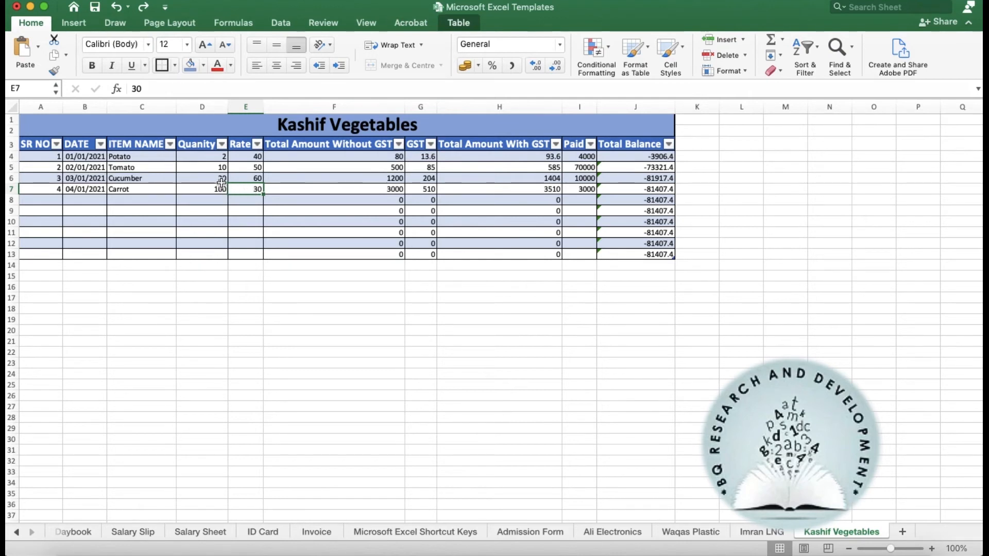
- Set the rate of Carrot to 70
double_click(250, 189)
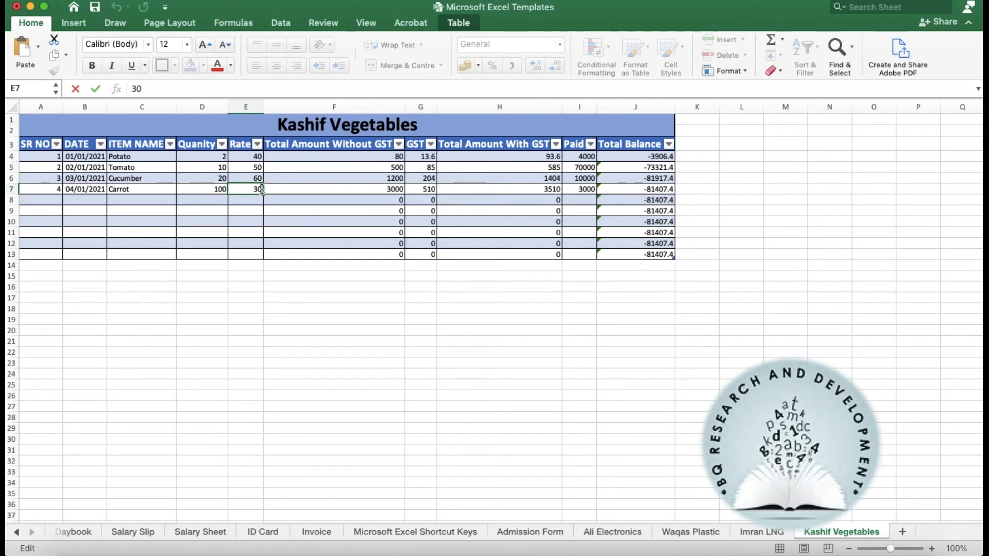
type("7")
key("Tab")
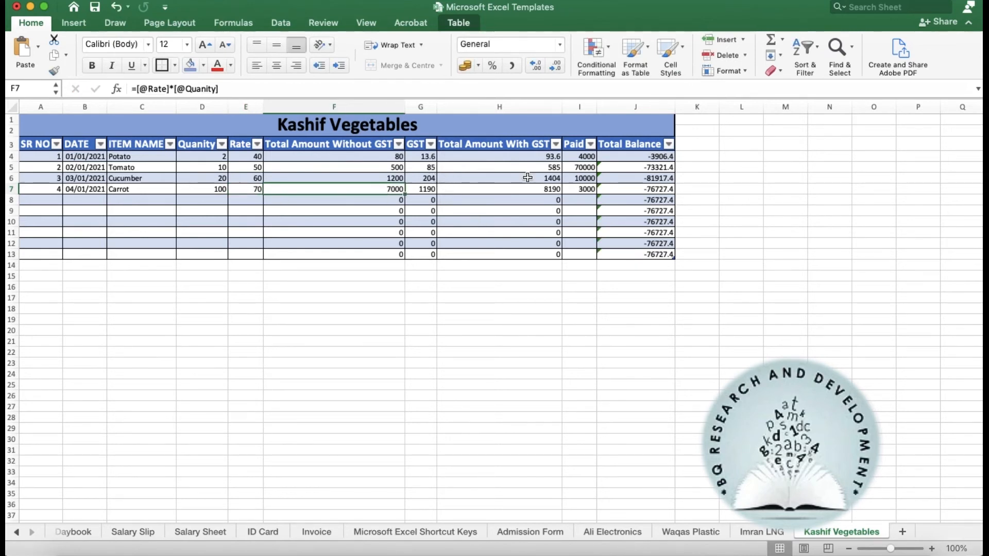
- Set the Paid amount of the Potato row to 80
left_click(575, 167)
left_click(585, 159)
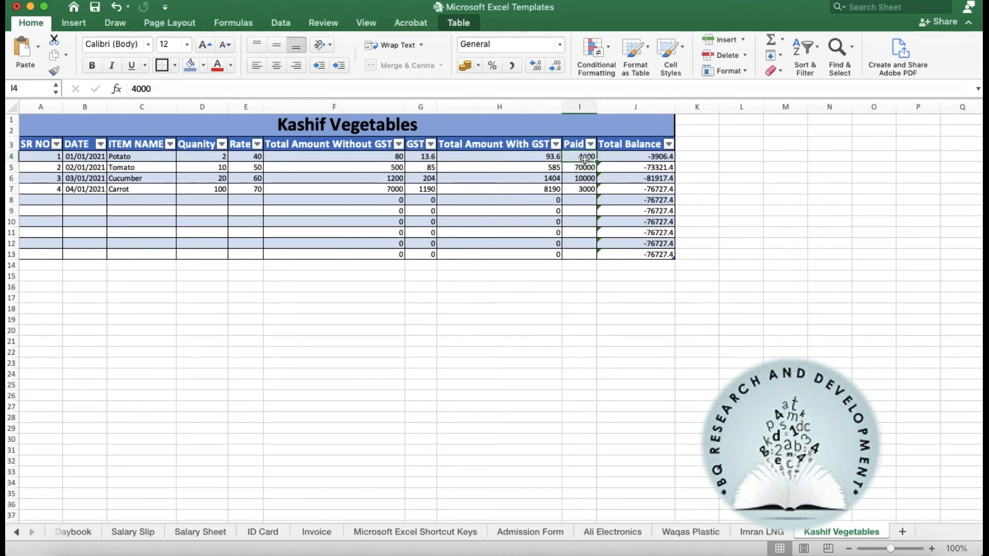
type("80")
key("Tab")
key("Return")
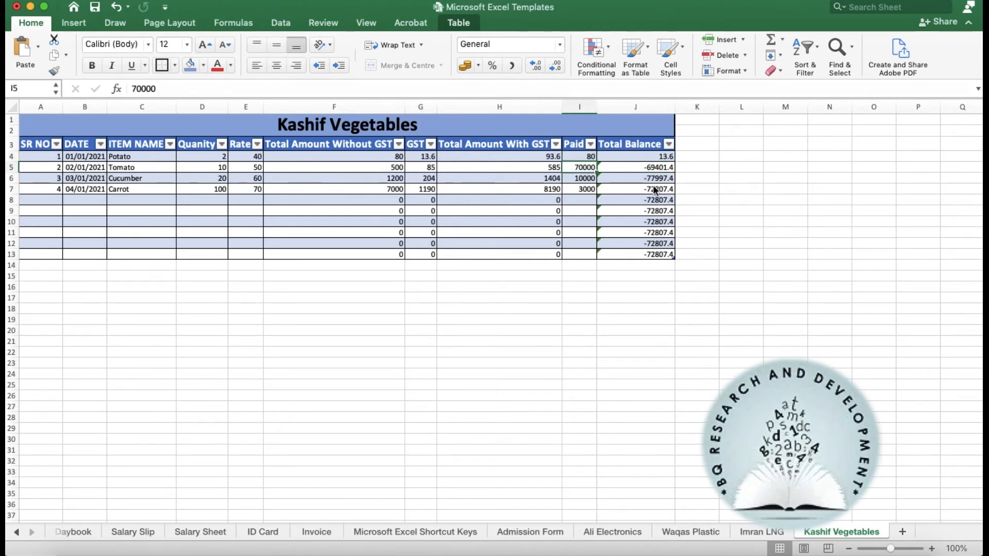
- Set the Paid amounts of the Tomato and Cucumber rows to 500 and 1400
type("500")
key("Tab")
key("Return")
type("140")
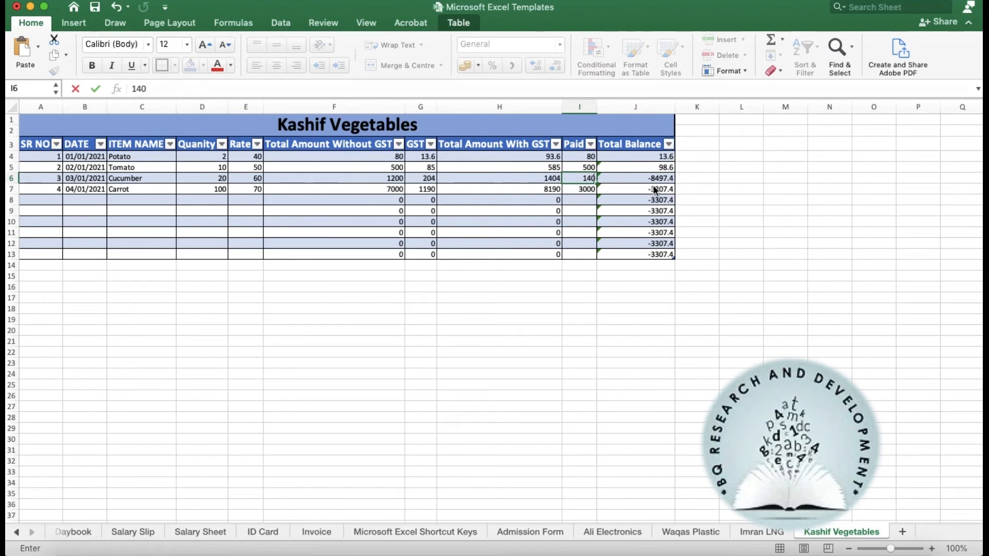
key("Tab")
key("Return")
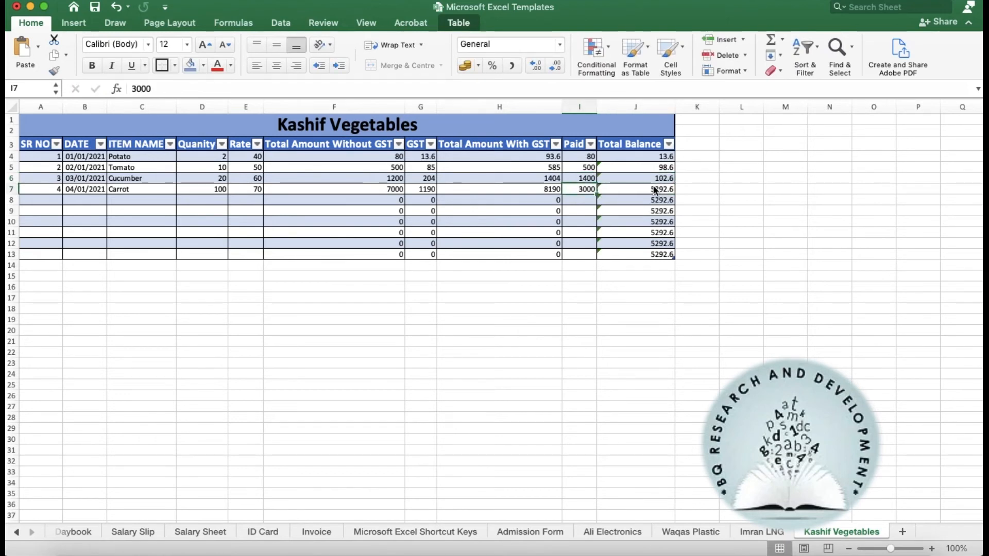
key("Left")
key("Right")
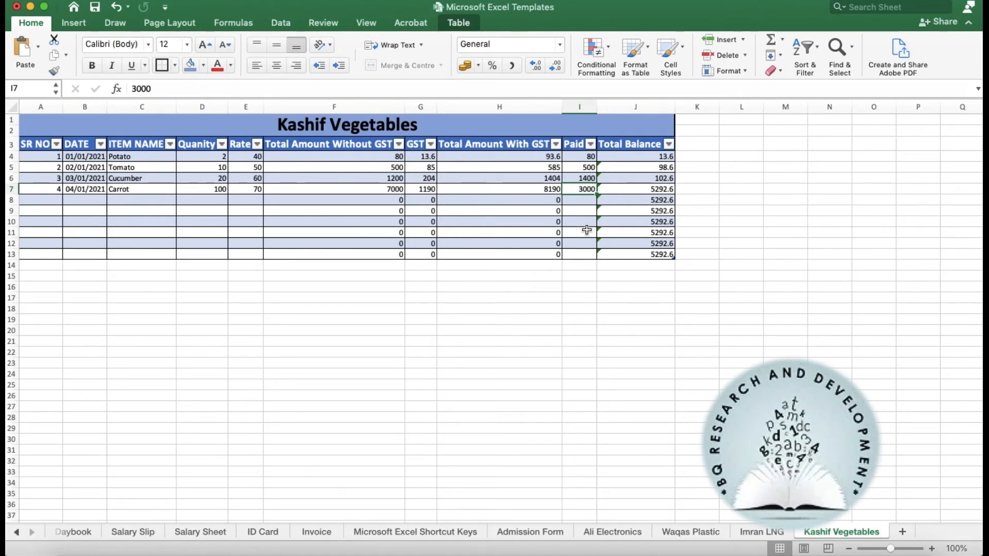
- Add a new worksheet after the Kashif Vegetables sheet and name it Summary 1
left_click(902, 531)
right_click(854, 531)
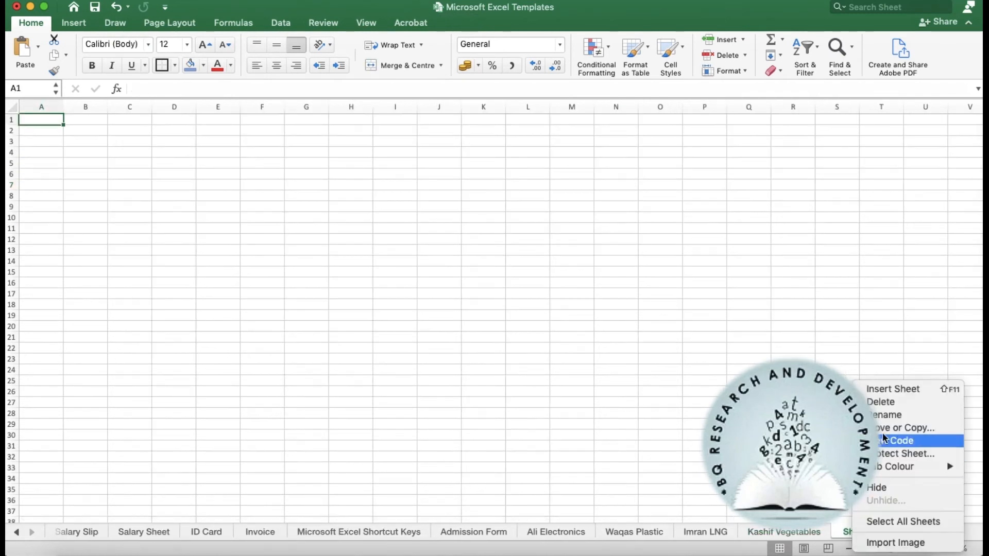
left_click(890, 415)
type("Summary")
key("Return")
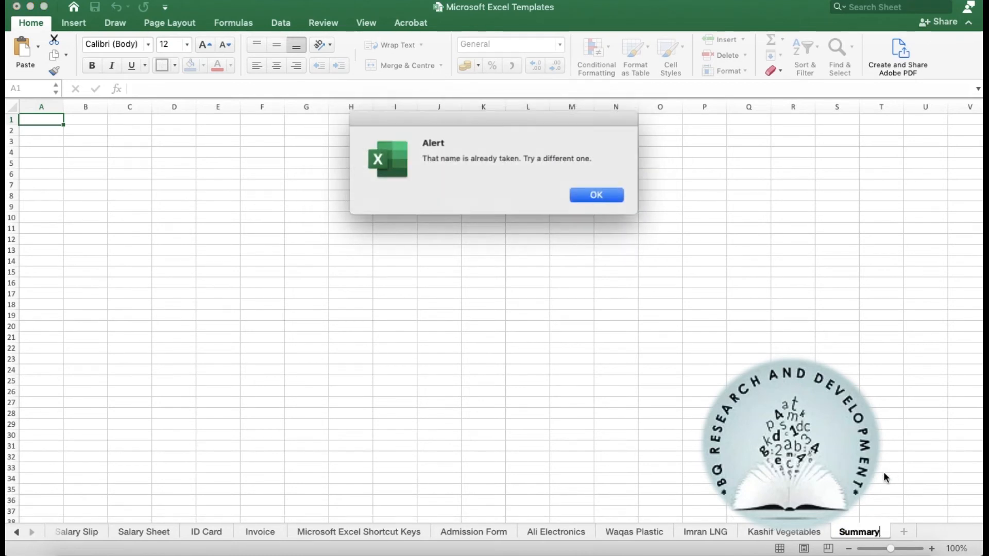
left_click(595, 194)
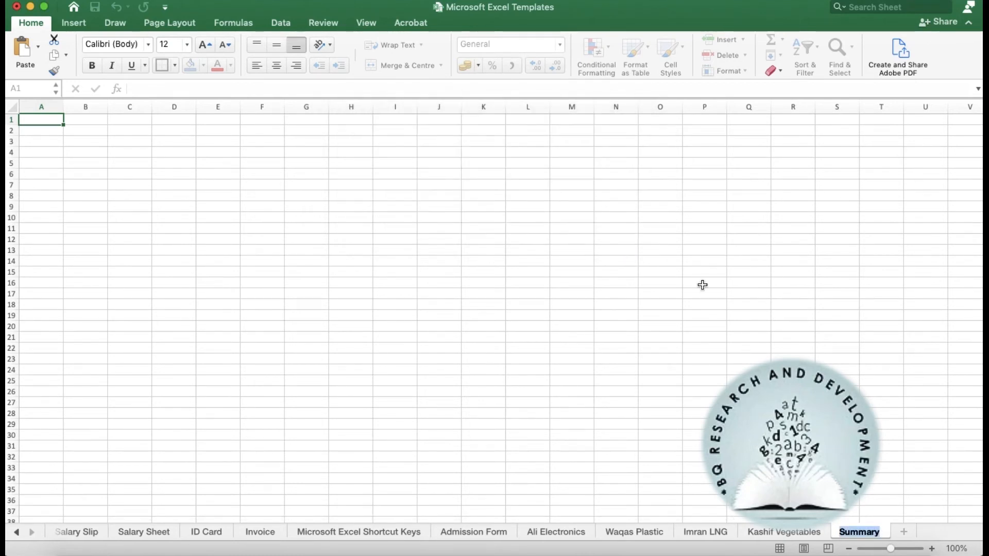
left_click(879, 530)
type("1")
key("Return")
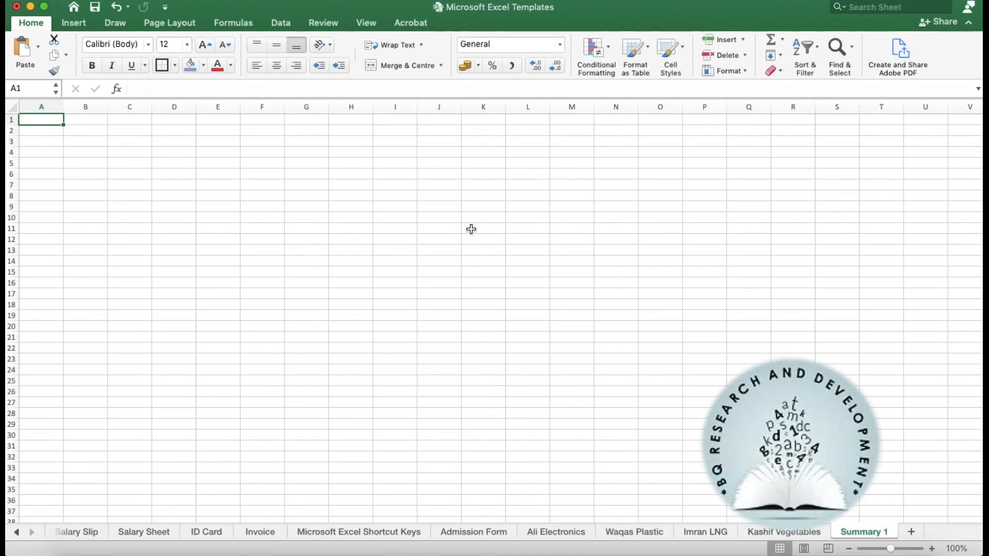
- Enter the column header Up to Date in cell A3 of the Summary 1 sheet
key("Return")
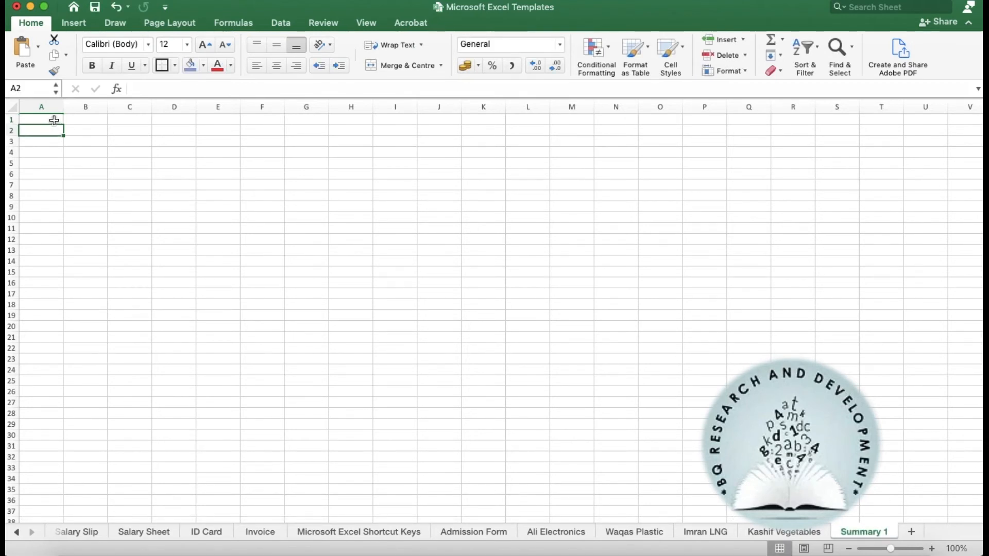
left_click(54, 120)
key("Return")
key("Return")
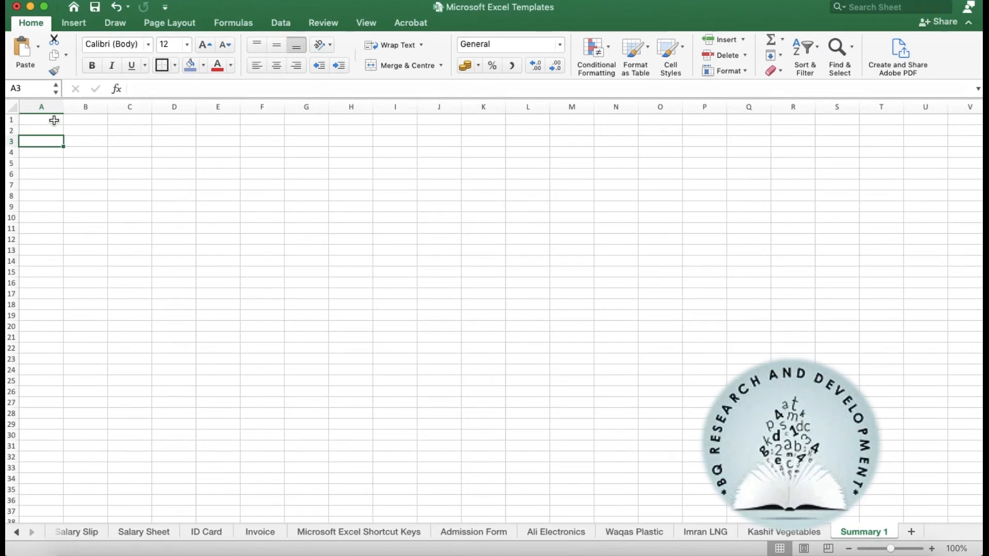
key("shift+Right")
key("shift+Left")
type("Up to Date")
key("Tab")
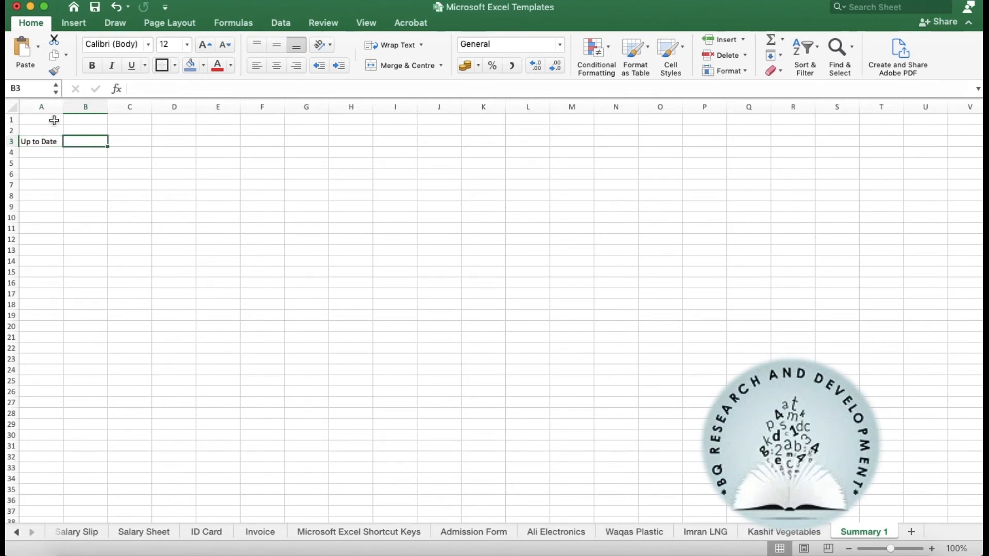
type("Balance")
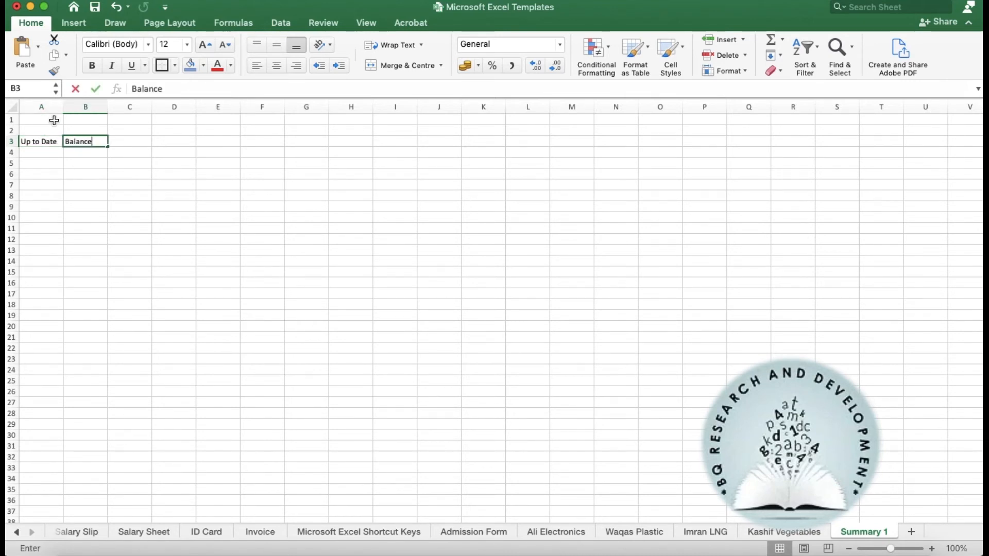
key("BackSpace")
key("BackSpace")
key("BackSpace")
key("BackSpace")
key("BackSpace")
key("BackSpace")
key("BackSpace")
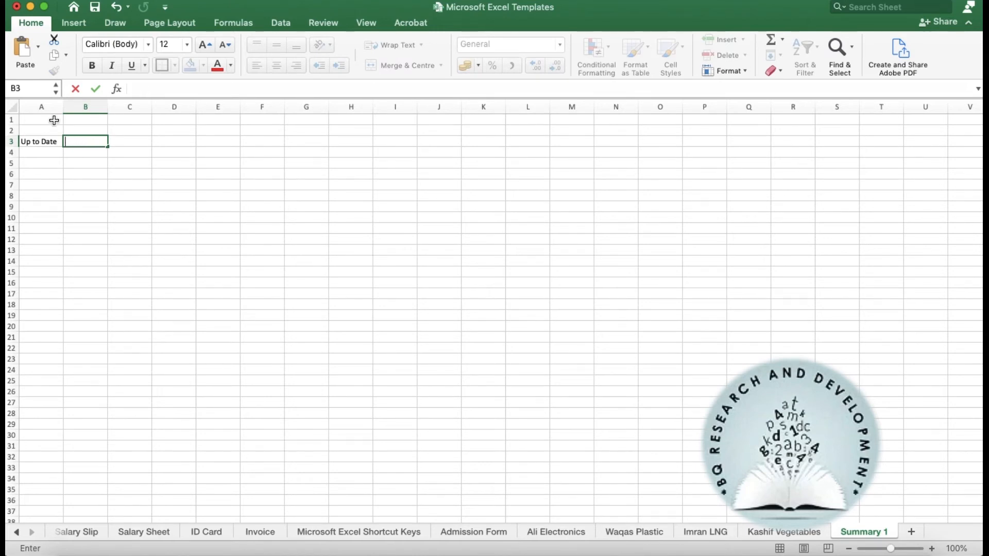
- Enter the header Total Amount with GST in cell B3 and fit column B to its text
type("Tota")
key("BackSpace")
type("k")
type("l Am")
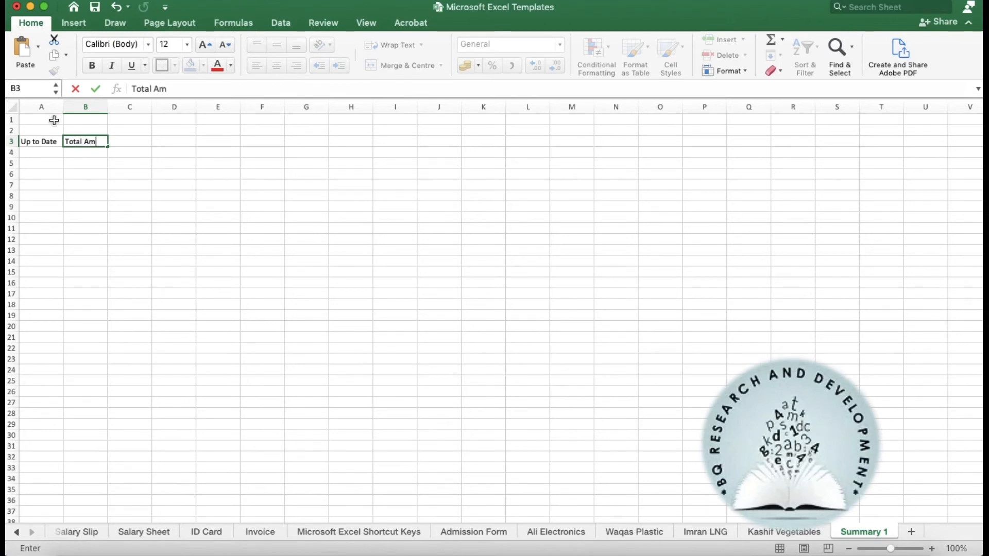
type("ou")
type("nt with GST")
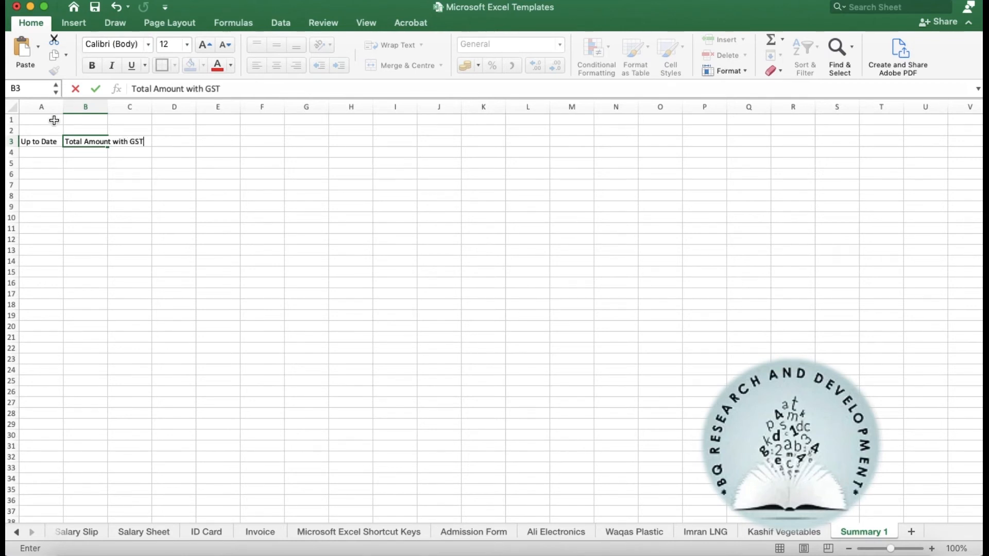
key("Tab")
double_click(109, 104)
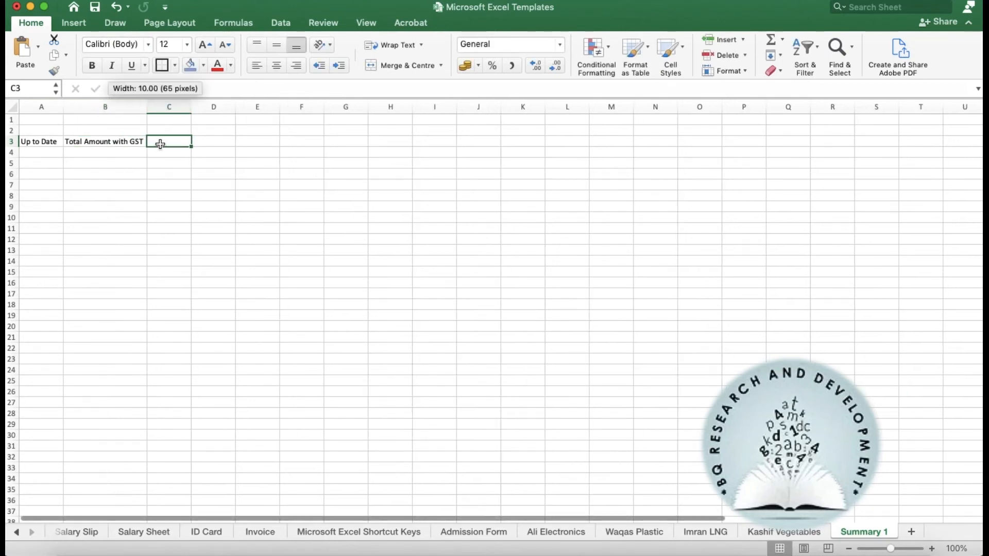
- Enter the headers Total Paid and Total Balance in cells C3 and D3
type("Tot")
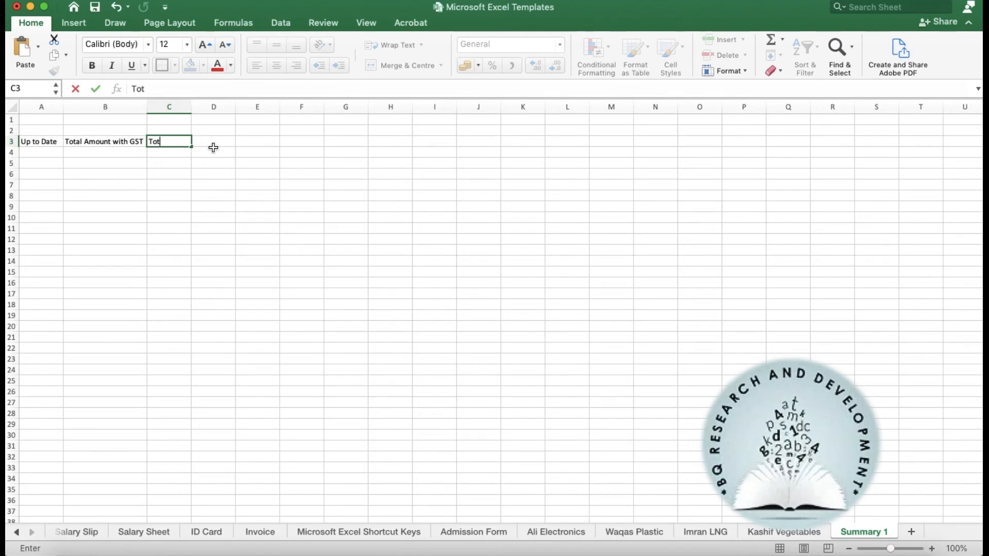
type("al Paid")
key("Tab")
type("Bal")
key("BackSpace")
key("BackSpace")
key("BackSpace")
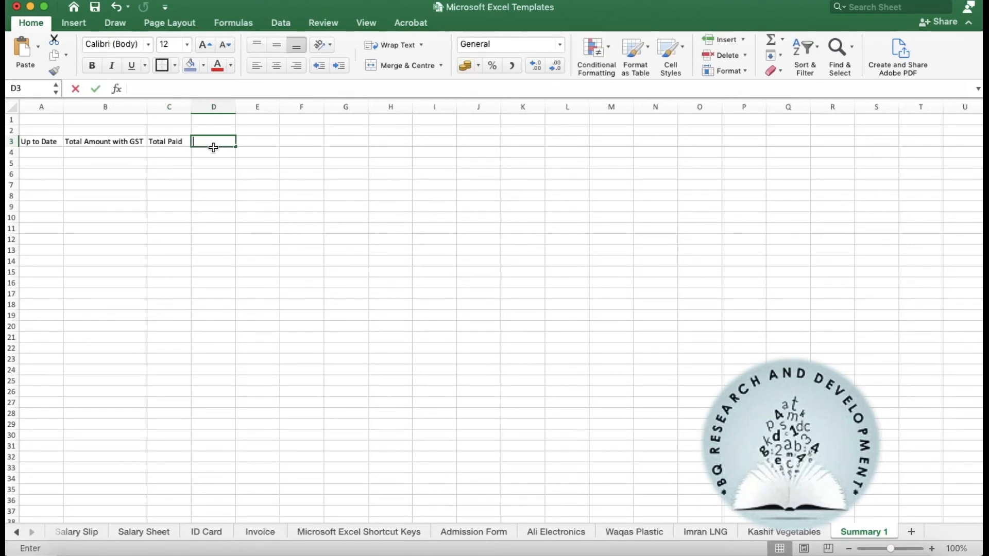
type("Total Balance")
key("Tab")
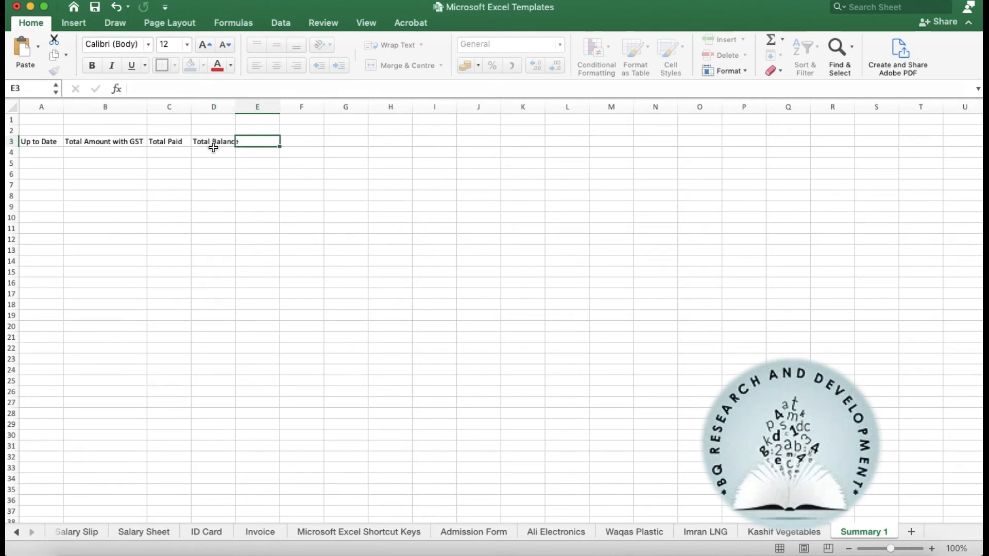
left_click(43, 143)
key("shift+Right")
key("shift+Right")
key("shift+Right")
key("shift+Down")
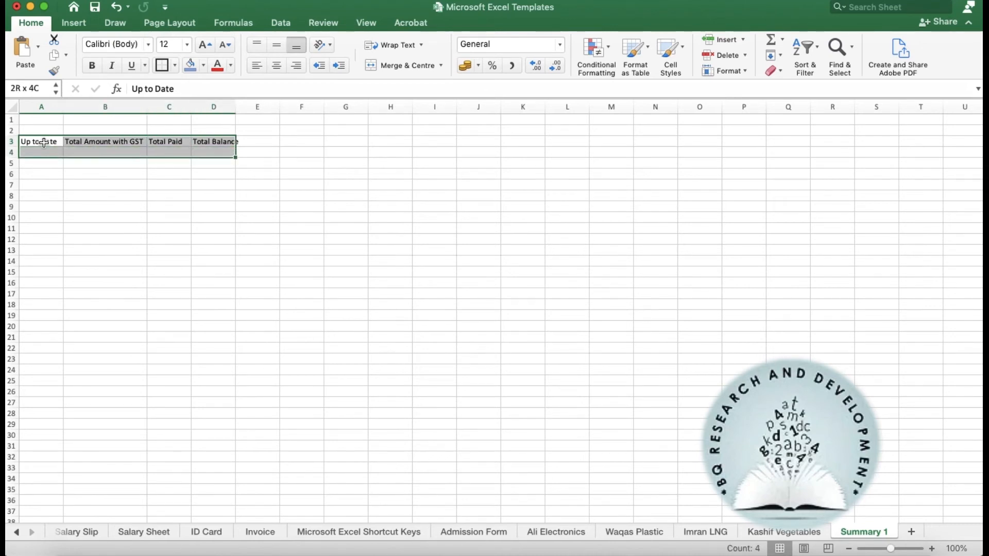
key("shift+Down")
key("shift+Up")
key("shift+Right")
key("shift+Left")
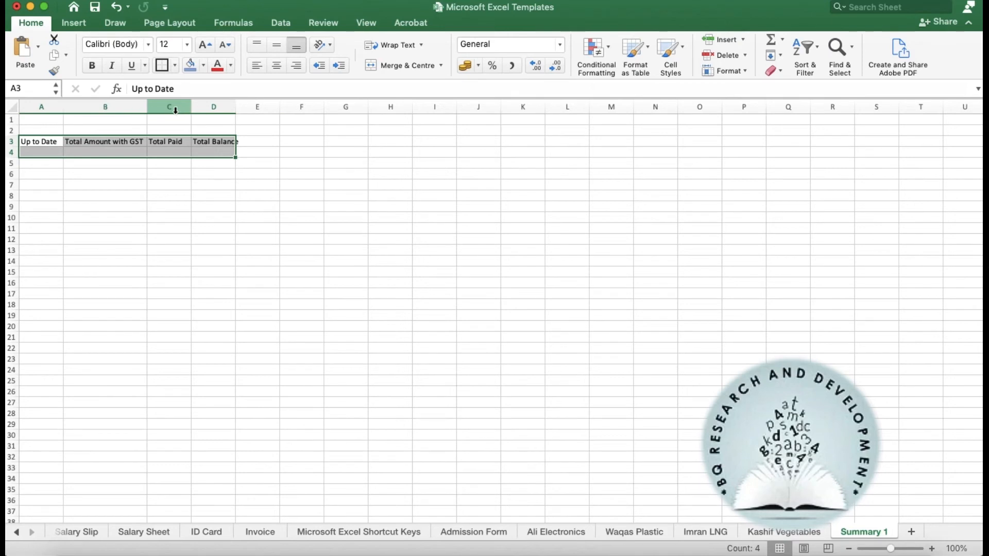
left_click(247, 141)
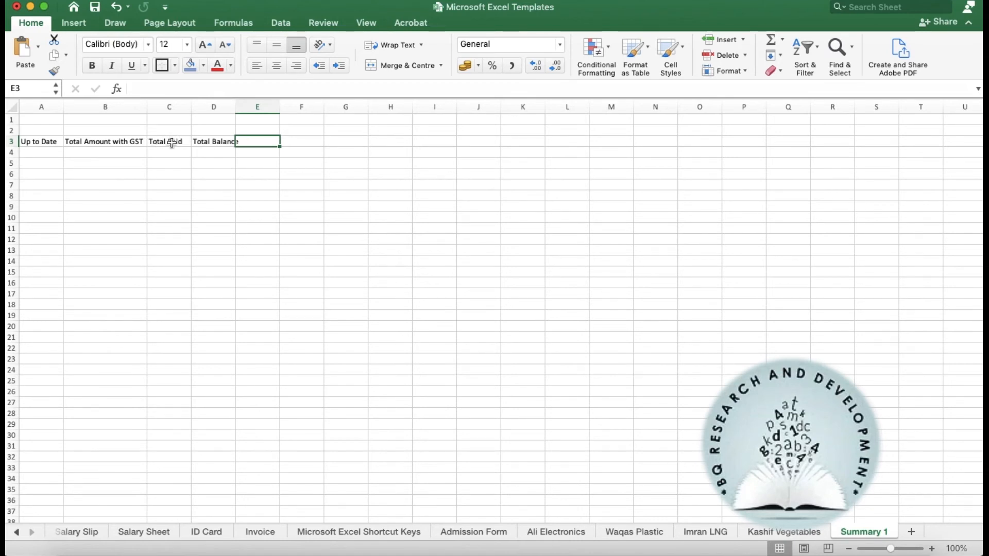
- Change the header in cell B3 to Total Amount without GST
double_click(126, 141)
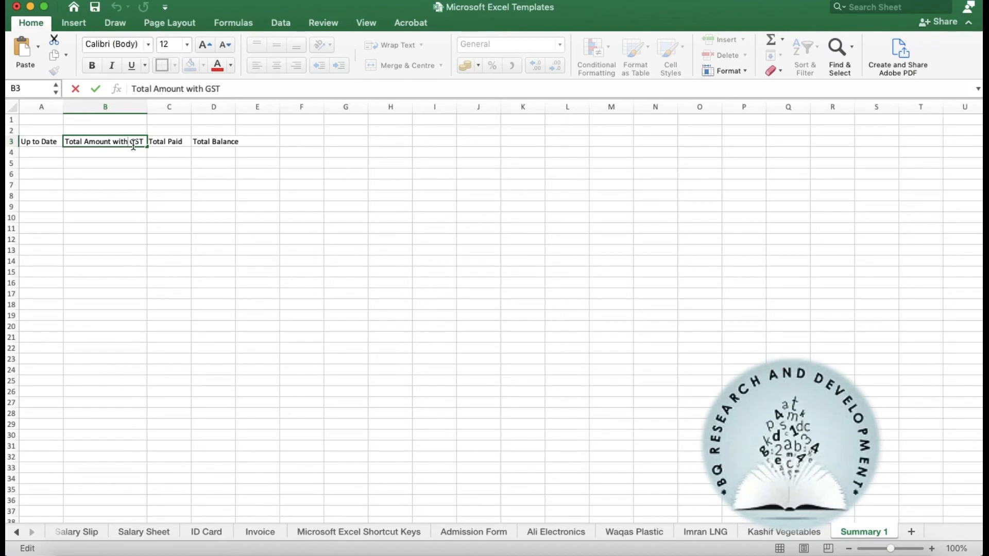
type("out")
left_click(164, 140)
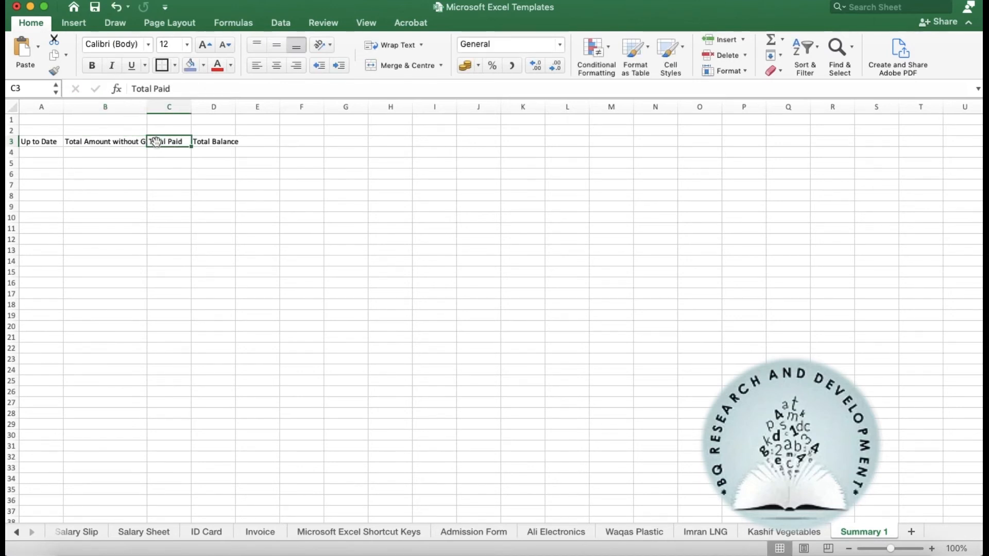
- Replace the header in C3 with Total GST 17% and widen columns B and C to fit their headers
right_click(155, 141)
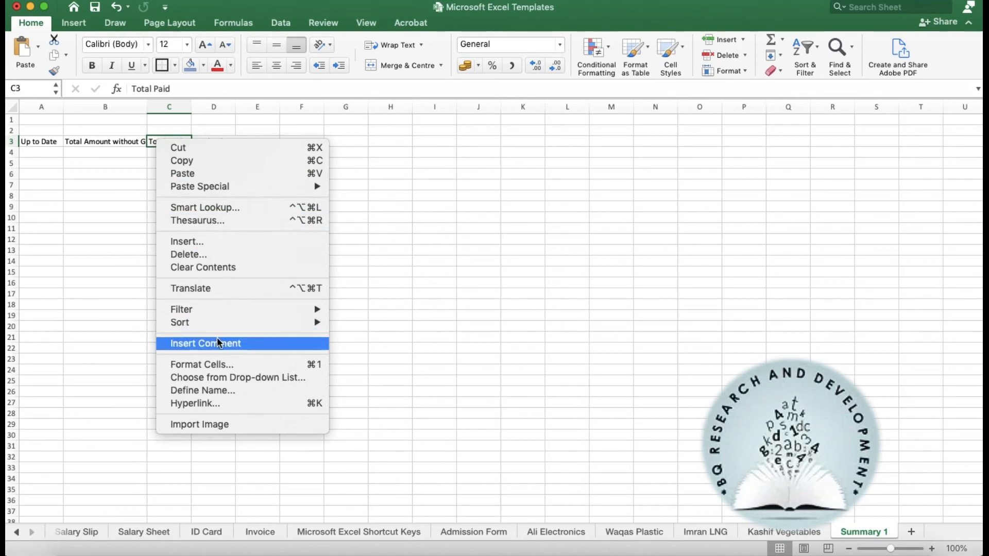
left_click(126, 197)
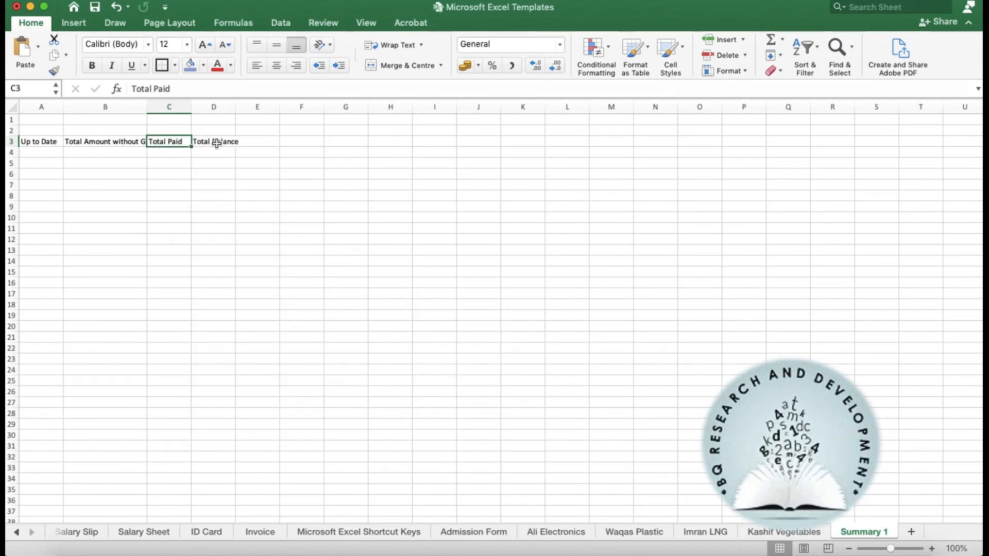
type("T")
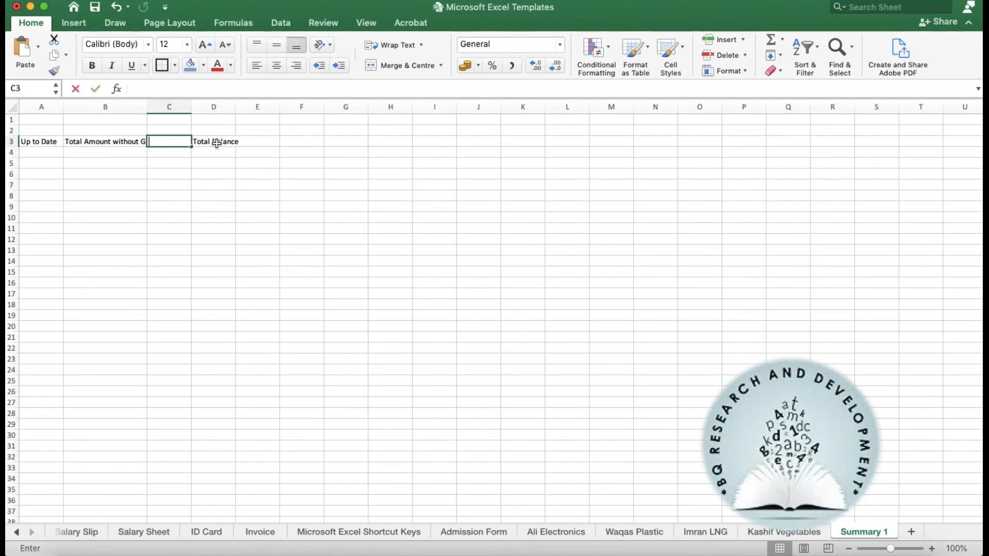
type("otal GST 17%")
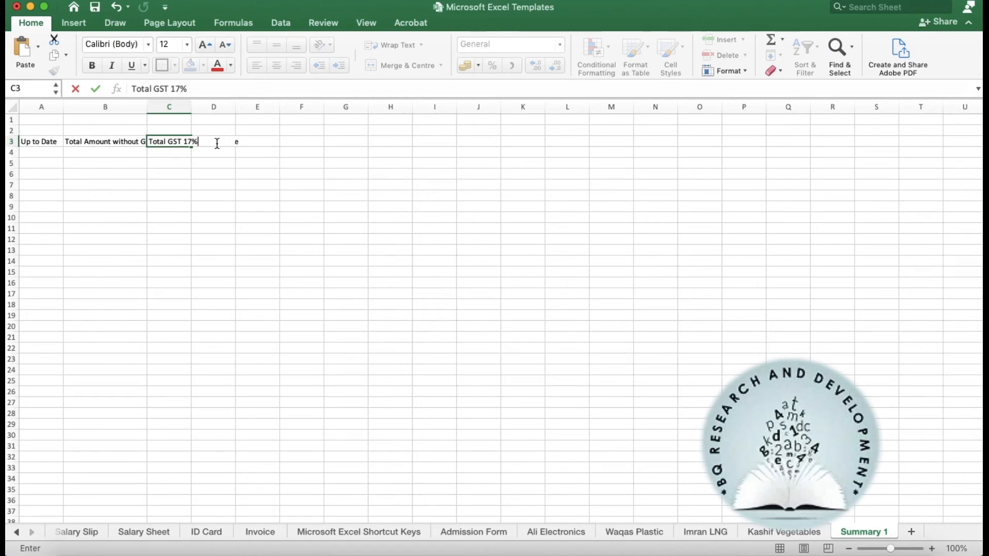
left_click(216, 143)
key("Left")
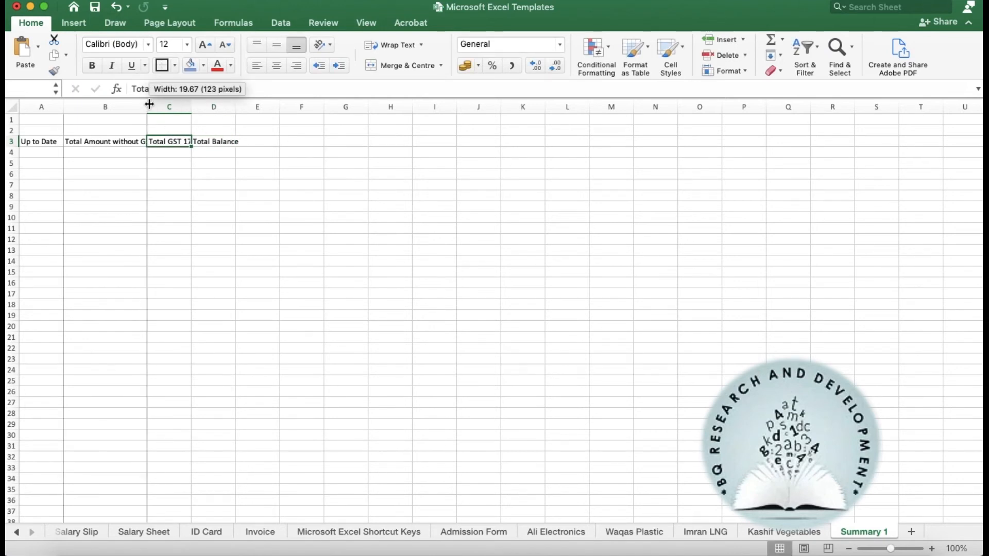
double_click(149, 105)
left_click_drag(202, 107, 214, 123)
- Set the headers in D3 and E3 to Total Paid and Total Balance, and fit column E to its text
left_click(240, 145)
key("BackSpace")
type("Total Paid")
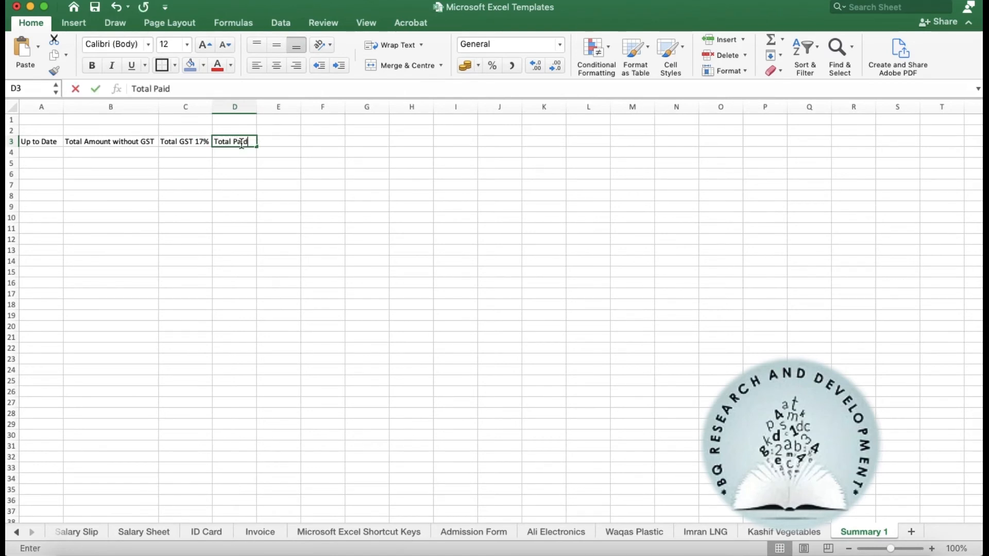
key("Tab")
type("Total Balance")
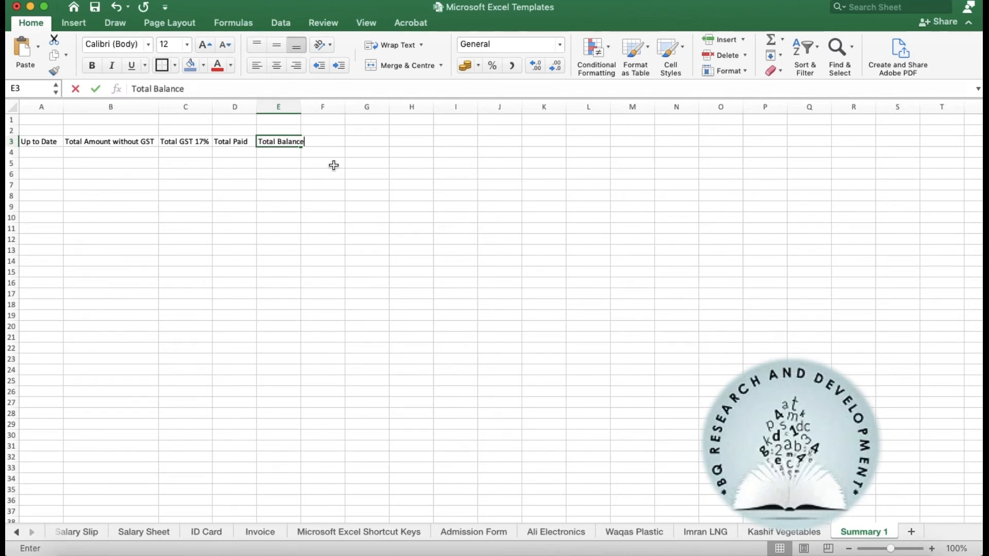
key("Tab")
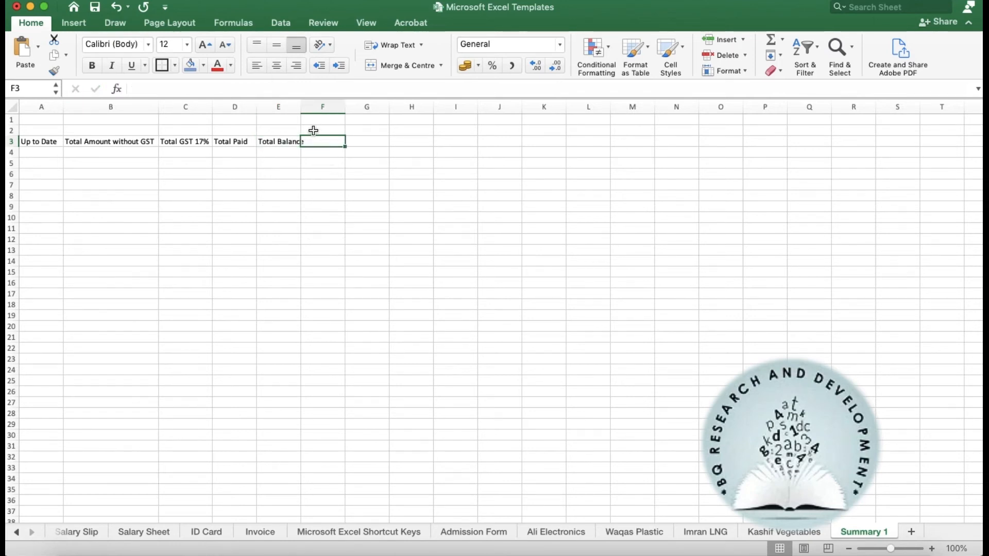
double_click(301, 107)
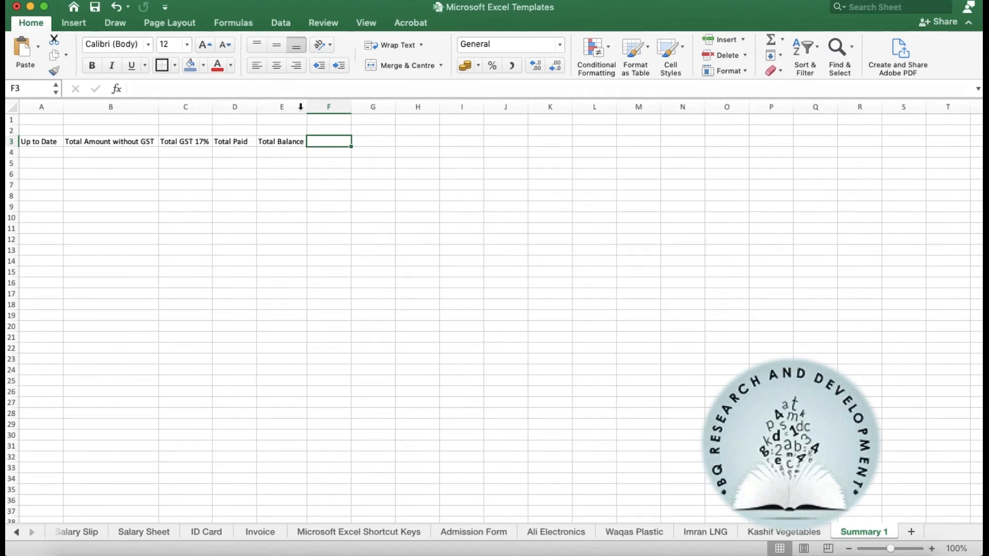
left_click(34, 122)
key("shift+Down")
key("shift+Right")
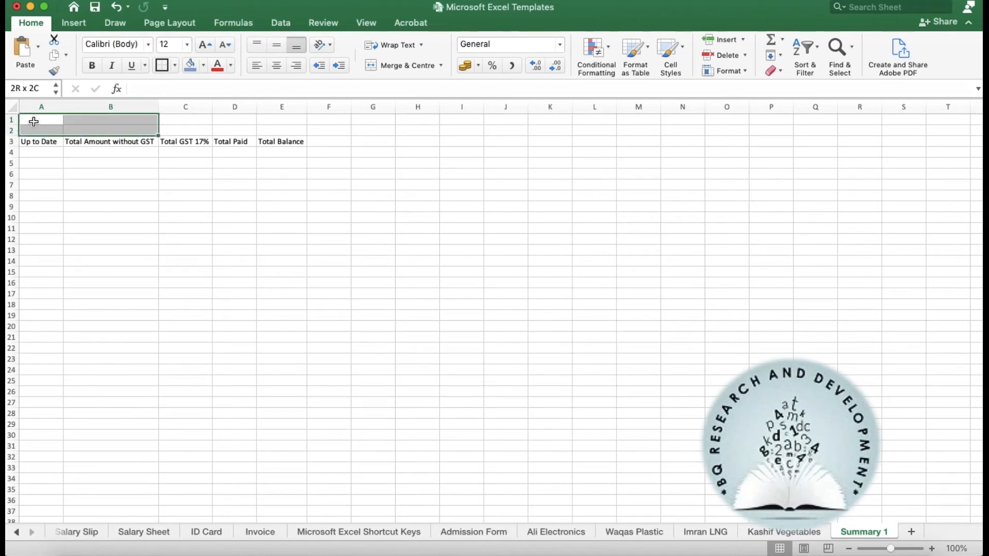
key("Down")
key("Down")
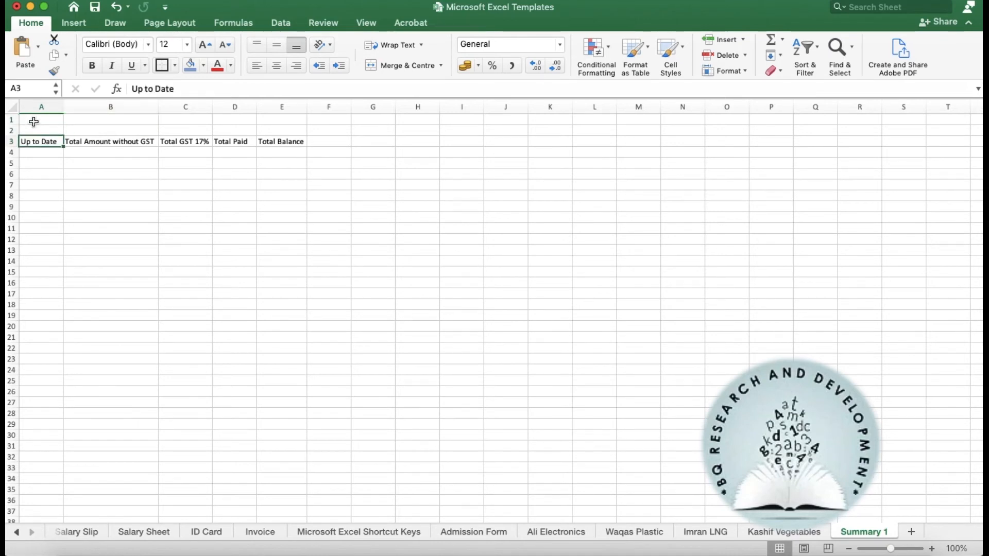
- Apply all borders to the range A3:E4
key("shift+Down")
key("shift+Right")
key("shift+Right")
key("shift+Right")
key("shift+Right")
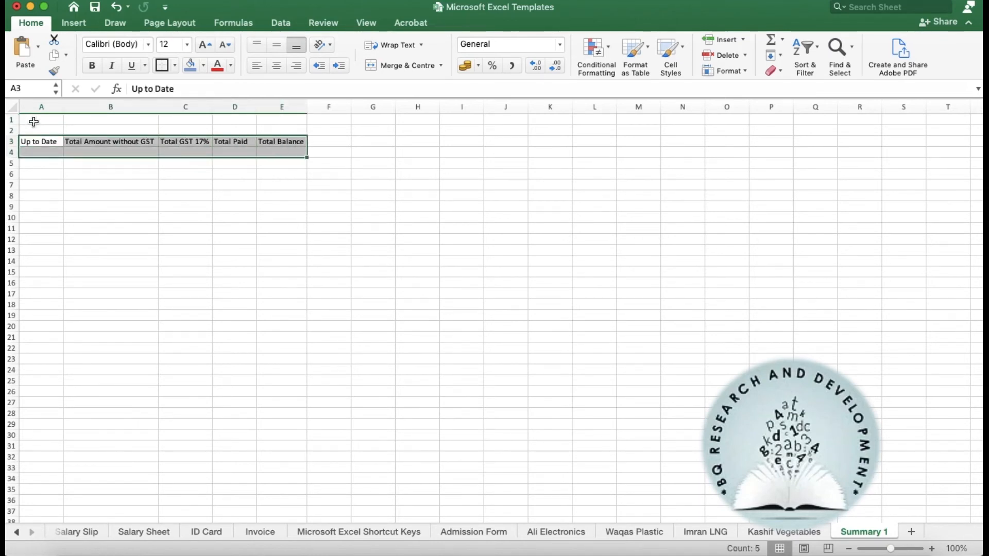
left_click(162, 65)
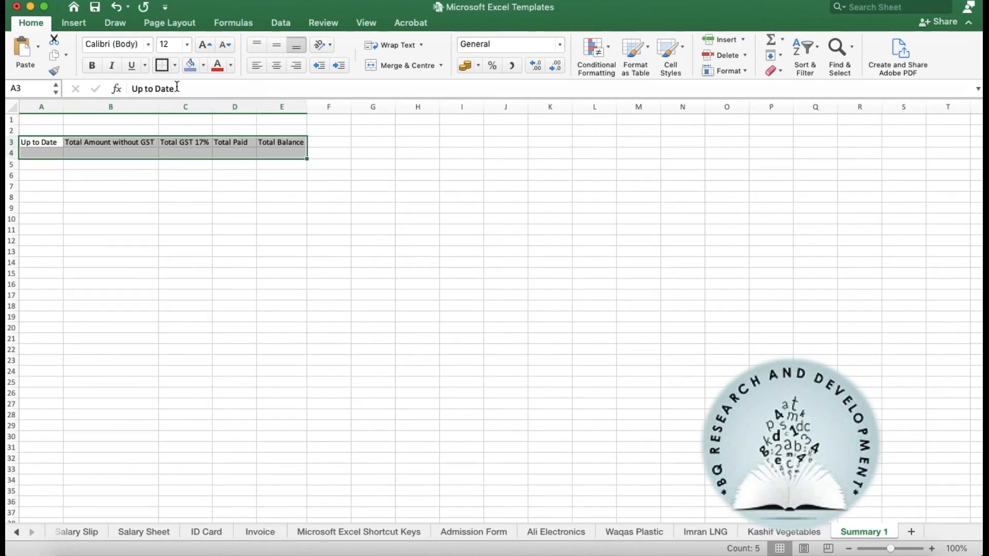
left_click(174, 65)
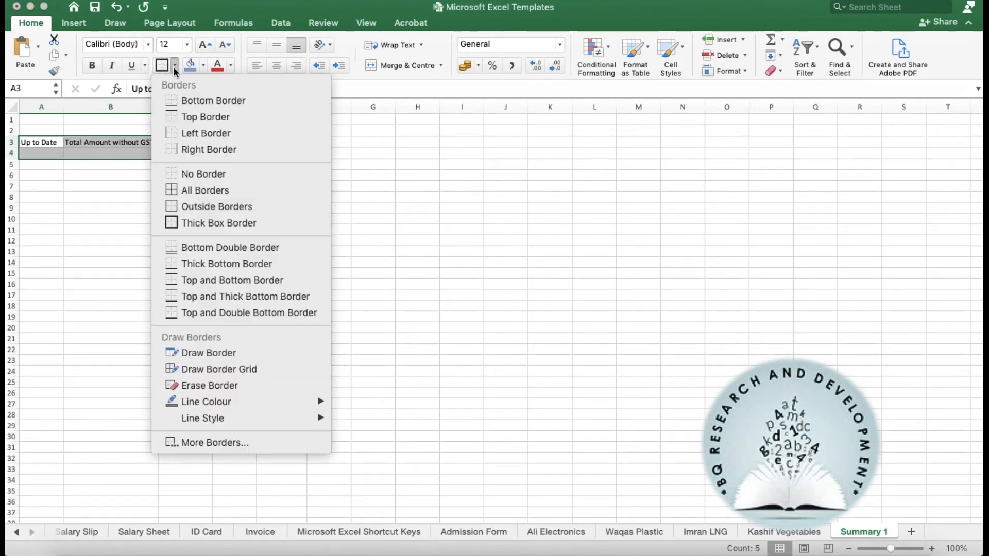
left_click(196, 191)
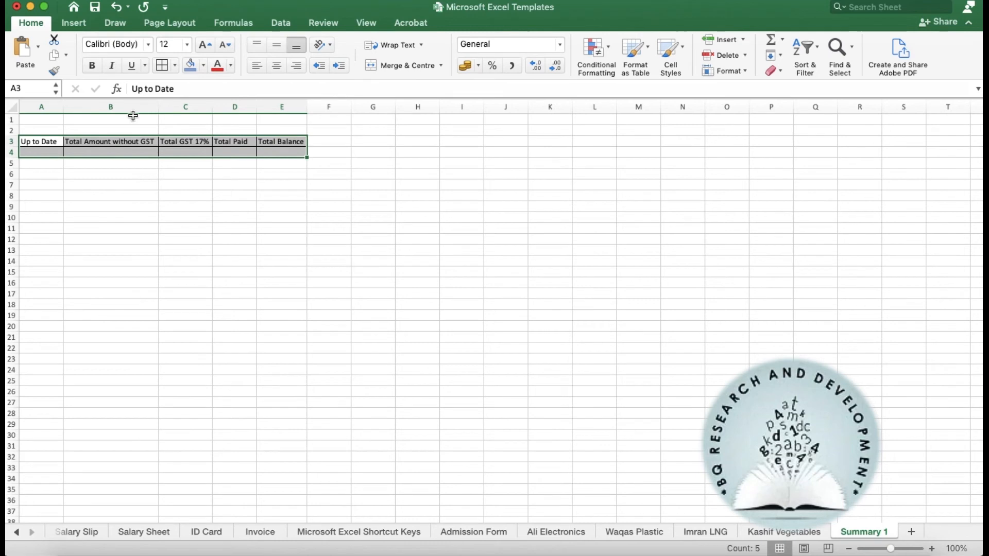
- Set the font size of A3:E4 to 18 and widen columns A, B, D and E to fit their headers
left_click(206, 45)
left_click(207, 45)
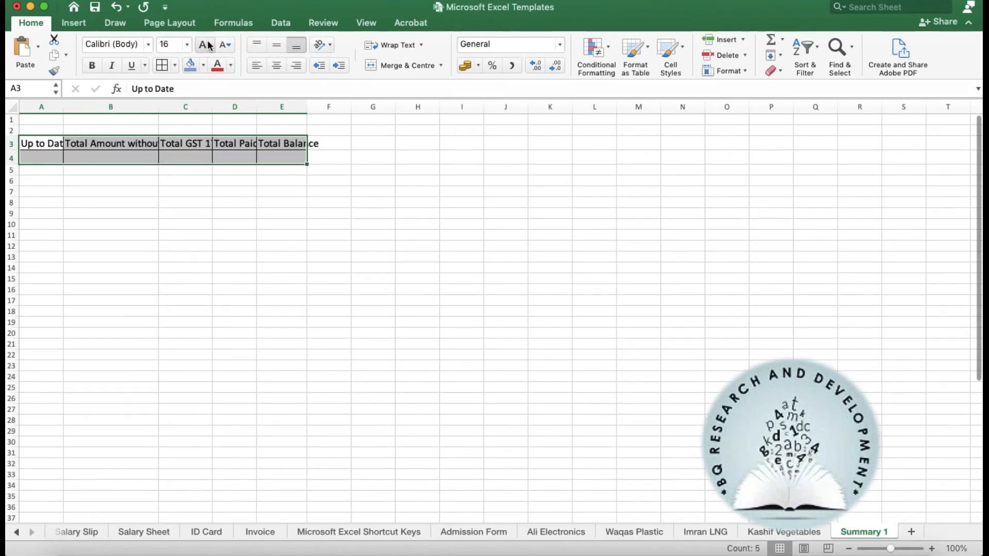
left_click(207, 45)
left_click_drag(308, 107, 331, 107)
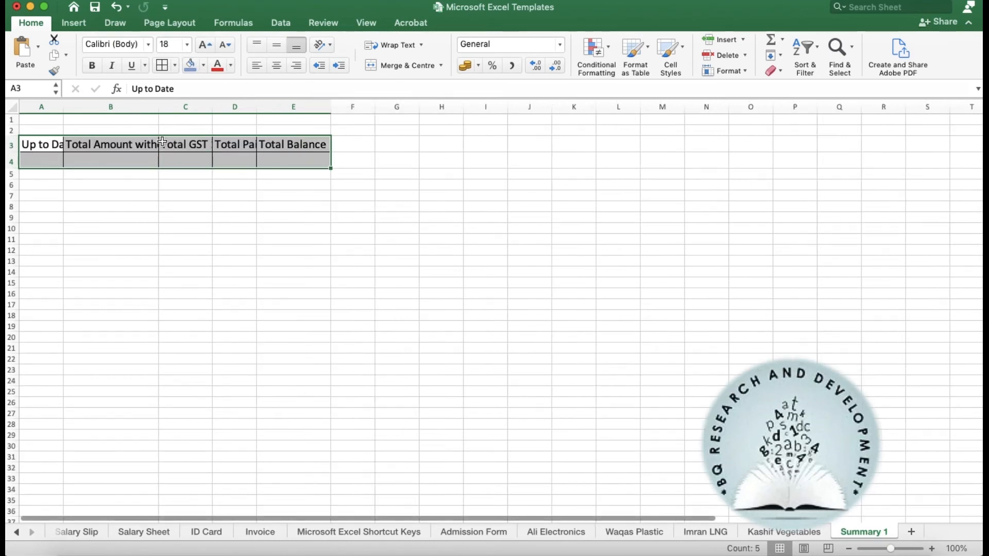
left_click_drag(161, 104, 161, 104)
double_click(161, 104)
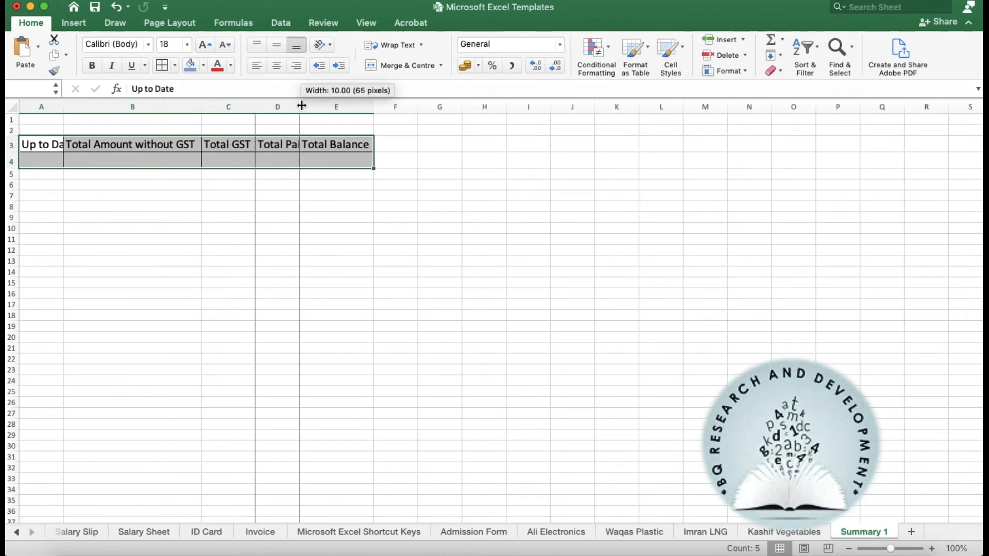
double_click(299, 106)
double_click(64, 106)
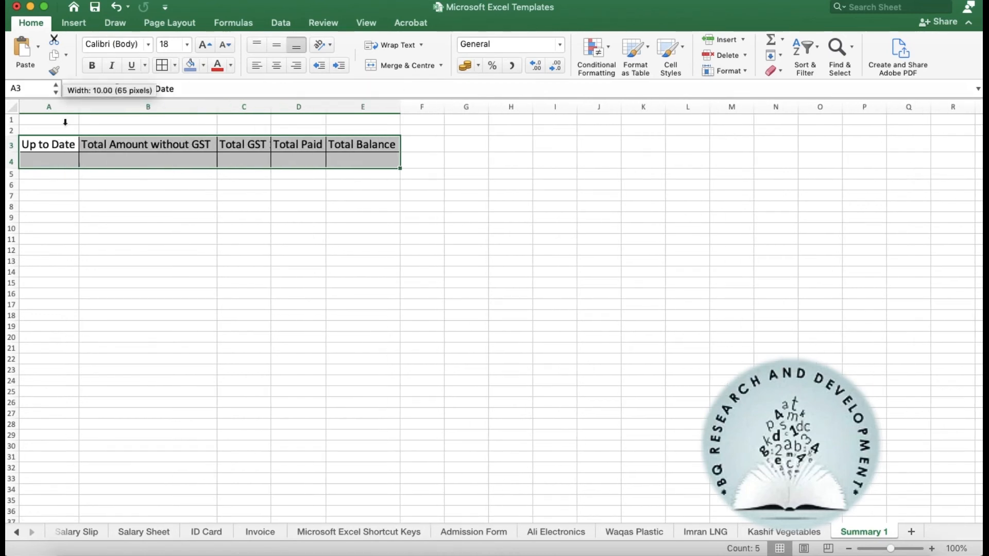
left_click(118, 216)
- Fill the header cells A3:E3 with the blue colour
left_click(50, 146)
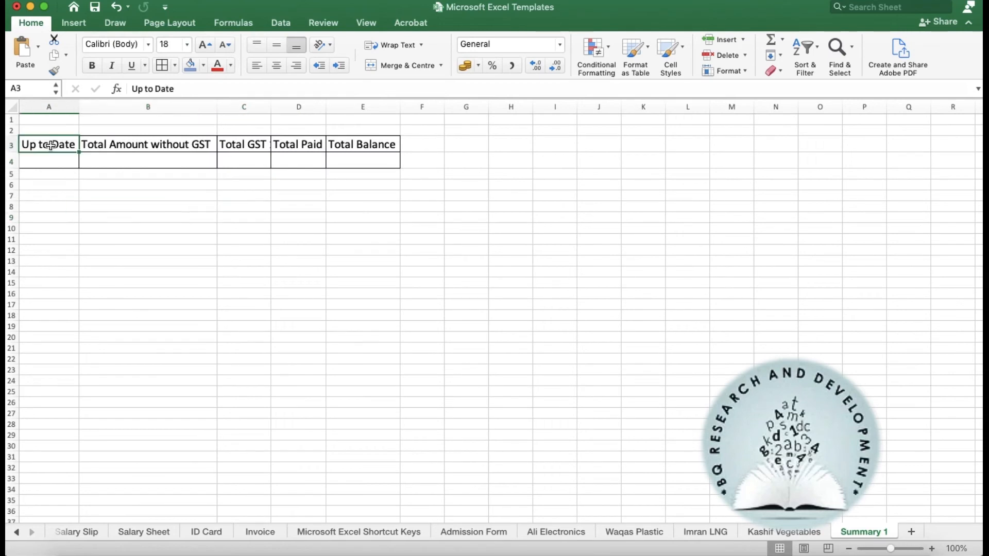
key("shift+Right")
key("shift+Right")
key("shift+Right")
key("shift+Right")
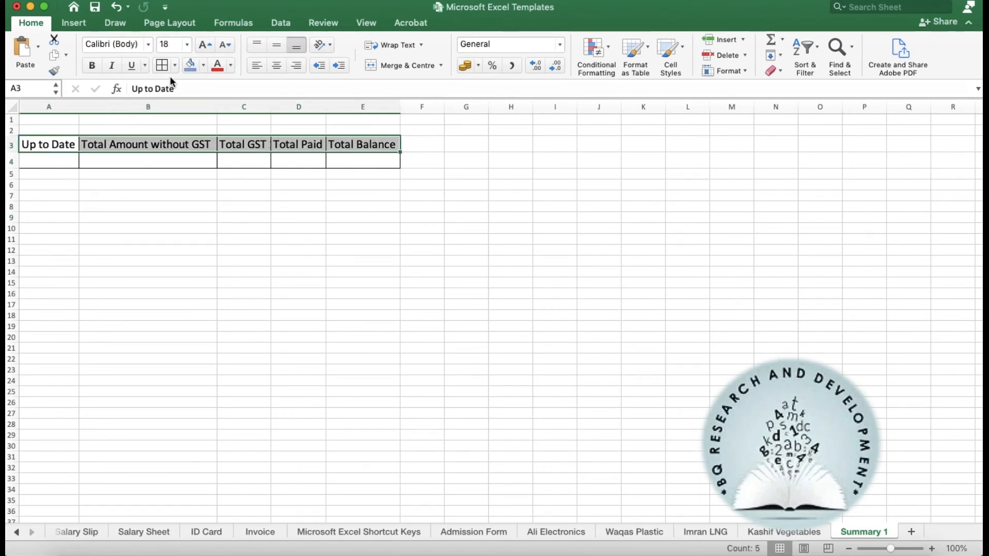
left_click(189, 65)
- Merge and centre the range A1:E2 above the headers and enter the title ALI ELECTRONICS
left_click_drag(51, 122, 52, 121)
key("shift+Right")
key("shift+Right")
key("shift+Right")
key("shift+Right")
key("shift+Right")
key("shift+Left")
left_click(382, 64)
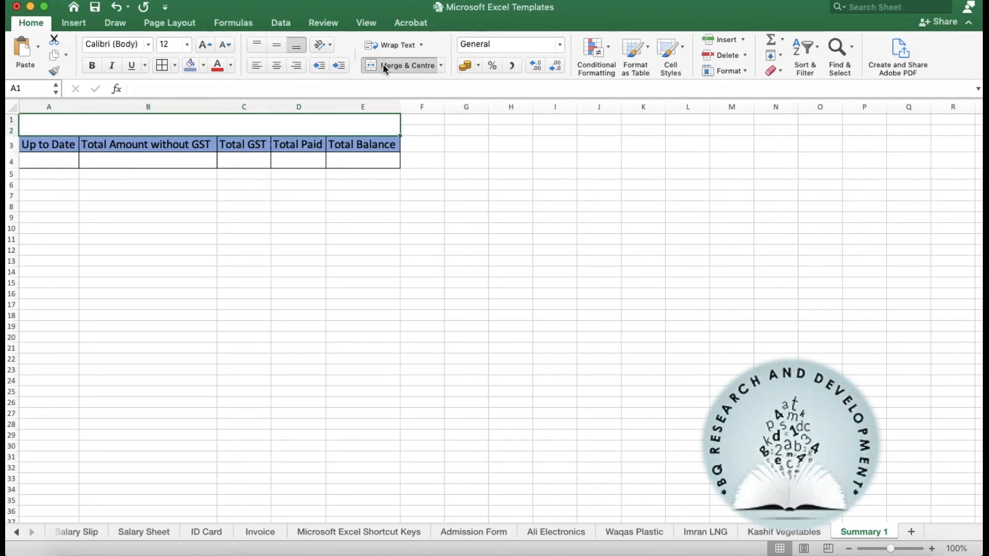
type("ALI ELE")
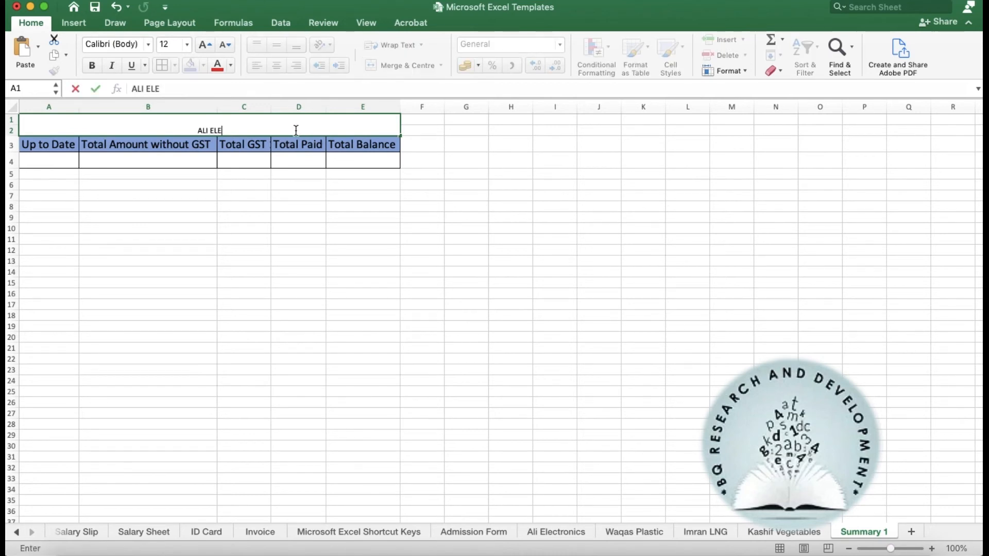
type("CTRONICS")
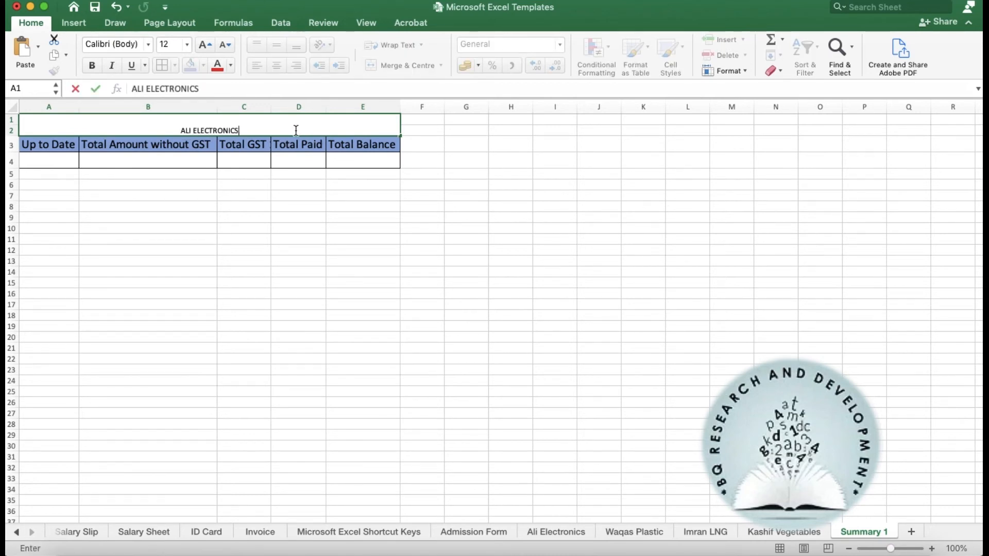
key("Tab")
- Set the ALI ELECTRONICS title to font size 22 and give it a green fill
left_click(237, 128)
left_click(208, 43)
left_click(208, 43)
left_click(208, 43)
left_click(208, 43)
left_click(208, 43)
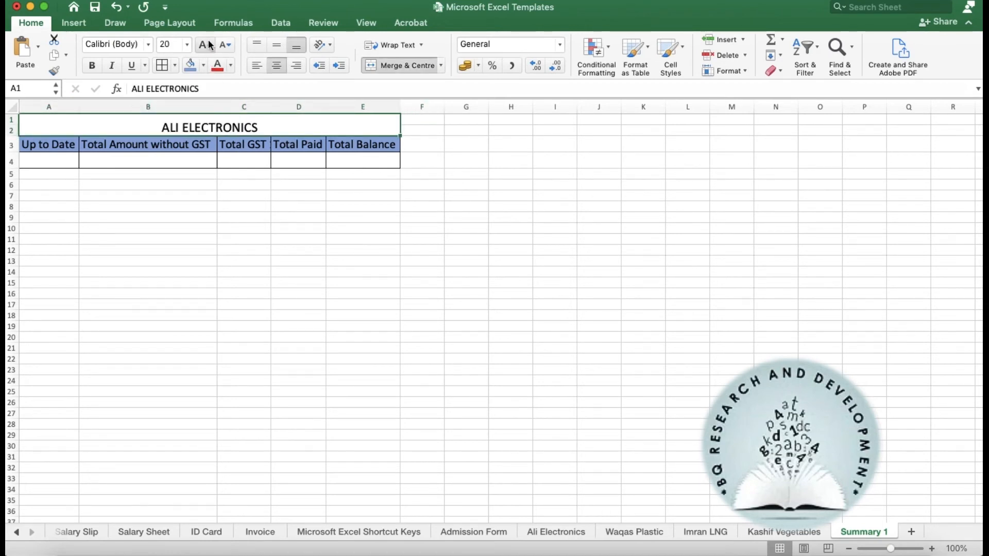
left_click(204, 64)
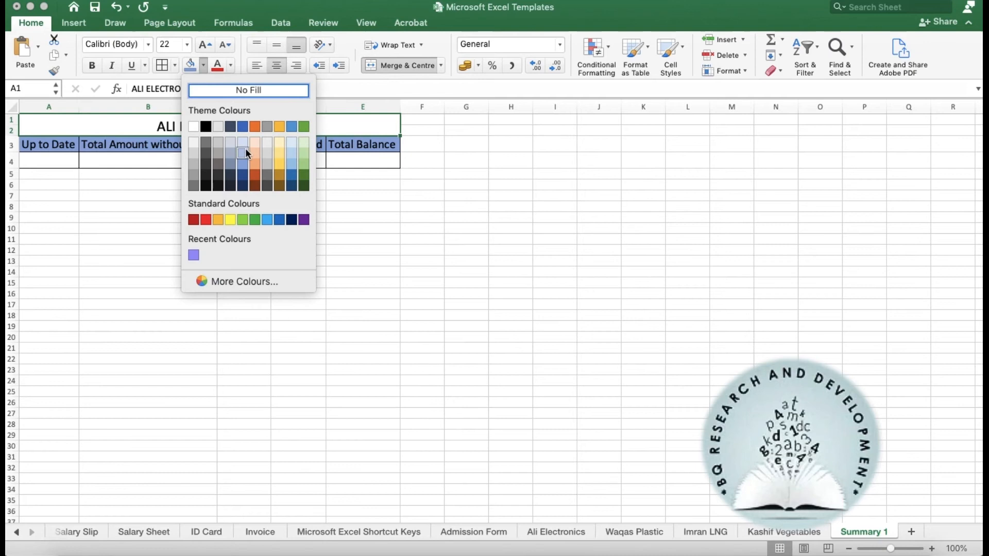
left_click(253, 220)
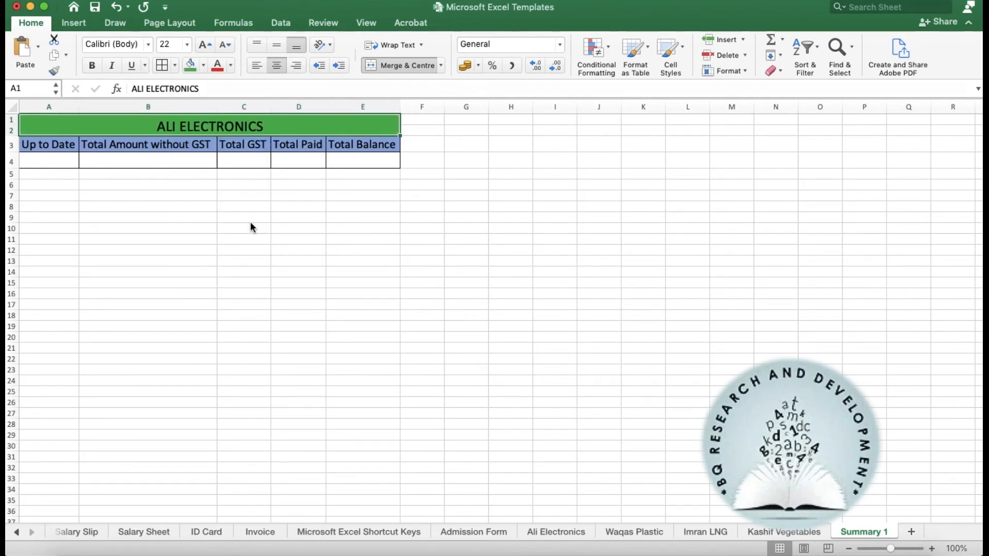
left_click(250, 215)
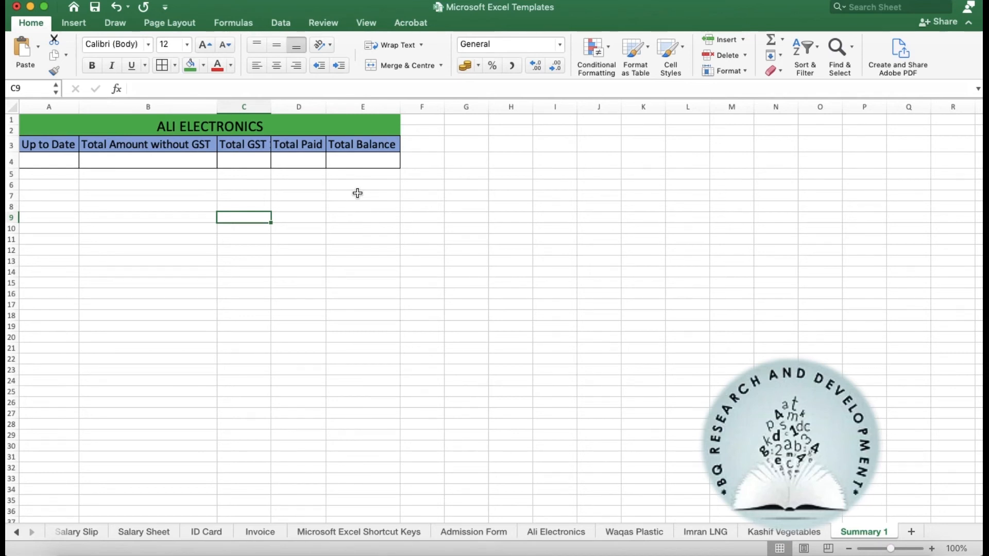
left_click(353, 159)
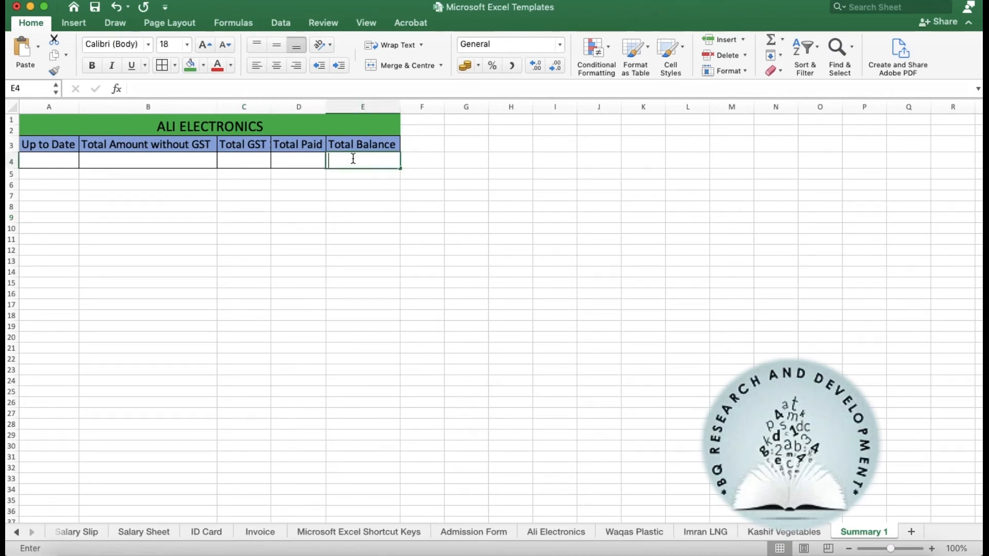
type("=")
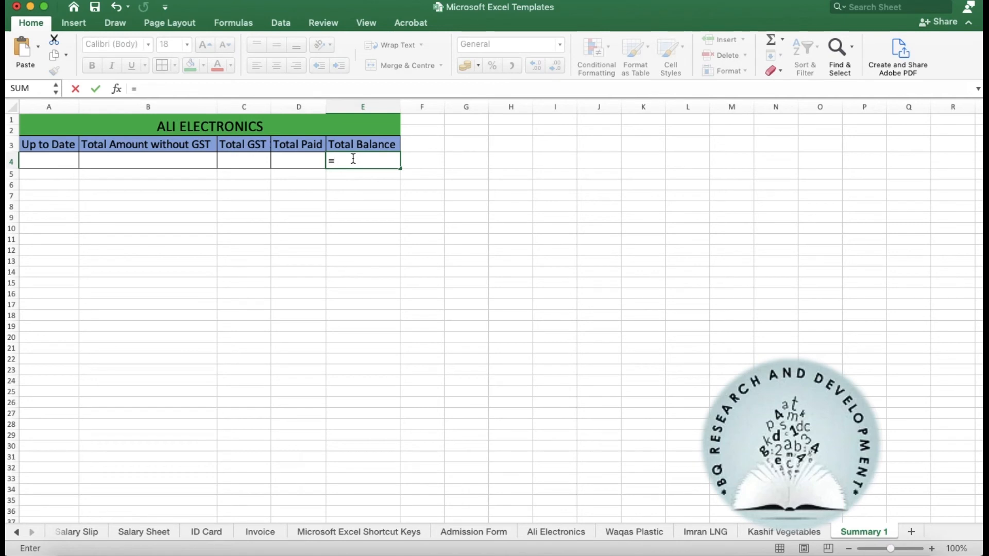
type("if")
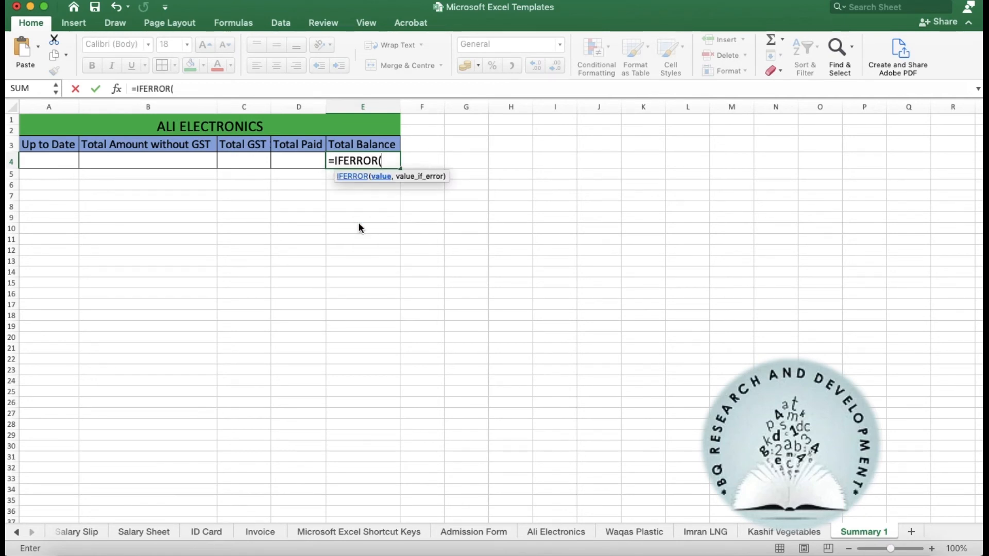
type("V")
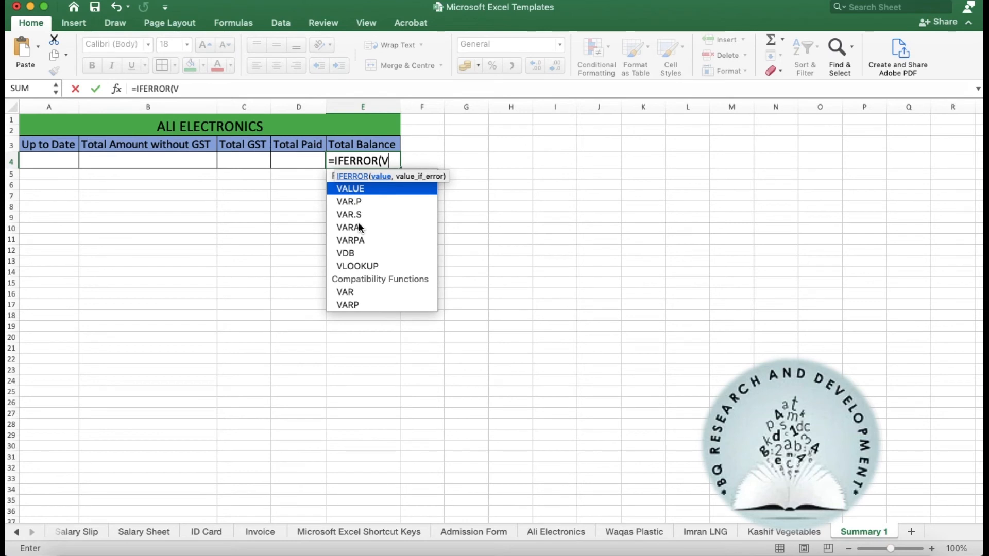
double_click(343, 264)
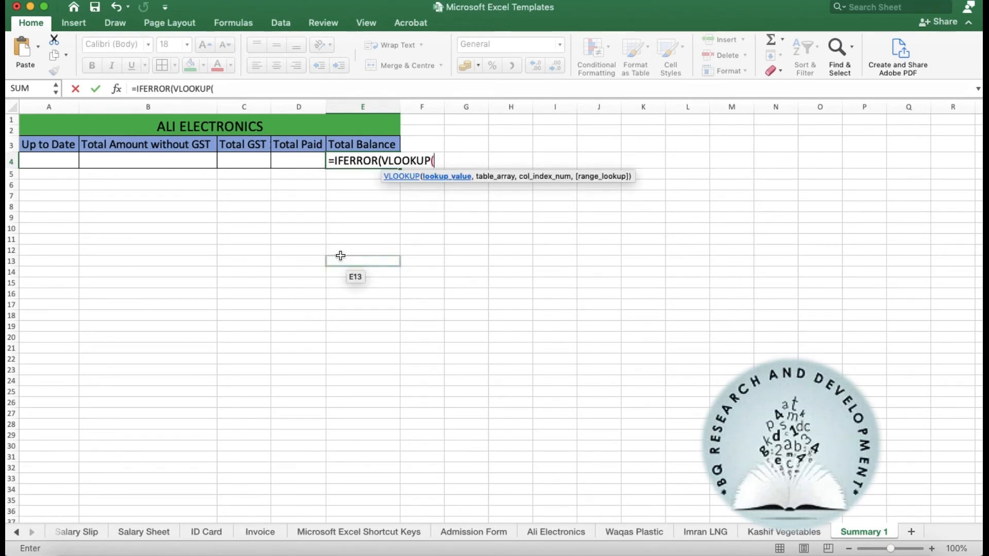
left_click(61, 159)
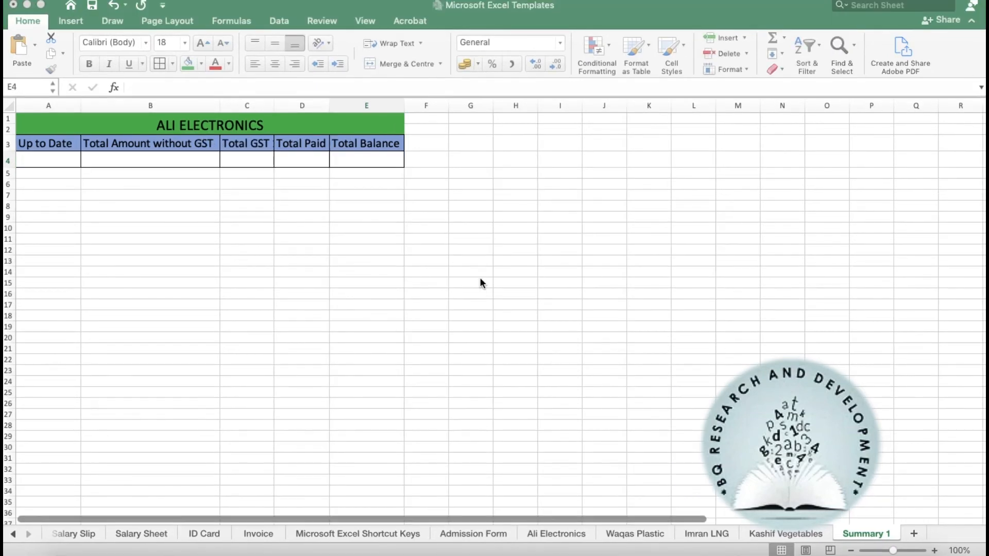
left_click(480, 279)
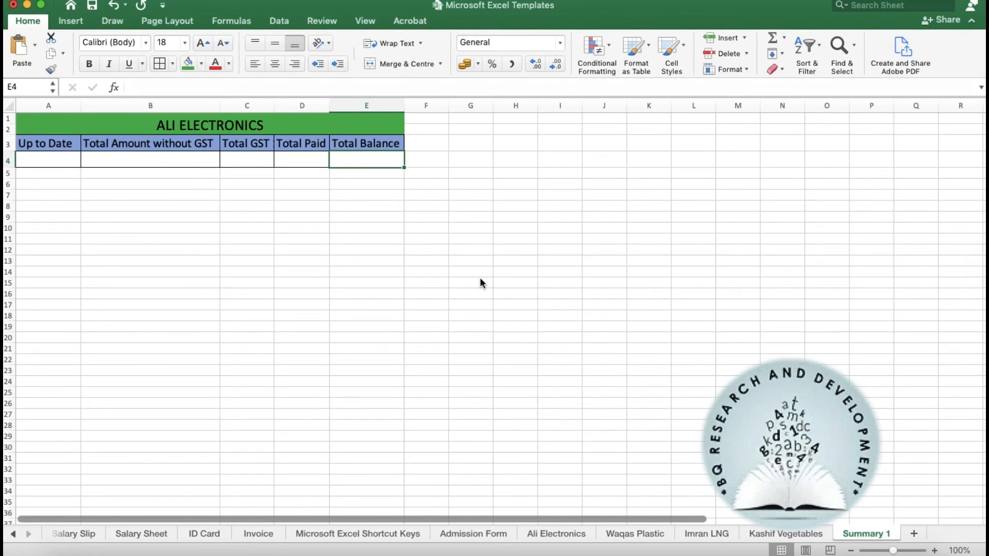
- On the Ali Electronics sheet, name the range B3:J13 ELECTRONICS and check it in the list of defined names
left_click(539, 535)
left_click(427, 351)
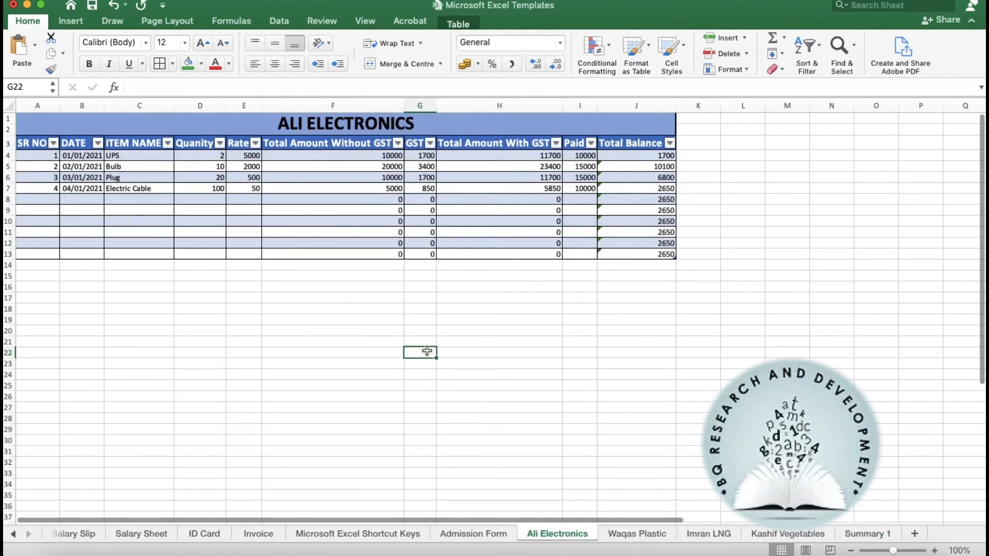
left_click(70, 143)
key("Right")
left_click(71, 143)
key("shift+Right")
key("shift+Right")
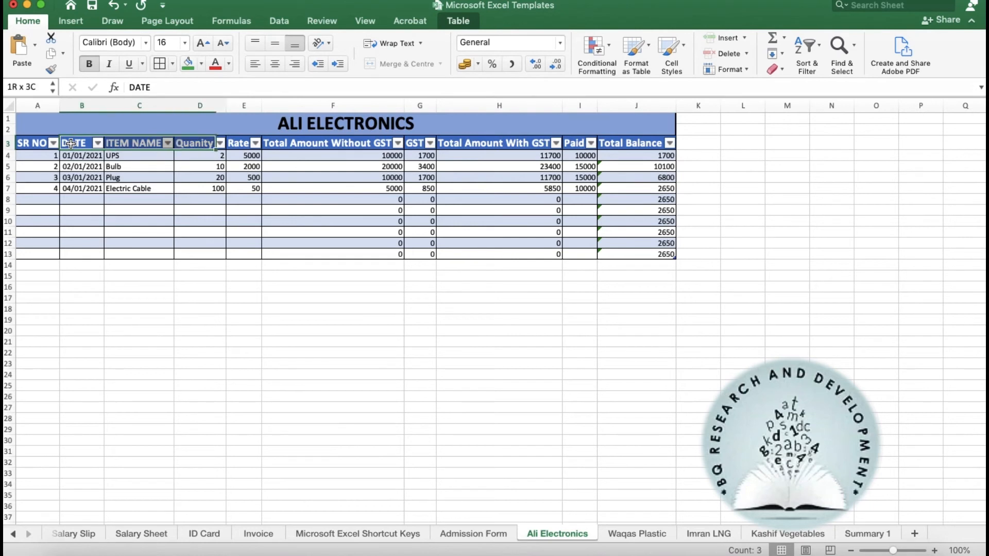
key("shift+Right")
key("shift+Right")
key("shift+Right")
key("shift+Right")
key("shift+Right")
key("shift+Right")
key("shift+Down")
key("shift+Down")
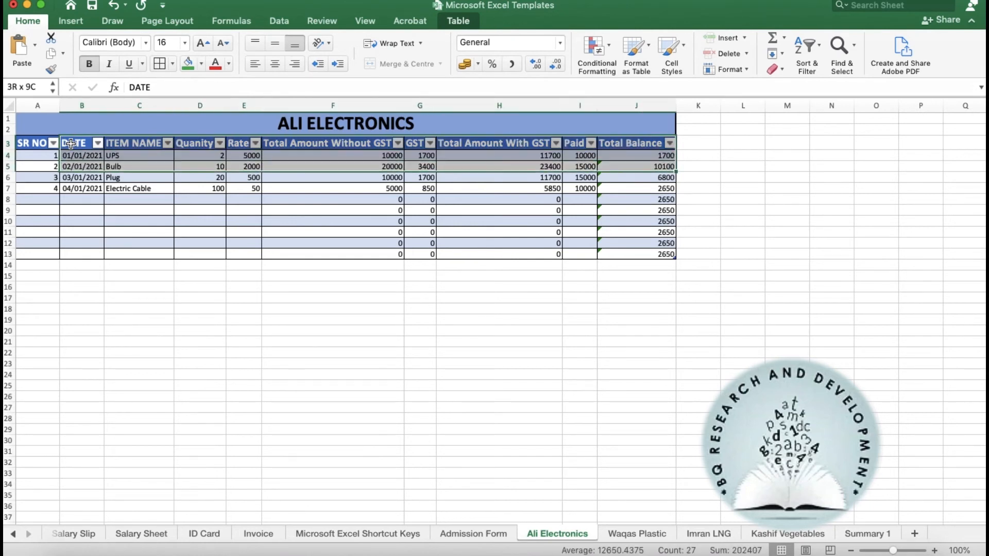
key("shift+Down")
key("shift+Down")
key("shift+Down")
key("shift+Down")
key("shift+Down")
key("shift+Down")
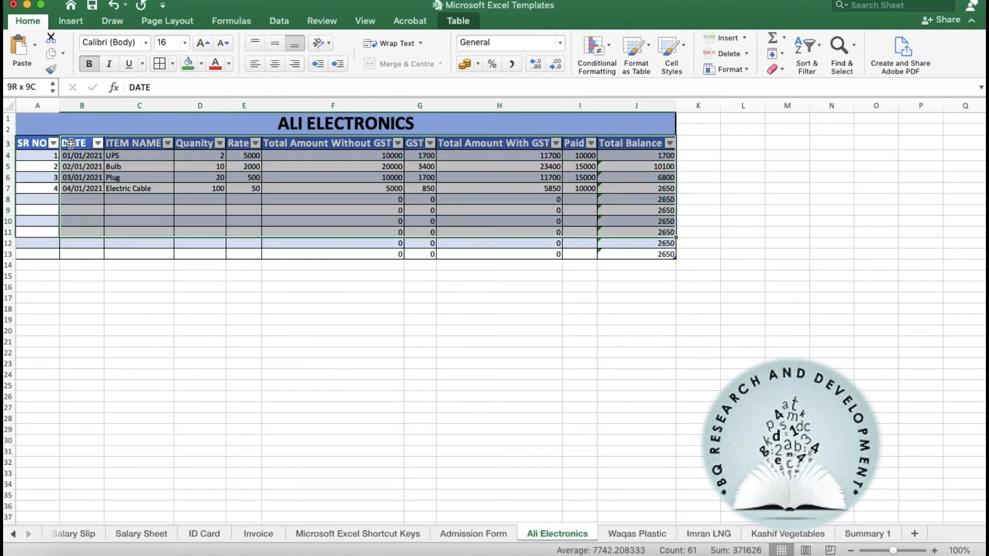
key("shift+Down")
key("shift+Down")
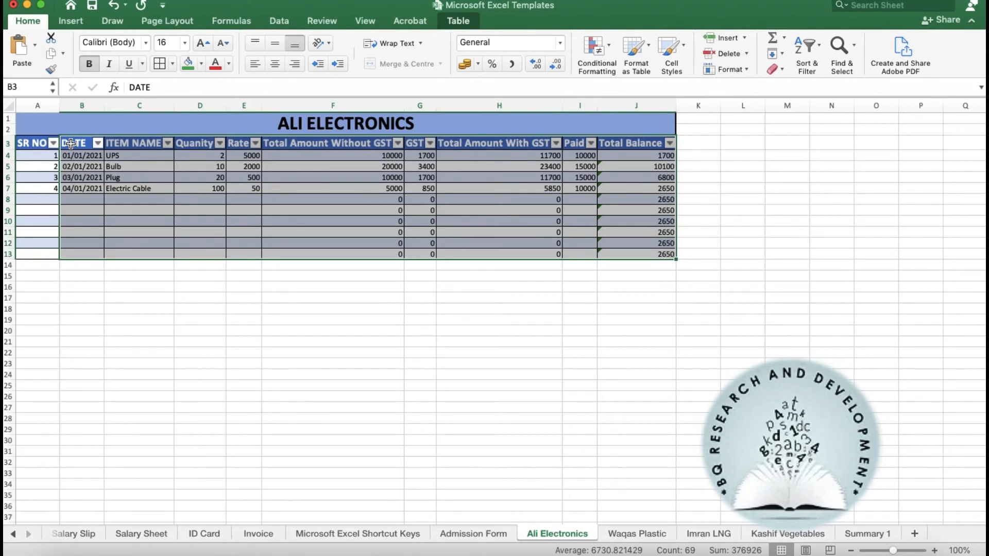
left_click(30, 85)
key("BackSpace")
type("ELECTRONICS")
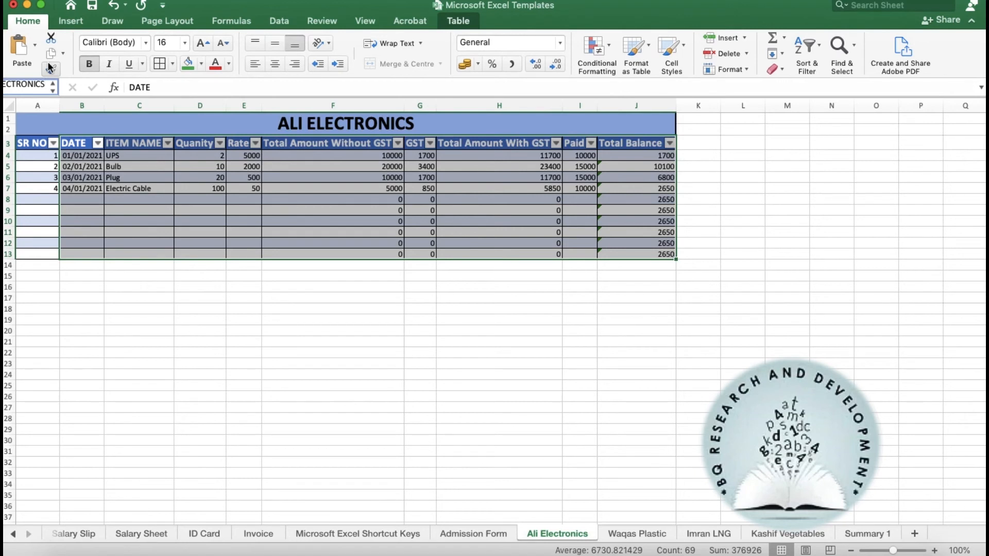
key("Return")
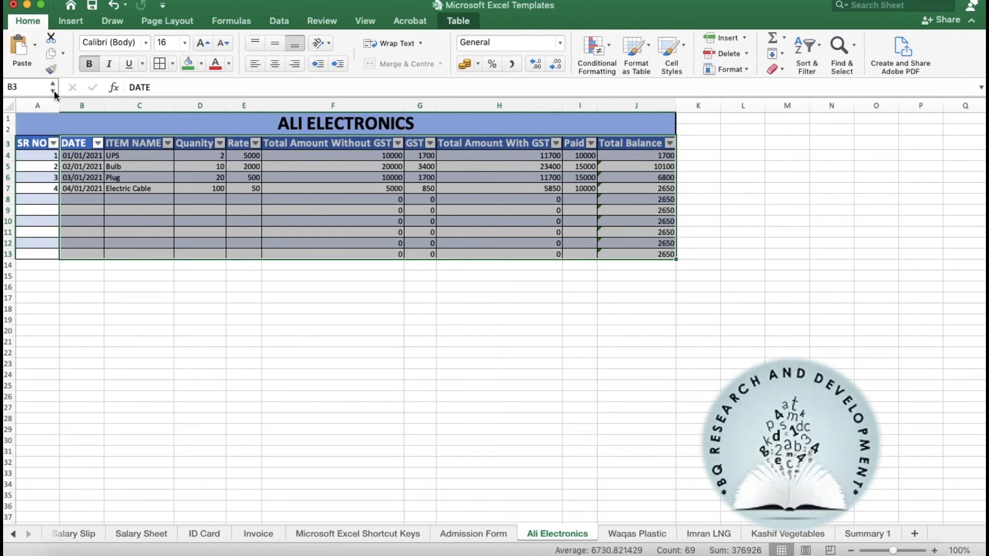
left_click(53, 91)
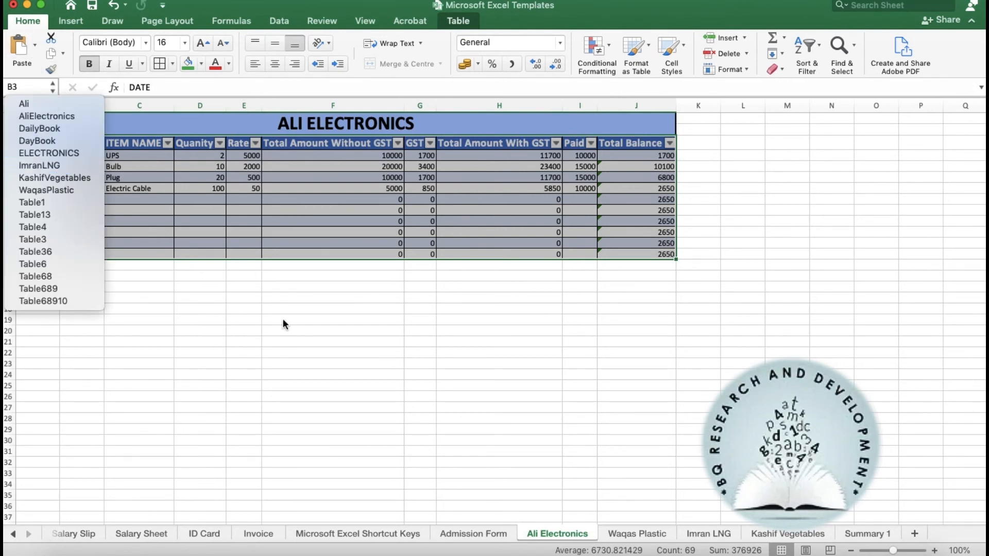
left_click(347, 322)
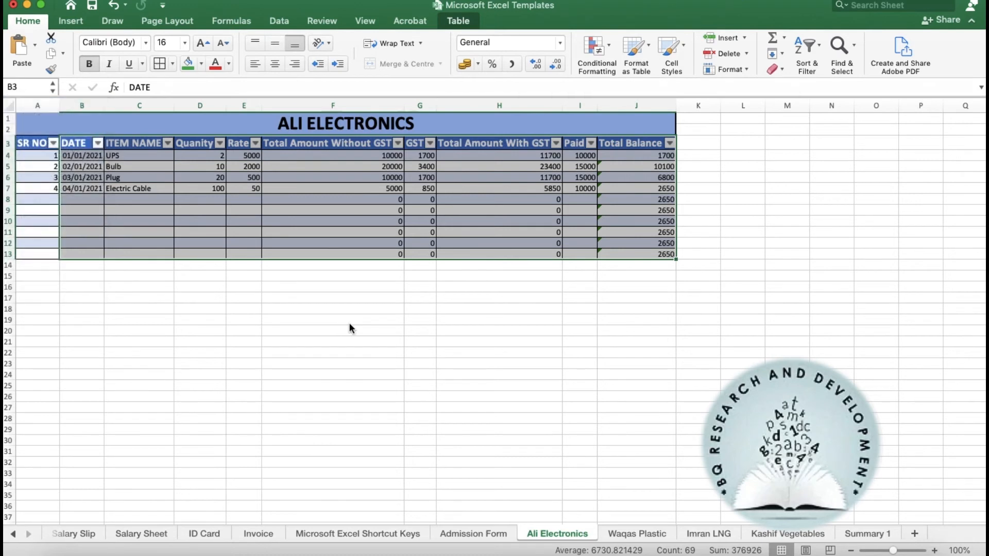
- On the Waqas Plastic sheet, name the range B3:J13 Waqas and check it in the list of defined names
left_click(631, 533)
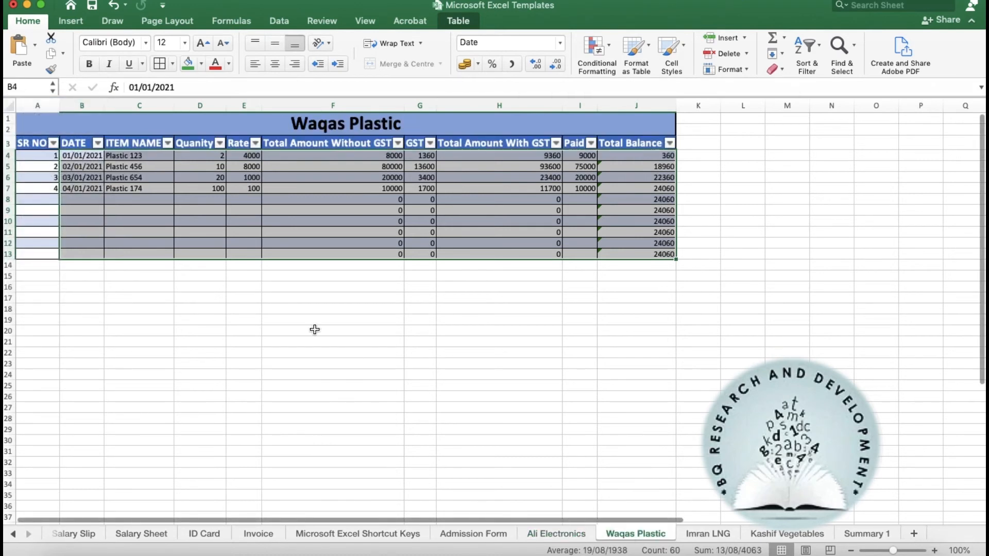
left_click(78, 142)
key("shift+Right")
key("shift+Right")
key("shift+Right")
key("shift+Right")
key("shift+Right")
key("shift+Right")
key("shift+Right")
key("shift+Right")
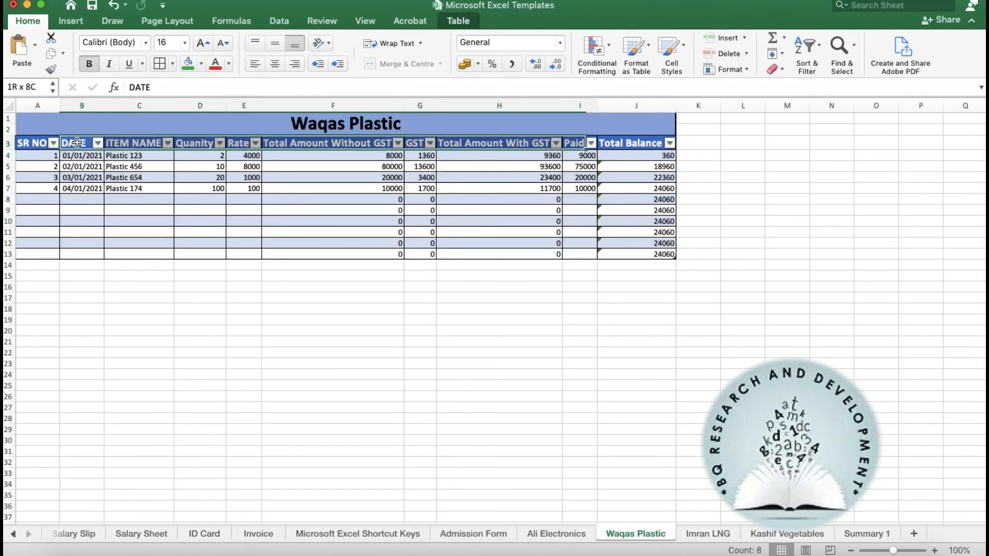
key("shift+Down")
key("shift+Down")
key("shift+Down")
key("shift+Down")
key("shift+Down")
key("shift+Down")
key("shift+Down")
key("shift+Down")
key("shift+Down")
key("shift+Down")
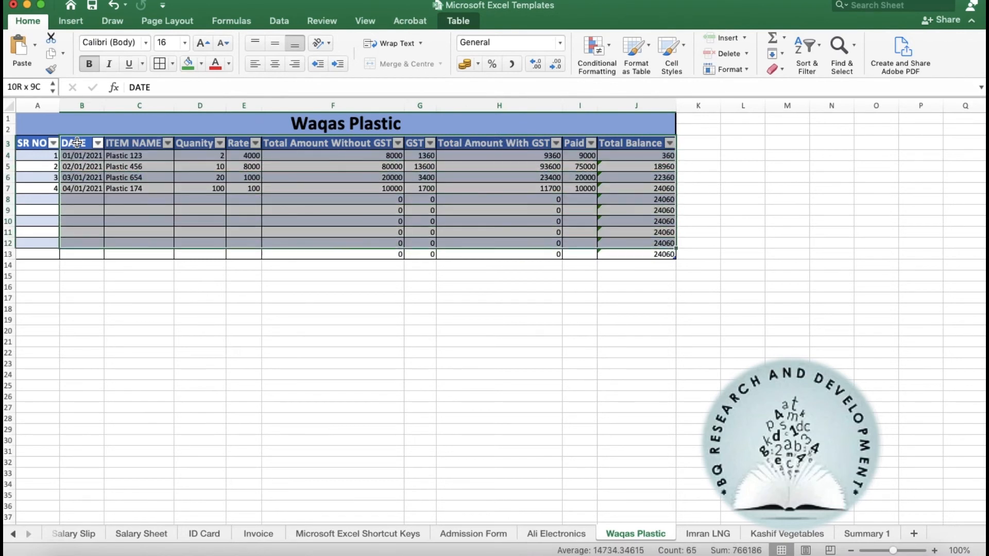
left_click(32, 86)
type("W")
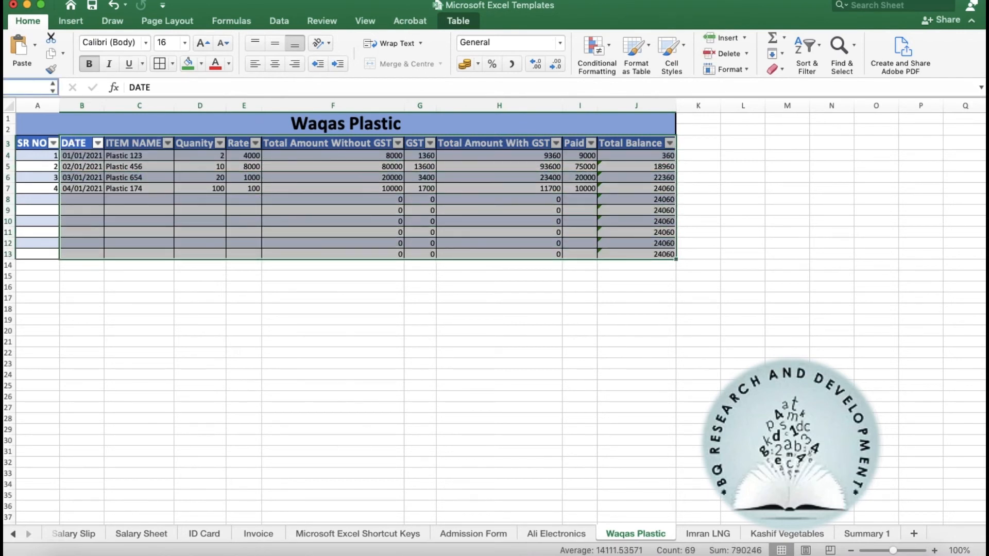
type("aqas")
key("BackSpace")
key("Escape")
left_click(52, 90)
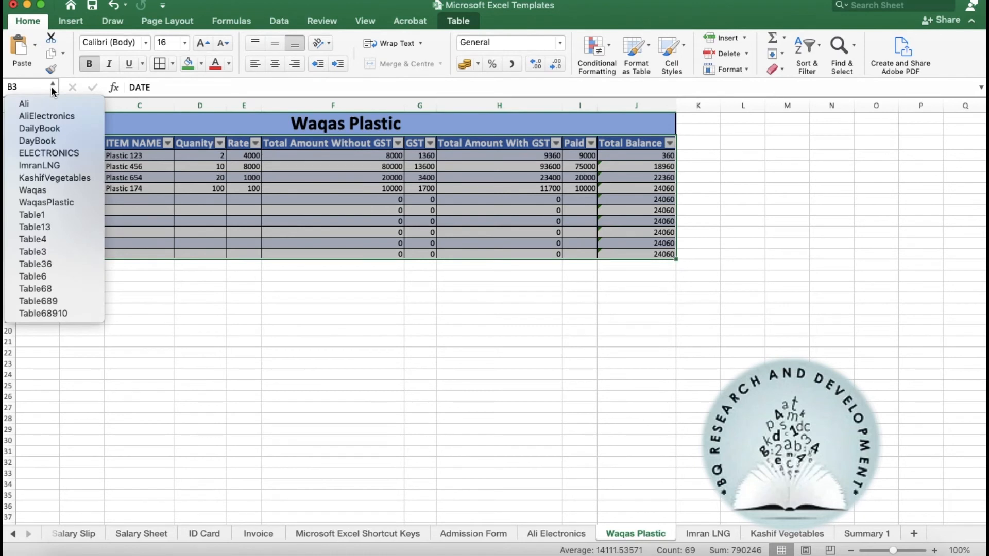
left_click(320, 332)
left_click(543, 396)
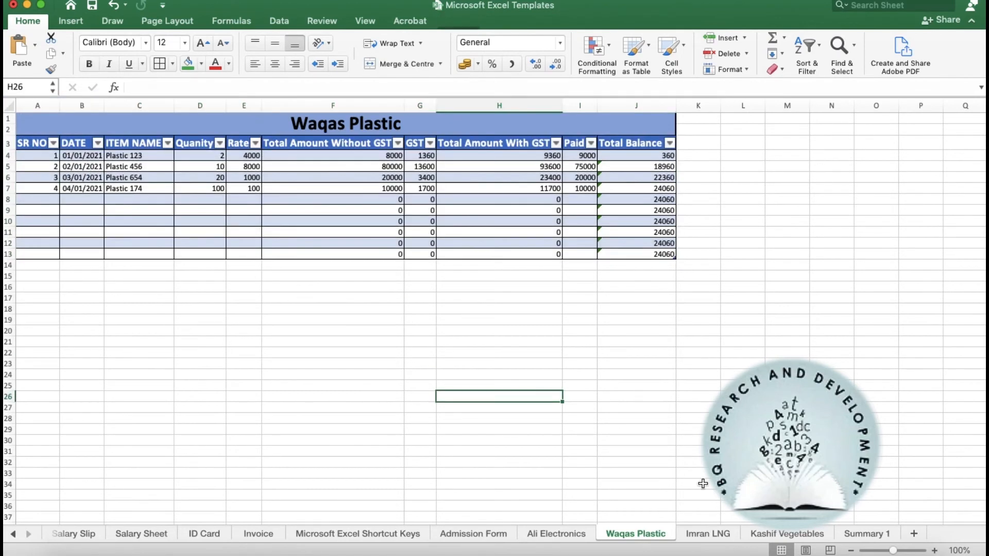
- On the Imran LNG sheet, name the range B3:J13 Imran and check it in the list of defined names
left_click(709, 534)
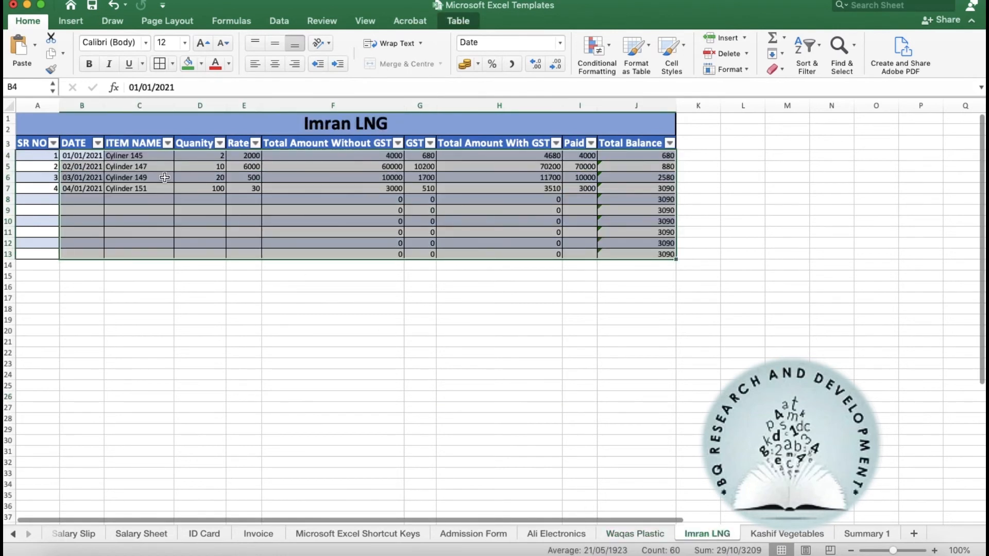
left_click(31, 142)
key("shift+Right")
key("Down")
key("Right")
key("Up")
key("shift+Right")
key("shift+Right")
key("shift+Right")
key("shift+Right")
key("shift+Right")
key("shift+Right")
key("shift+Right")
key("shift+Right")
key("shift+Down")
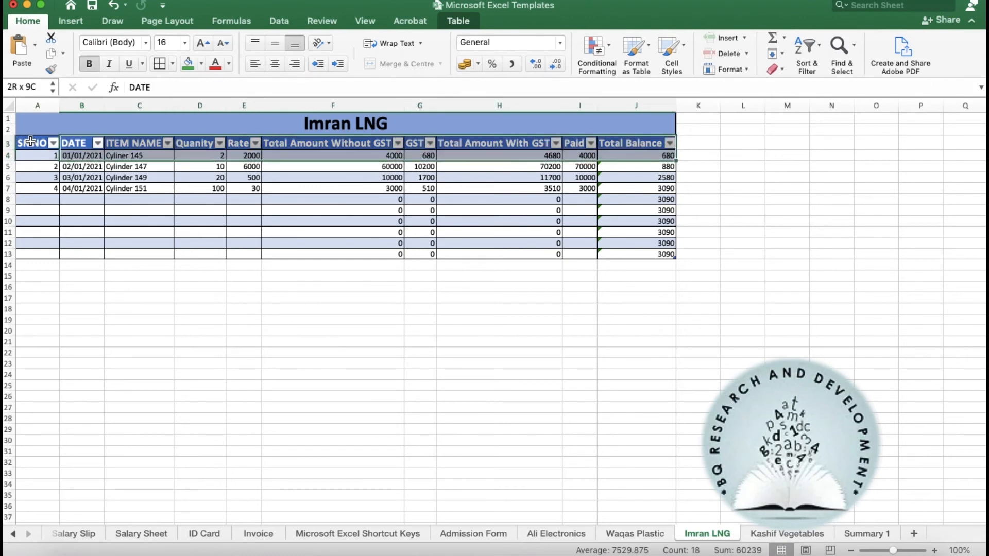
key("shift+Down")
key("shift+Down")
key("shift+Down")
key("shift+Down")
key("shift+Down")
key("shift+Down")
key("shift+Down")
key("shift+Down")
key("shift+Down")
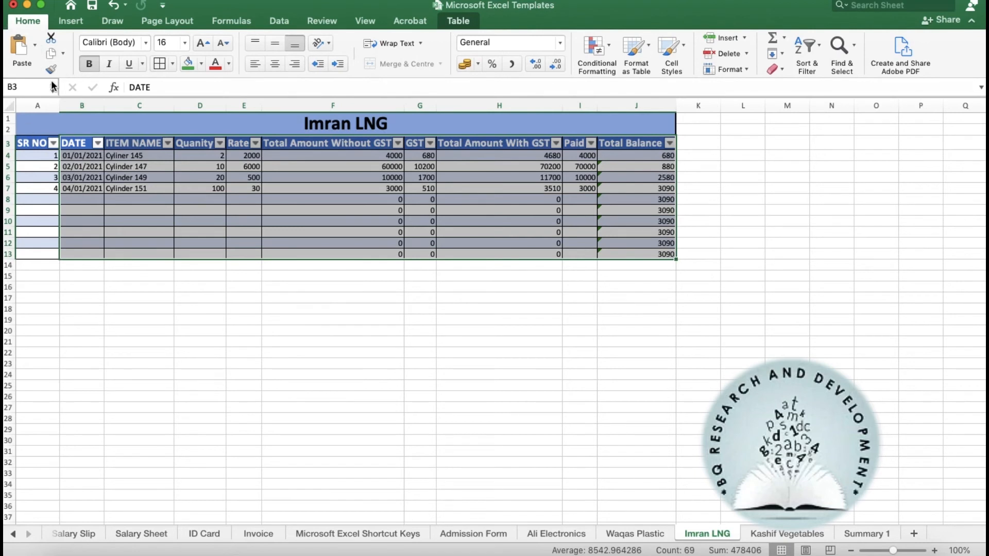
left_click(34, 86)
type("ImranLNG")
key("BackSpace")
key("Escape")
left_click(330, 302)
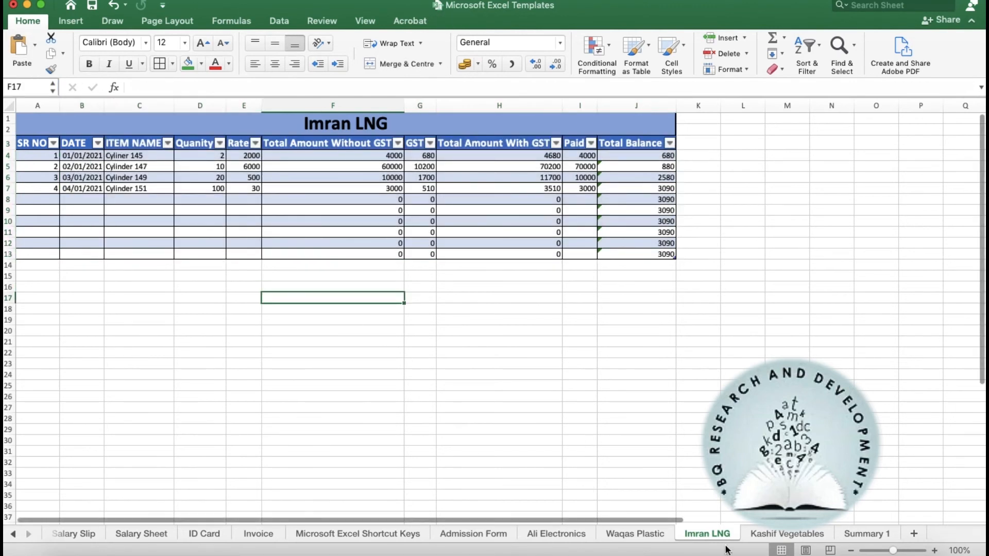
left_click(52, 89)
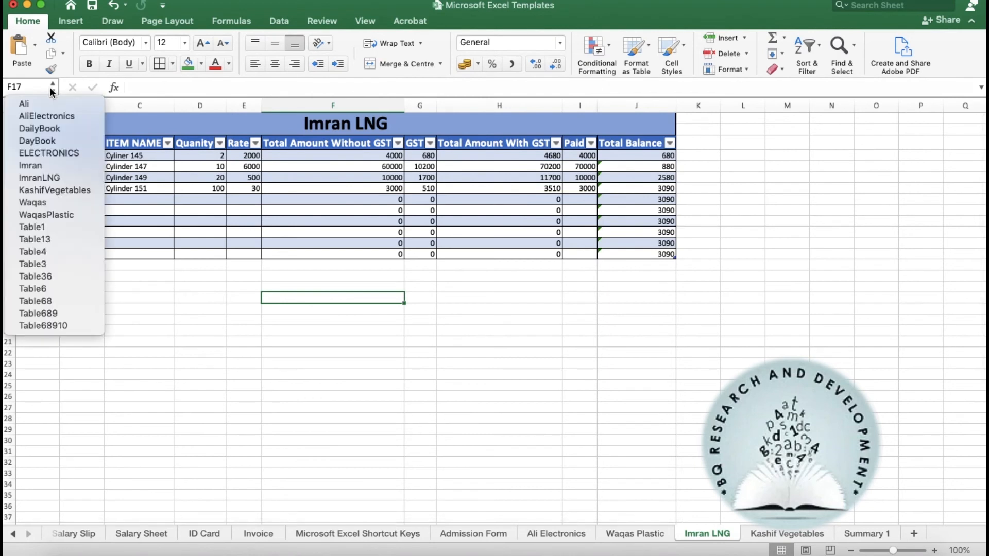
left_click(362, 365)
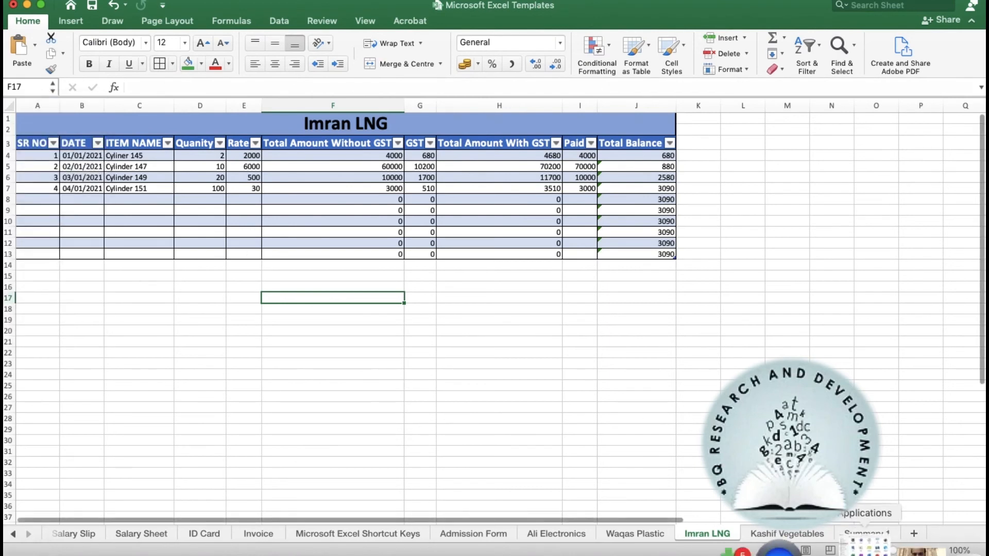
- On the Kashif Vegetables sheet, name the range B3:J13 Kashif and check it in the list of defined names
left_click(788, 534)
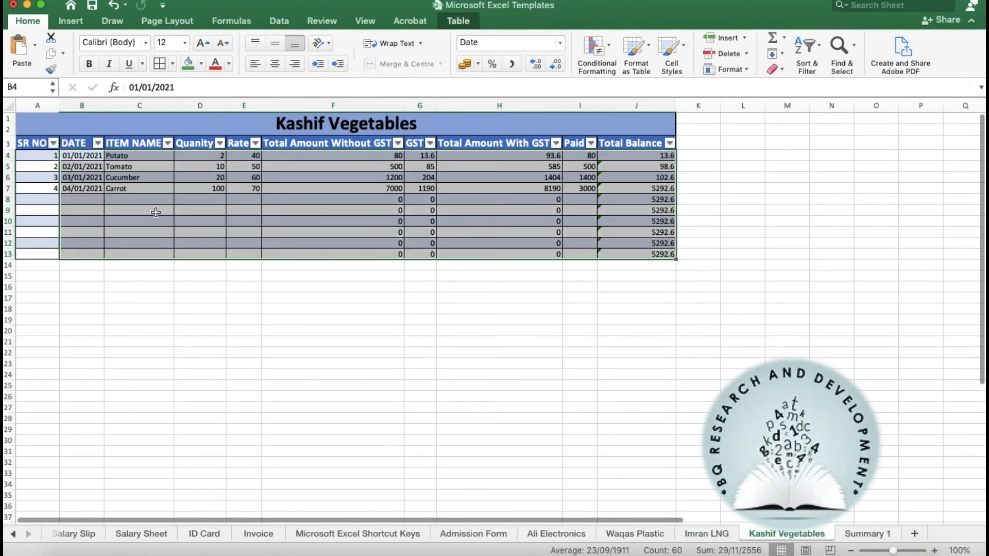
left_click(71, 146)
key("shift+Right")
key("shift+Right")
key("shift+Right")
key("shift+Right")
key("shift+Right")
key("shift+Right")
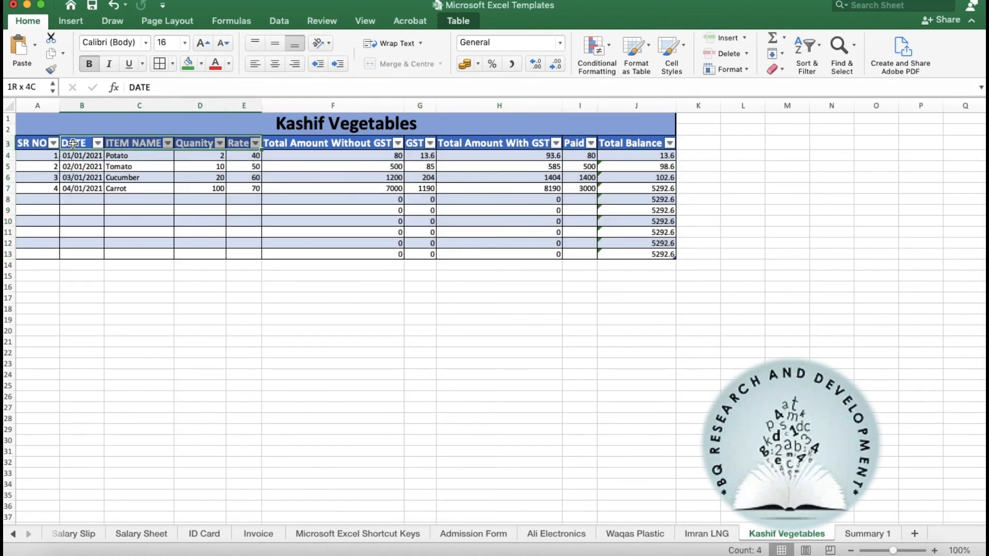
key("shift+Right")
key("shift+Right")
key("shift+Down")
key("shift+Down")
key("shift+Down")
key("shift+Down")
key("shift+Down")
key("shift+Down")
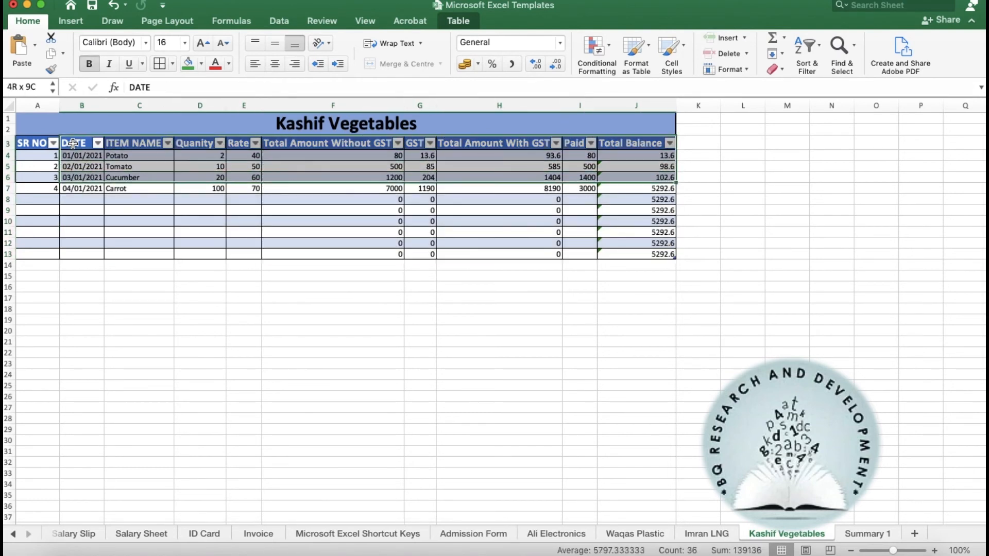
key("shift+Down")
key("shift+Down")
key("shift+Down")
key("shift+Down")
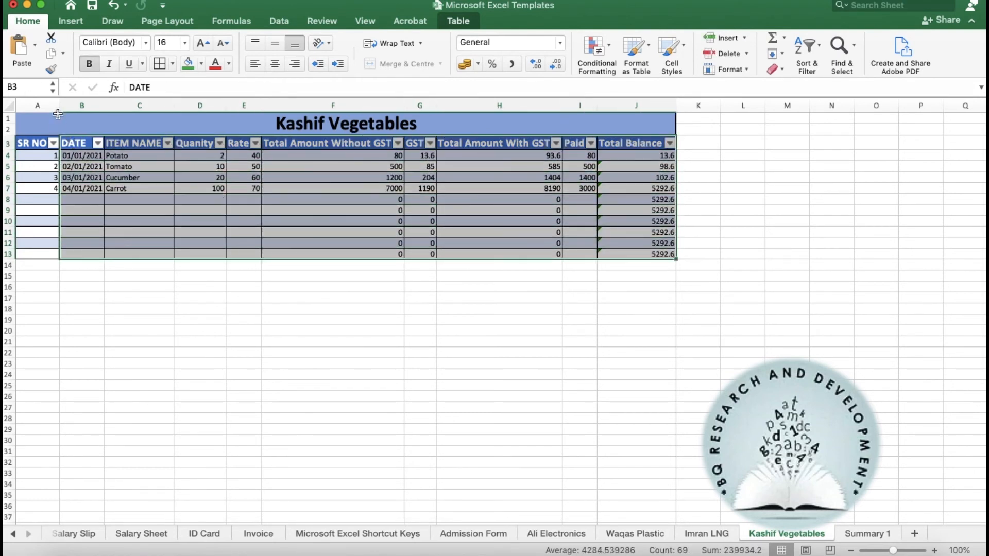
left_click(40, 91)
type("KasG")
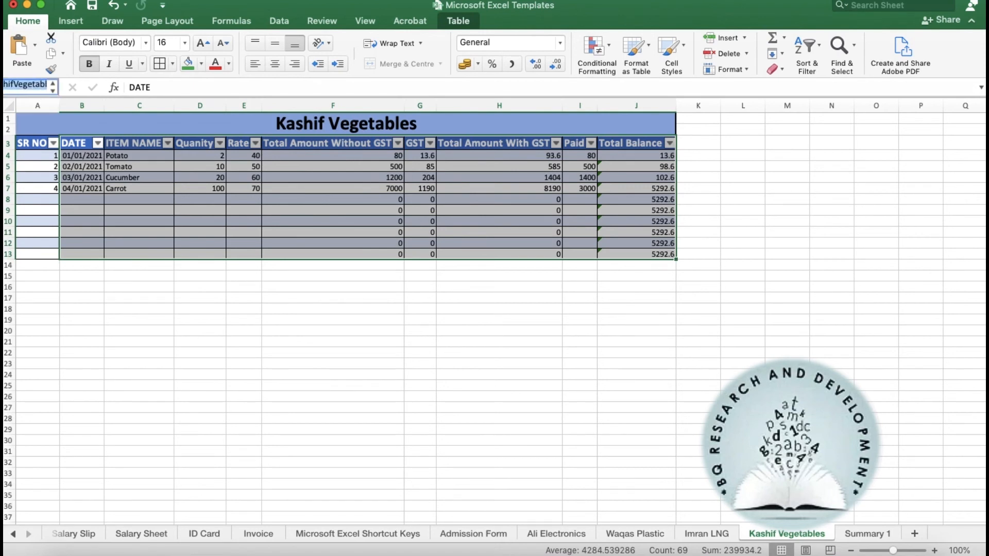
key("BackSpace")
type("hi")
key("BackSpace")
key("Escape")
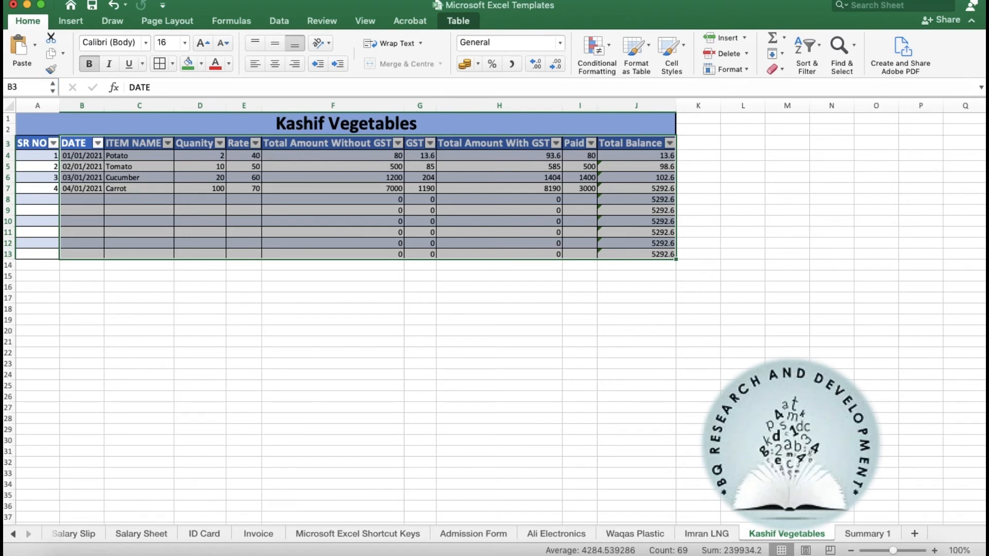
left_click(52, 90)
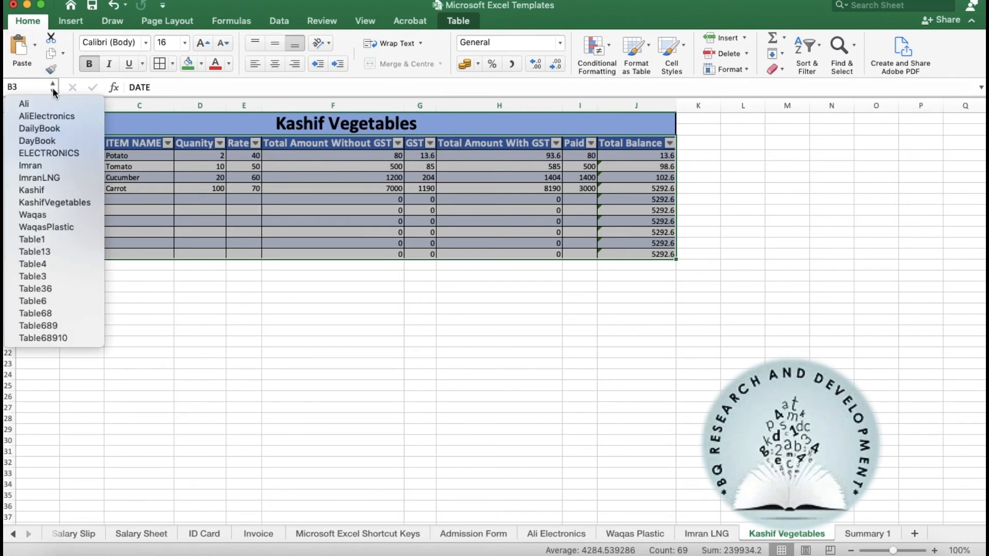
left_click(349, 317)
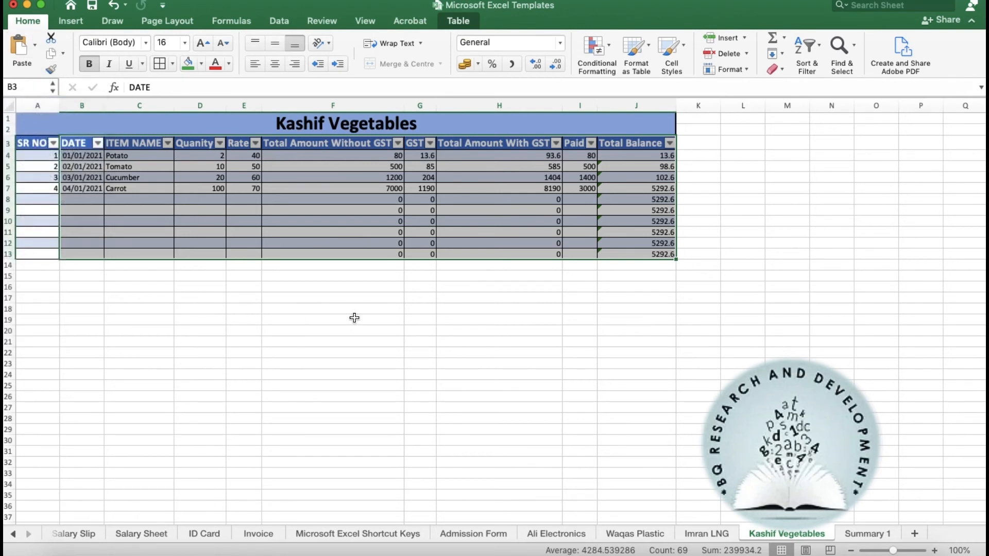
- On the Summary 1 sheet, enter =IFERROR(VLOOKUP($A$4,ELECTRONICS,9,0),"") in cell E4 under Total Balance
left_click(857, 533)
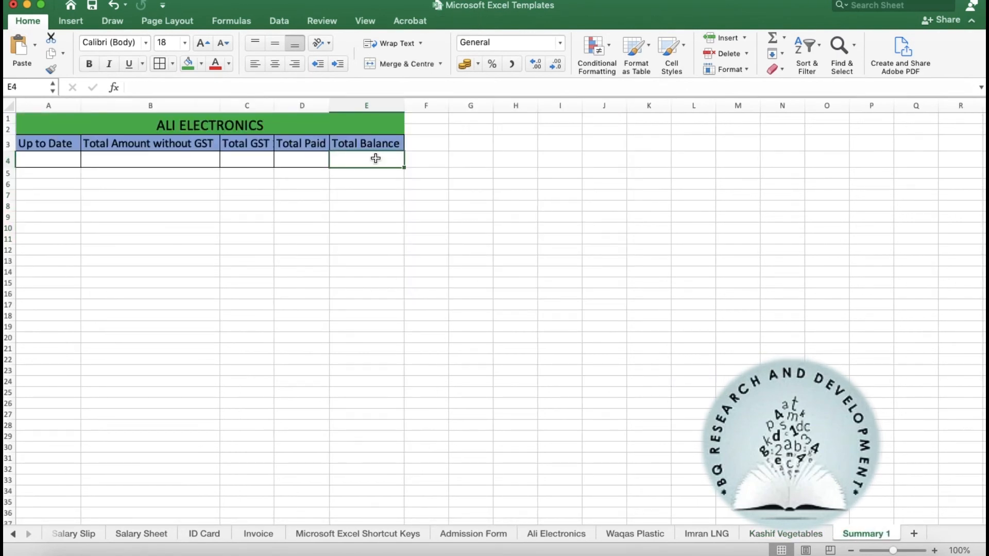
type("=IF")
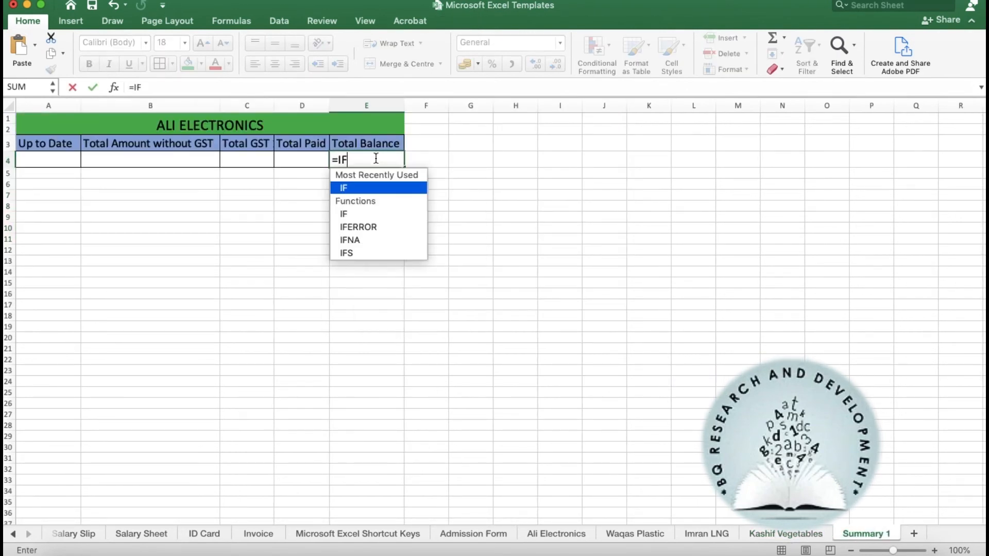
double_click(387, 227)
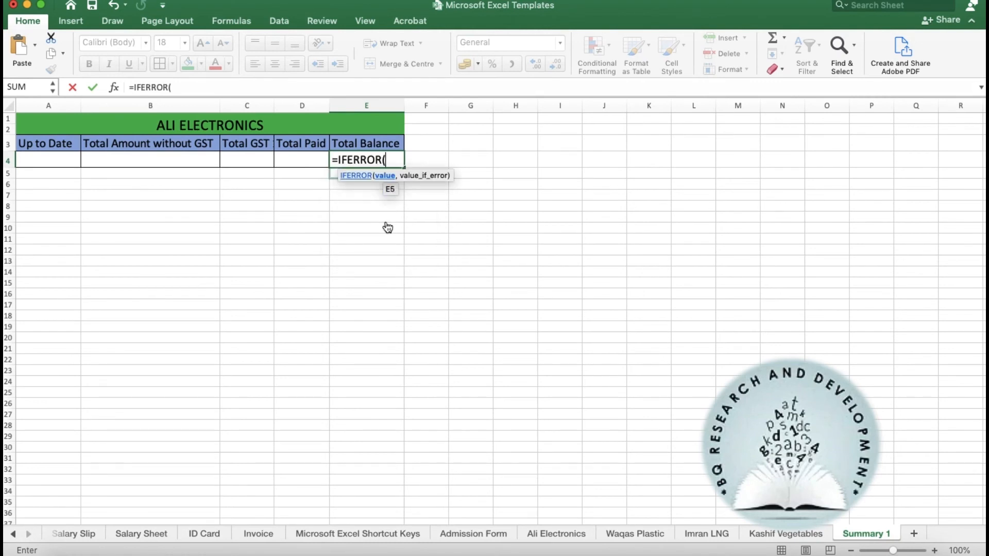
type("V")
double_click(361, 264)
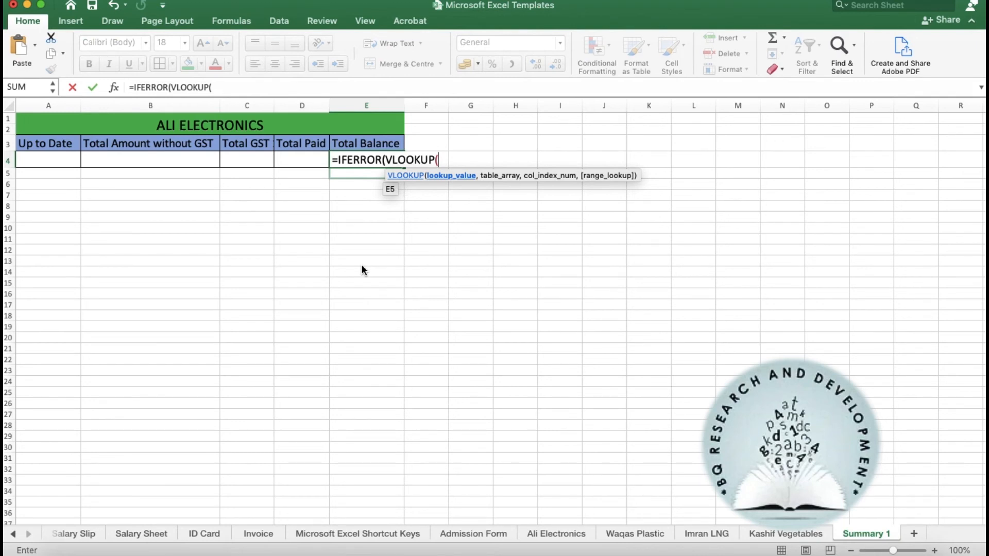
type("$A$4,")
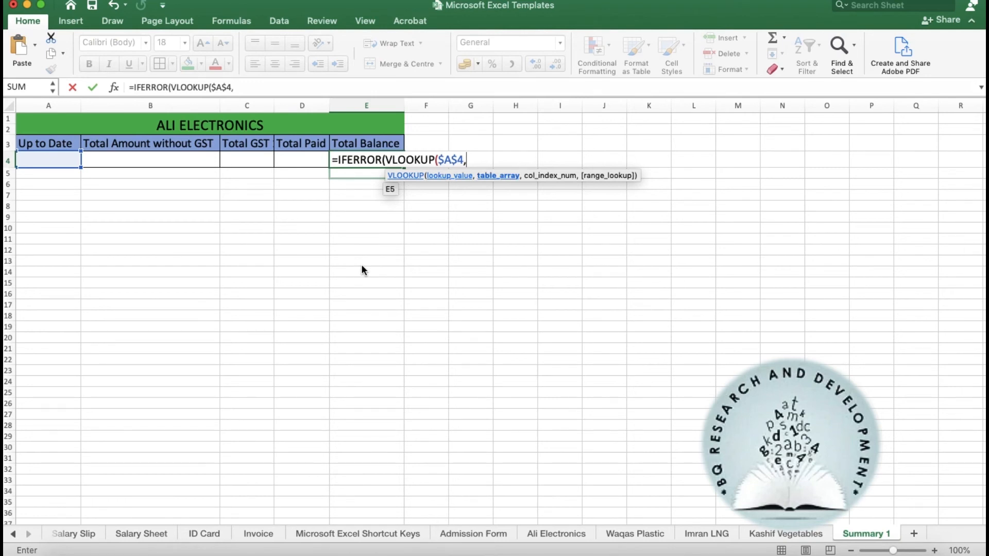
type("A")
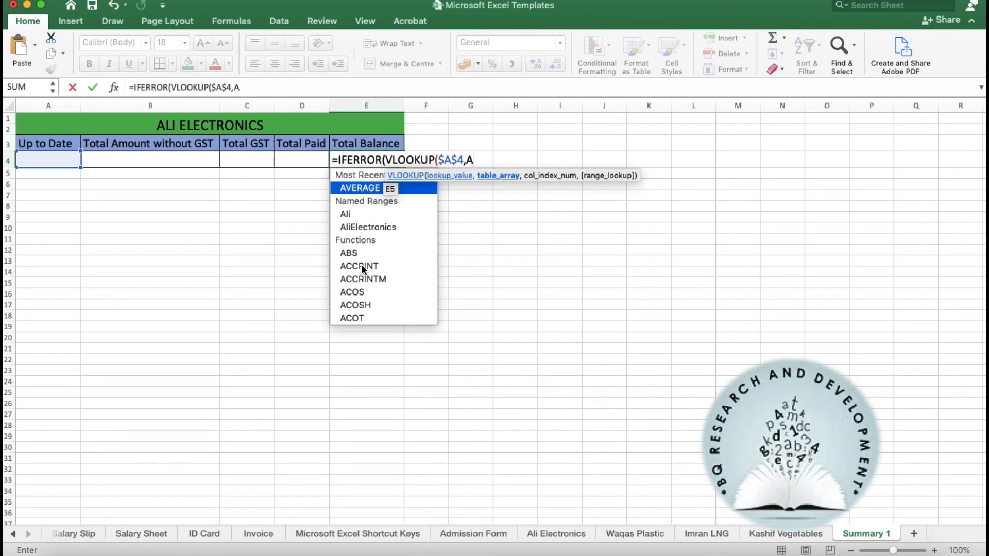
key("BackSpace")
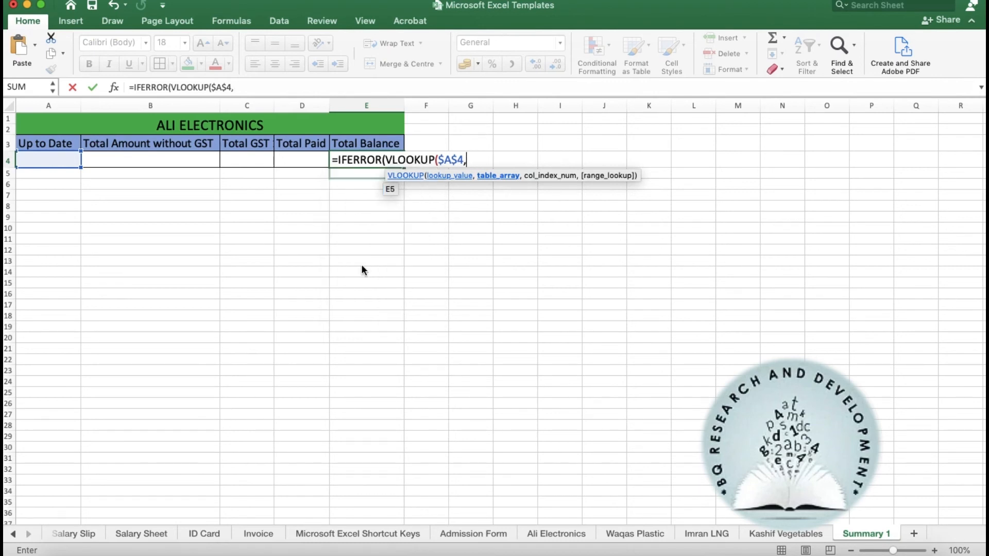
type("EL")
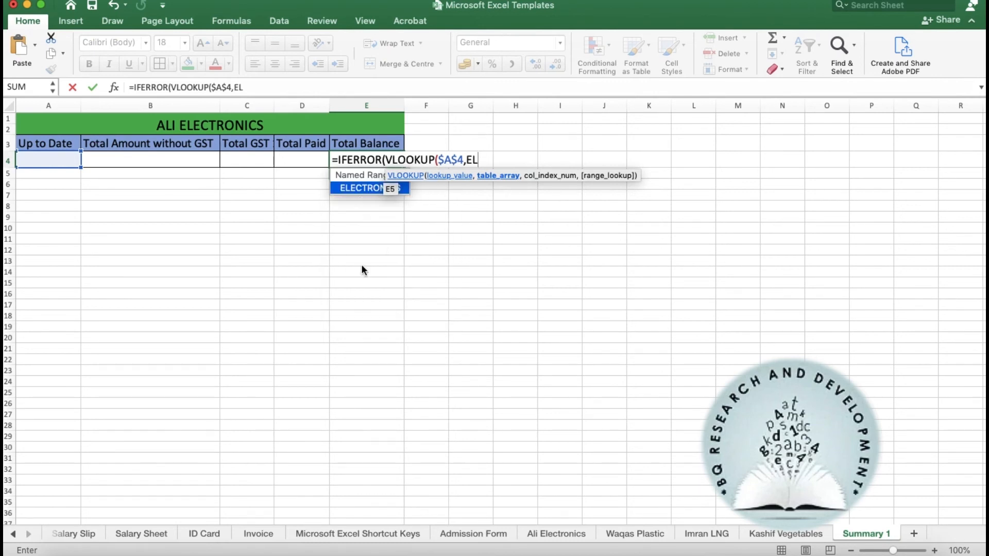
type("ECTRONICS")
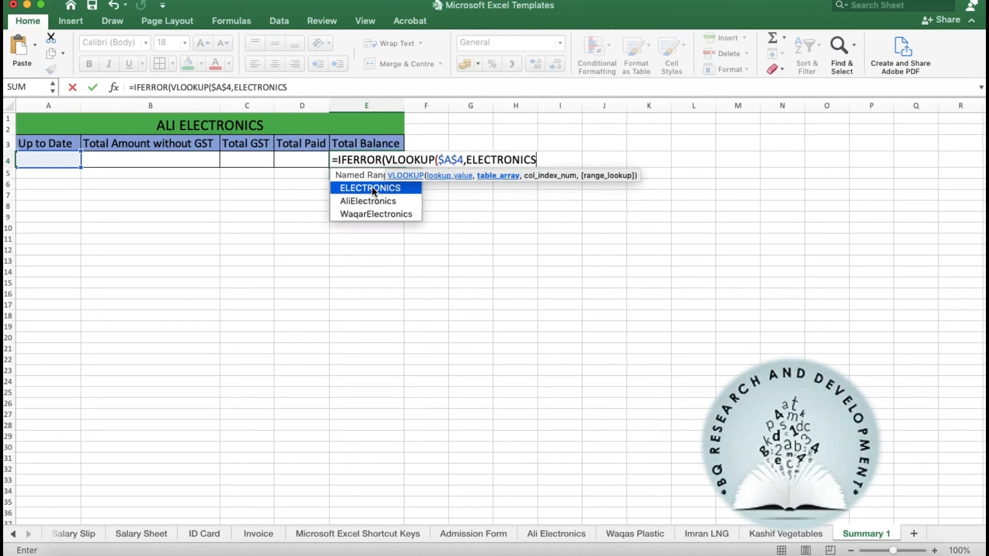
type(",")
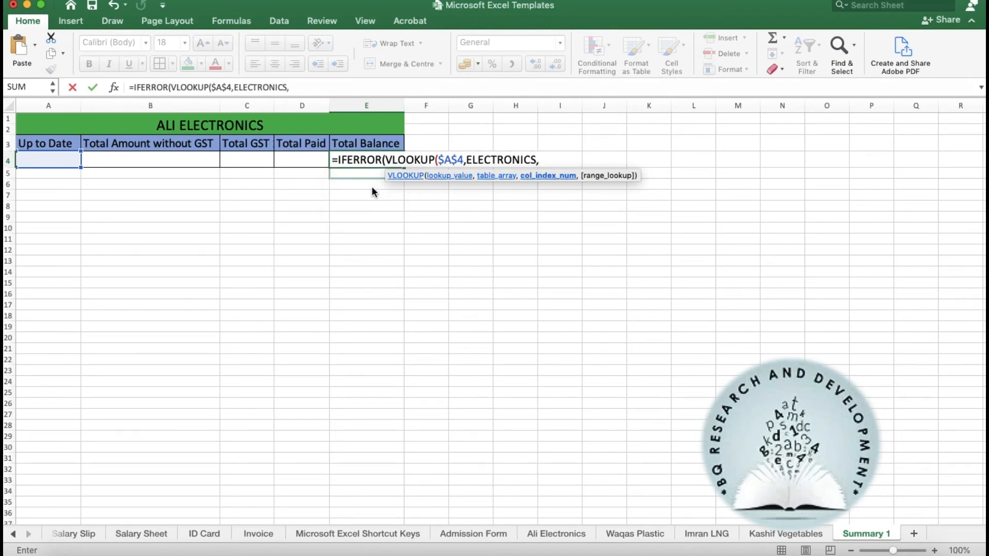
type("9,")
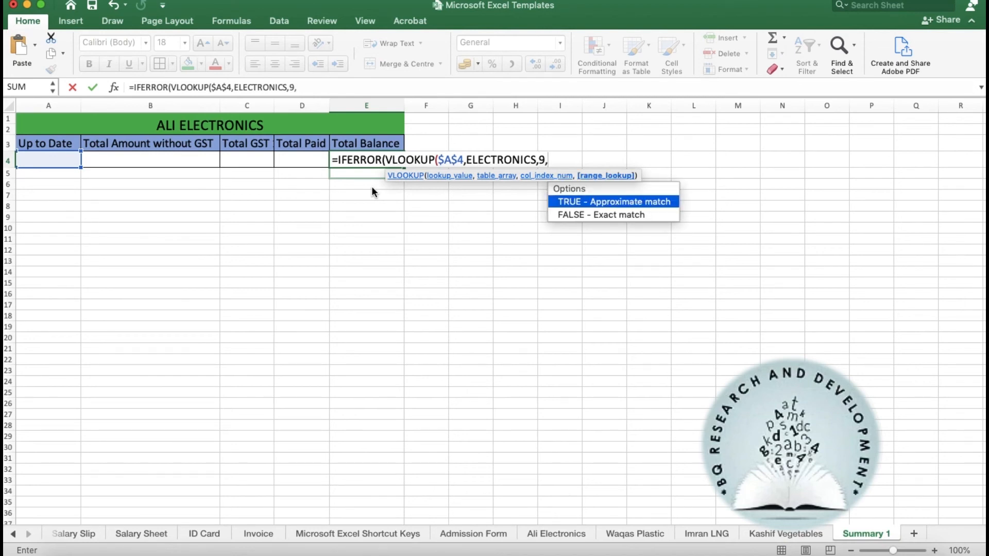
type("0),")
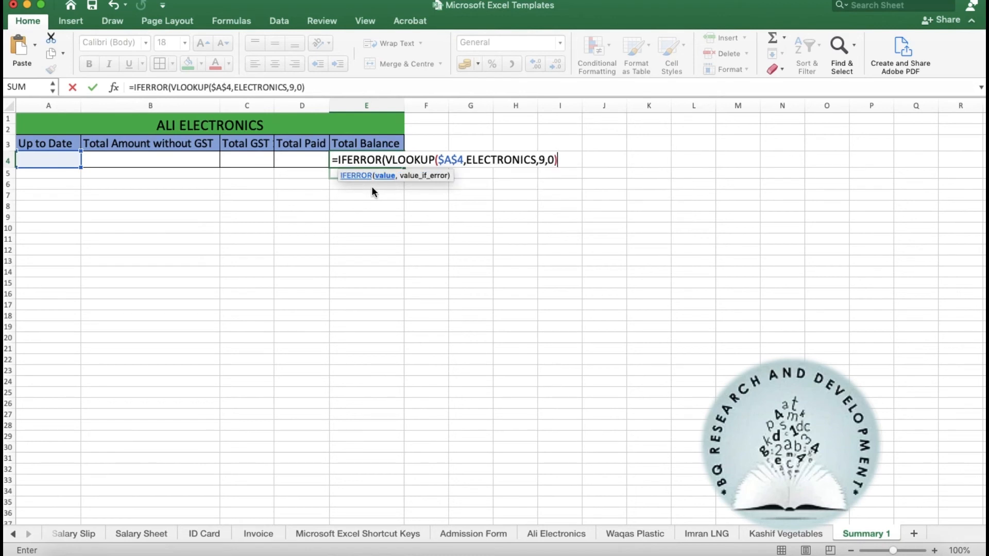
type("\"\")")
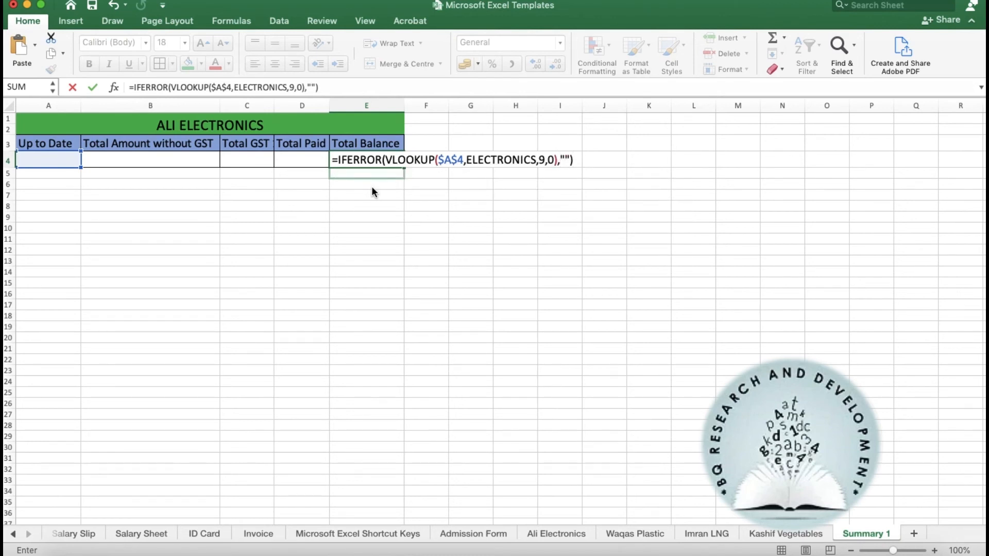
key("Return")
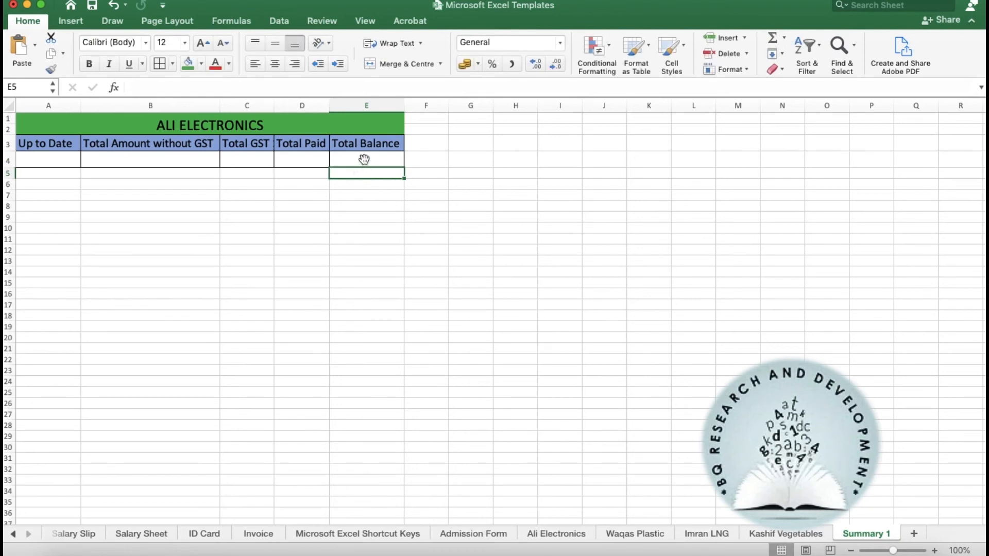
left_click(364, 159)
- Enter the date 01/01/2021 in A4 and compare the looked-up Total Balance with the Ali Electronics sheet
left_click(41, 161)
type("01/01")
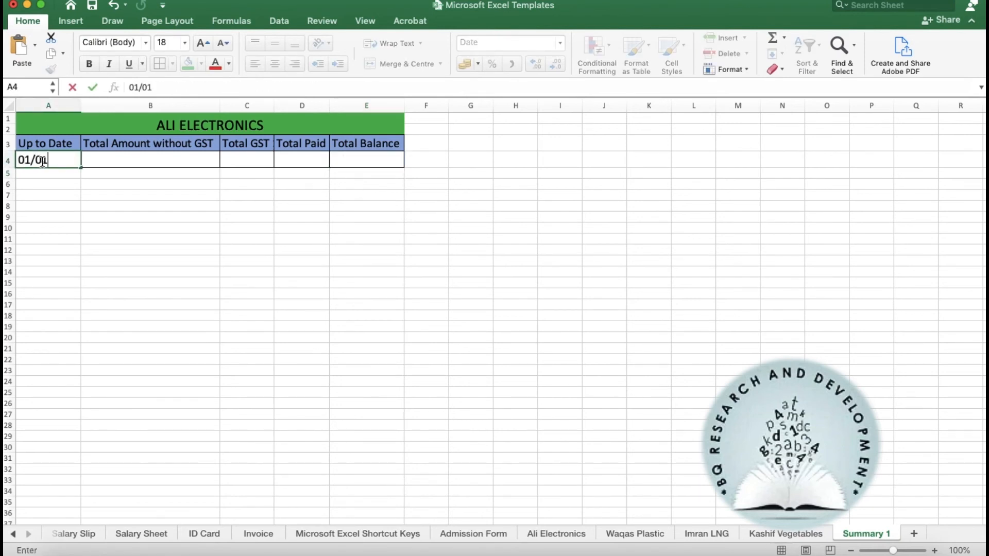
type("/2021")
key("Tab")
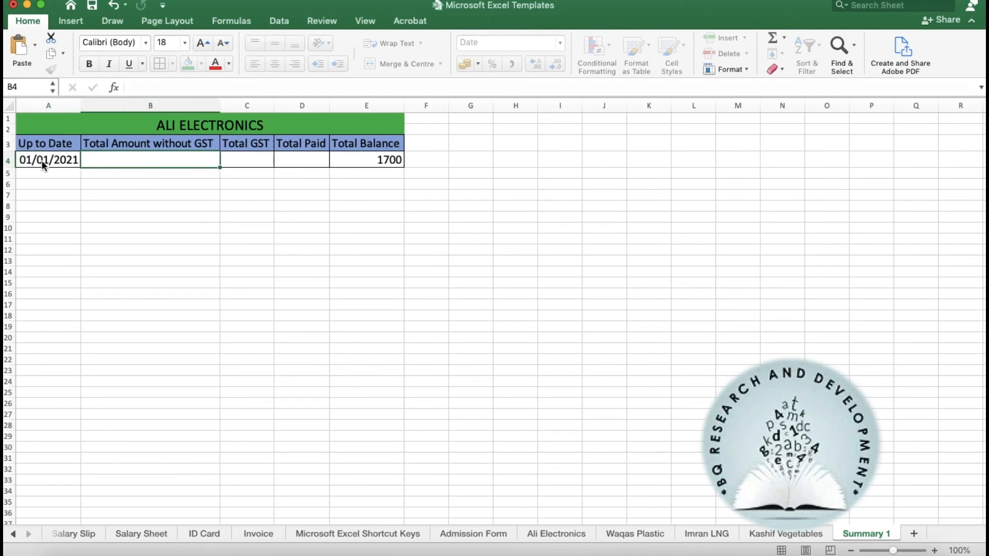
left_click(376, 162)
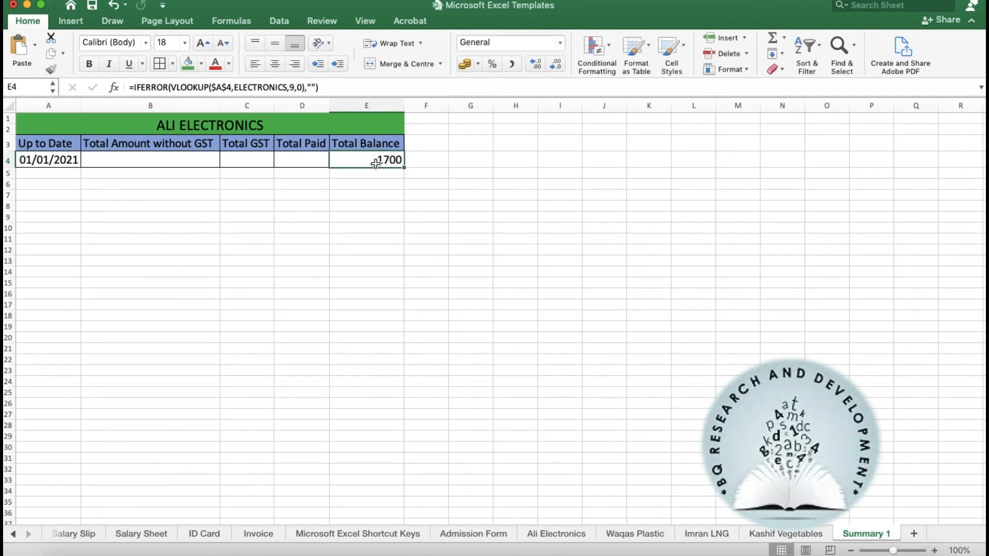
left_click(551, 533)
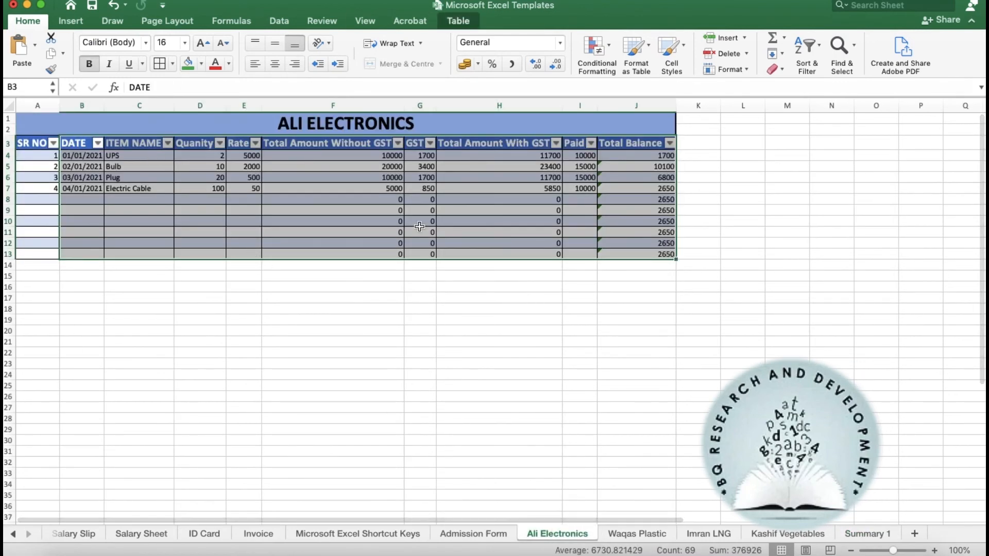
left_click(651, 156)
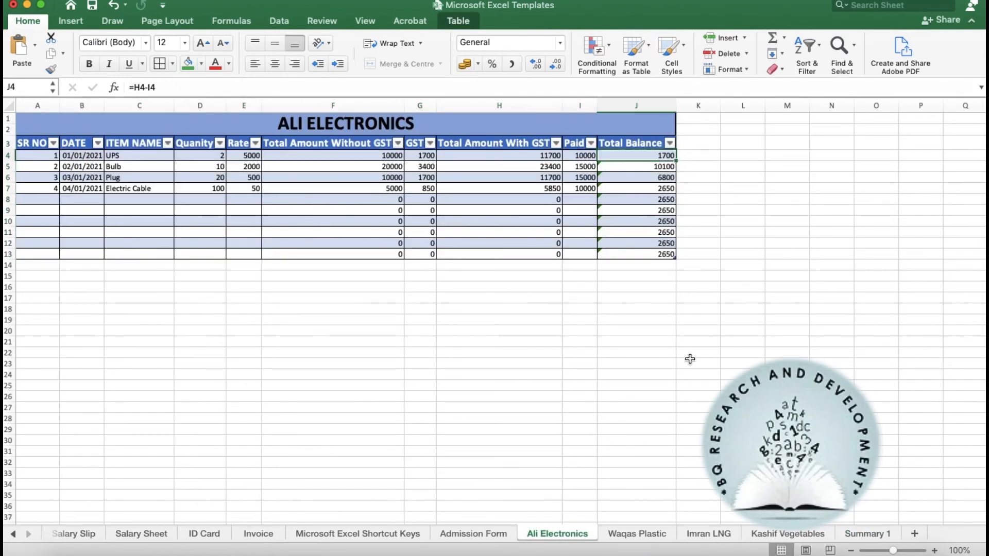
left_click(852, 535)
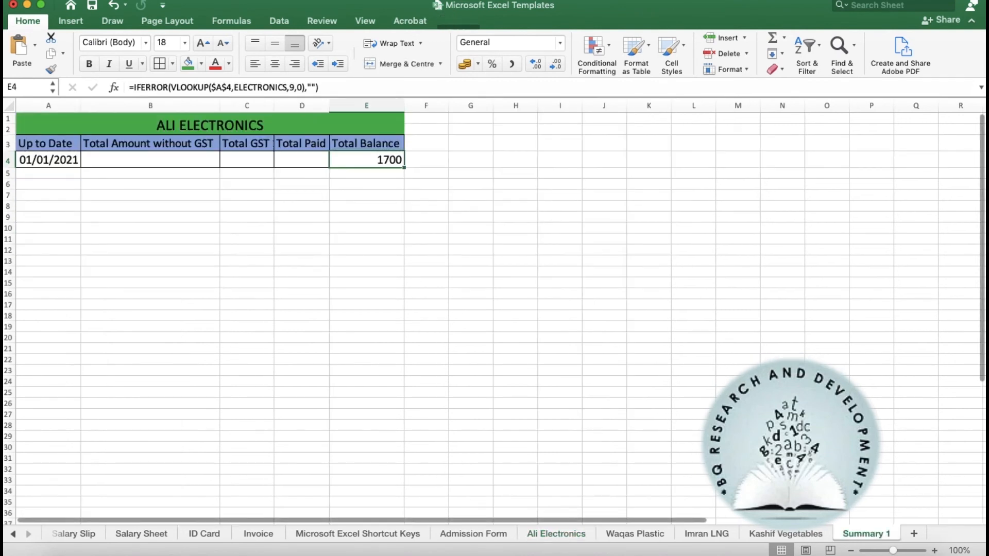
- Change the Up to Date value in A4 to 02/01/2021 and check the Total Balance against the Ali Electronics sheet
left_click(30, 161)
double_click(32, 161)
key("BackSpace")
type("2")
key("Tab")
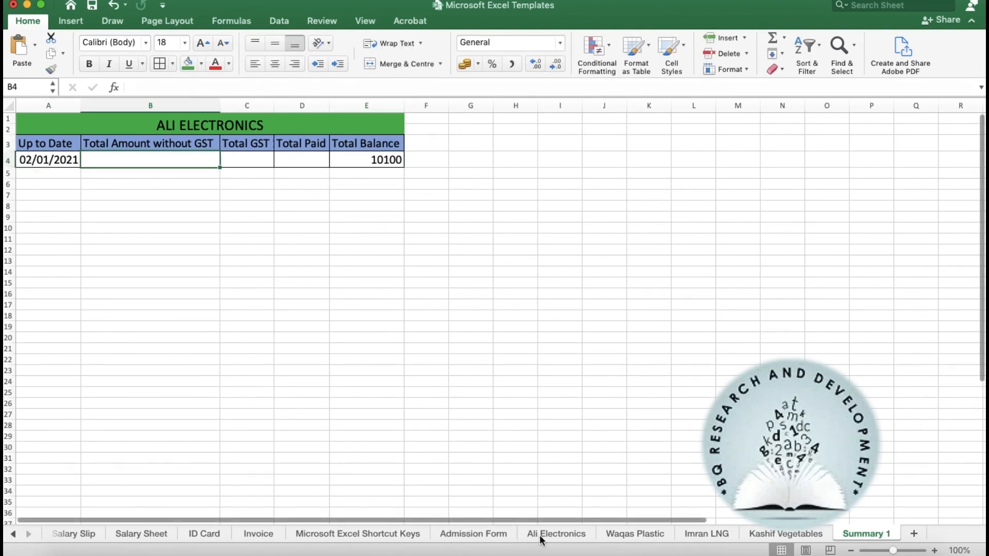
left_click(539, 534)
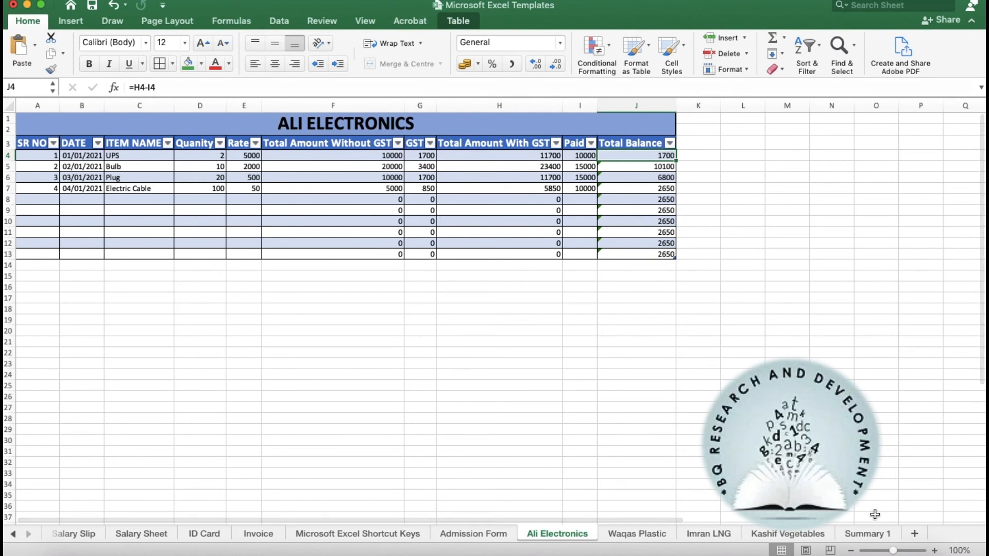
left_click(867, 535)
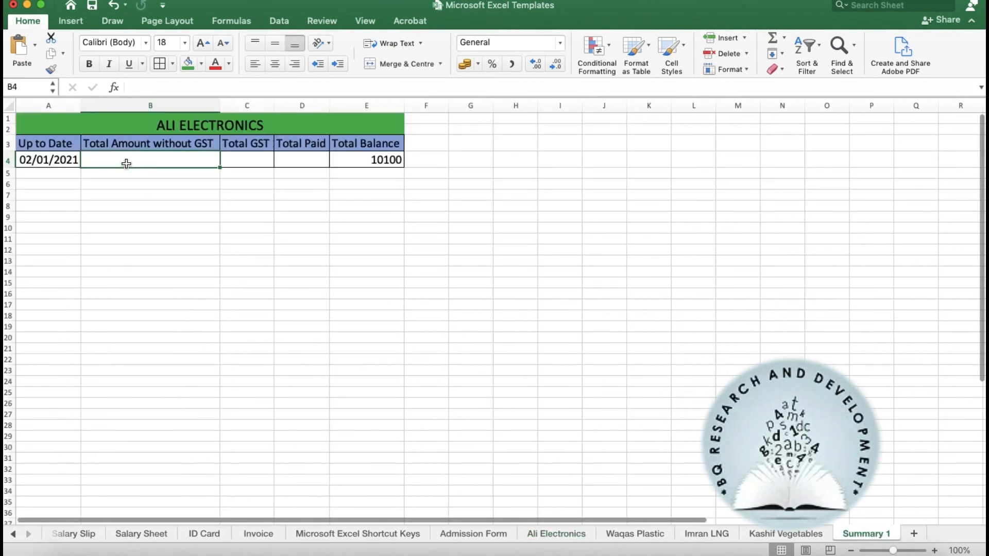
- In B4, sum the Total Amount Without GST column of the Ali Electronics table, rows 4 to 13
type("=SUM")
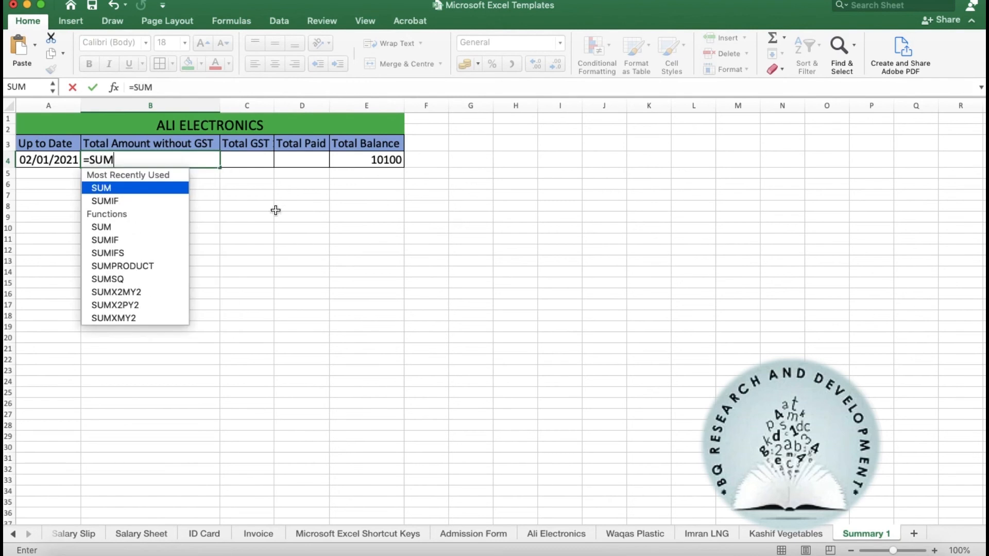
double_click(152, 188)
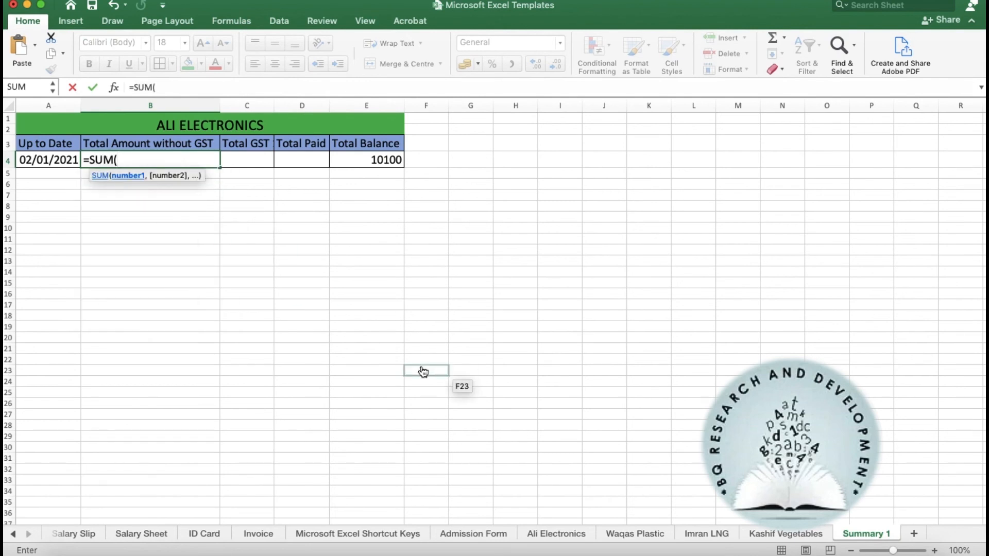
left_click(539, 533)
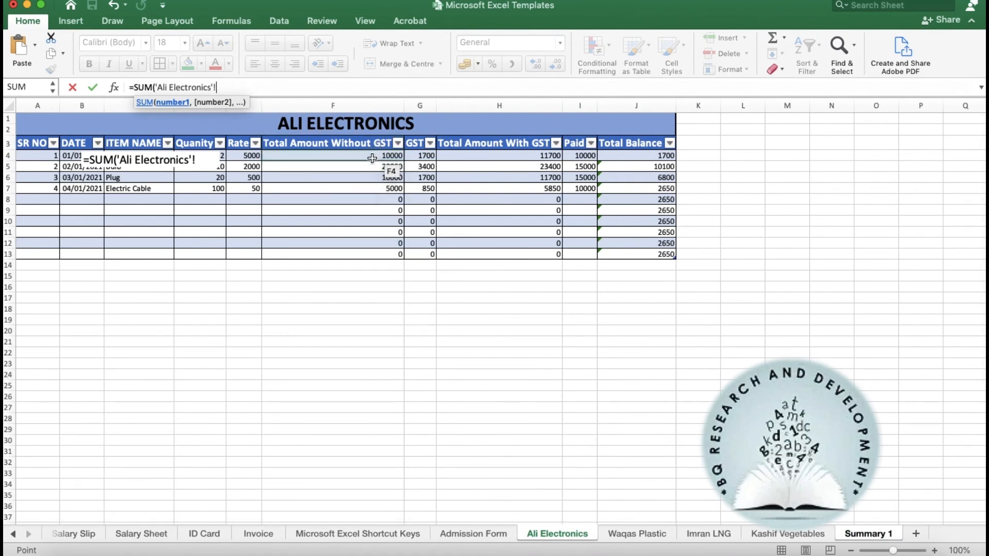
left_click_drag(374, 155, 379, 253)
key("Return")
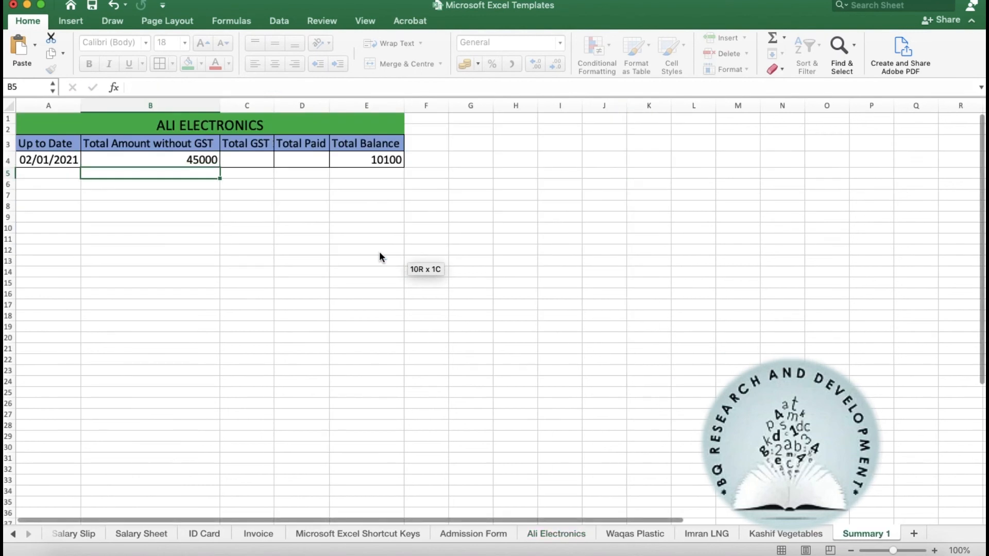
left_click(199, 158)
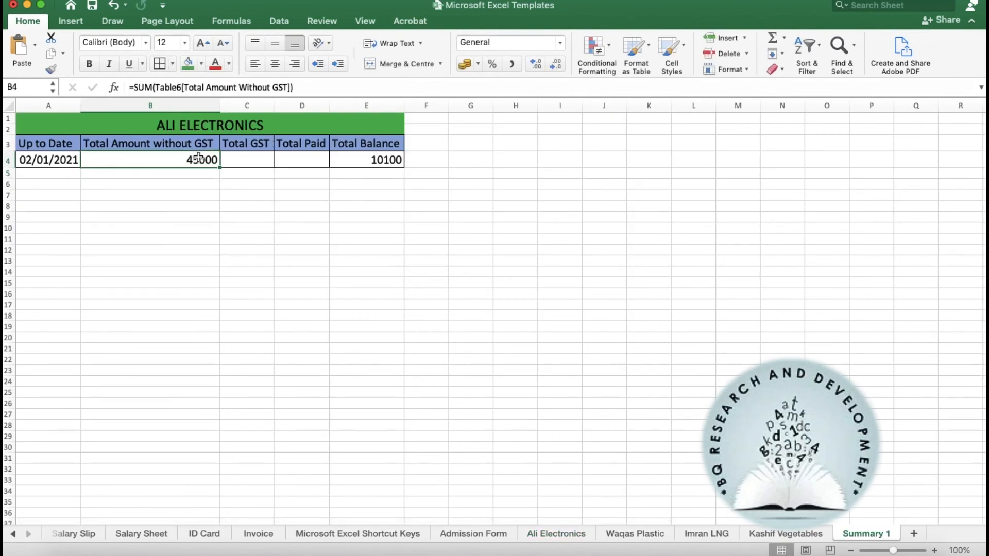
- In C4 under Total GST, sum the GST column of the Ali Electronics table, rows 4 to 13
left_click(255, 161)
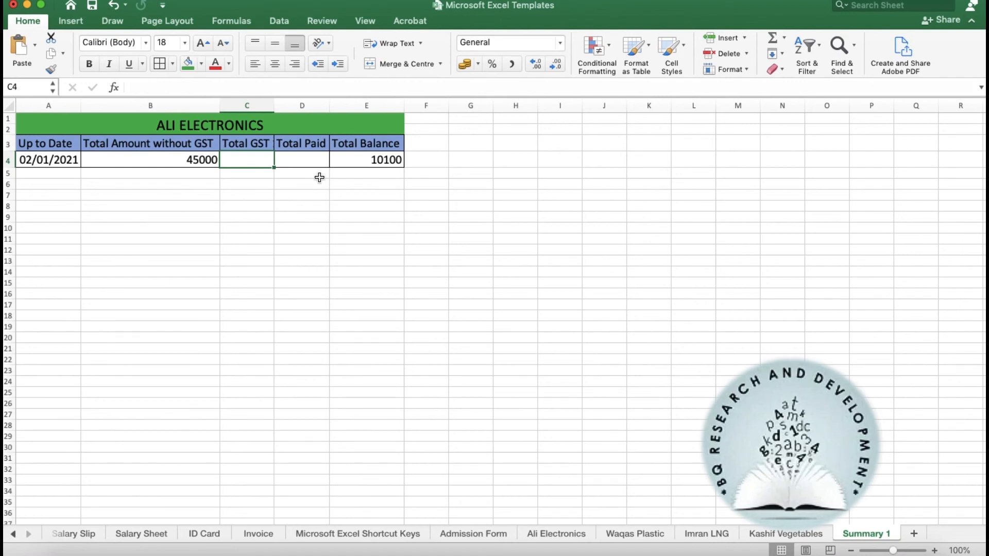
type("=SUM")
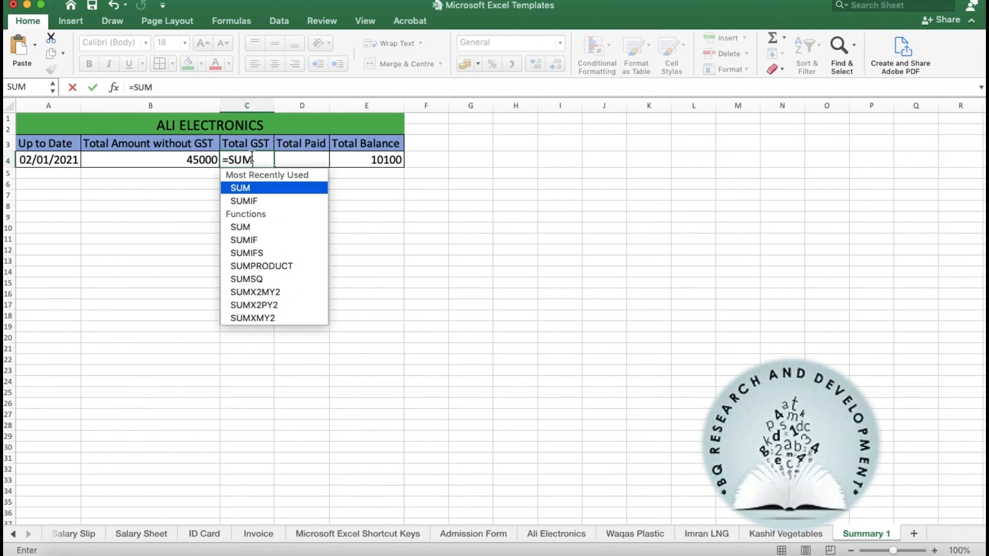
double_click(250, 187)
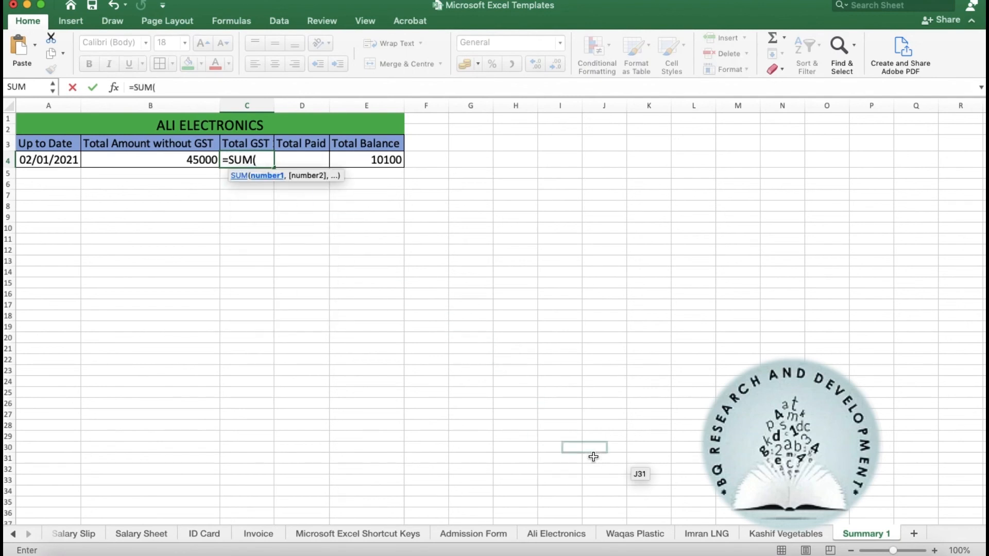
left_click(551, 531)
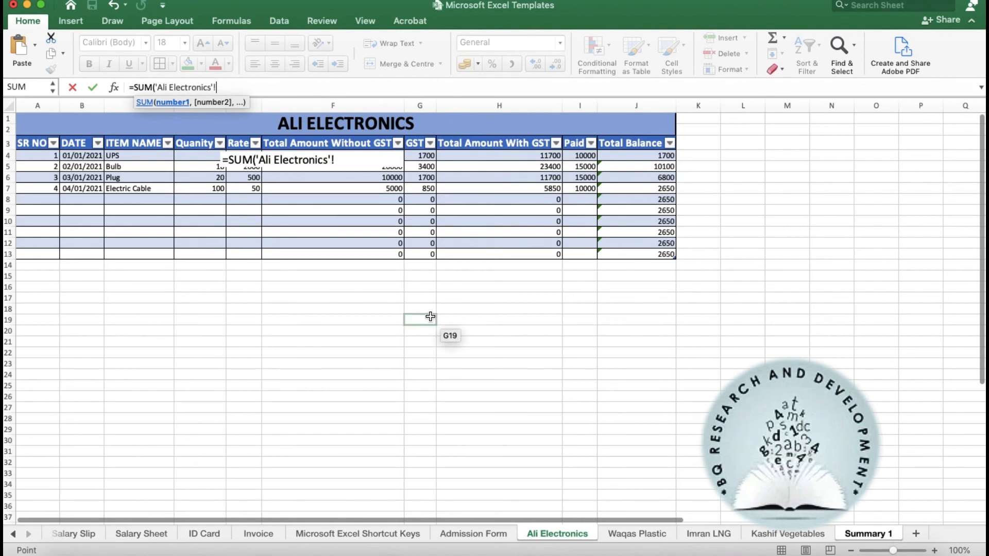
left_click_drag(427, 156, 431, 251)
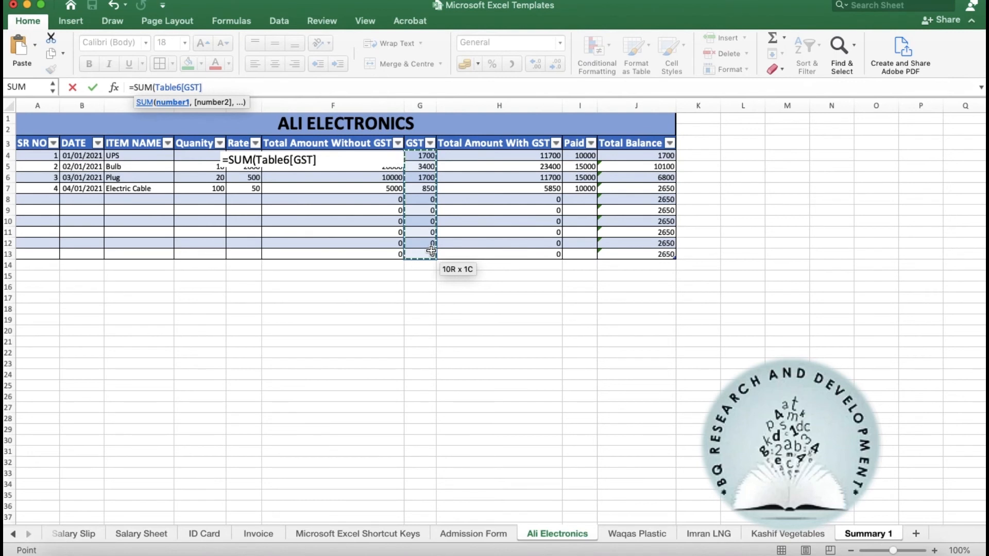
key("Return")
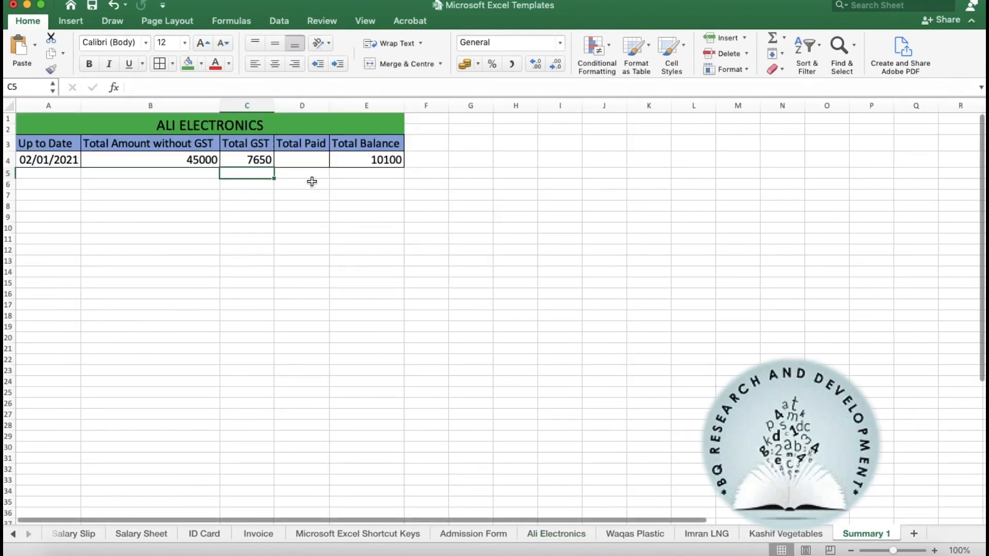
- In D4 under Total Paid, sum the Paid column of the Ali Electronics table, rows 4 to 13
left_click(308, 163)
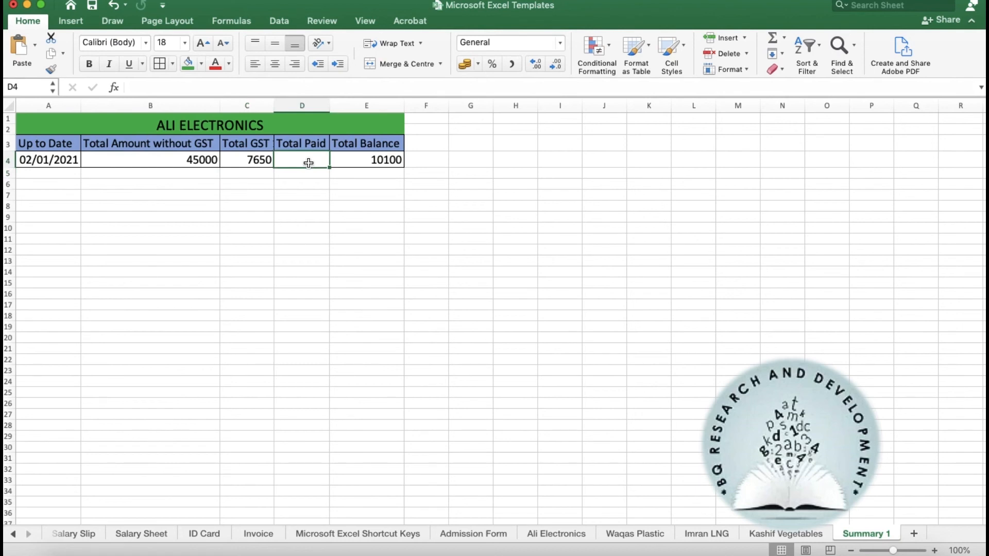
type("=SUM")
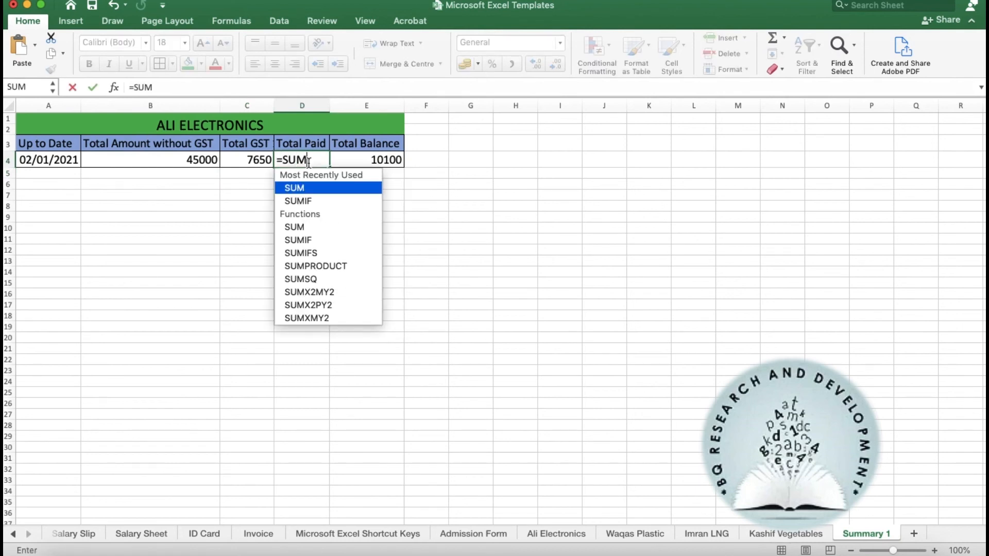
double_click(305, 188)
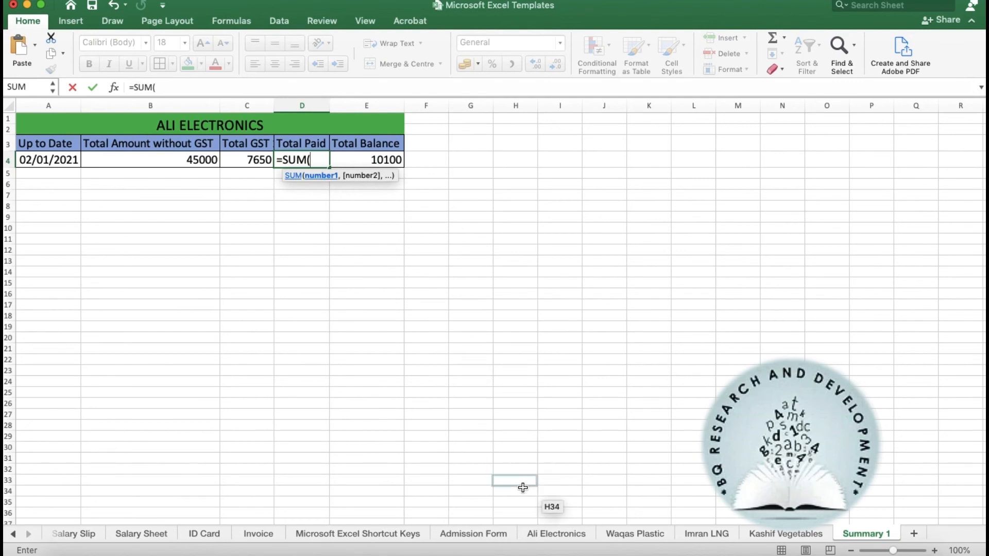
left_click(544, 538)
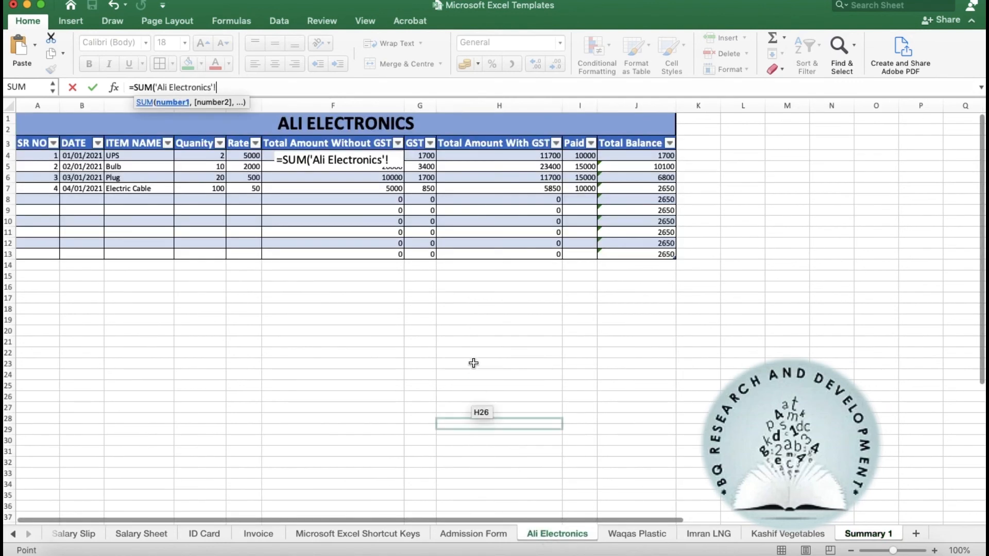
left_click_drag(589, 158, 589, 258)
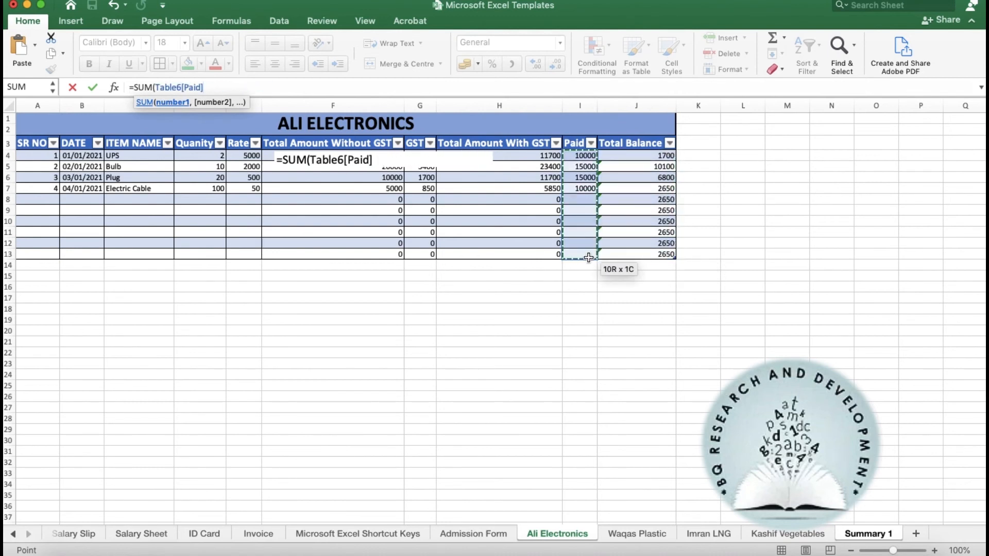
key("Return")
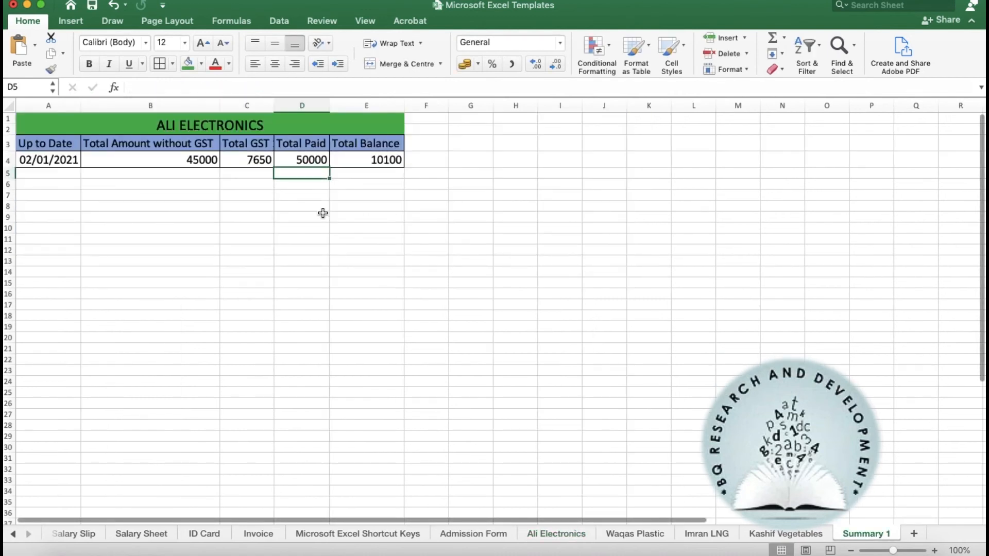
- Set the Up to Date value in A4 to 04/01/2021 and compare the Total Balance with the Ali Electronics sheet
left_click(197, 161)
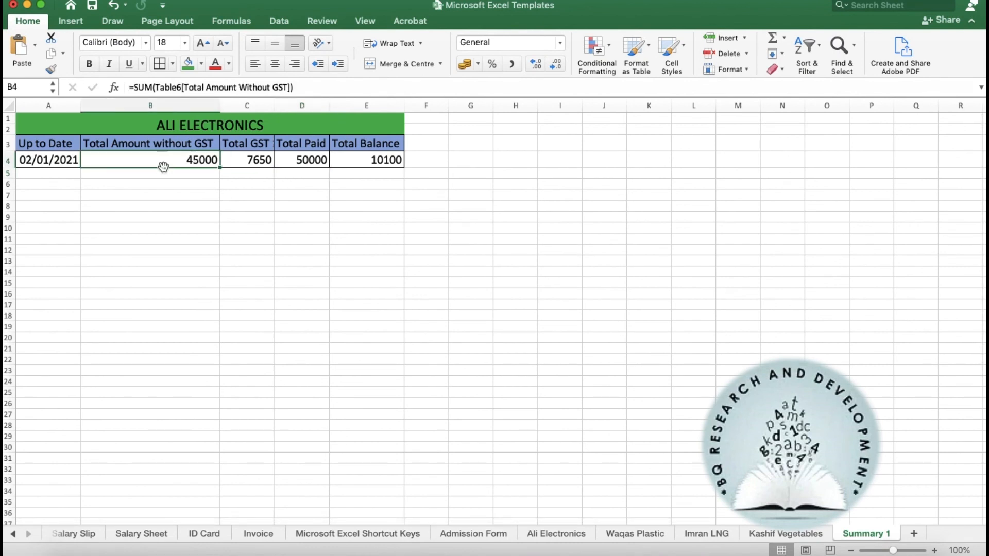
left_click(28, 158)
double_click(28, 159)
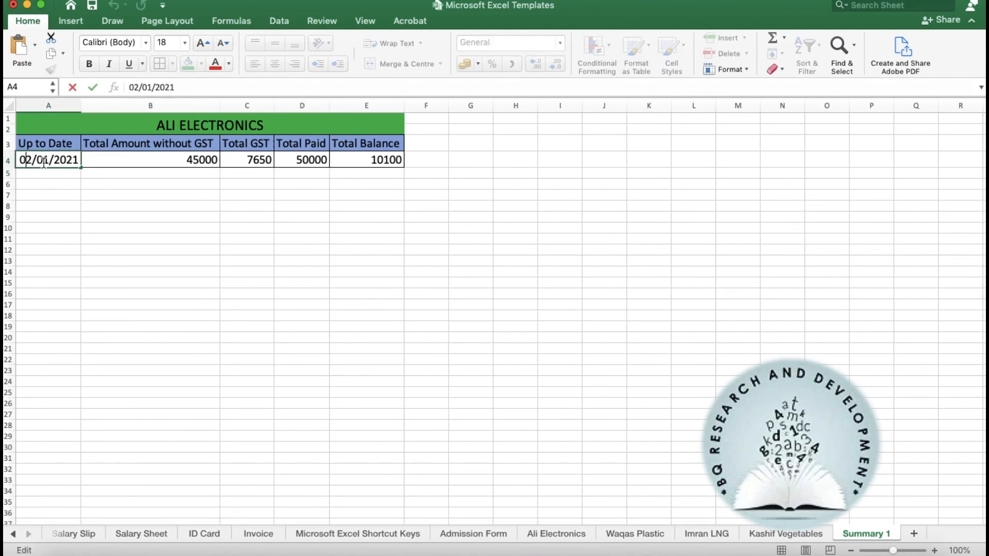
key("BackSpace")
type("4")
key("Tab")
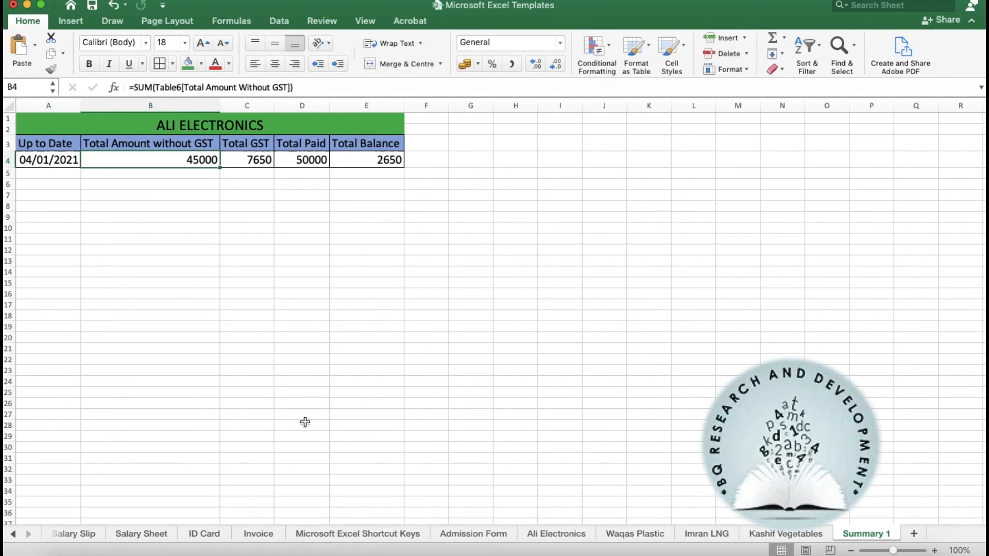
left_click(543, 534)
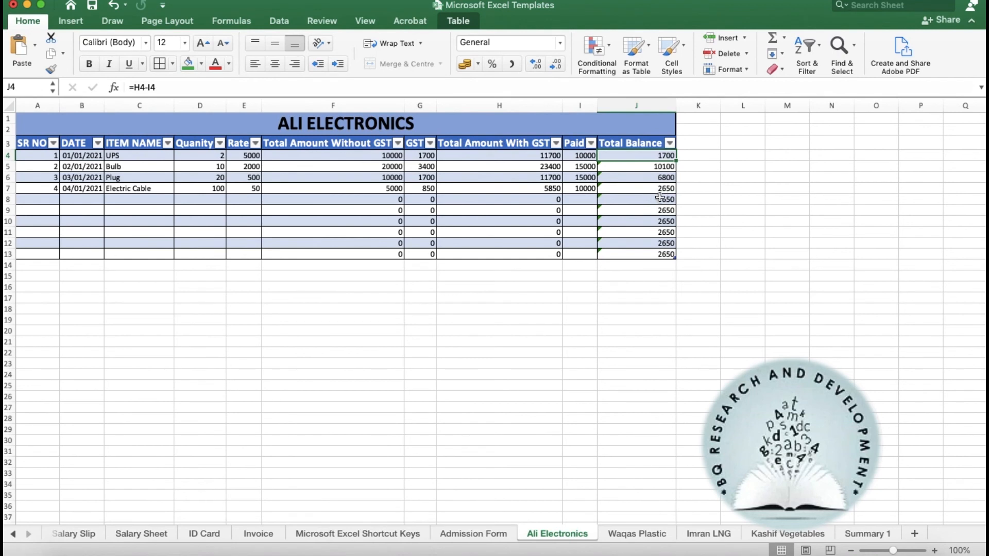
left_click(644, 534)
left_click(881, 535)
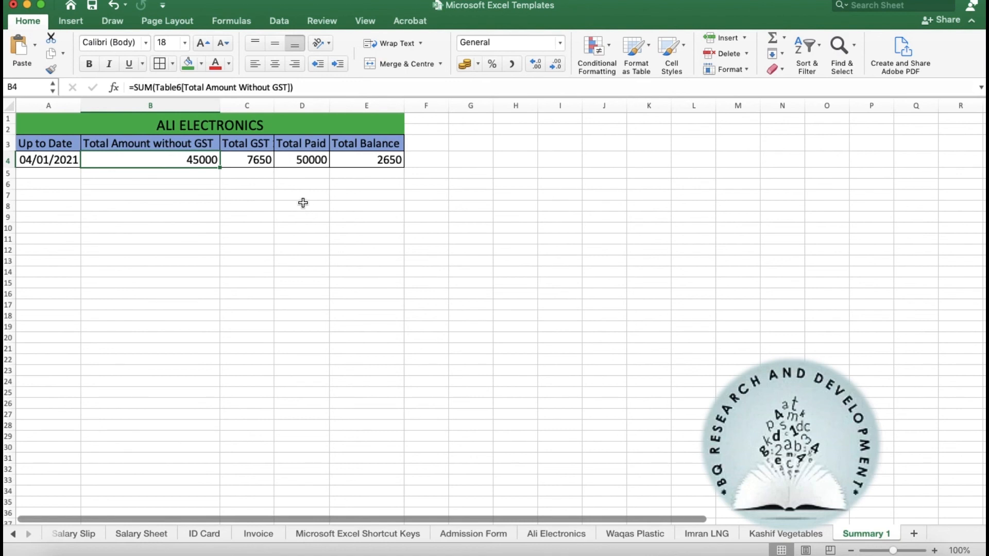
- Copy the whole Ali Electronics block, title through values row, and paste it starting at G1
left_click(303, 205)
left_click(242, 124)
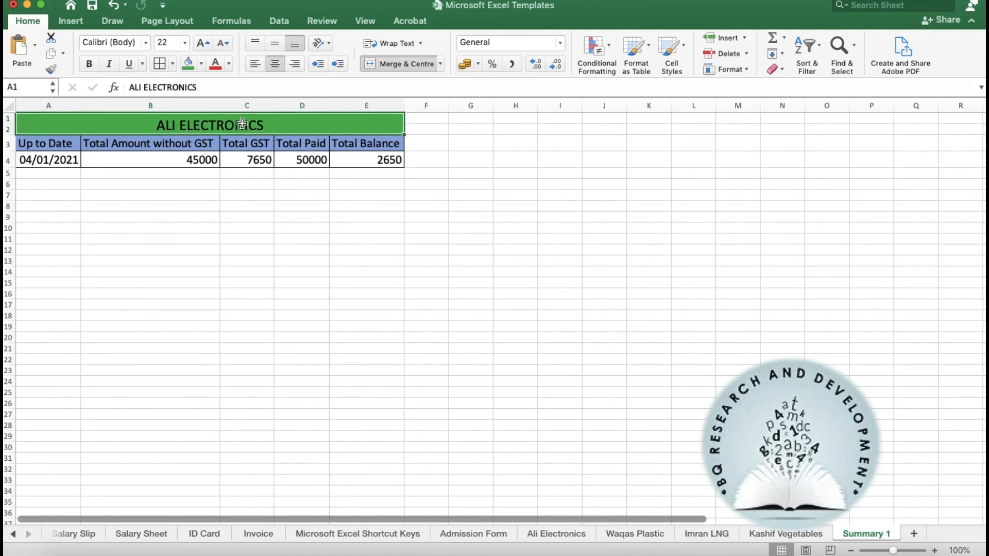
key("super+a")
key("super+c")
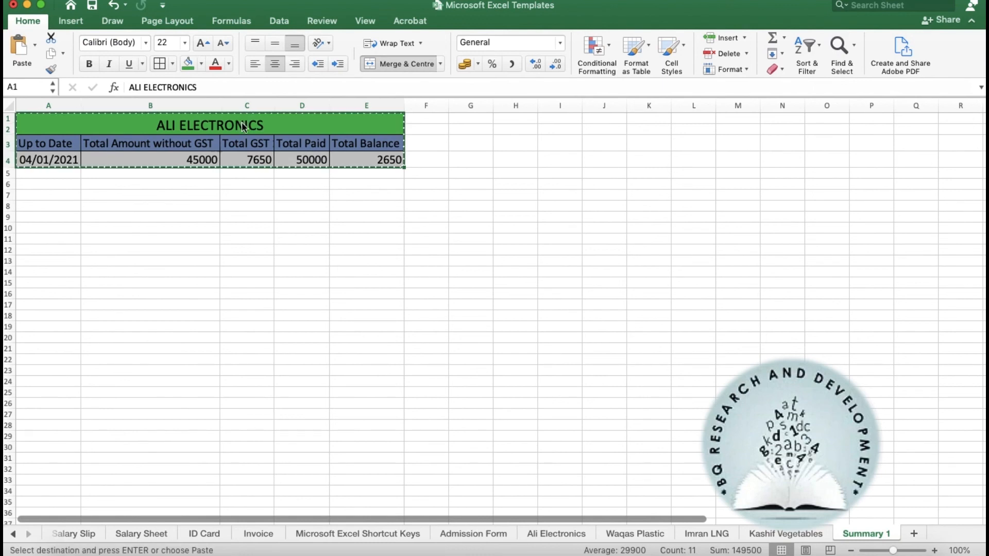
left_click(423, 121)
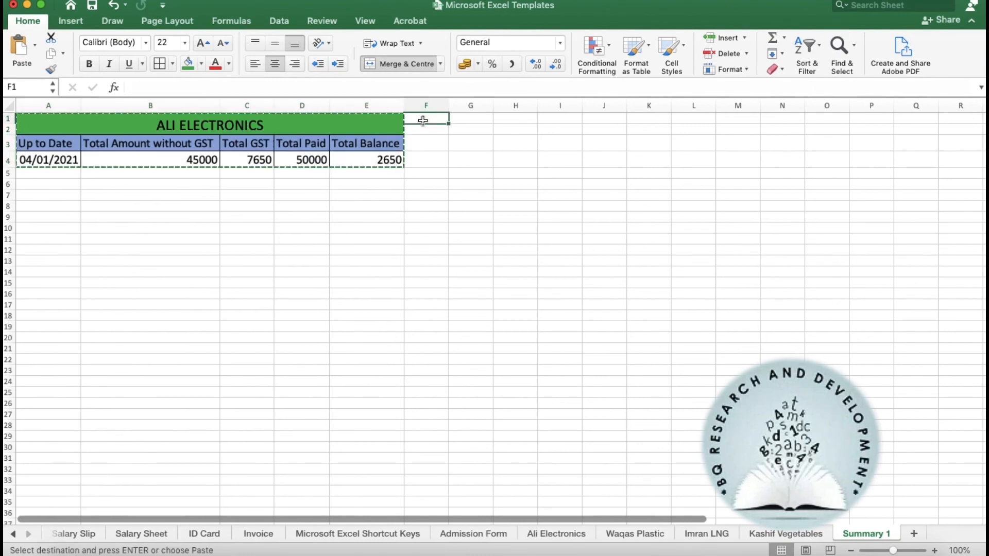
left_click(466, 121)
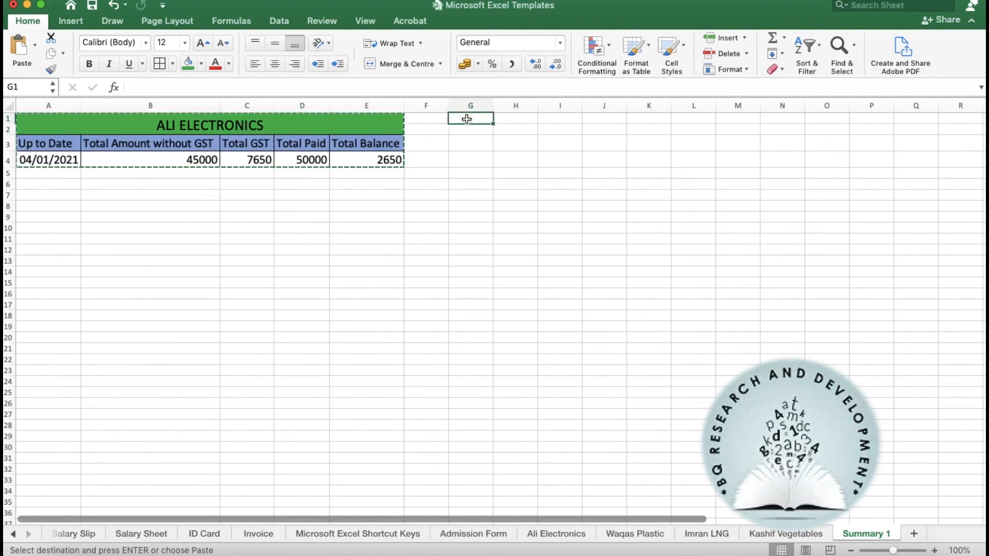
key("super+v")
- Fit the widths of columns G to K to the pasted block's contents
double_click(671, 106)
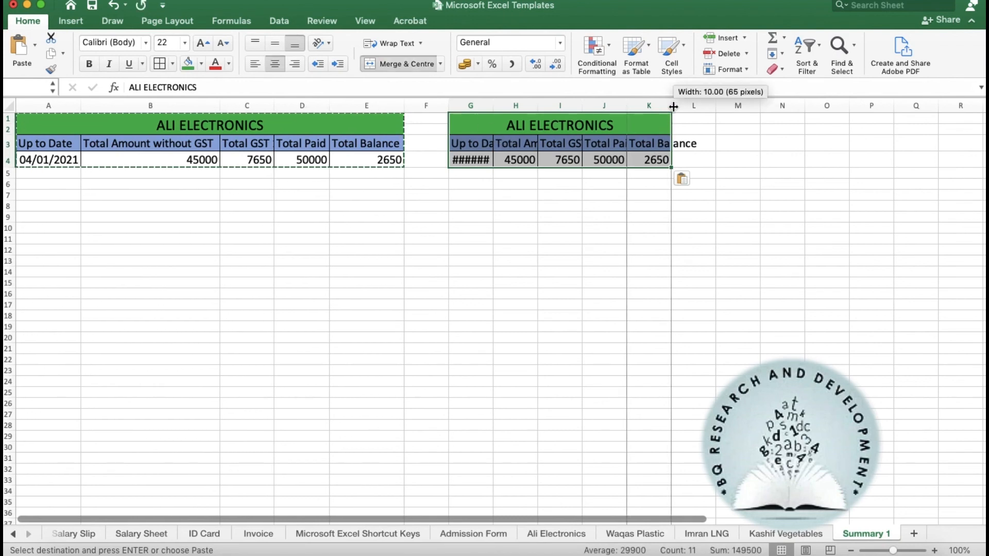
mouse_move(625, 110)
left_mouse_down()
mouse_move(637, 107)
mouse_move(616, 105)
left_mouse_up()
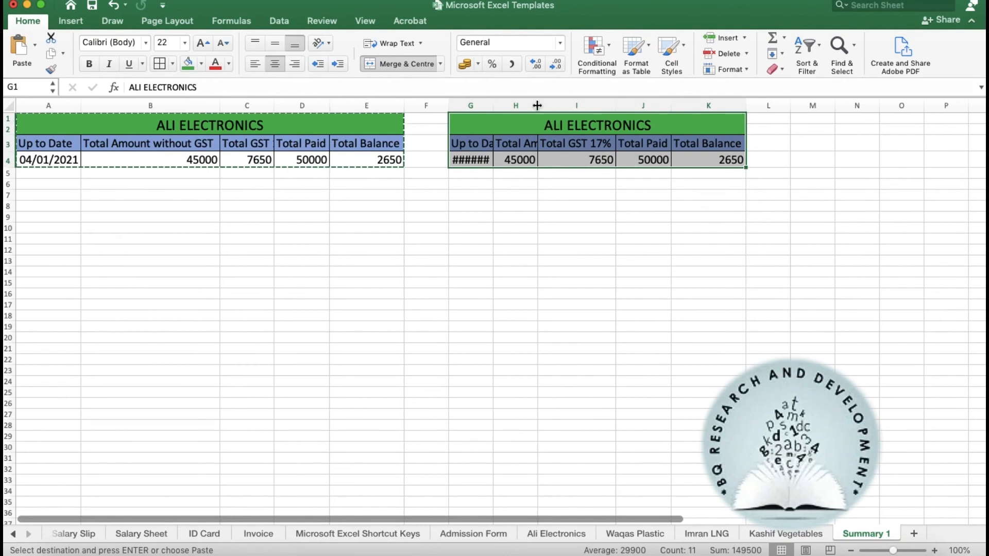
left_click(530, 105)
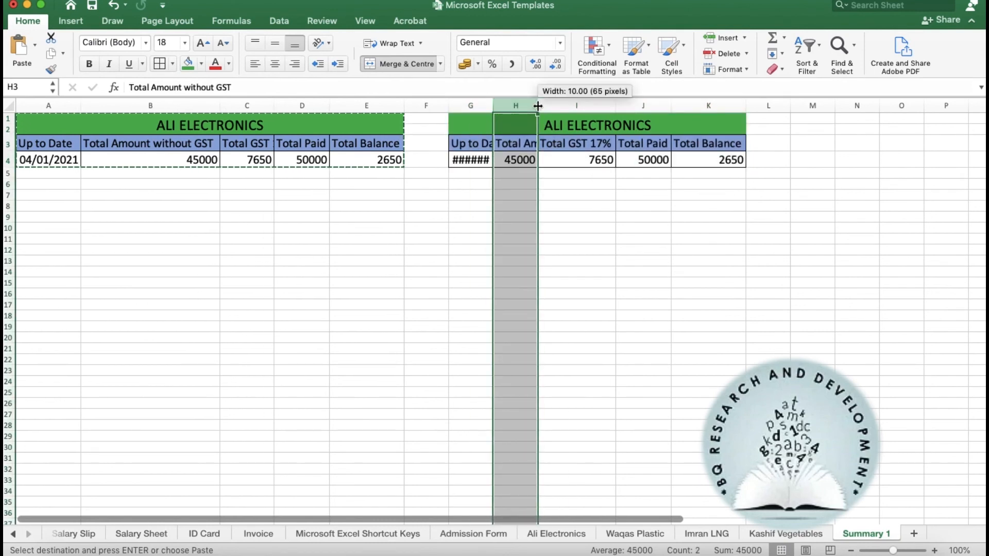
double_click(537, 105)
double_click(492, 105)
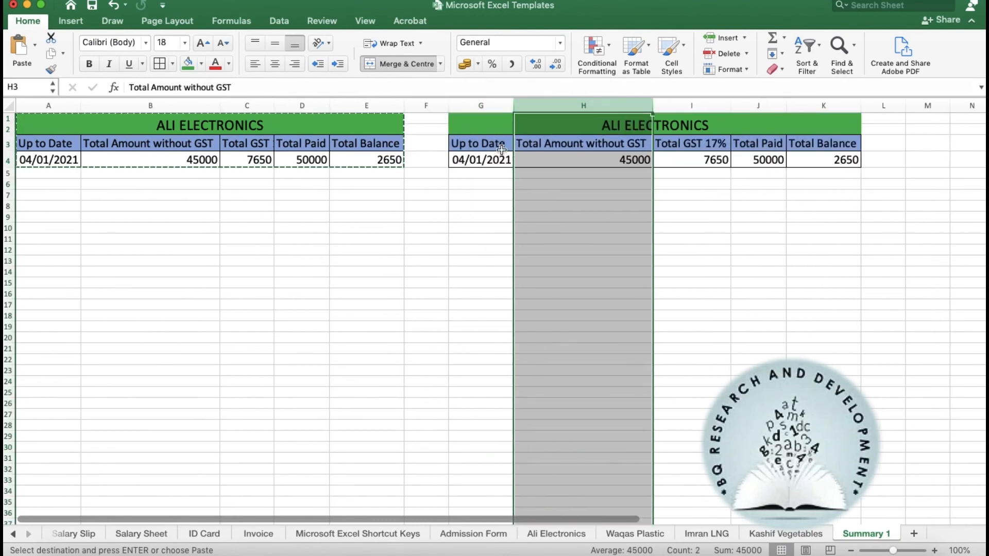
left_click(483, 228)
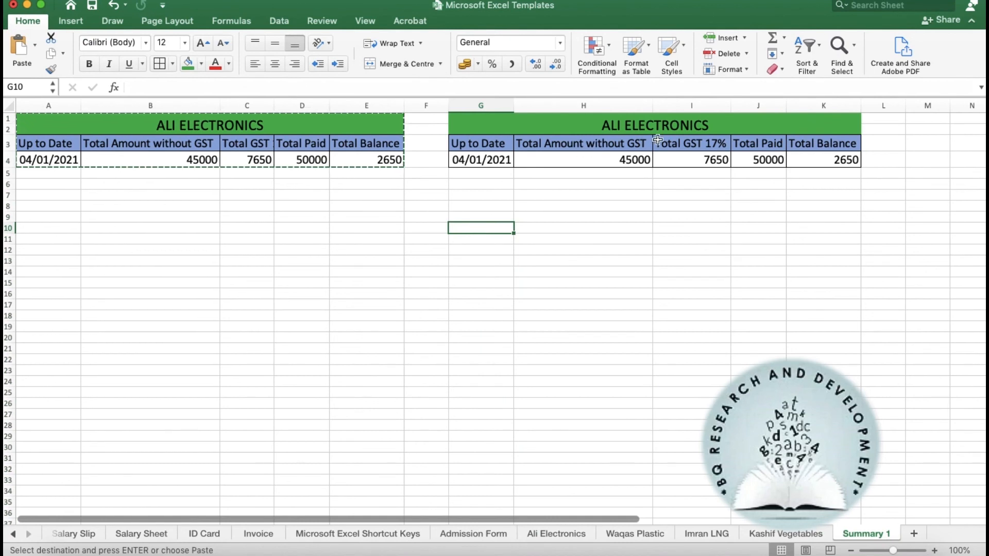
- Replace the pasted block's title with Waqas Plastic
left_click(681, 126)
double_click(681, 127)
left_click_drag(710, 127, 587, 133)
key("BackSpace")
type("W")
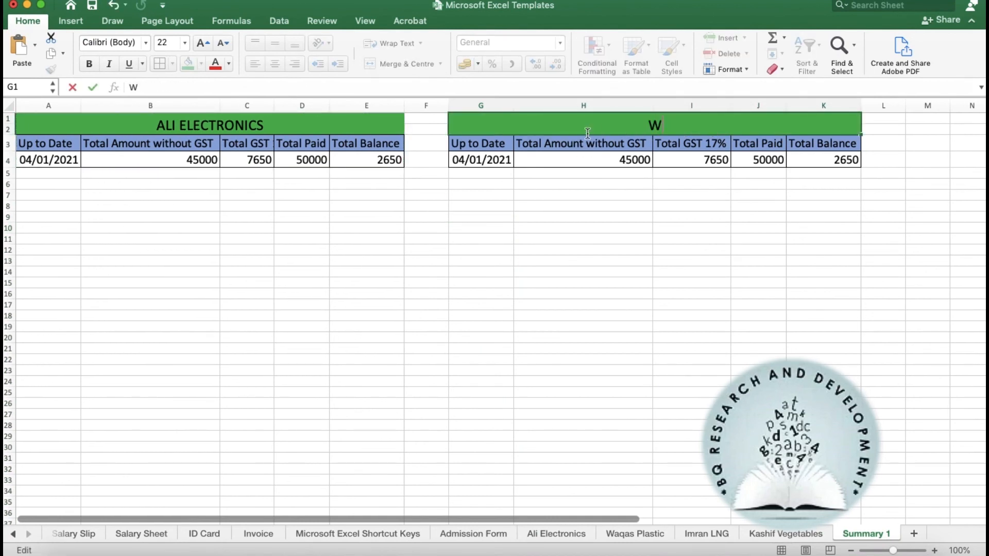
type("aqas Pl")
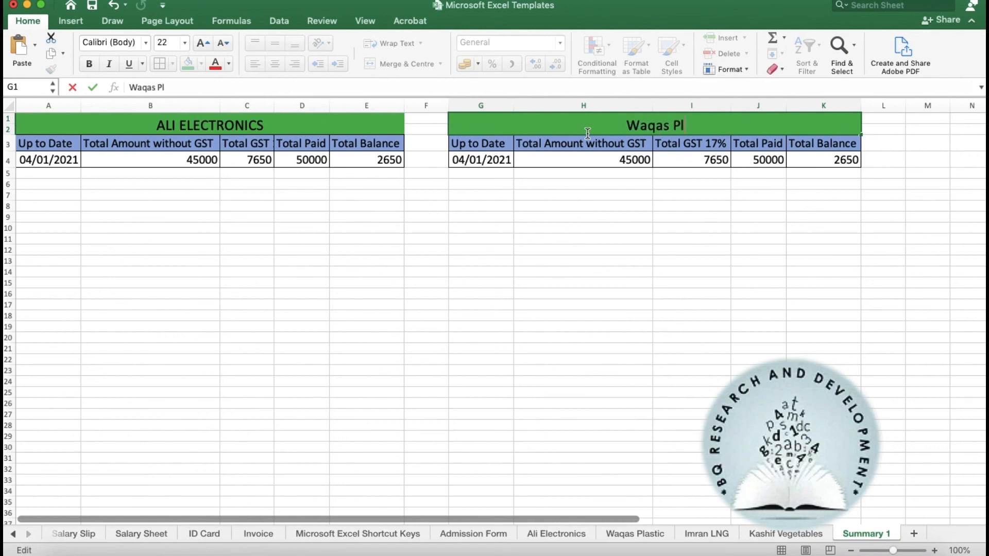
type("astic")
left_click(875, 121)
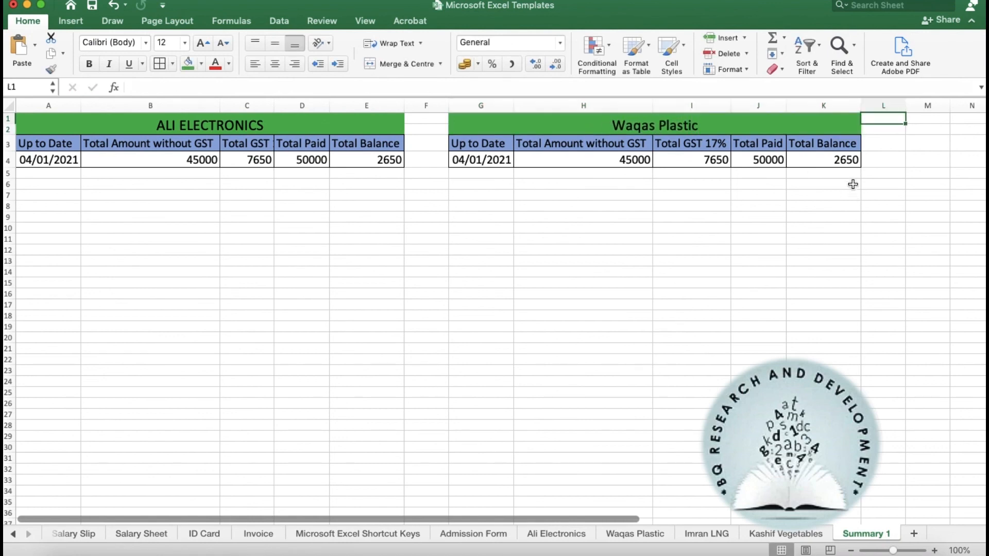
- Edit the Total Balance formula in K4 to look up $G$4 in the named range Waqas
left_click(845, 157)
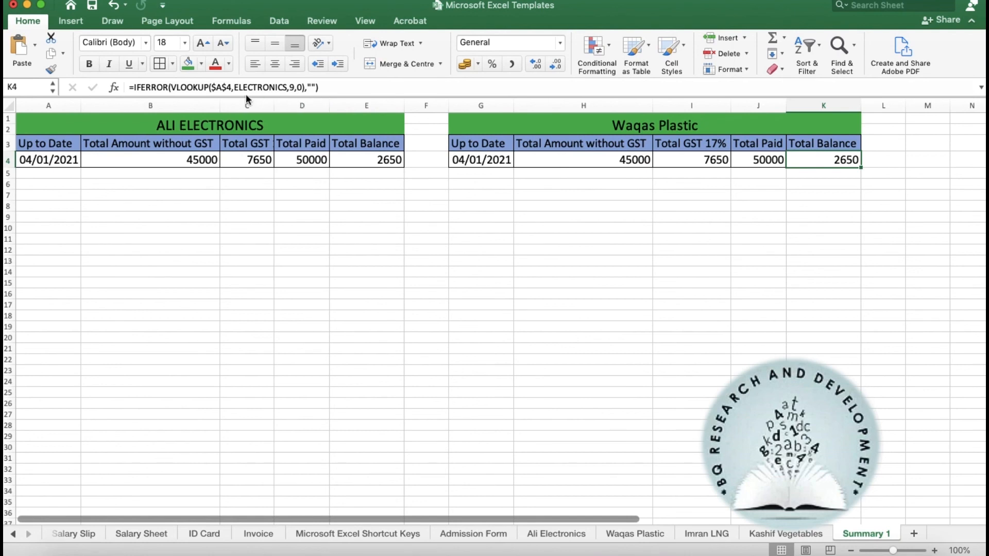
left_click(215, 88)
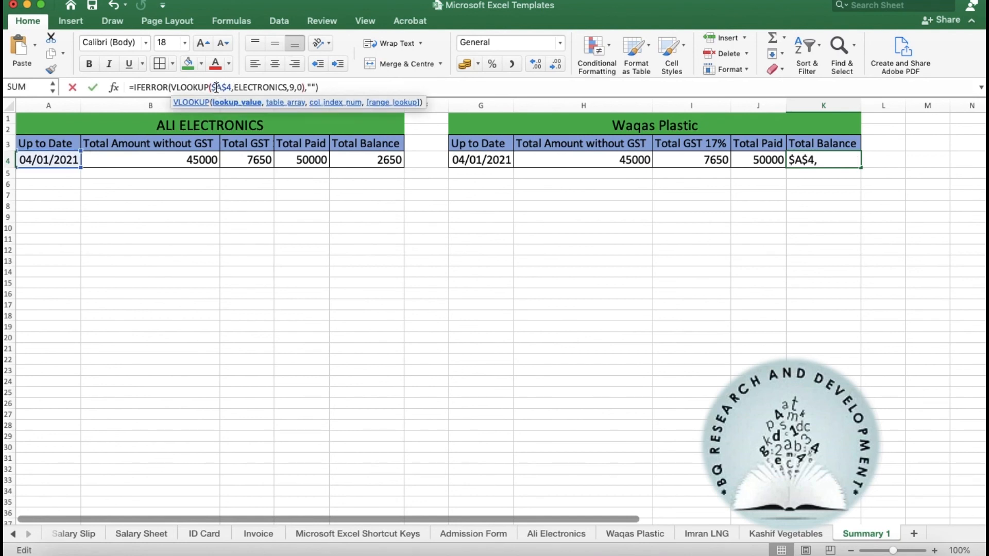
key("BackSpace")
type("G")
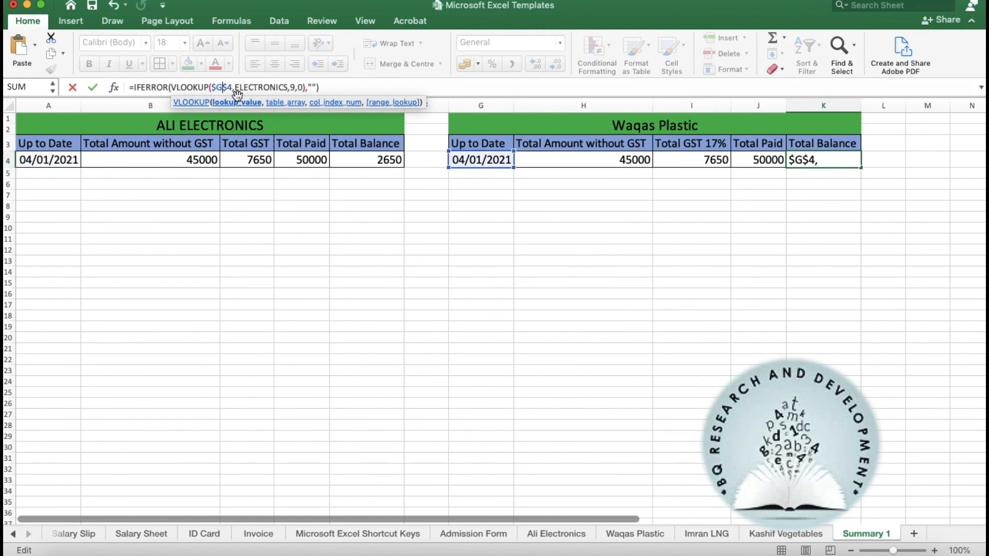
left_click(287, 89)
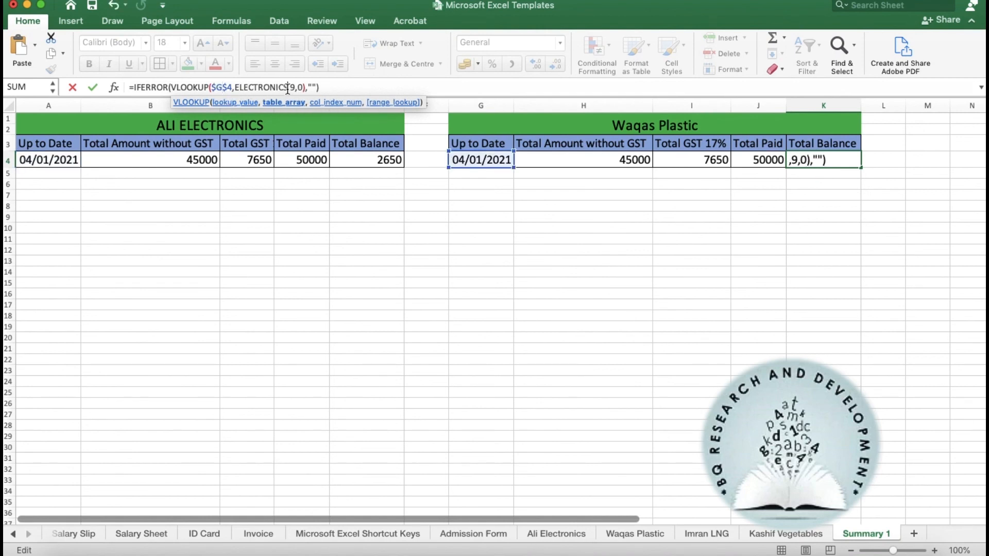
key("BackSpace")
key("BackSpace")
key("BackSpace")
key("BackSpace")
key("BackSpace")
key("BackSpace")
key("BackSpace")
key("BackSpace")
key("BackSpace")
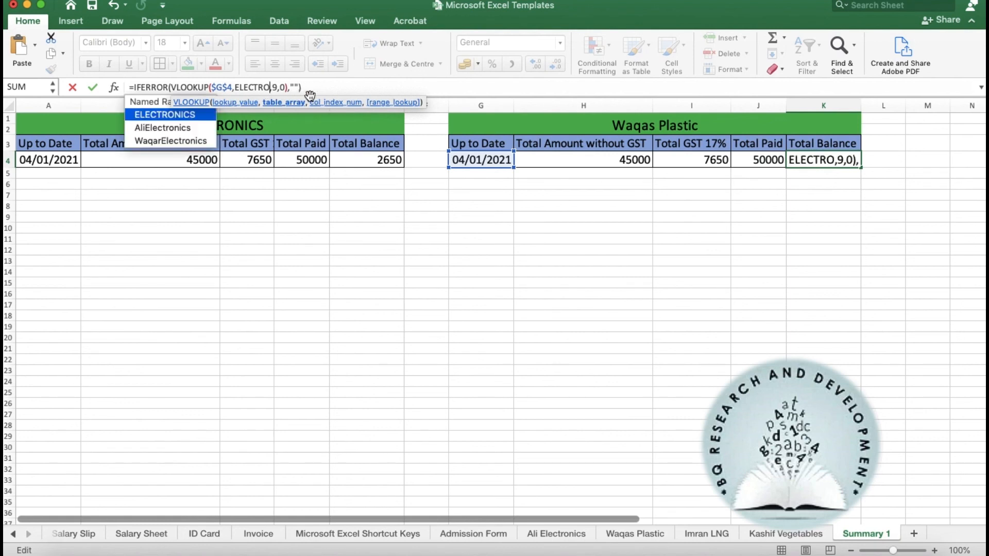
key("BackSpace")
key("BackSpace")
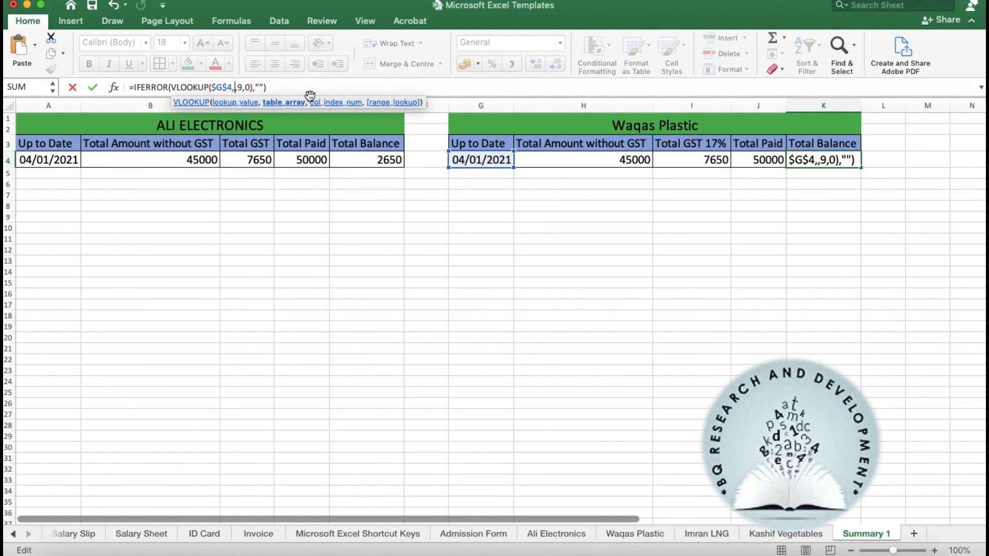
type("Wa")
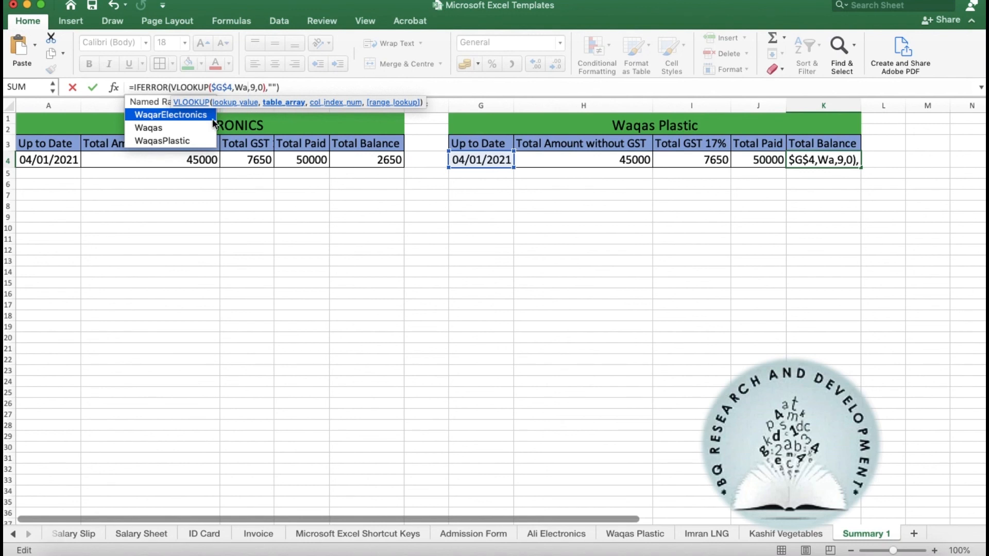
type("qas")
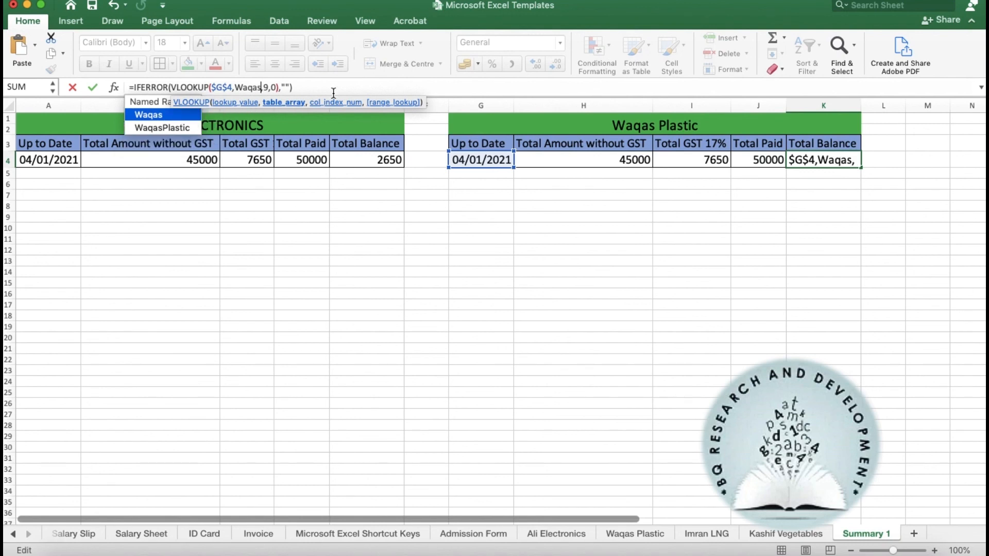
left_click(350, 83)
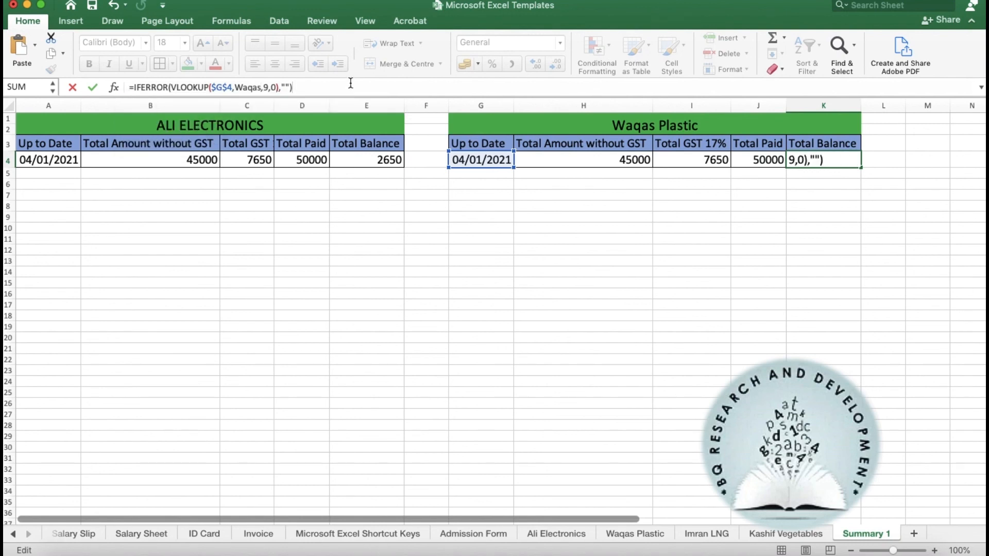
key("Return")
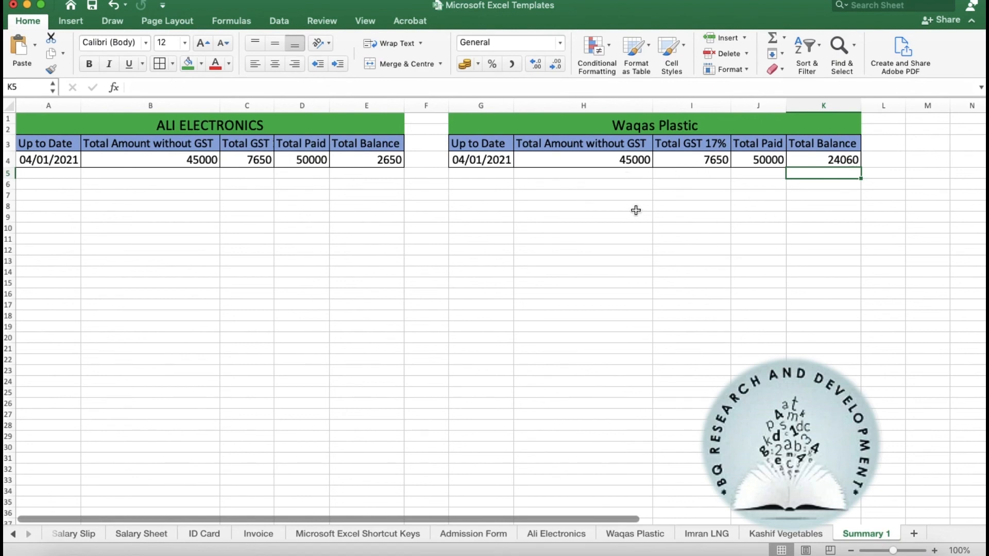
left_click(580, 205)
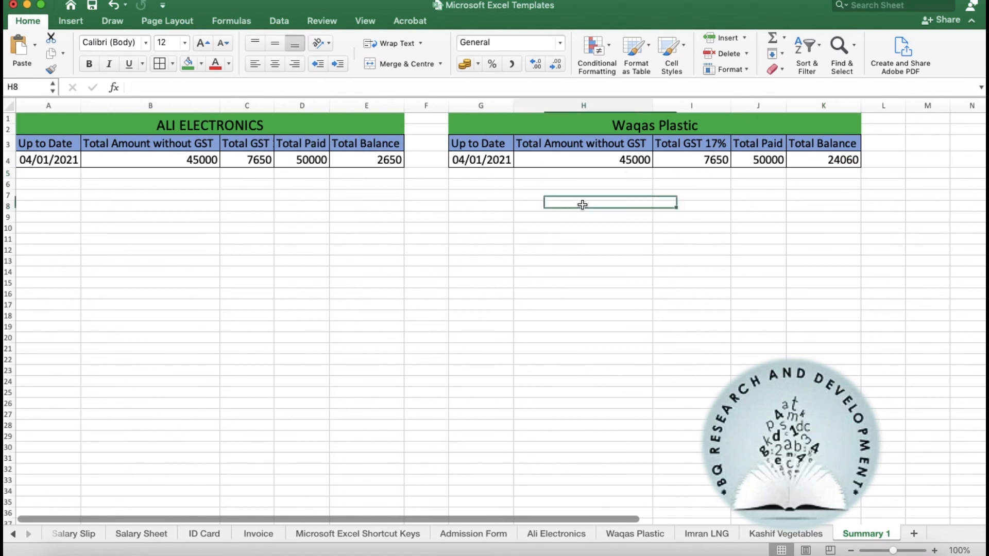
- In H4, replace the sum's reference with the Total Amount Without GST column of the Waqas Plastic table, rows 4 to 13
left_click(593, 161)
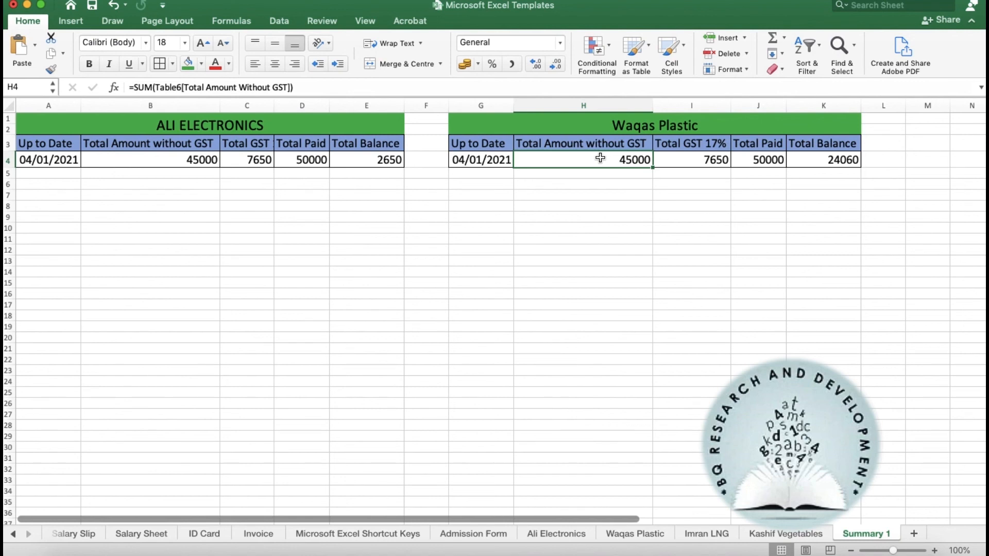
left_click(474, 87)
key("BackSpace")
key("BackSpace")
key("BackSpace")
key("BackSpace")
key("BackSpace")
key("BackSpace")
key("BackSpace")
key("BackSpace")
key("BackSpace")
key("BackSpace")
key("BackSpace")
key("BackSpace")
key("BackSpace")
key("BackSpace")
key("BackSpace")
key("BackSpace")
key("BackSpace")
key("BackSpace")
key("BackSpace")
key("BackSpace")
key("BackSpace")
key("BackSpace")
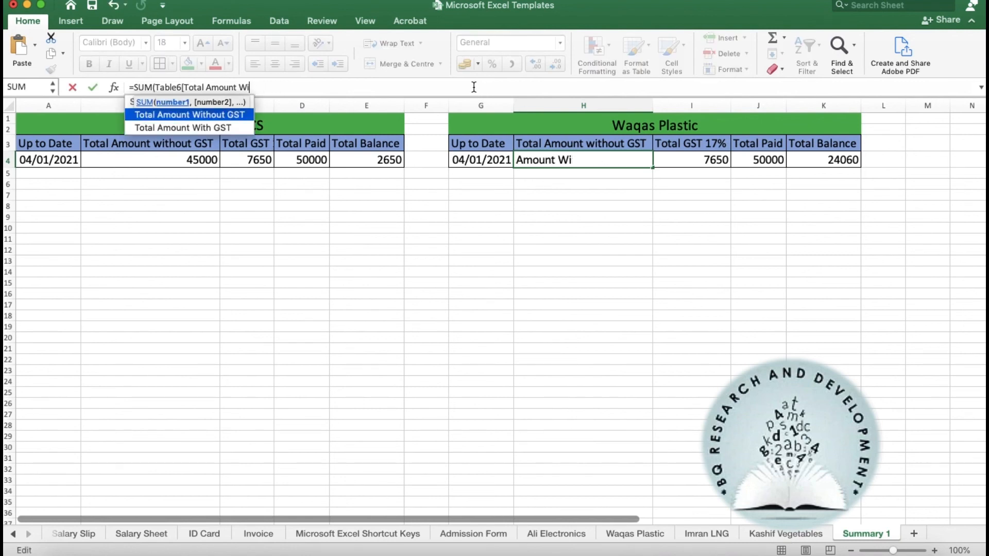
key("BackSpace")
key("BackSpace")
key("BackSpace")
key("BackSpace")
key("BackSpace")
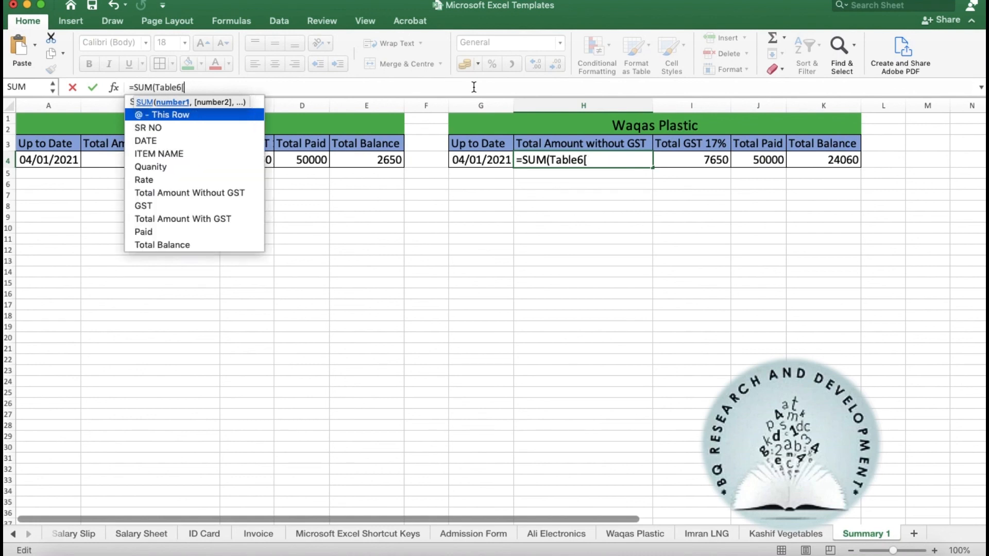
key("BackSpace")
key("BackSpace")
key("BackSpace")
key("BackSpace")
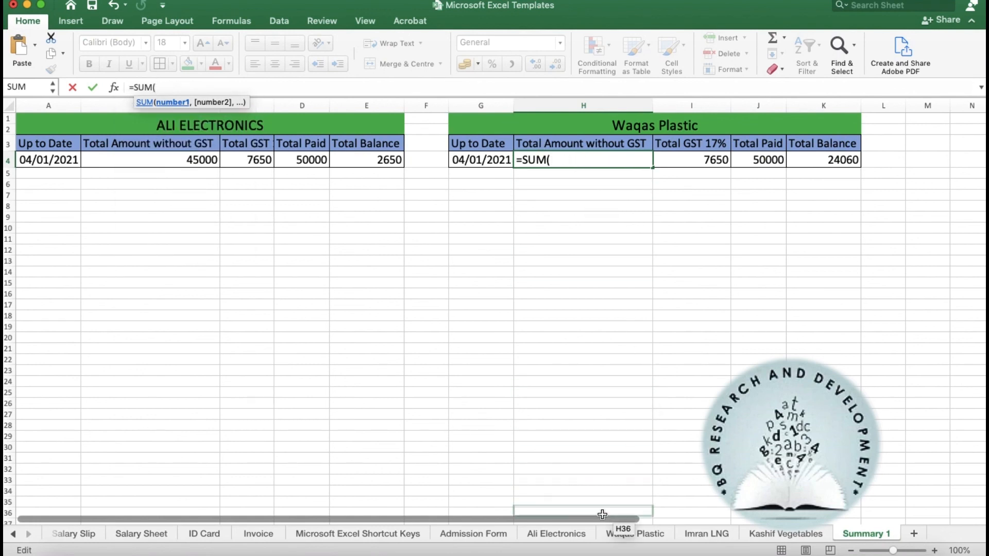
left_click(618, 536)
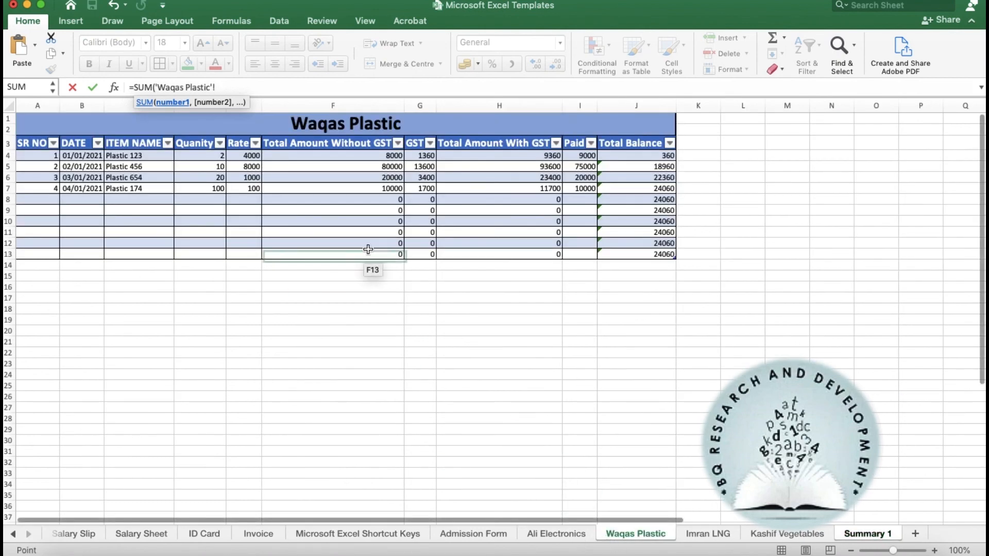
left_click_drag(349, 156, 354, 251)
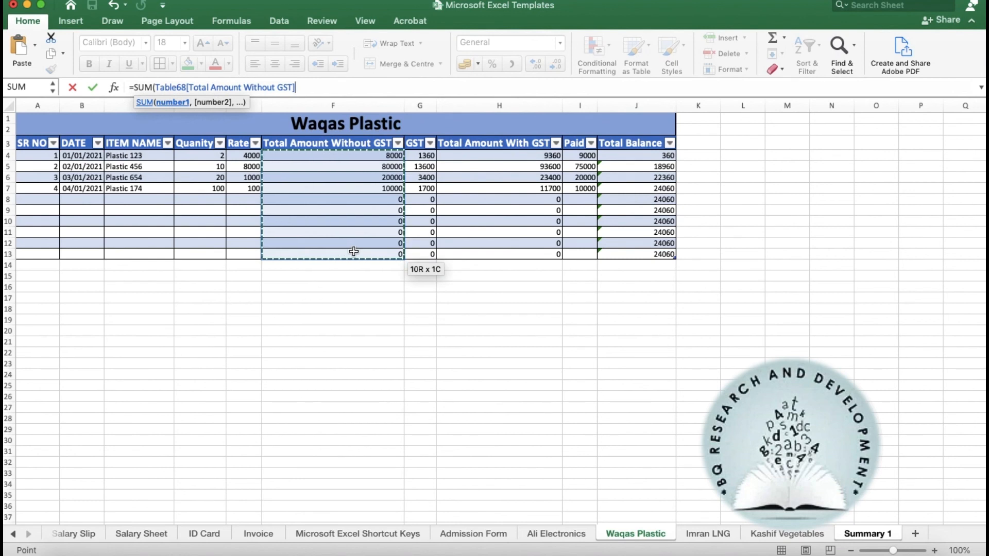
key("Return")
- In I4, replace the sum's reference with the GST column of the Waqas Plastic table, rows 4 to 13
left_click(702, 160)
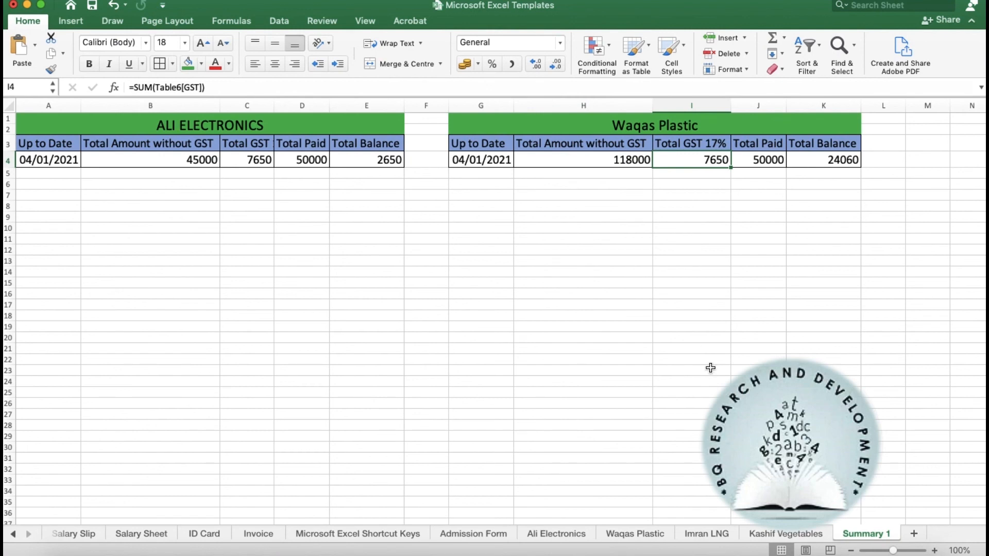
left_click(263, 83)
key("BackSpace")
key("BackSpace")
key("BackSpace")
key("BackSpace")
key("BackSpace")
key("BackSpace")
key("BackSpace")
key("BackSpace")
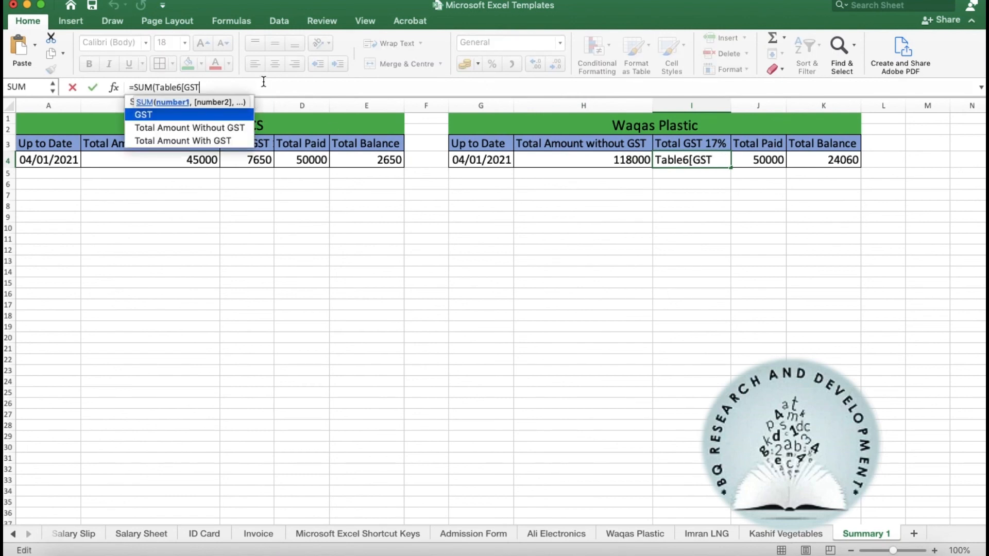
key("BackSpace")
key("BackSpace")
key("BackSpace")
key("BackSpace")
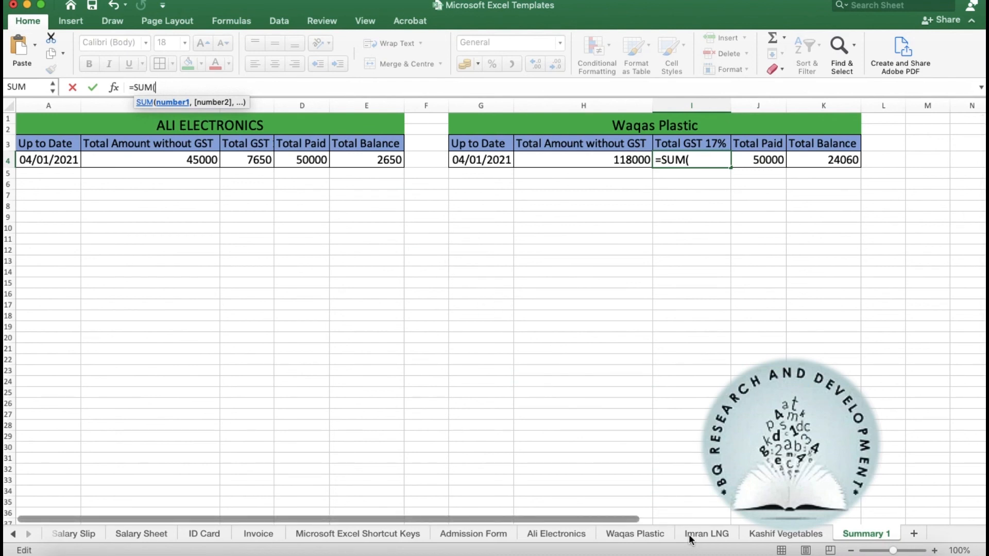
left_click(653, 531)
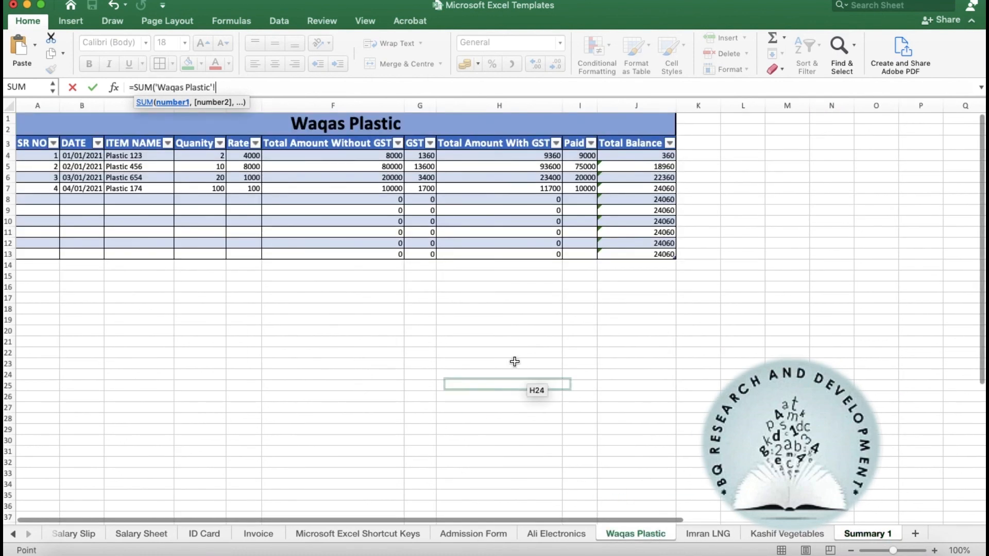
left_click_drag(425, 156, 425, 250)
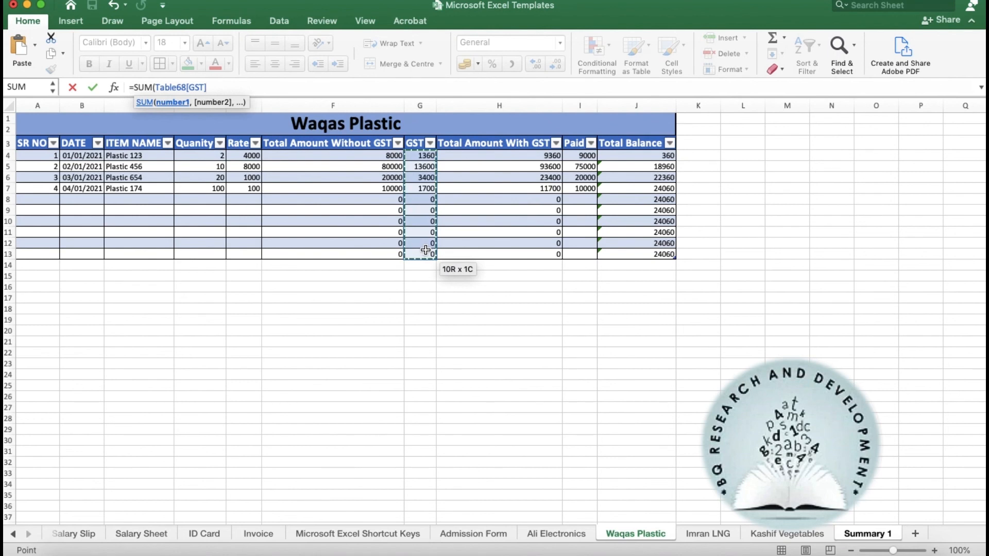
key("Return")
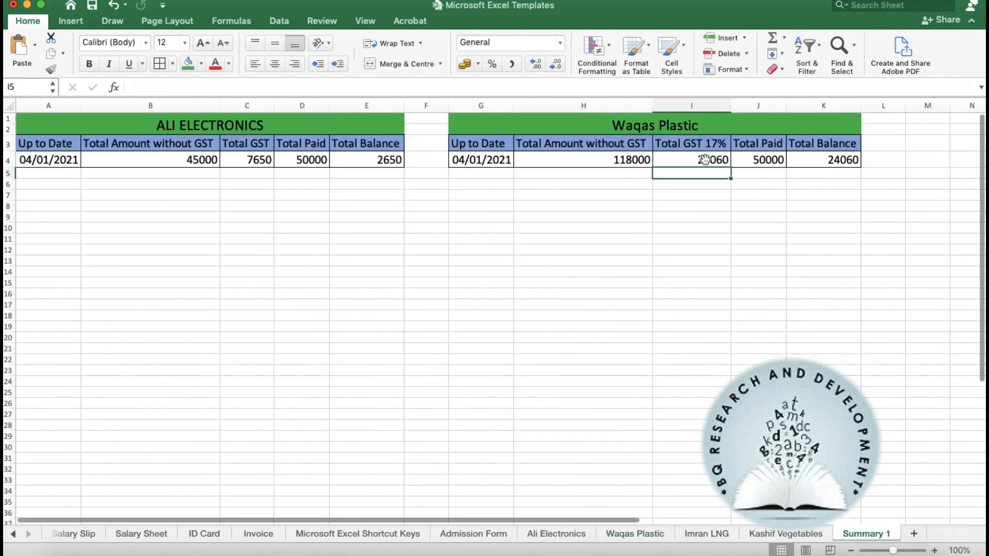
- In J4, replace the sum's reference with the Paid column of the Waqas Plastic table, rows 4 to 13, and check it against the ledger
left_click(704, 160)
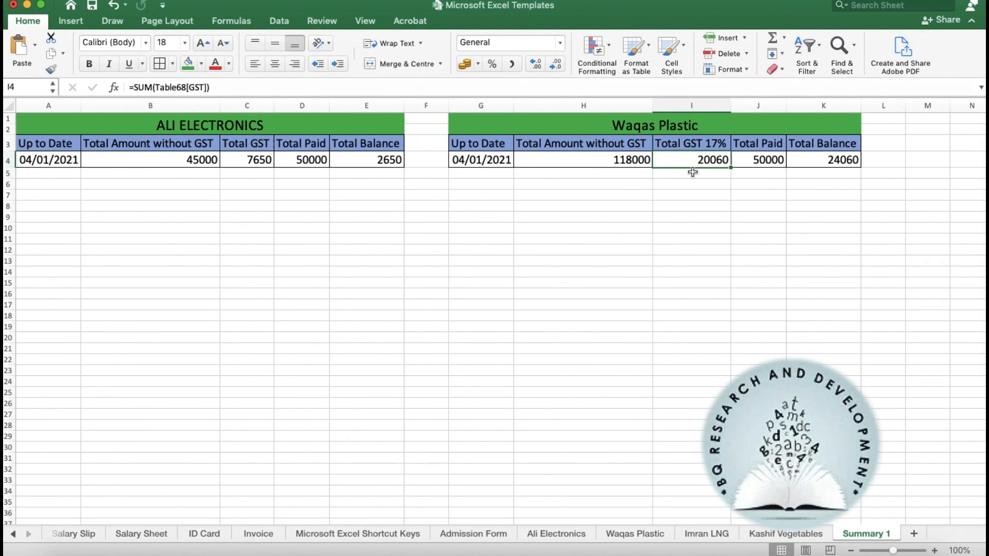
left_click(775, 161)
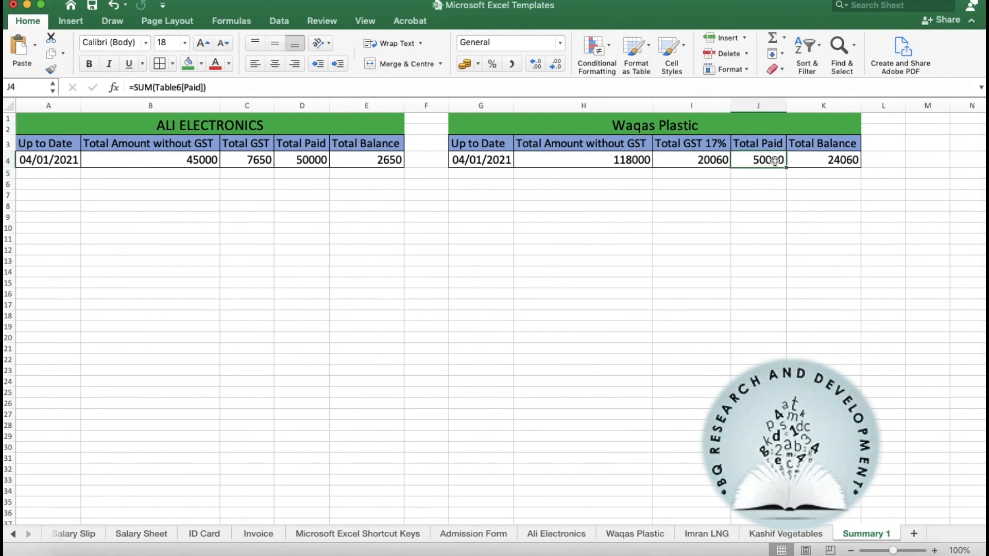
left_click(579, 87)
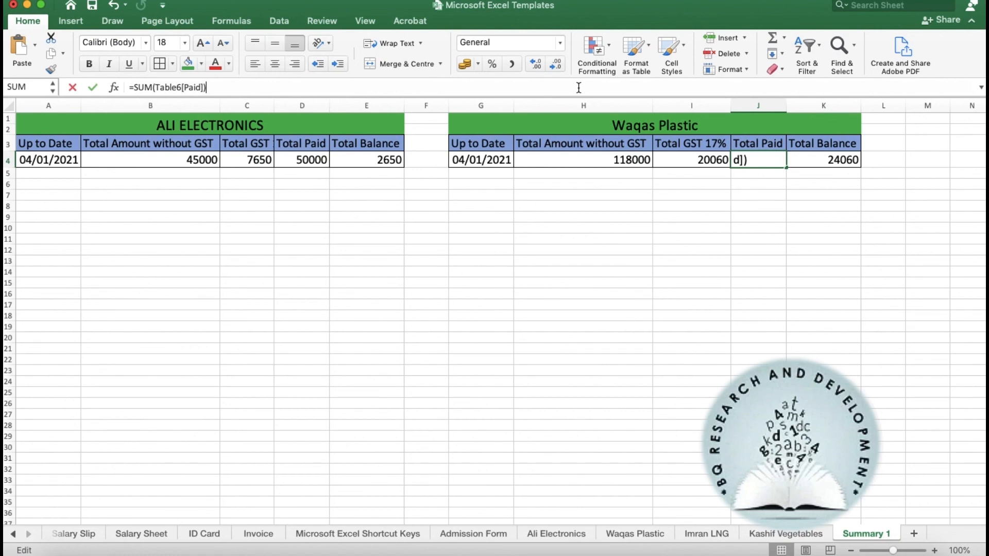
key("BackSpace")
key("BackSpace")
key("BackSpace")
key("BackSpace")
key("BackSpace")
key("BackSpace")
key("BackSpace")
key("BackSpace")
key("BackSpace")
key("BackSpace")
key("BackSpace")
key("BackSpace")
key("BackSpace")
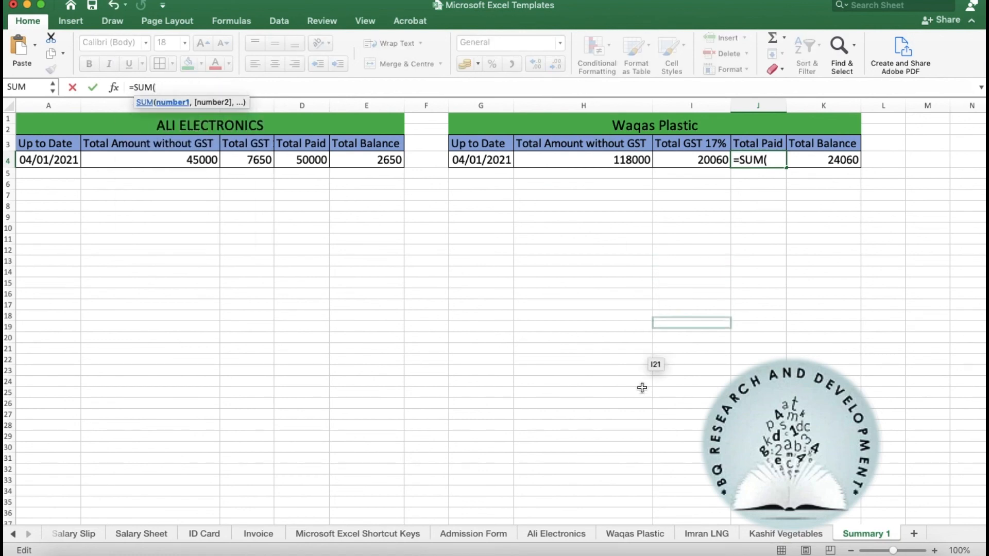
left_click(626, 536)
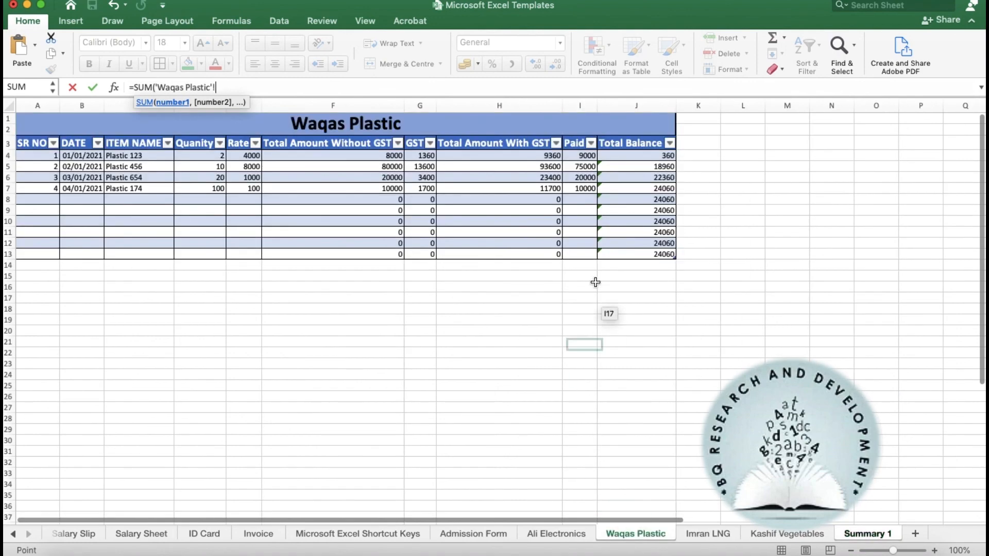
left_click_drag(581, 155, 583, 233)
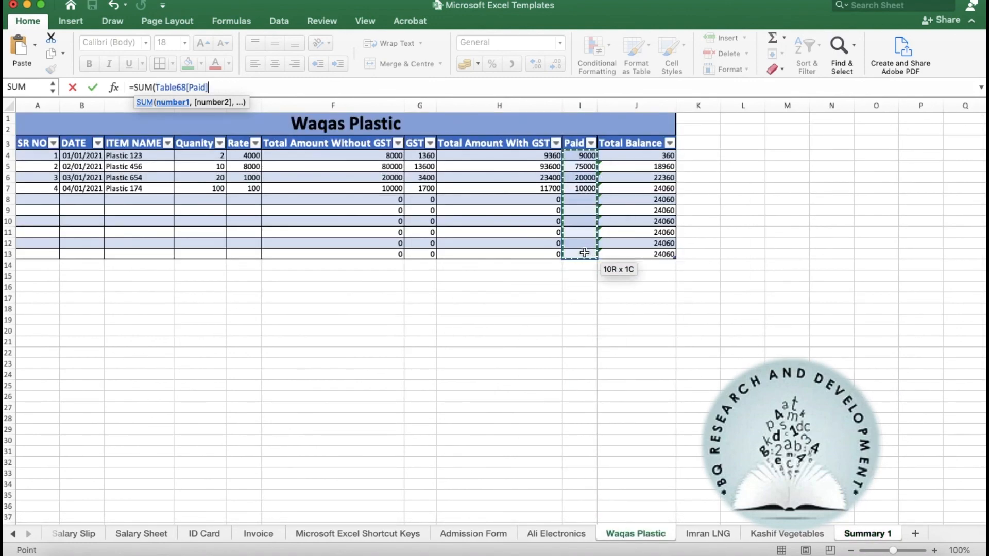
key("Return")
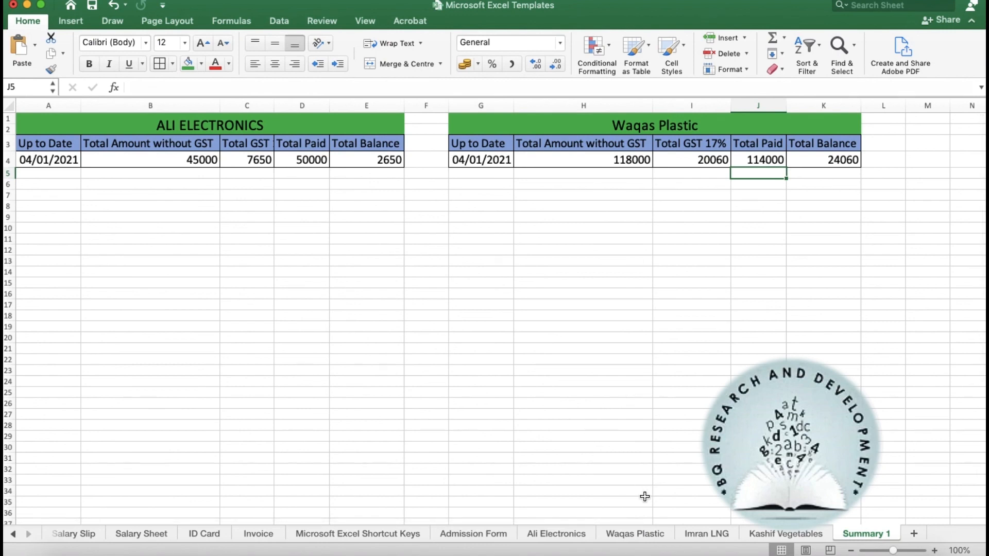
left_click(647, 536)
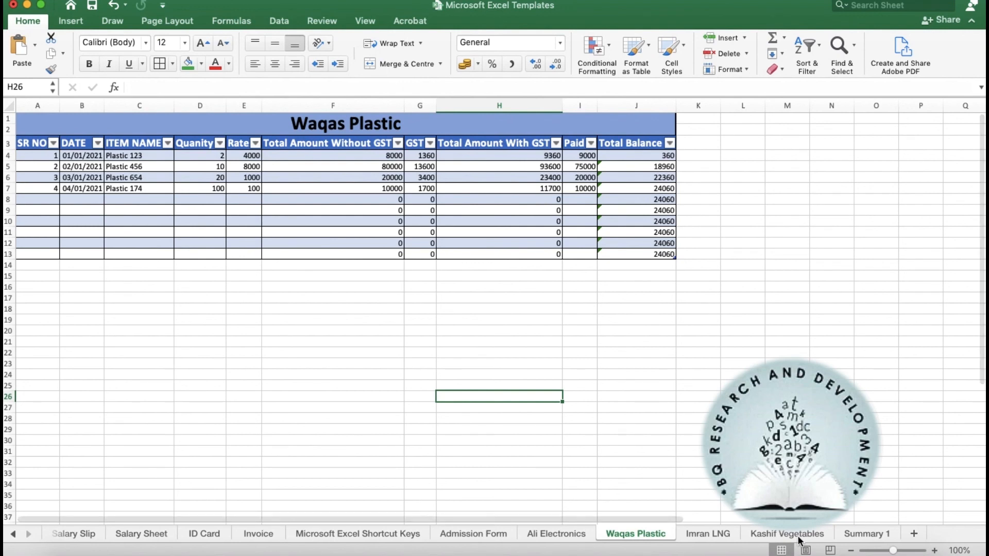
left_click(879, 535)
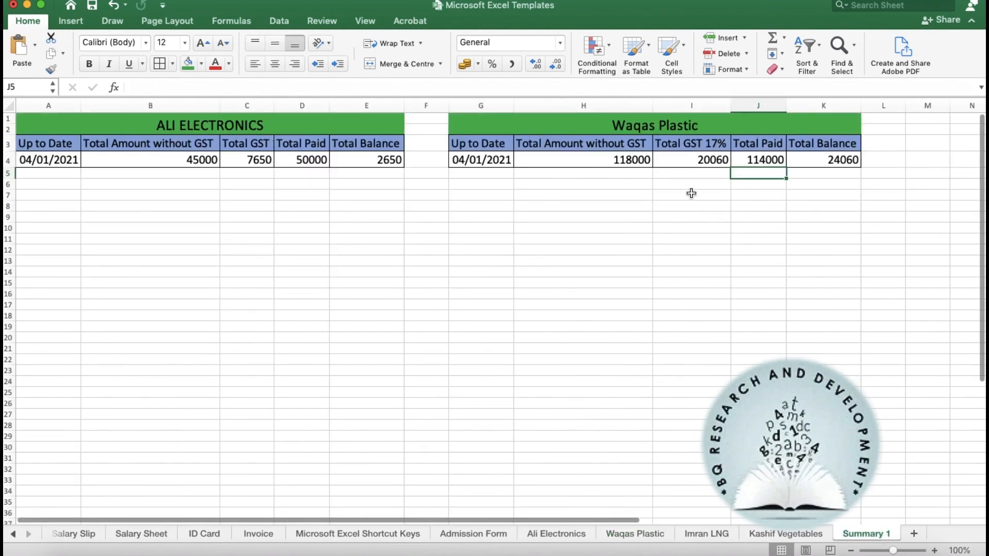